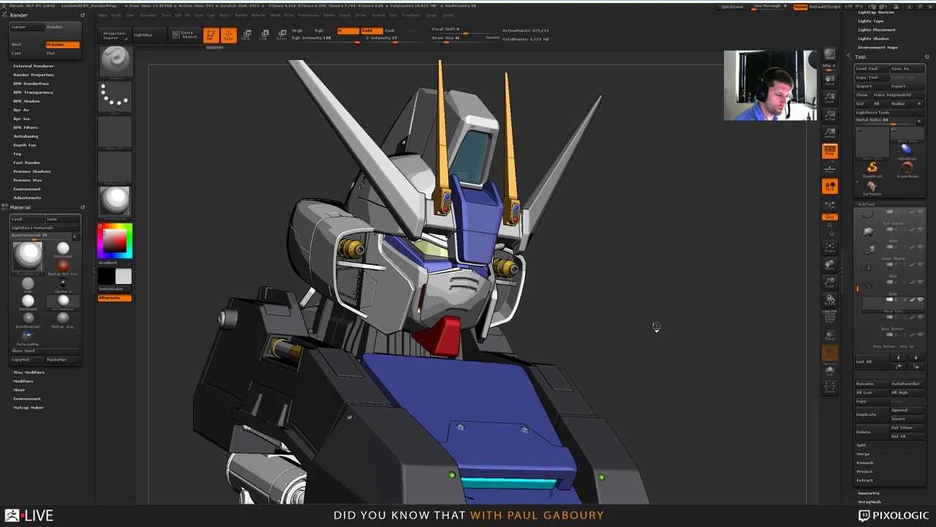
# Step: Turn the coloured Gundam bust slightly and render it with BPR at best quality
pyautogui.moveTo(644, 329); pyautogui.dragTo(650, 332)
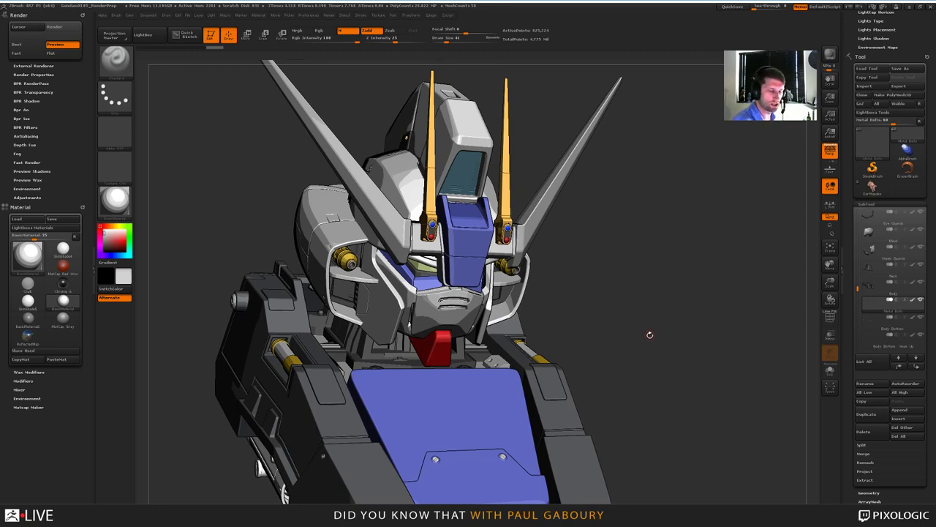
pyautogui.moveTo(649, 335); pyautogui.dragTo(651, 329)
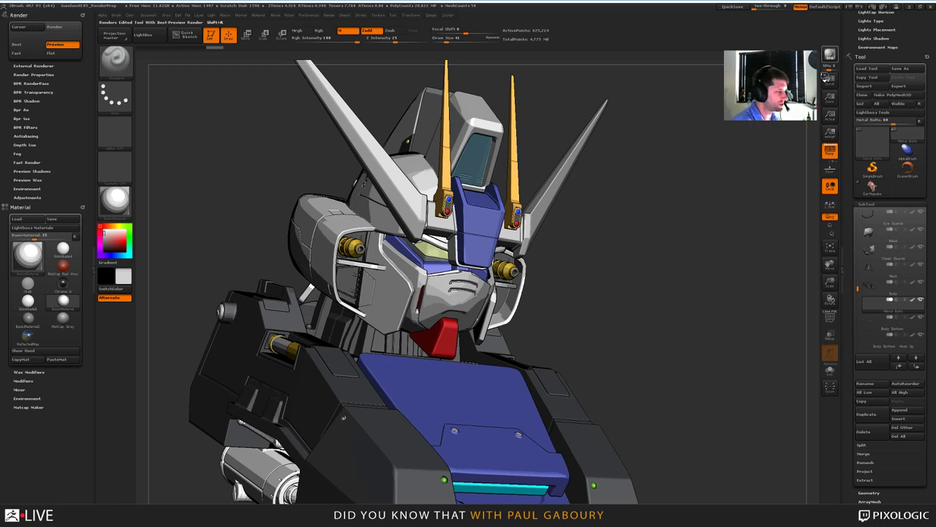
pyautogui.click(824, 76)
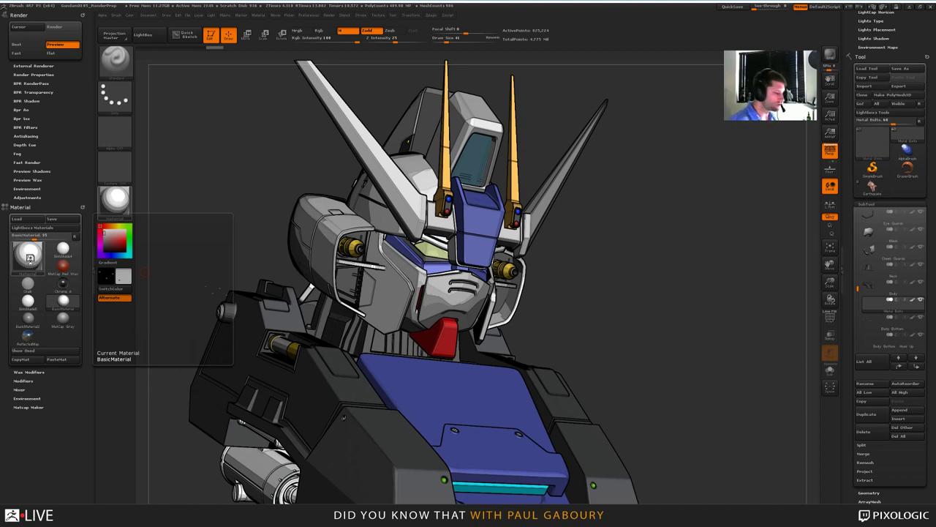
pyautogui.click(44, 372)
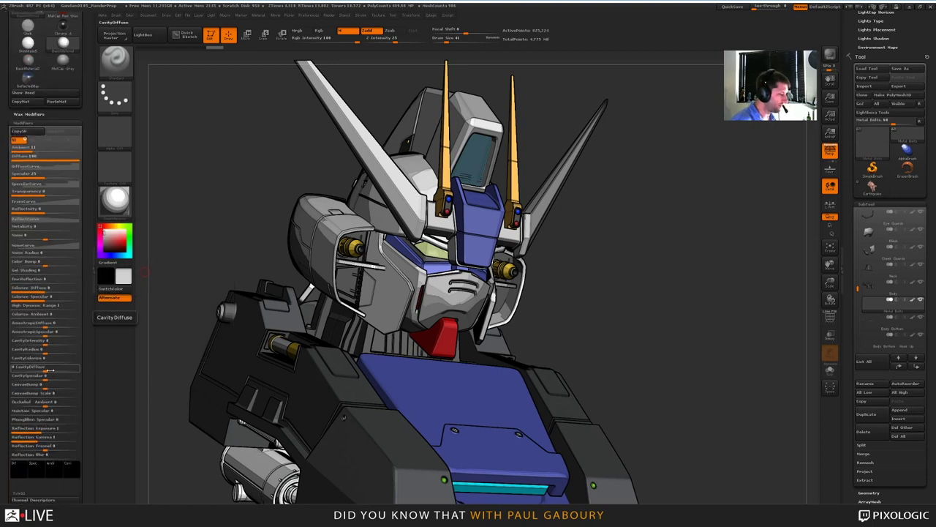
pyautogui.scroll(5, 50, 371)
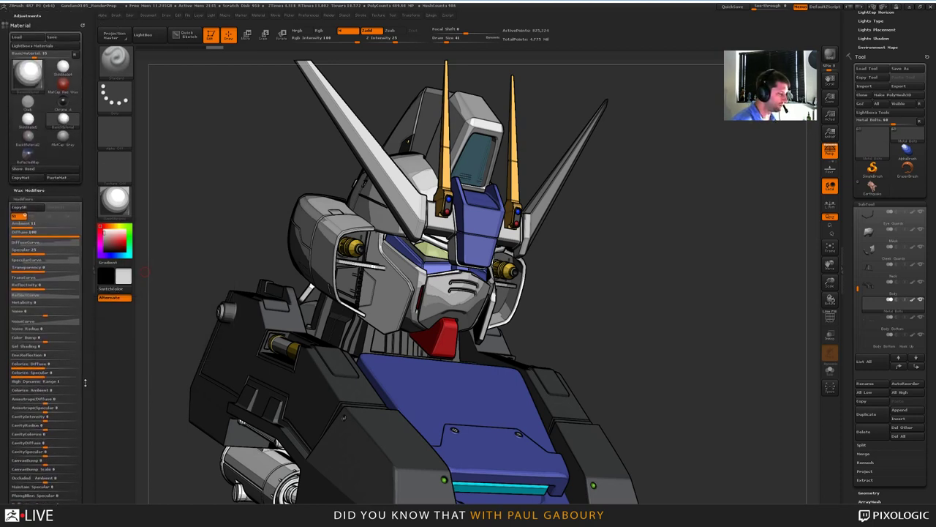
pyautogui.scroll(3, 73, 373)
pyautogui.click(29, 293)
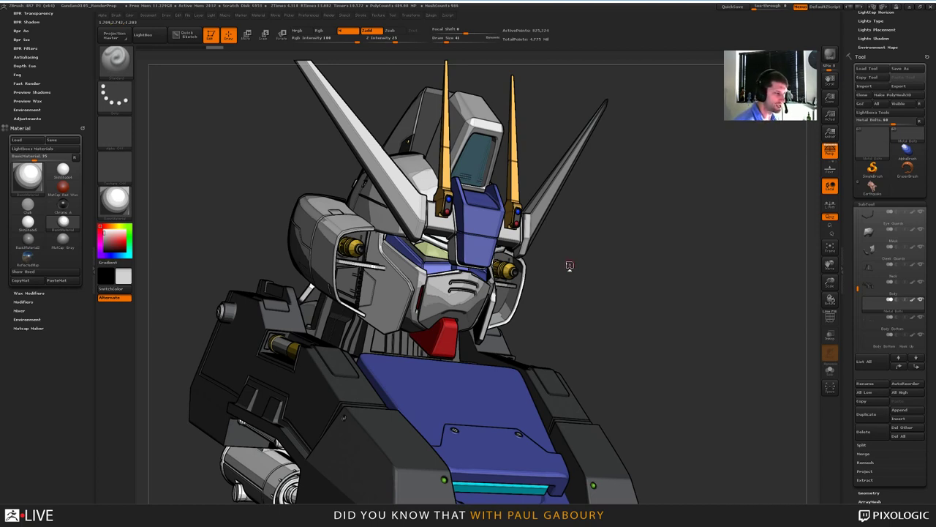
# Step: Briefly check Light > LightCap, then expand Render > Render Properties beside the lighting settings
pyautogui.click(329, 15)
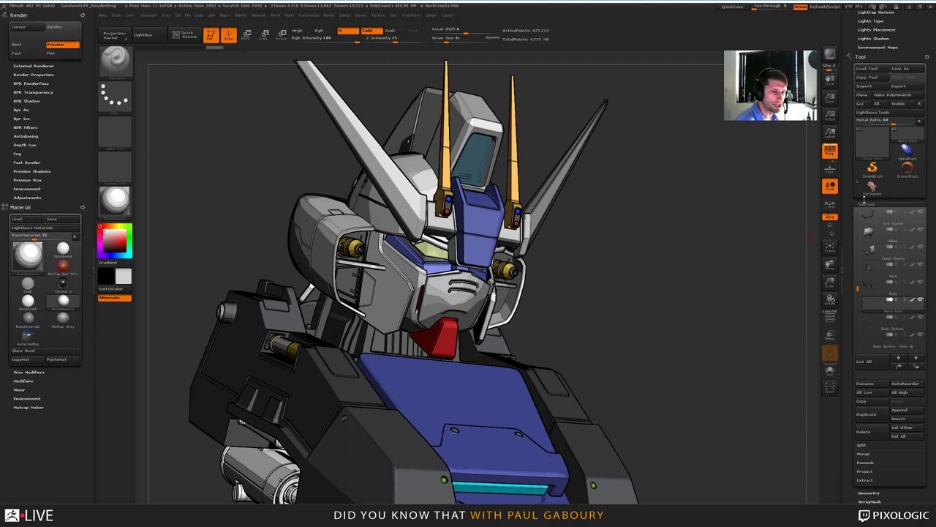
pyautogui.scroll(5, 888, 220)
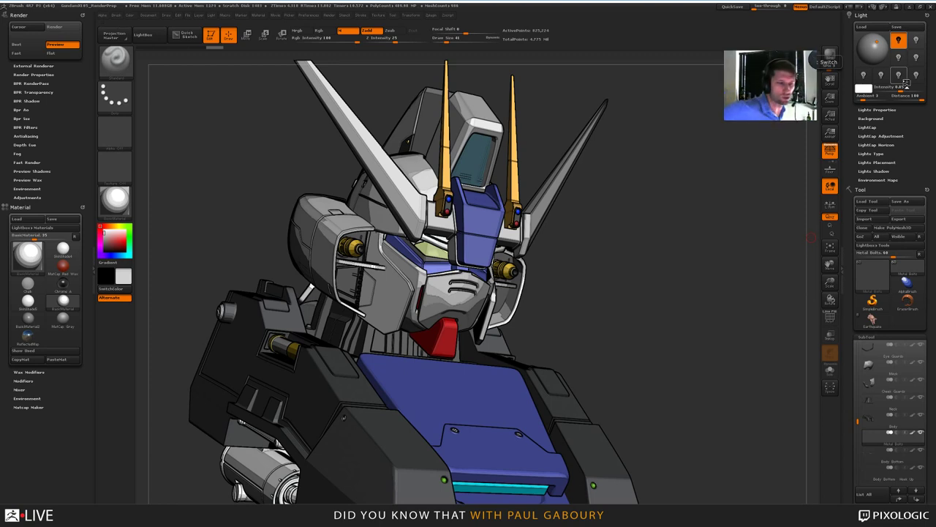
pyautogui.click(867, 127)
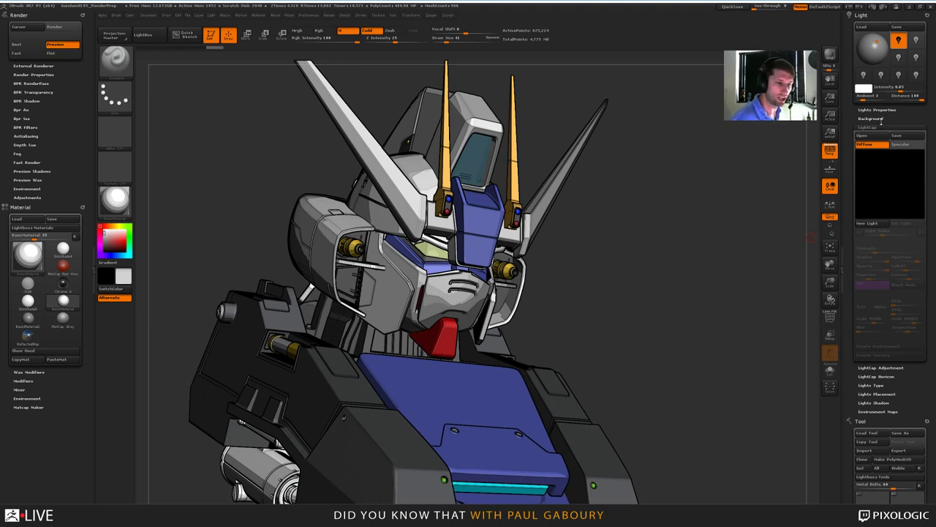
pyautogui.click(868, 128)
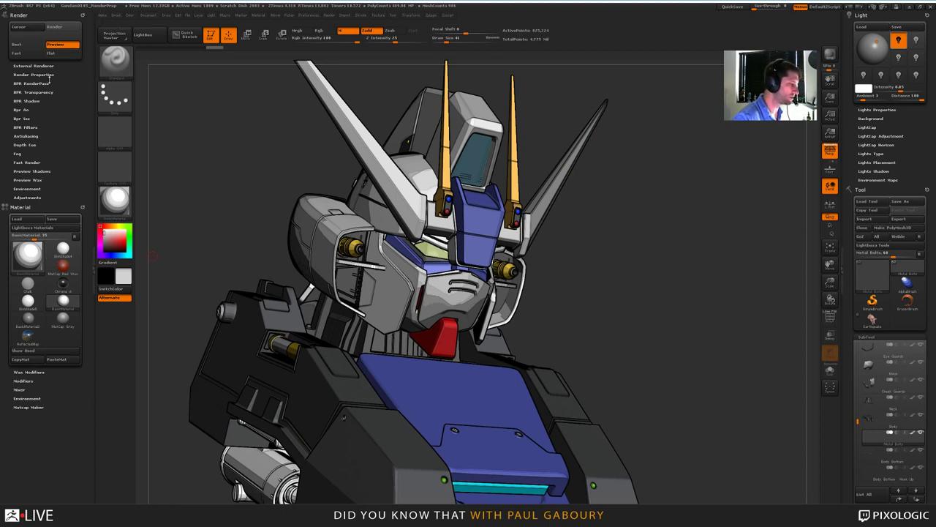
pyautogui.click(47, 74)
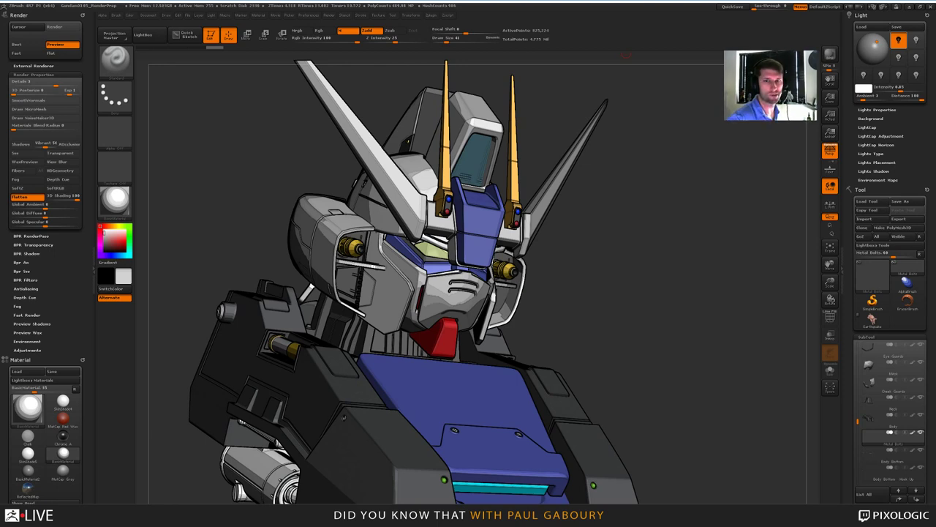
# Step: Collapse Render Properties and switch the current material from BasicMaterial to BasicMaterial2
pyautogui.click(33, 74)
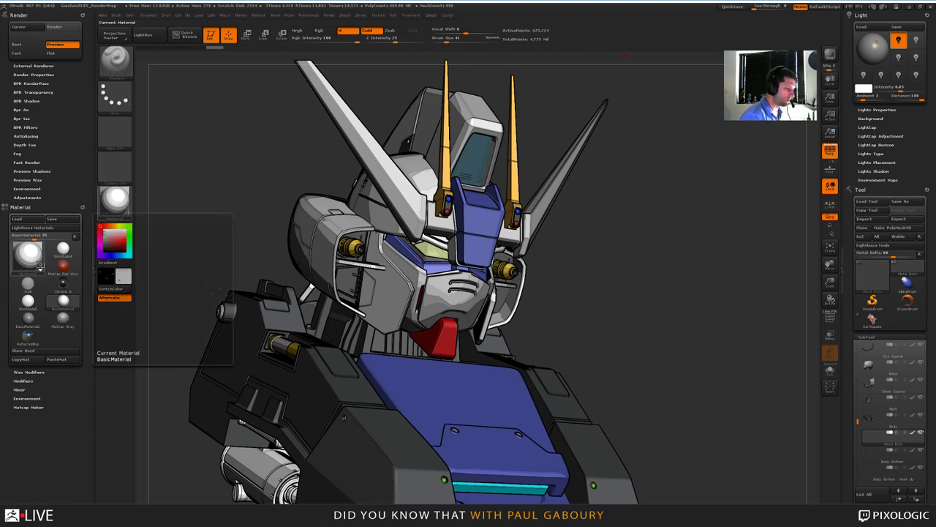
pyautogui.click(29, 256)
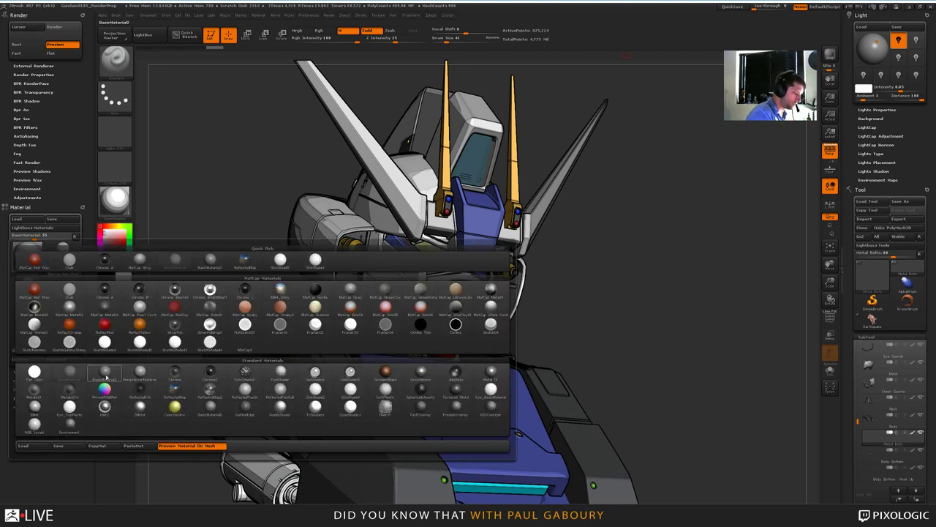
pyautogui.click(105, 374)
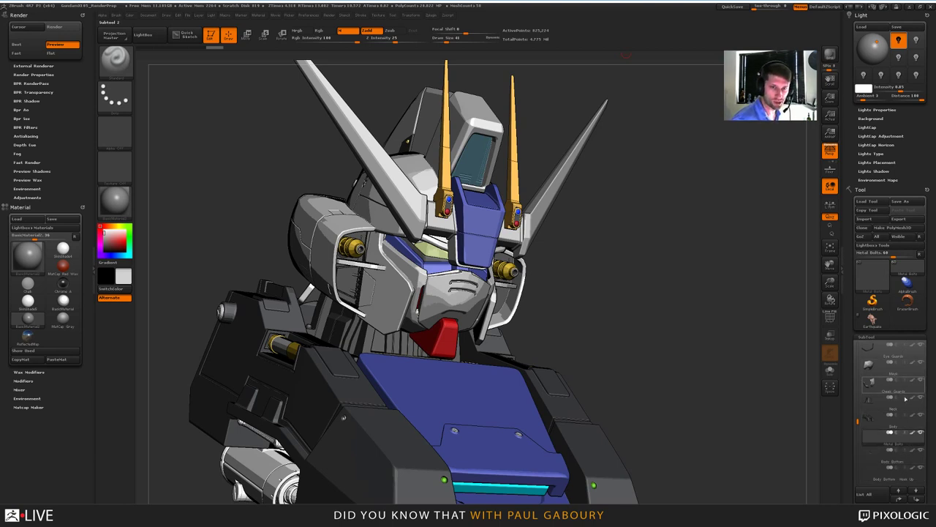
# Step: Raise the bust to a higher subdivision level with Ctrl+D
pyautogui.moveTo(911, 436)
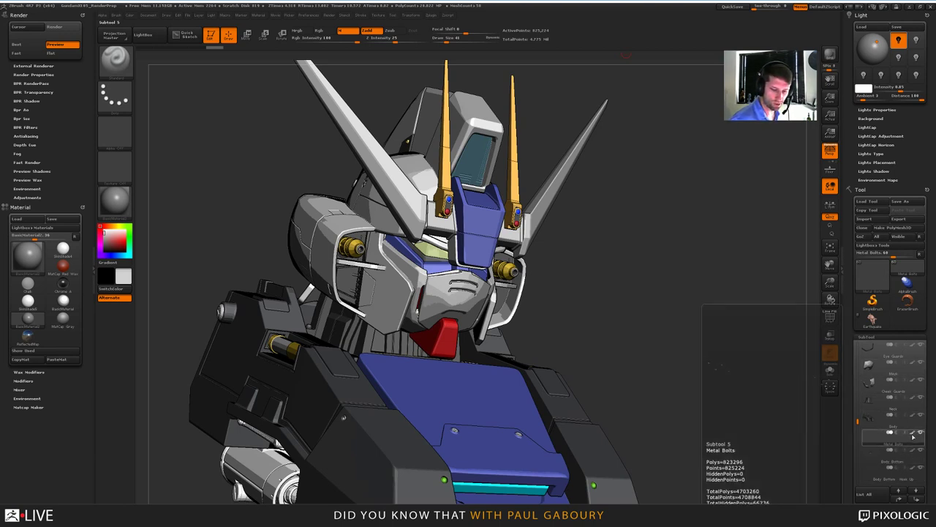
pyautogui.press('b')
pyautogui.press('c')
pyautogui.press('b')
pyautogui.hotkey('ctrl', 'd')
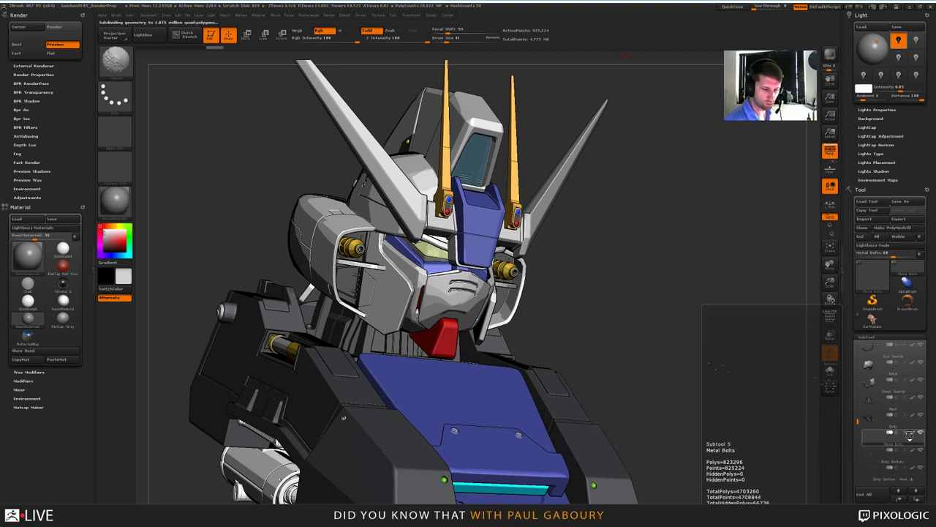
# Step: Turn off polypaint display so the bust shows in uniform grey BasicMaterial2
pyautogui.press('b')
pyautogui.press('s')
pyautogui.press('t')
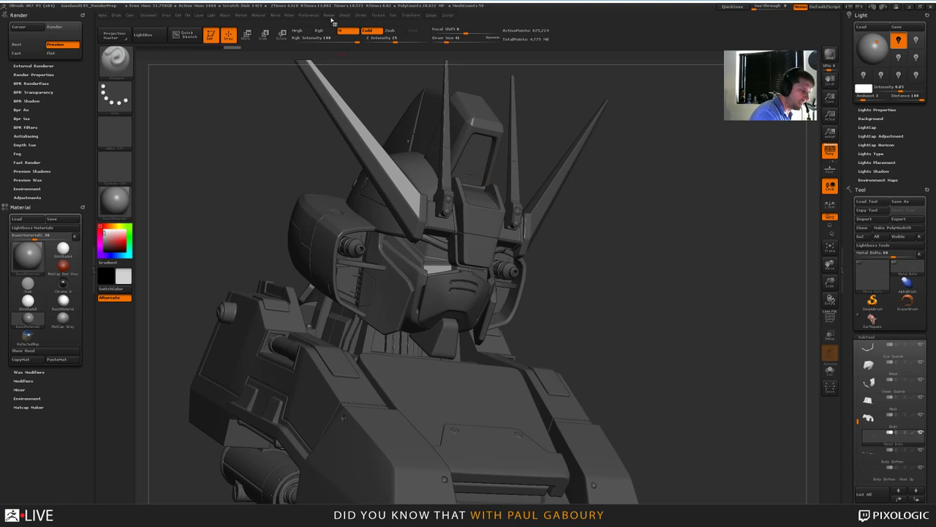
# Step: Dock the Light palette (Intensity 0.85, Ambient 3) into the right tray beside the Tool settings
pyautogui.click(212, 15)
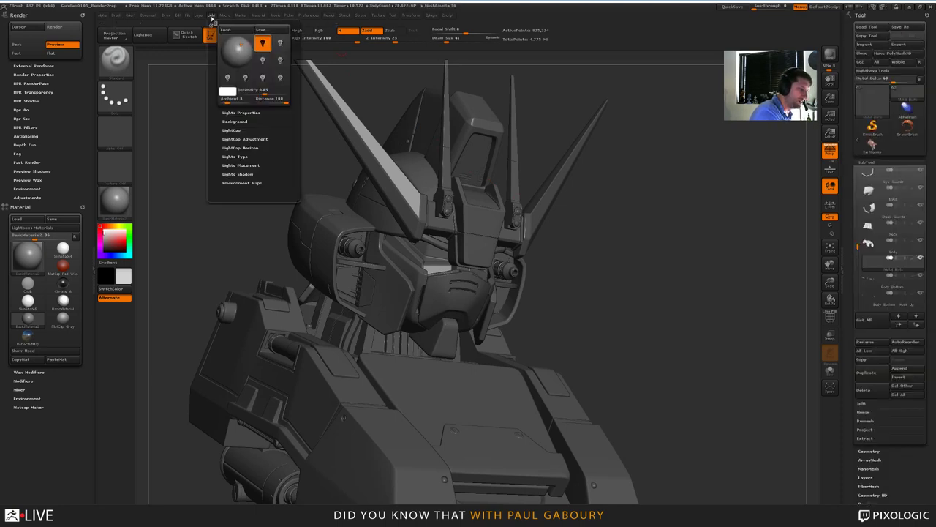
pyautogui.click(225, 15)
pyautogui.click(211, 15)
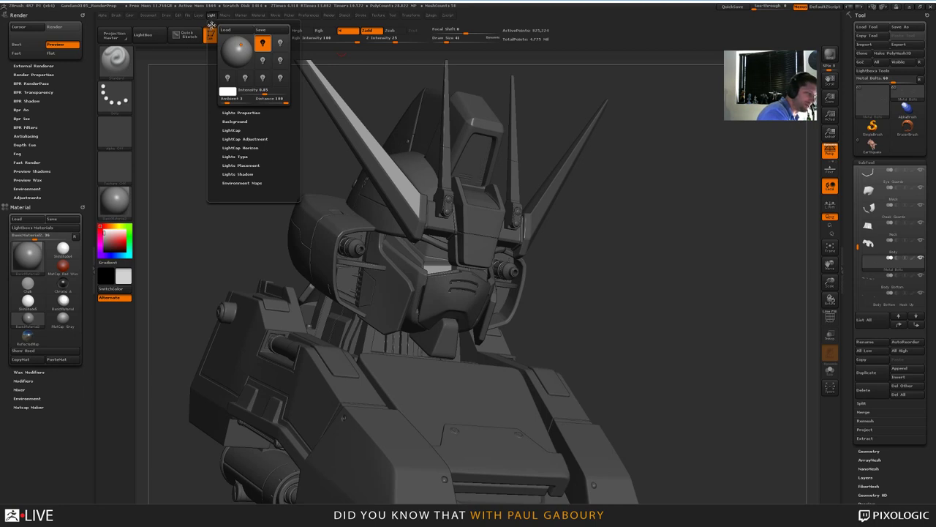
pyautogui.moveTo(225, 79); pyautogui.dragTo(860, 25)
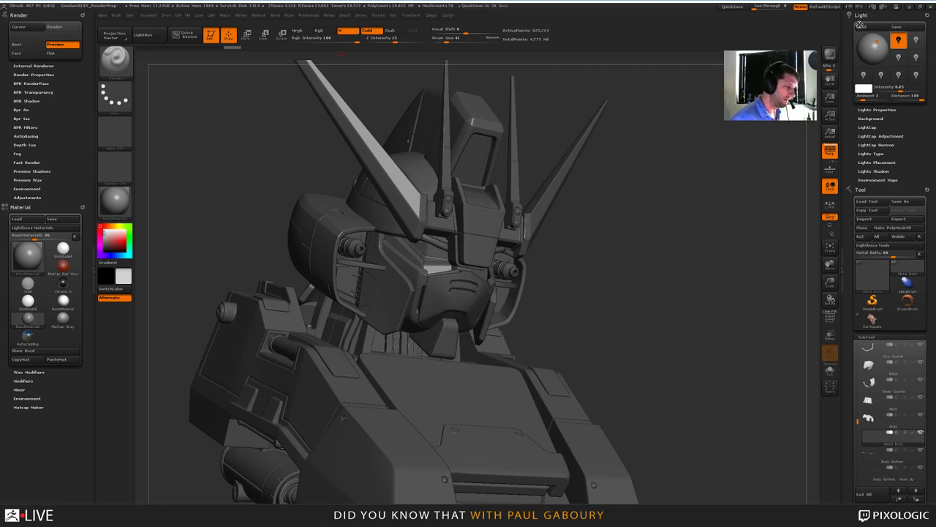
# Step: Collapse and reopen the left and right trays so both panels frame the grey bust
pyautogui.click(93, 268)
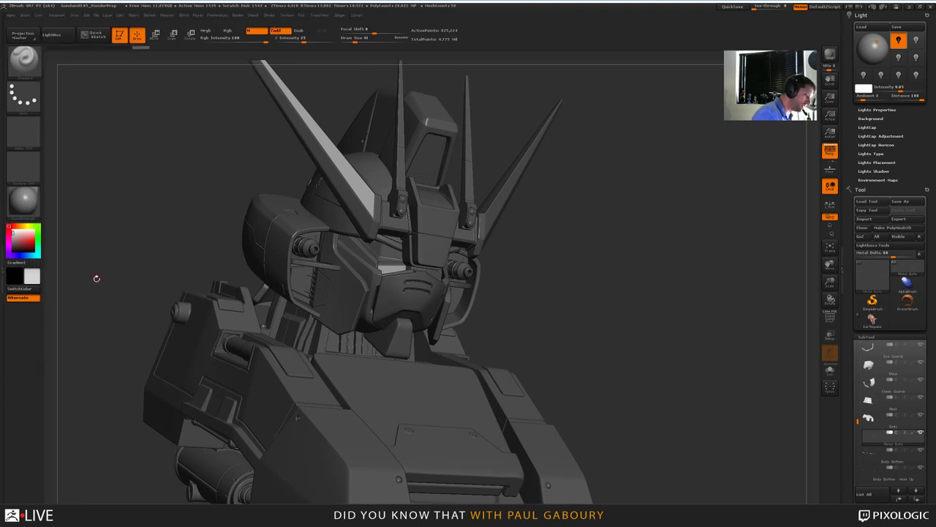
pyautogui.click(4, 275)
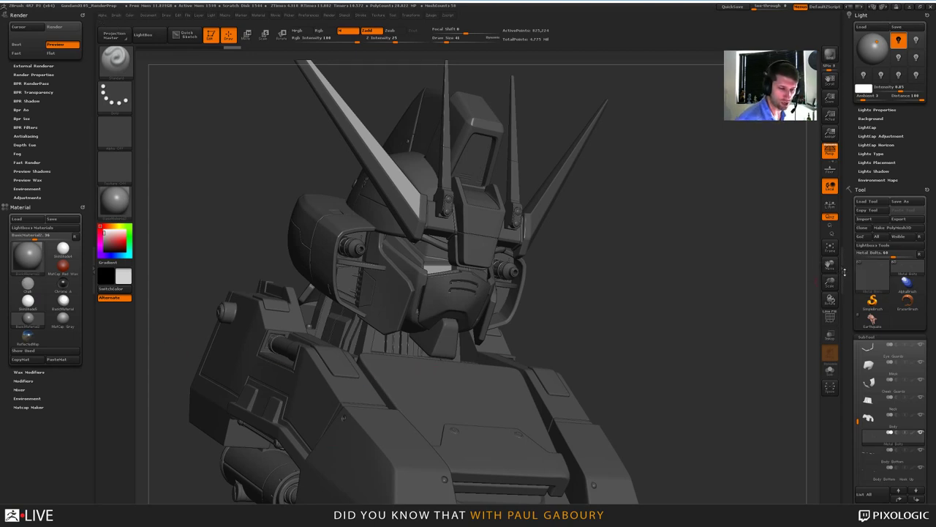
pyautogui.click(843, 271)
pyautogui.click(933, 270)
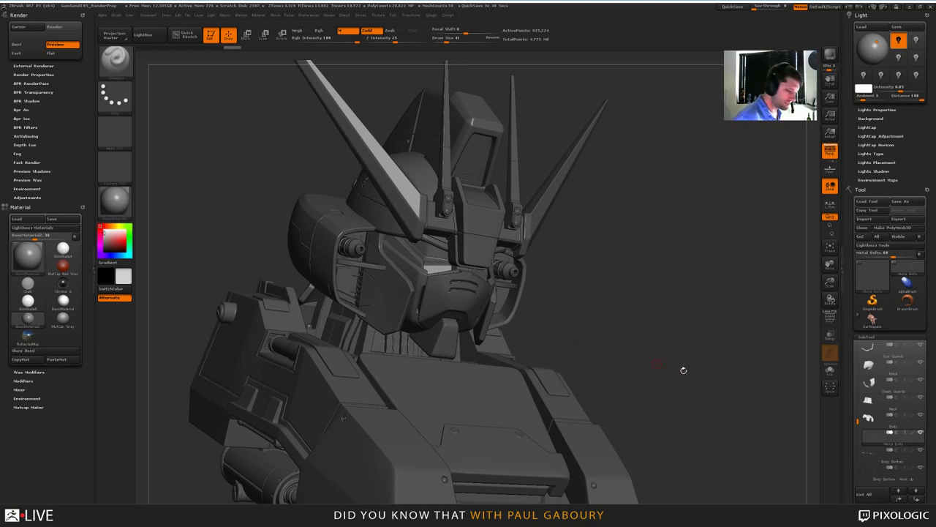
# Step: Solo the Mask faceplate subtool and frame it in the viewport
pyautogui.click(830, 370)
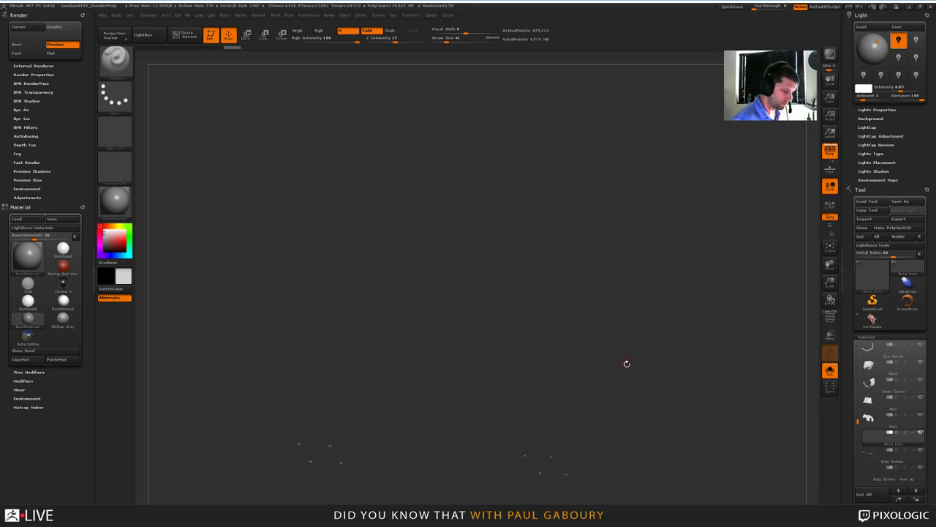
pyautogui.click(878, 366)
pyautogui.moveTo(595, 397); pyautogui.dragTo(587, 337)
pyautogui.press('f')
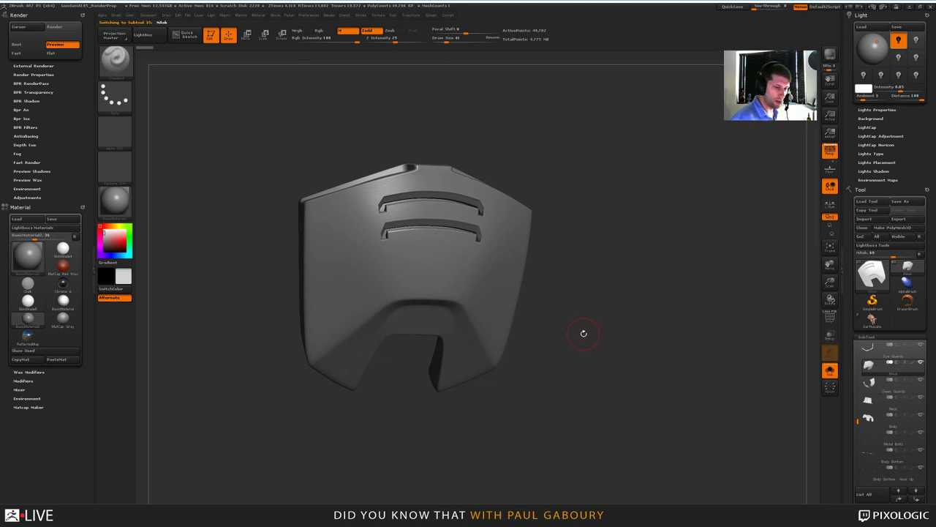
# Step: Enable Rgb painting, preview the faceplate in green, then fill the Mask piece with white
pyautogui.click(319, 30)
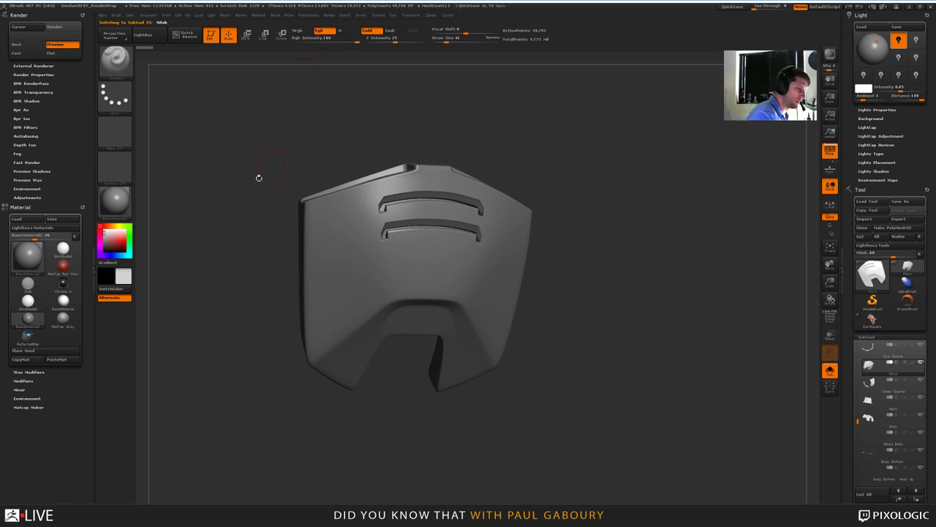
pyautogui.click(128, 239)
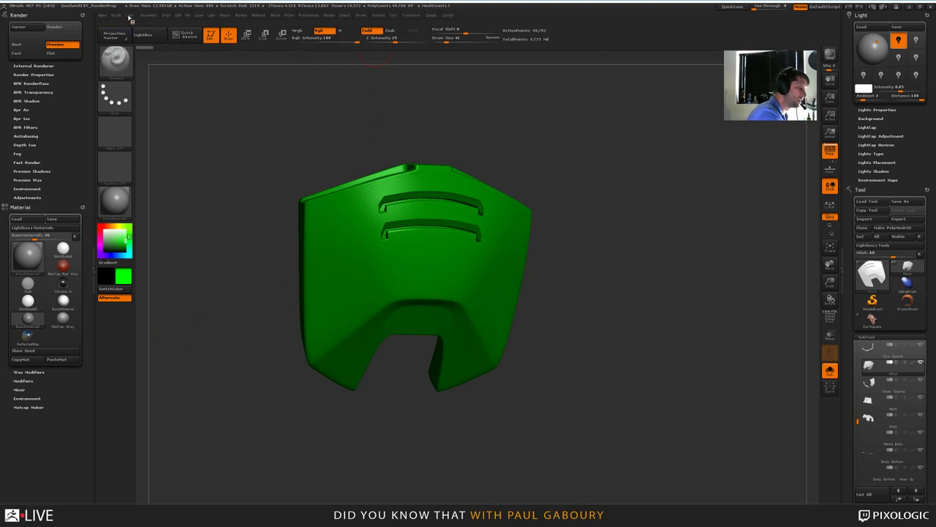
pyautogui.moveTo(534, 369)
pyautogui.mouseDown()
pyautogui.moveTo(545, 388)
pyautogui.moveTo(542, 375)
pyautogui.moveTo(547, 380)
pyautogui.mouseUp()
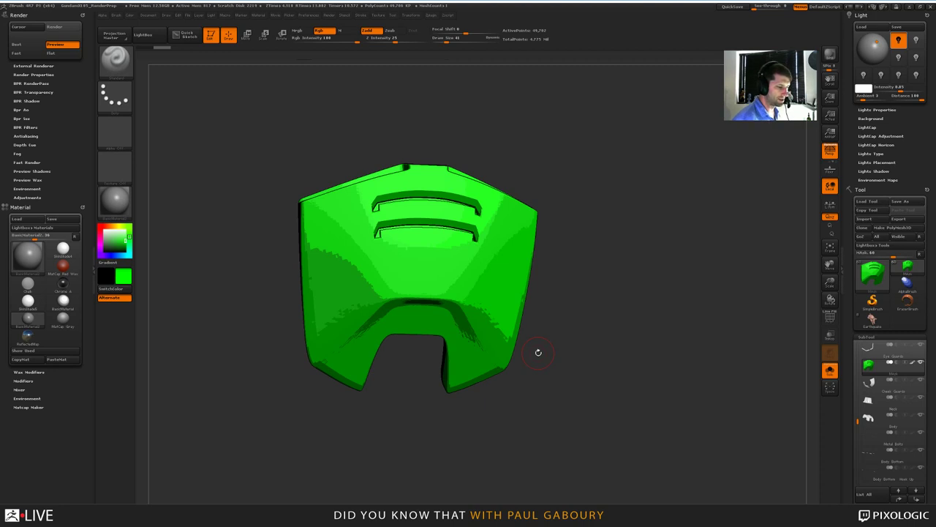
pyautogui.moveTo(111, 237); pyautogui.dragTo(101, 228)
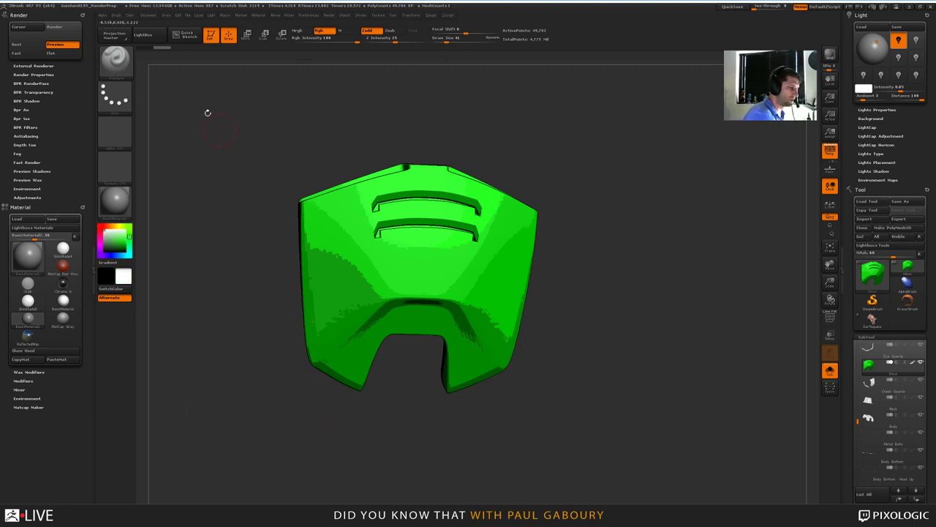
pyautogui.click(133, 18)
pyautogui.click(154, 177)
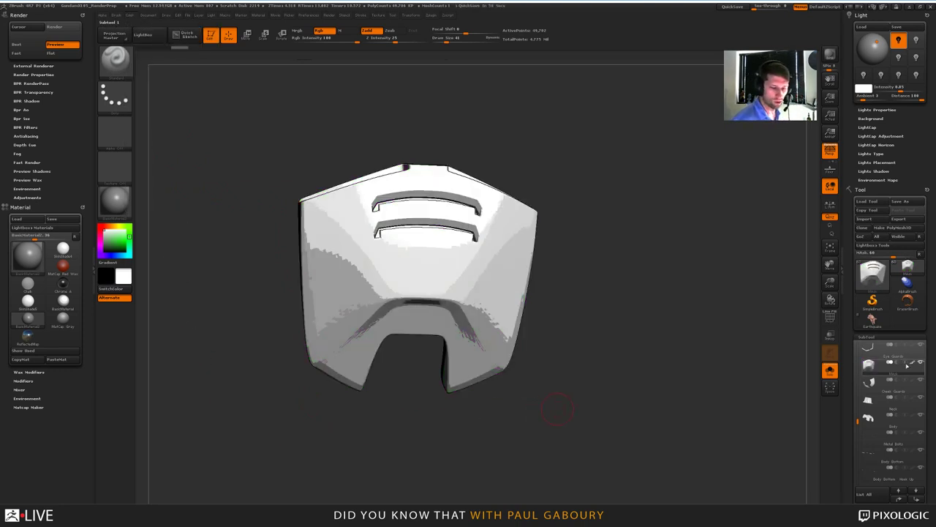
# Step: Tint the faceplate dark green, light green, red and blue, then reset it to white
pyautogui.moveTo(913, 370)
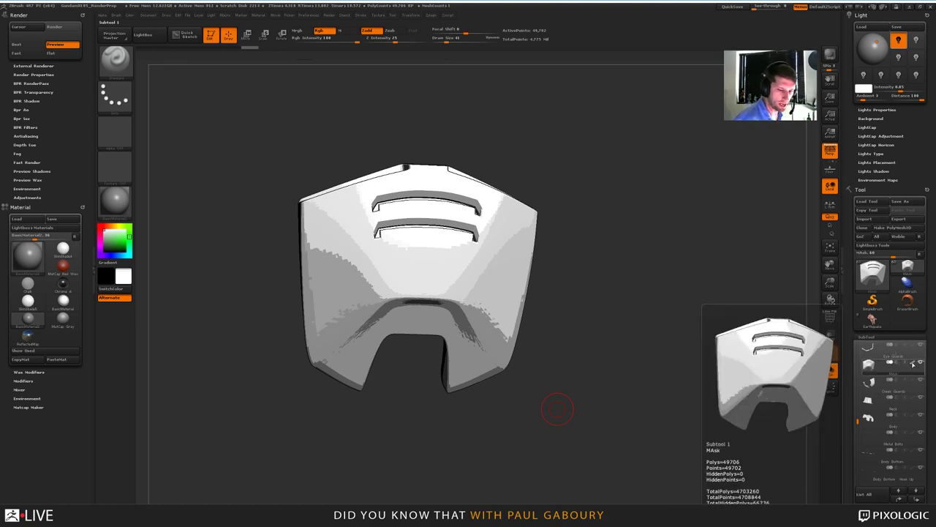
pyautogui.moveTo(642, 422)
pyautogui.mouseDown()
pyautogui.moveTo(618, 410)
pyautogui.moveTo(589, 412)
pyautogui.moveTo(592, 386)
pyautogui.mouseUp()
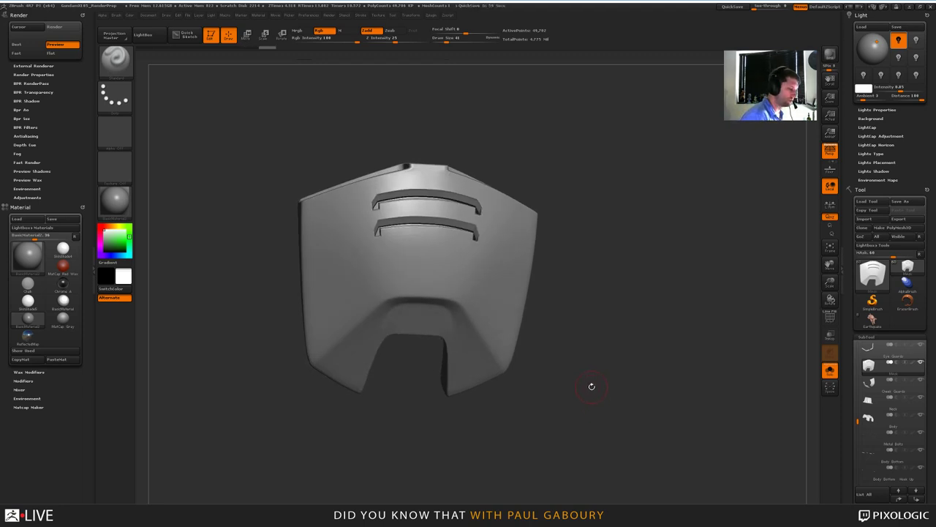
pyautogui.click(115, 251)
pyautogui.click(128, 227)
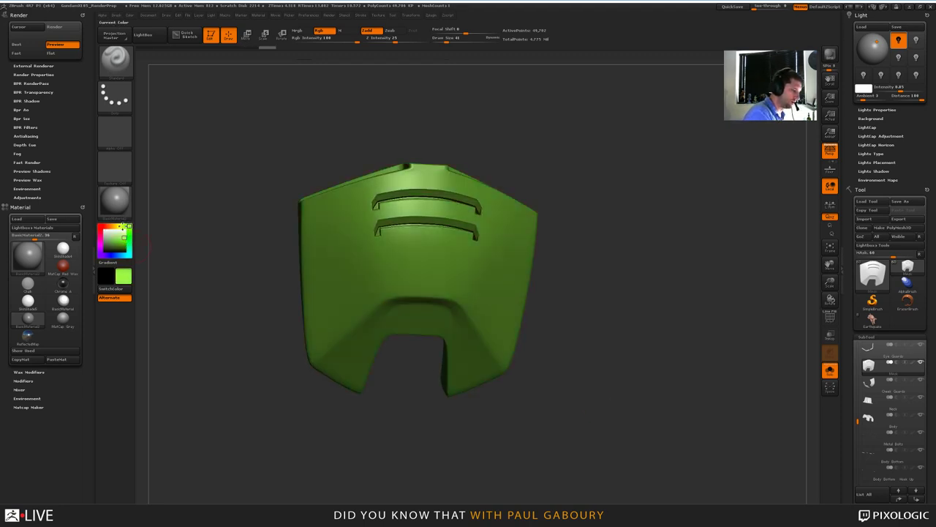
pyautogui.click(126, 244)
pyautogui.click(125, 254)
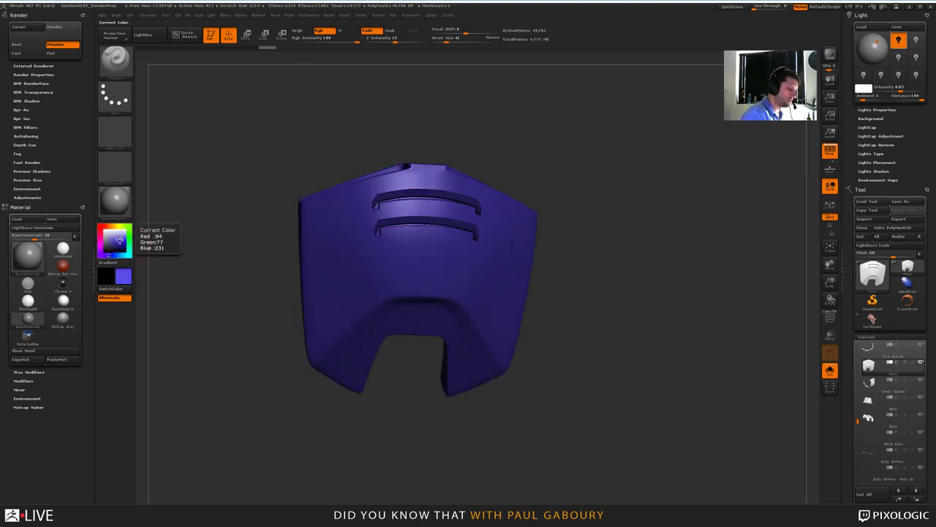
pyautogui.click(104, 230)
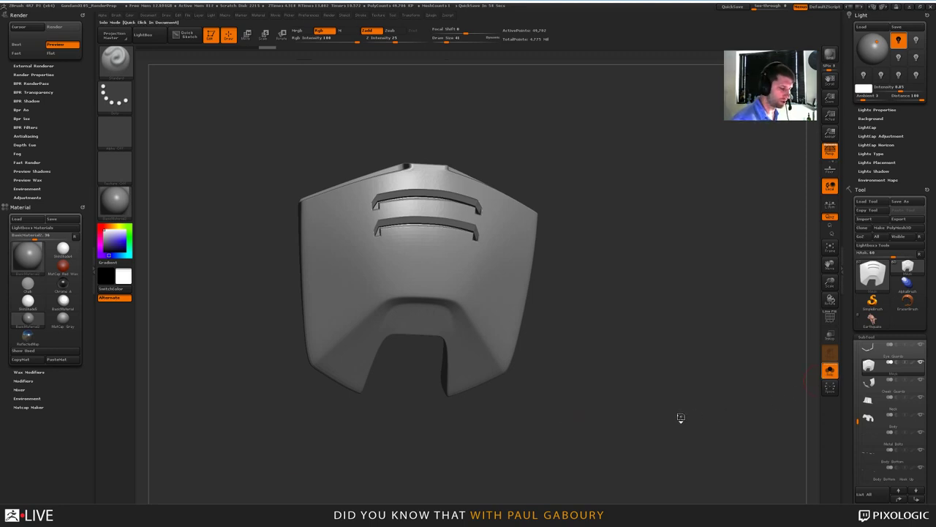
# Step: Turn off Solo and frame the full bust's head and upper body from its left side
pyautogui.click(615, 309)
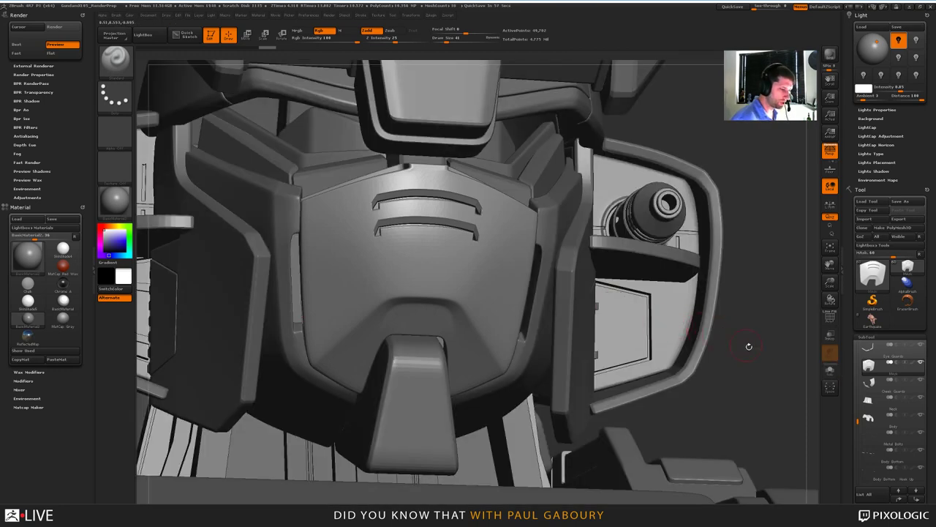
pyautogui.moveTo(748, 347); pyautogui.dragTo(717, 327)
pyautogui.press('f')
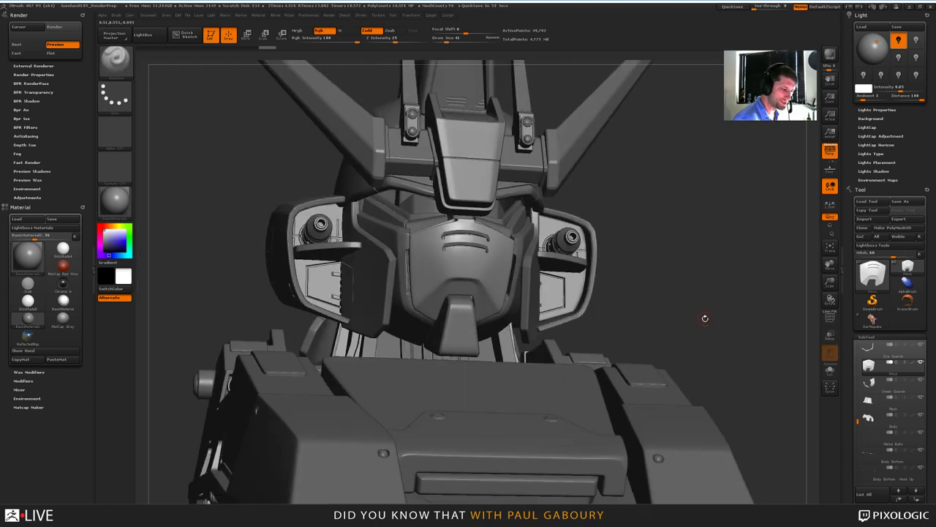
pyautogui.moveTo(709, 330)
pyautogui.mouseDown()
pyautogui.moveTo(759, 329)
pyautogui.moveTo(680, 314)
pyautogui.mouseUp()
pyautogui.press('f')
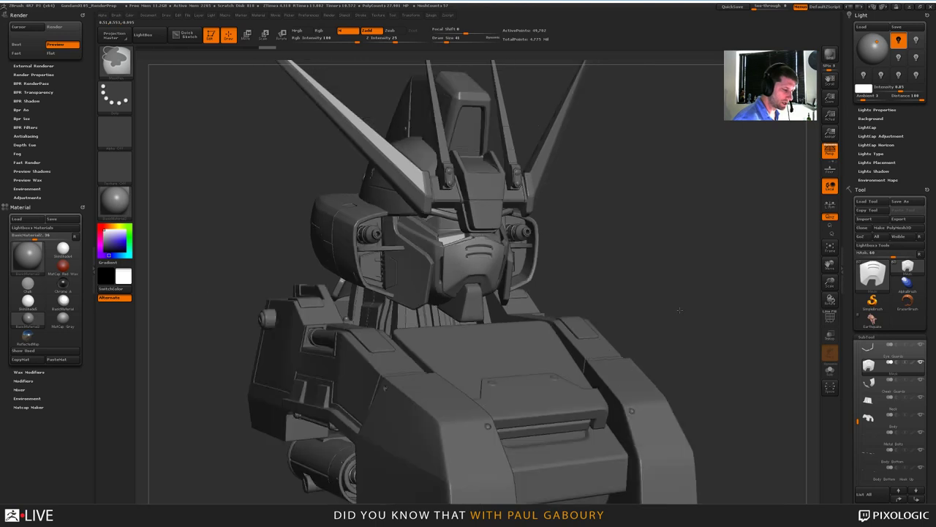
pyautogui.moveTo(688, 307)
pyautogui.mouseDown()
pyautogui.moveTo(684, 316)
pyautogui.moveTo(621, 330)
pyautogui.mouseUp()
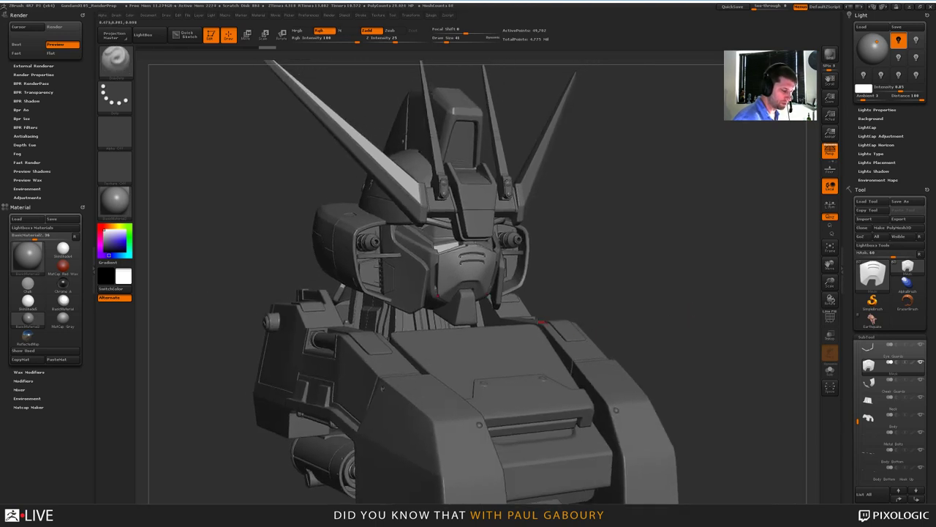
pyautogui.moveTo(504, 316); pyautogui.dragTo(507, 319)
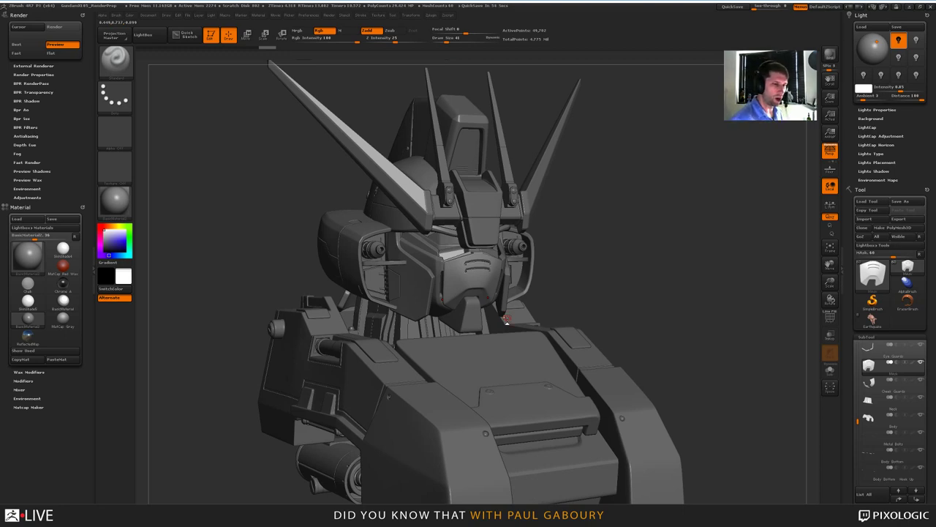
# Step: Drag the Light sphere's spot toward the front of the bust and open the material library
pyautogui.click(870, 43)
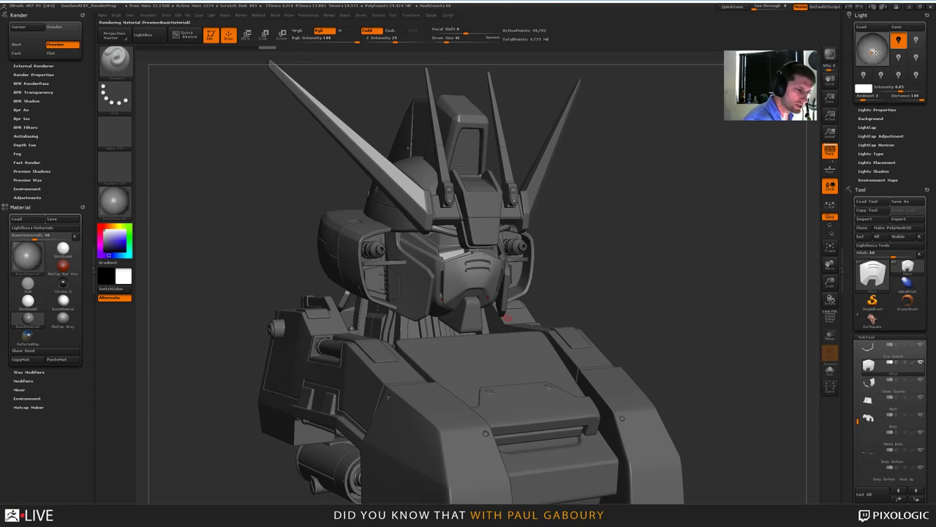
pyautogui.click(878, 45)
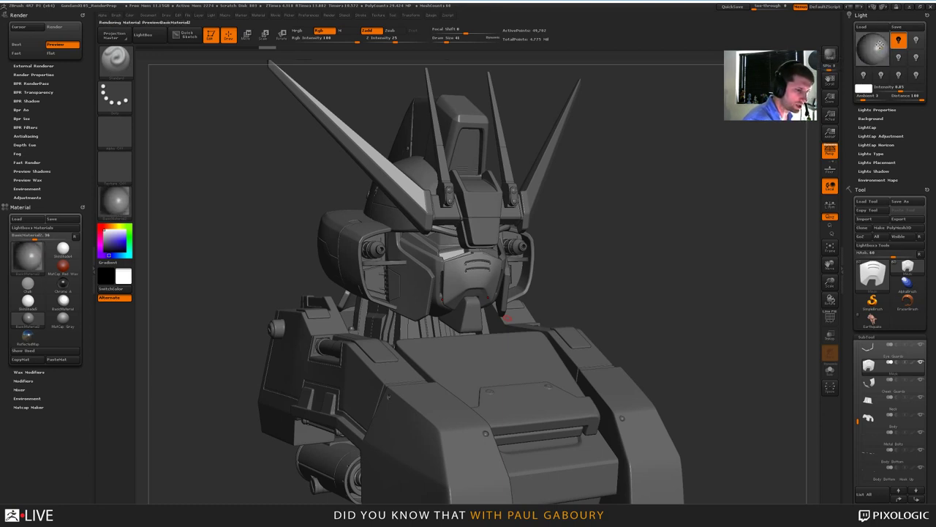
pyautogui.click(879, 45)
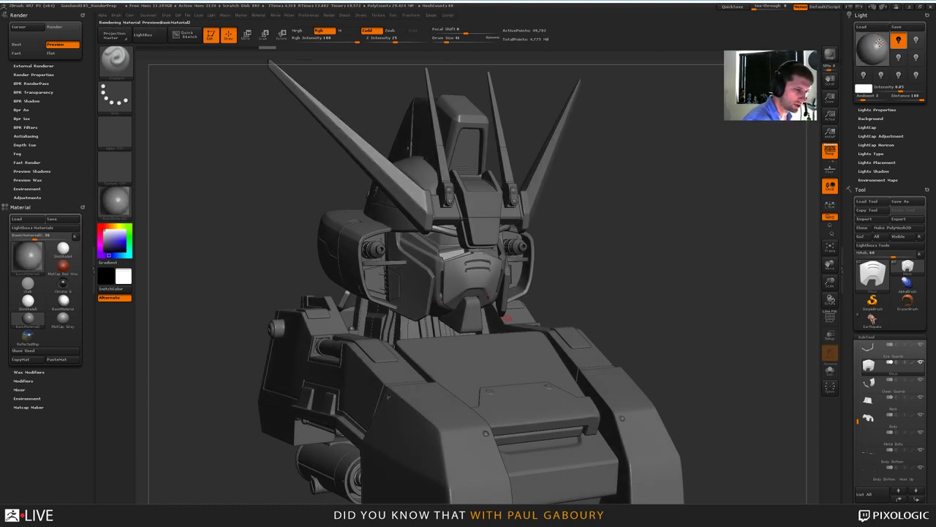
pyautogui.moveTo(880, 45); pyautogui.dragTo(875, 46)
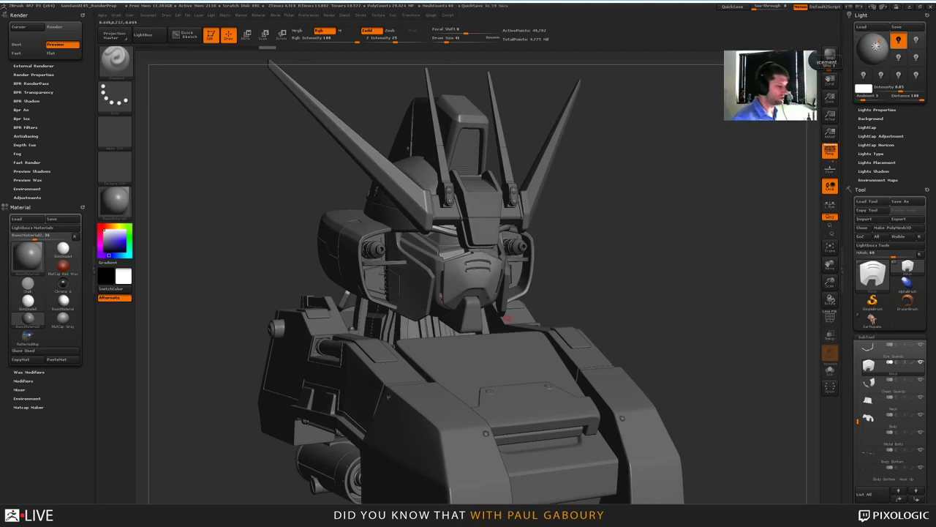
pyautogui.click(115, 199)
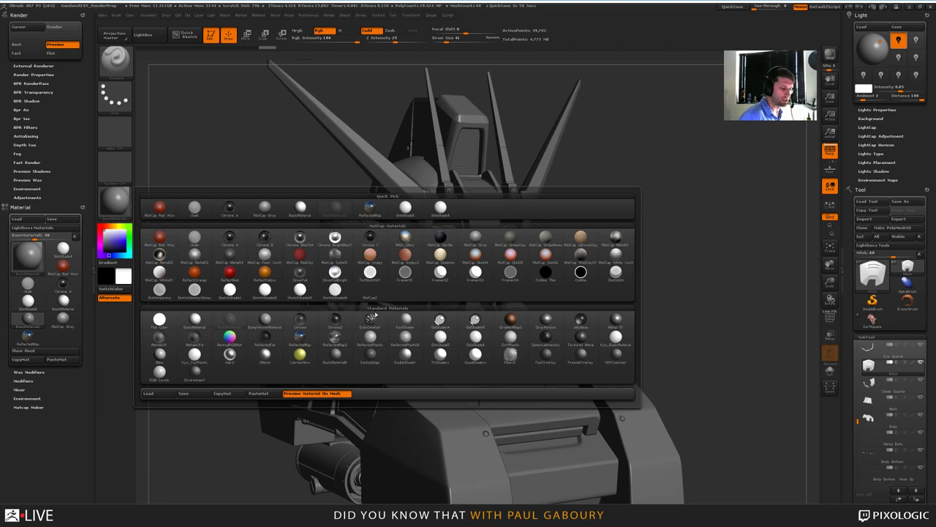
# Step: Try MatCap Gray while sweeping the light direction, then switch the bust back to BasicMaterial2
pyautogui.click(476, 240)
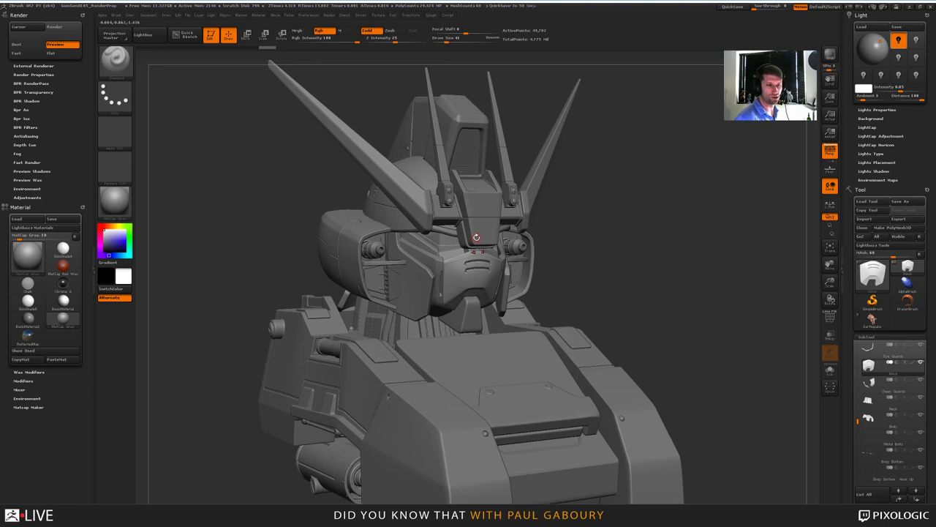
pyautogui.click(879, 47)
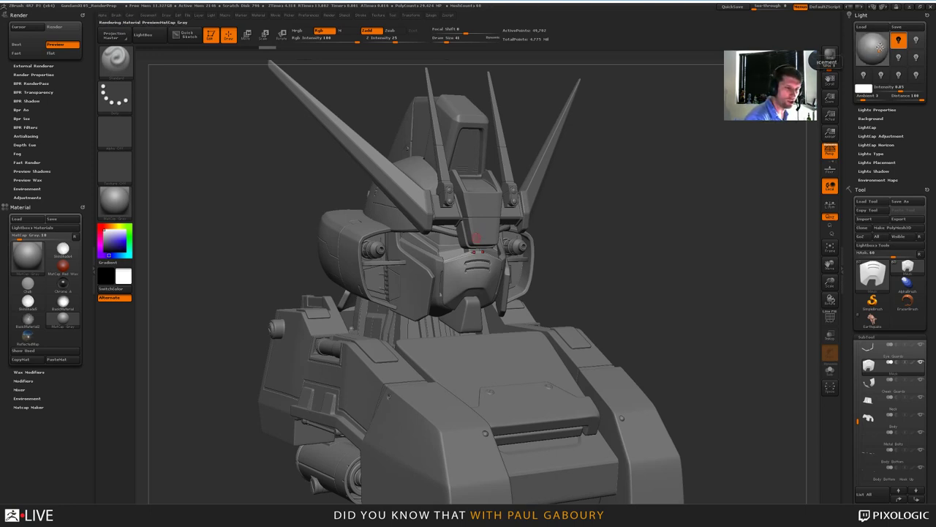
pyautogui.moveTo(880, 48)
pyautogui.mouseDown()
pyautogui.moveTo(870, 51)
pyautogui.moveTo(875, 41)
pyautogui.mouseUp()
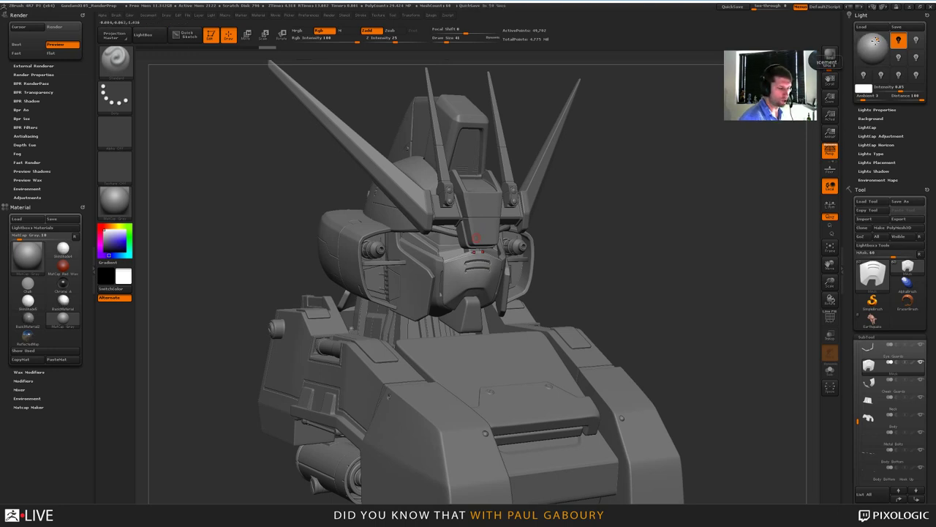
pyautogui.click(114, 199)
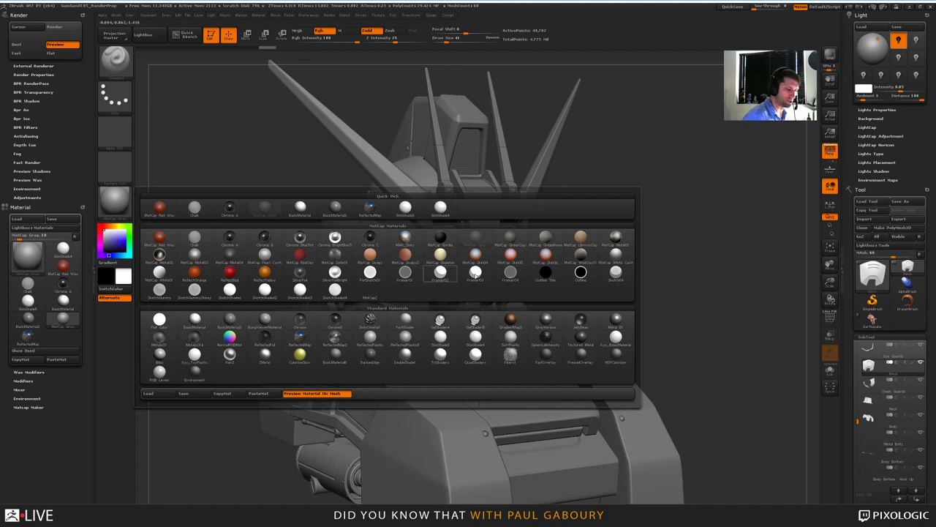
pyautogui.moveTo(553, 272)
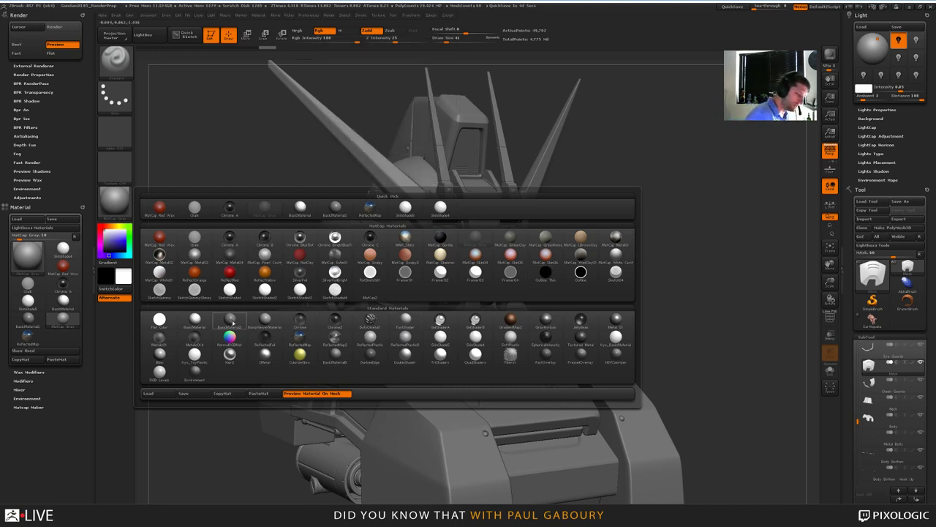
pyautogui.click(231, 320)
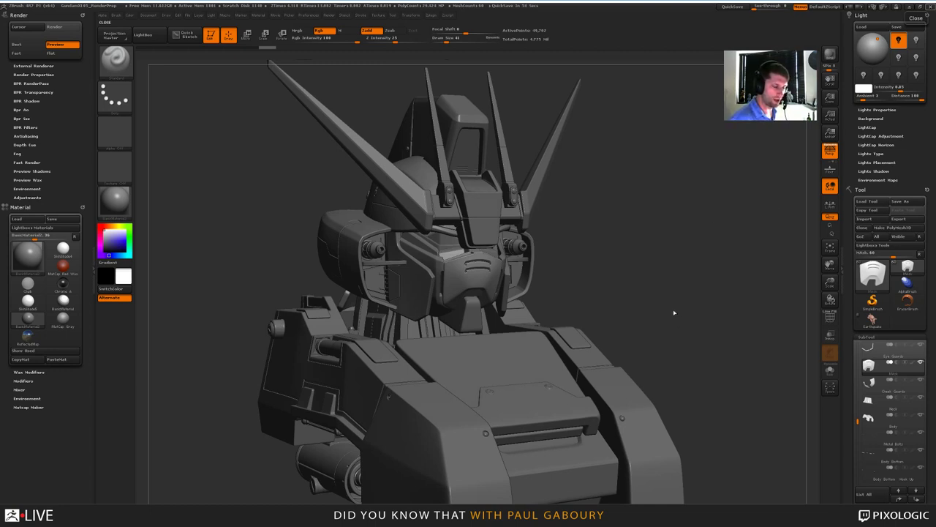
# Step: Set the light direction, test Light Intensity near 2.7, then settle it at 0.45
pyautogui.click(878, 44)
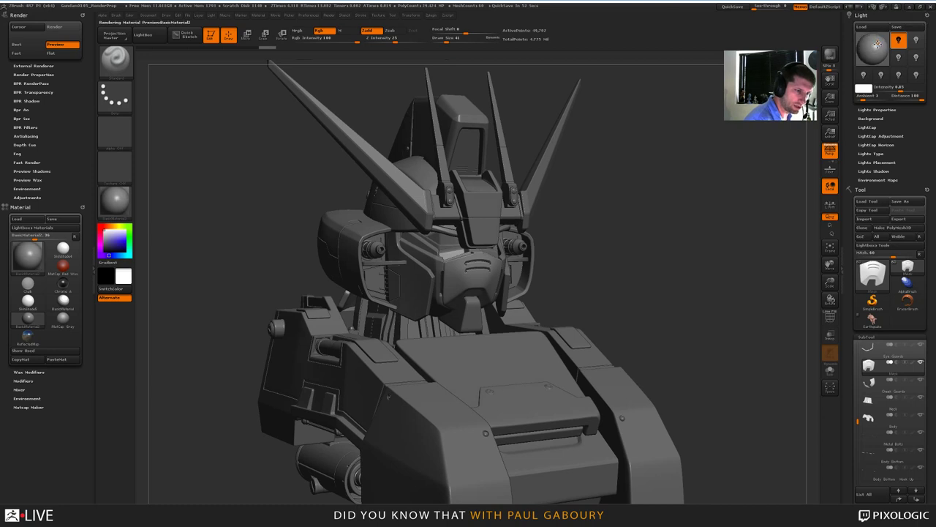
pyautogui.click(880, 46)
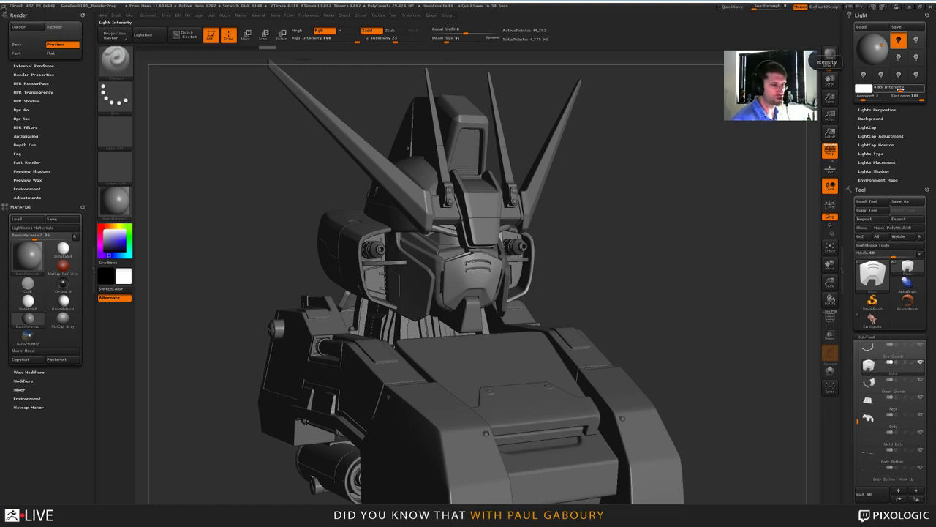
pyautogui.moveTo(920, 89); pyautogui.dragTo(909, 88)
pyautogui.click(909, 88)
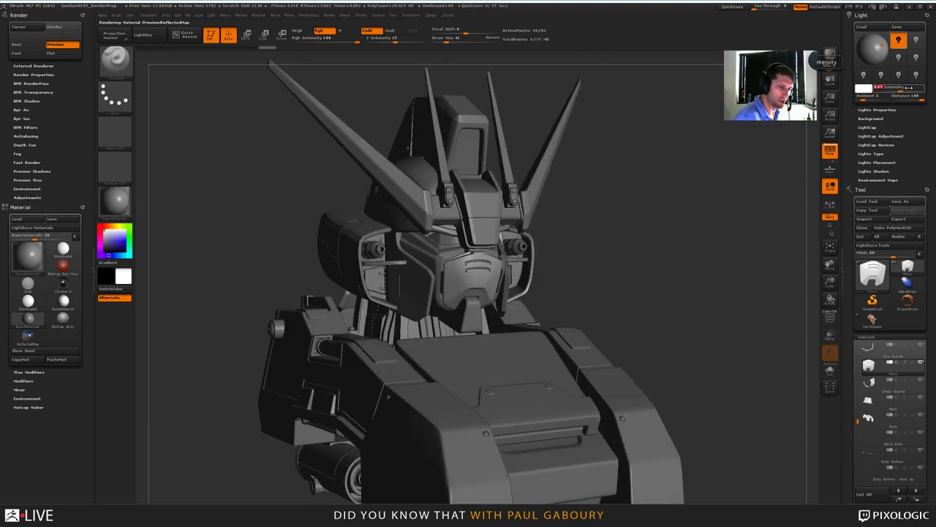
pyautogui.moveTo(910, 88); pyautogui.dragTo(923, 88)
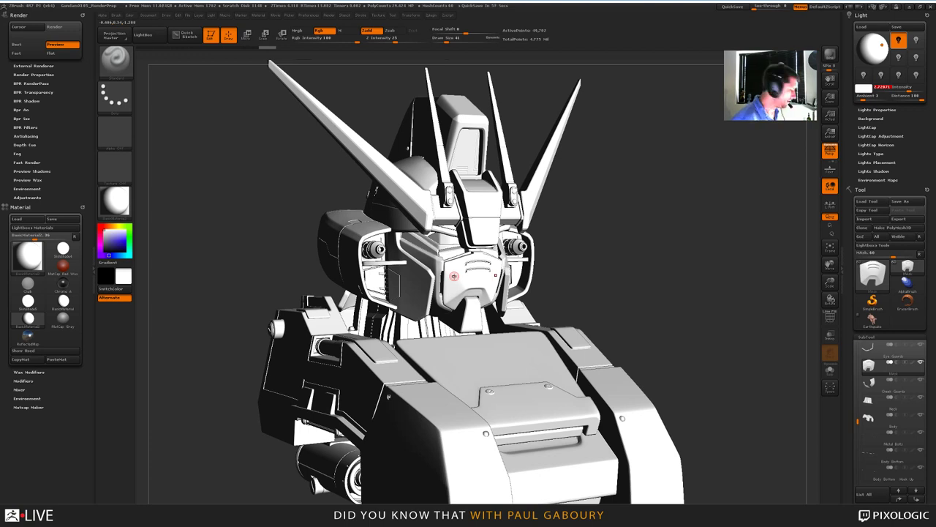
pyautogui.moveTo(889, 87); pyautogui.dragTo(878, 87)
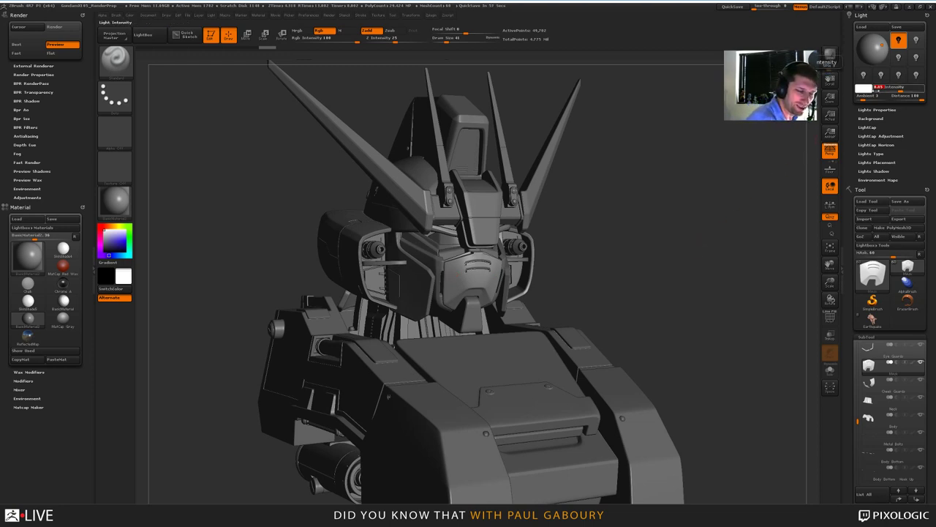
# Step: Try red and blue light colours, return to neutral grey, and drag Light Distance to about 23
pyautogui.click(864, 87)
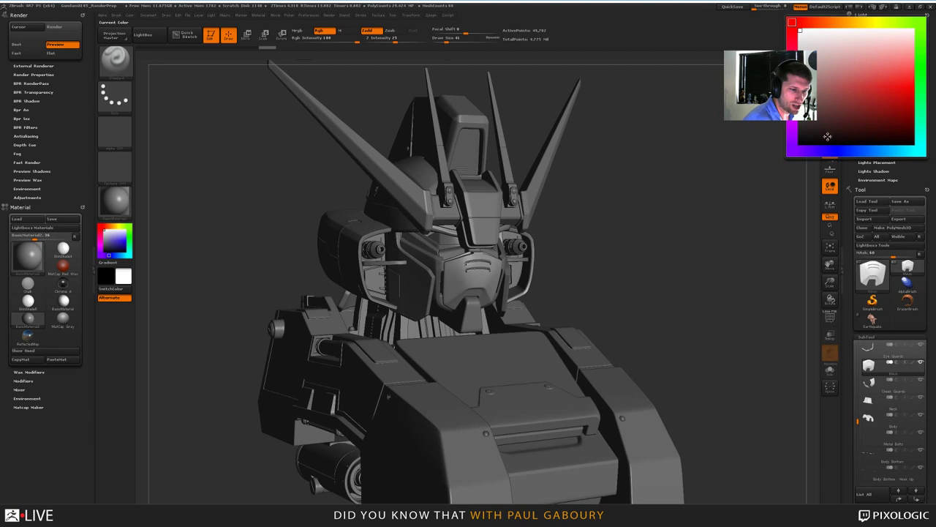
pyautogui.click(874, 91)
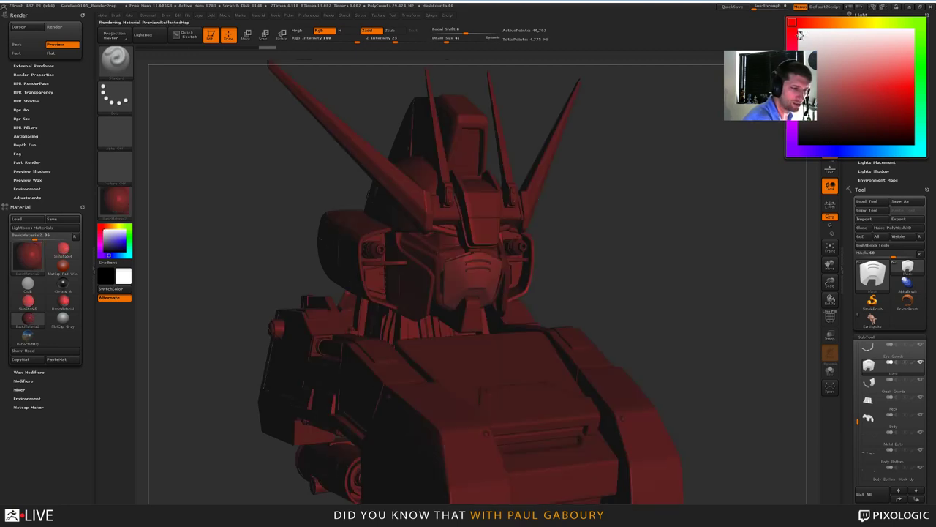
pyautogui.click(853, 89)
pyautogui.click(877, 151)
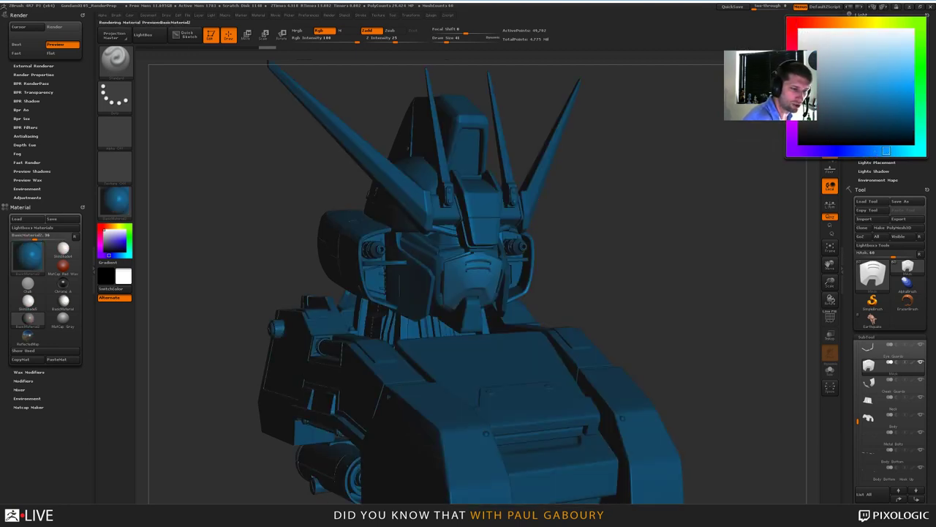
pyautogui.click(799, 35)
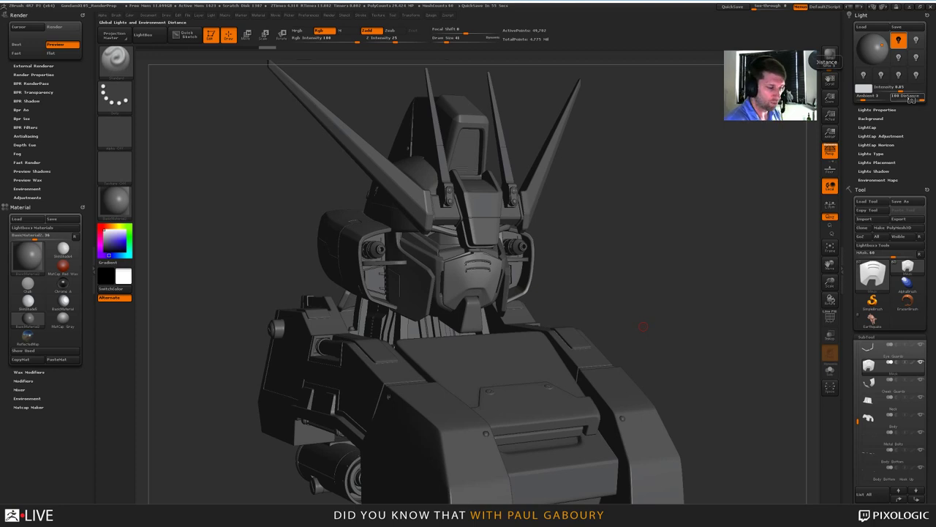
pyautogui.moveTo(916, 102)
pyautogui.mouseDown()
pyautogui.moveTo(903, 100)
pyautogui.moveTo(923, 99)
pyautogui.mouseUp()
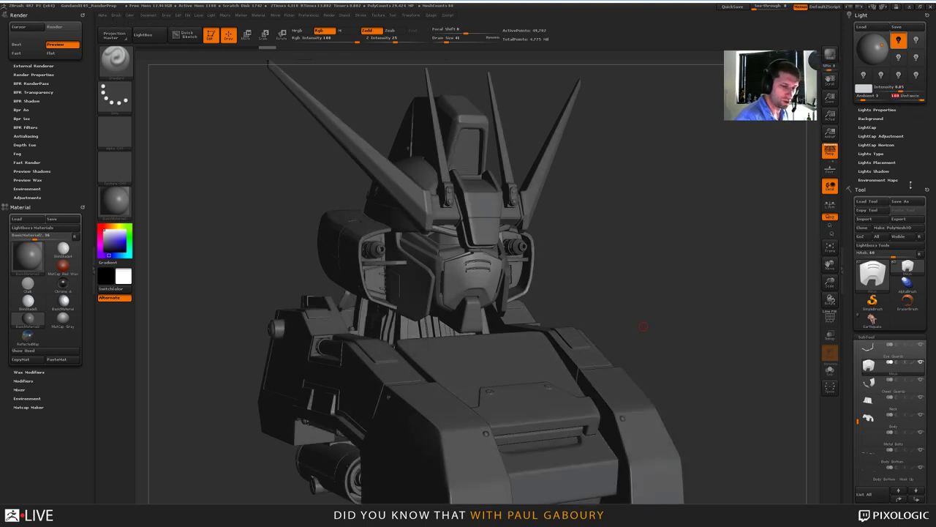
# Step: Load Star3D, make it a PolyMesh3D, initialize it as a QCube, and frame it with F
pyautogui.click(872, 272)
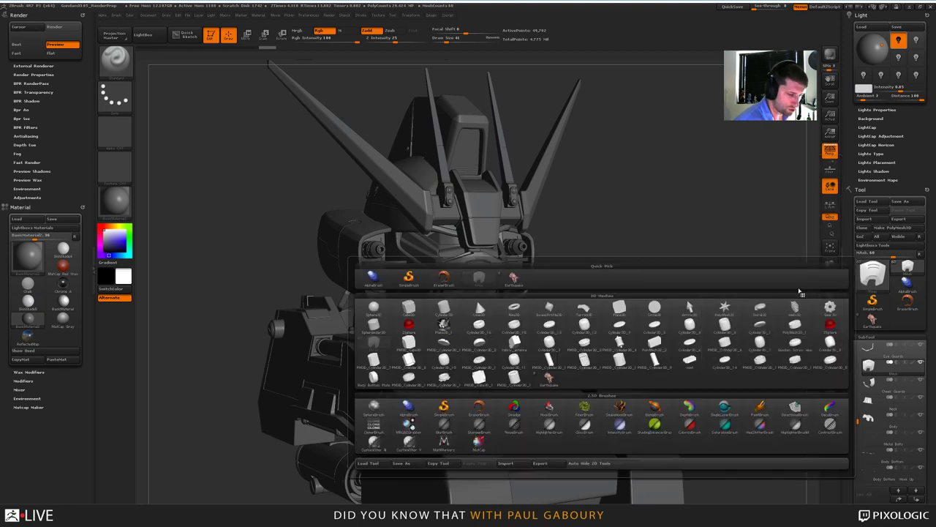
pyautogui.click(705, 335)
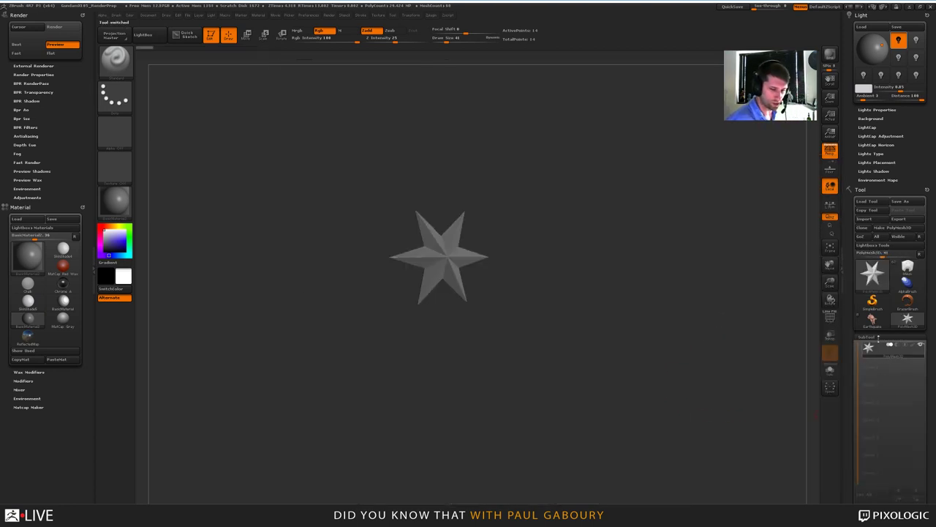
pyautogui.click(871, 337)
pyautogui.scroll(-5, 897, 380)
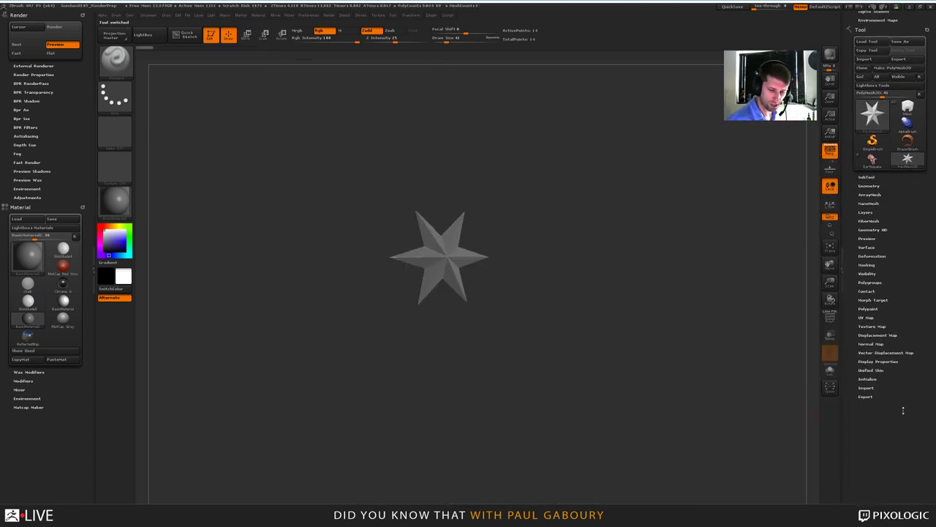
pyautogui.click(870, 379)
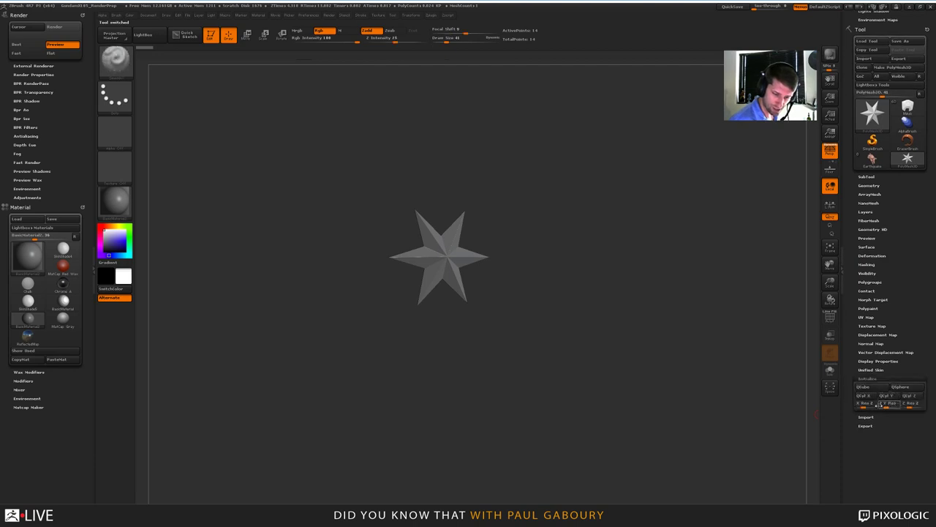
pyautogui.click(857, 407)
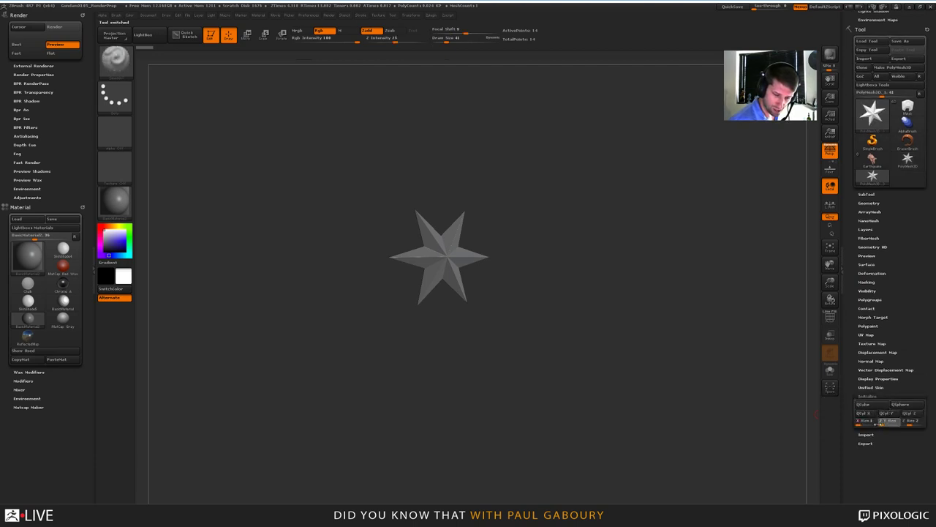
pyautogui.click(863, 403)
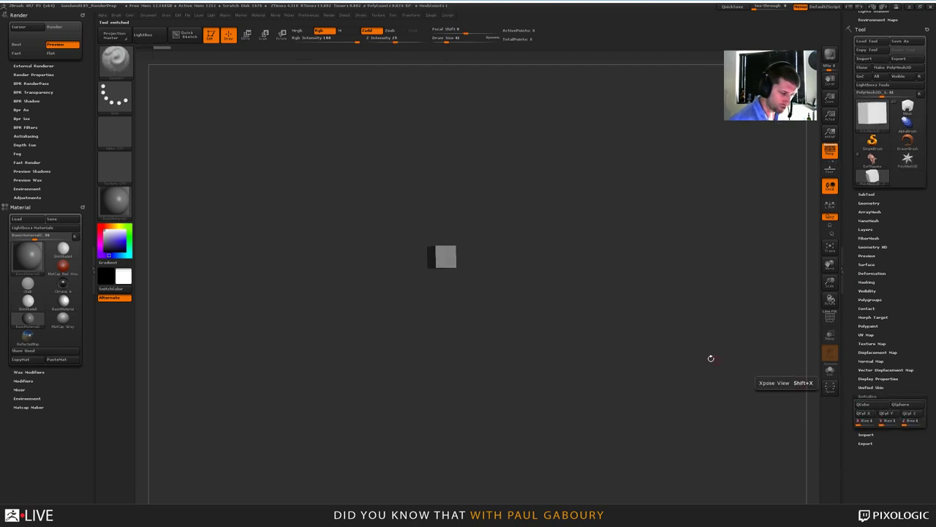
pyautogui.moveTo(709, 358); pyautogui.dragTo(477, 291)
pyautogui.press('f')
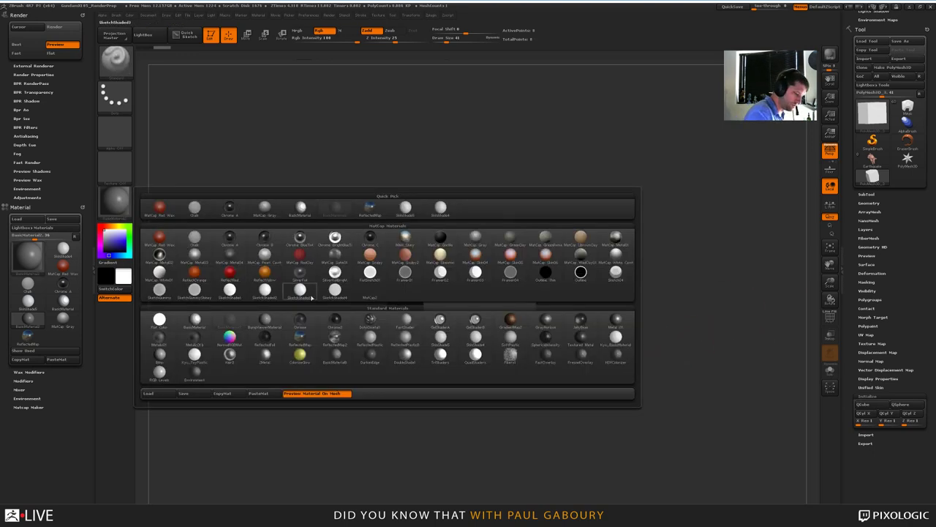
# Step: Apply the ReflectedMap material to the cube and tumble it to inspect the reflections
pyautogui.click(115, 199)
pyautogui.click(303, 338)
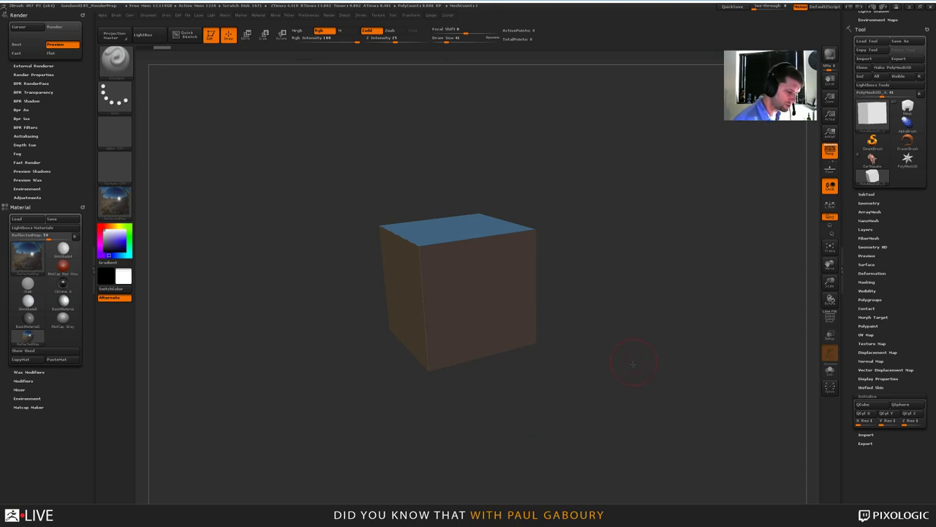
pyautogui.moveTo(634, 364); pyautogui.dragTo(635, 352)
pyautogui.scroll(5, 884, 290)
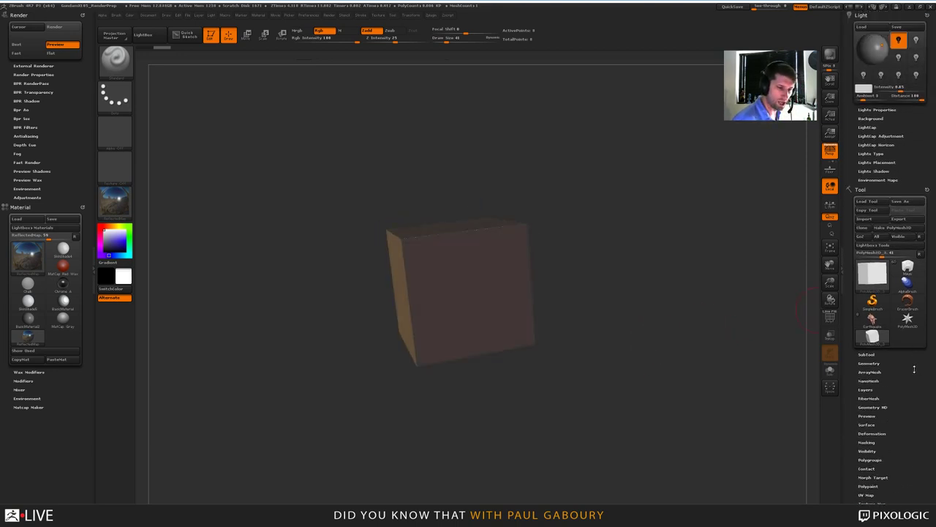
pyautogui.moveTo(679, 266); pyautogui.dragTo(603, 308)
pyautogui.moveTo(582, 402); pyautogui.dragTo(581, 367)
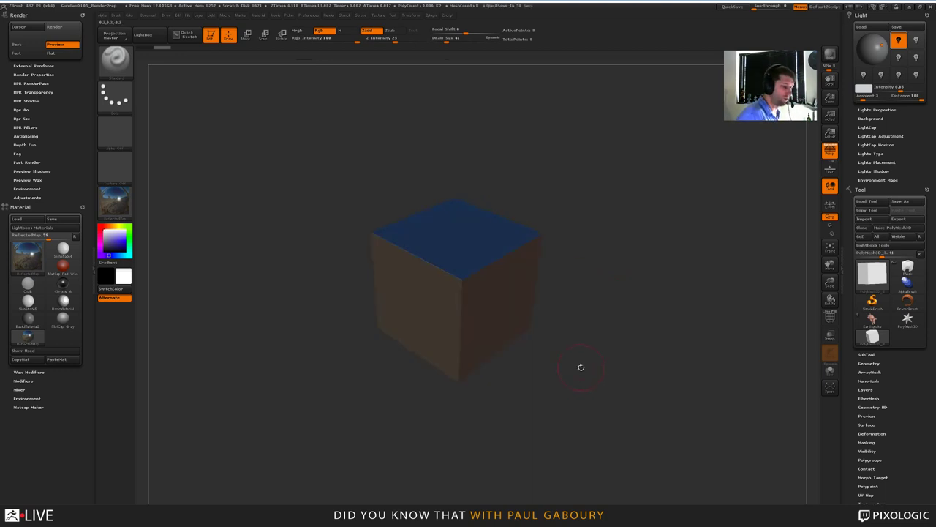
# Step: Vary Light Distance while rotating the cube, then set the distance back to 100
pyautogui.moveTo(904, 97)
pyautogui.mouseDown()
pyautogui.moveTo(911, 99)
pyautogui.moveTo(893, 110)
pyautogui.mouseUp()
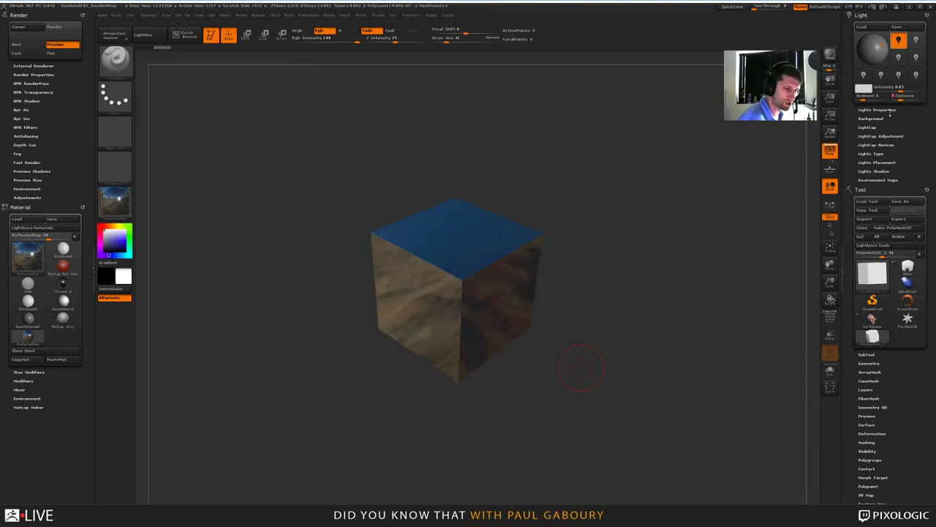
pyautogui.moveTo(599, 347); pyautogui.dragTo(621, 292)
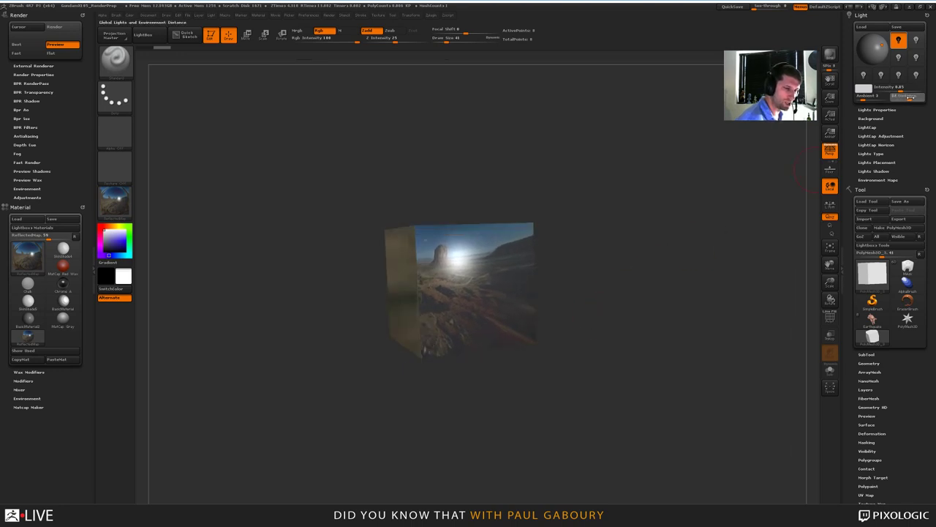
pyautogui.moveTo(906, 97); pyautogui.dragTo(913, 98)
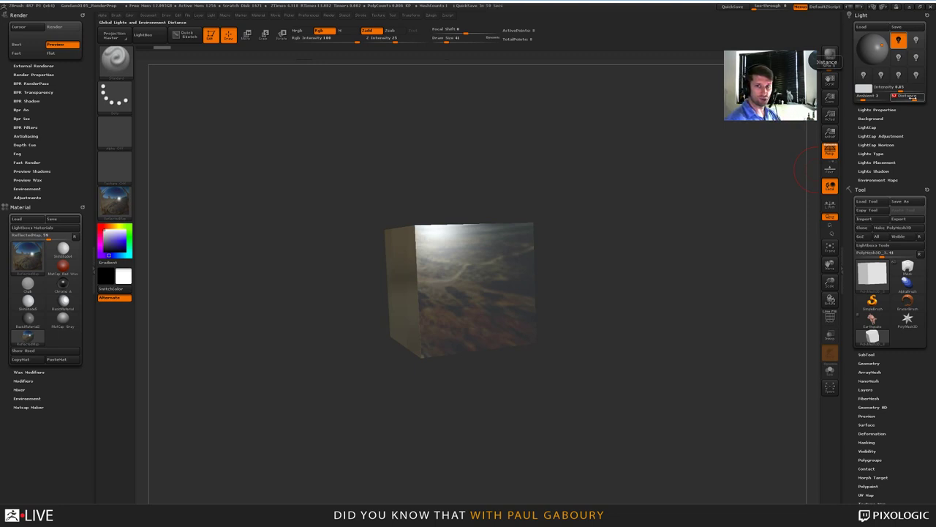
pyautogui.moveTo(641, 329); pyautogui.dragTo(606, 373)
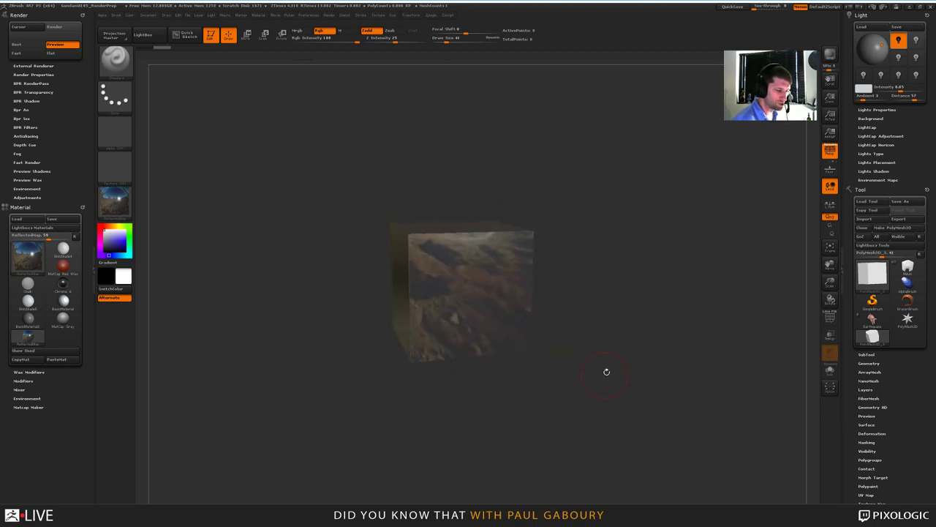
pyautogui.click(930, 96)
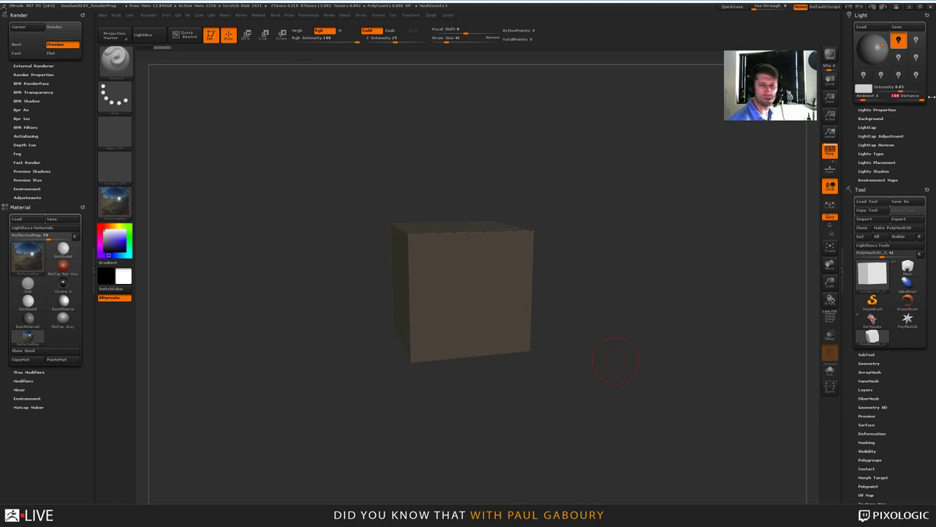
pyautogui.moveTo(630, 329); pyautogui.dragTo(617, 315)
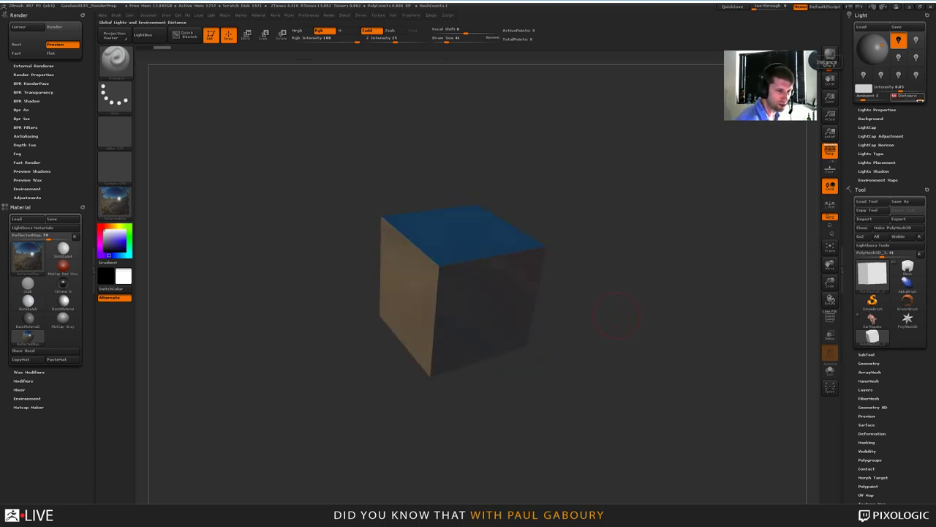
pyautogui.moveTo(731, 253); pyautogui.dragTo(612, 365)
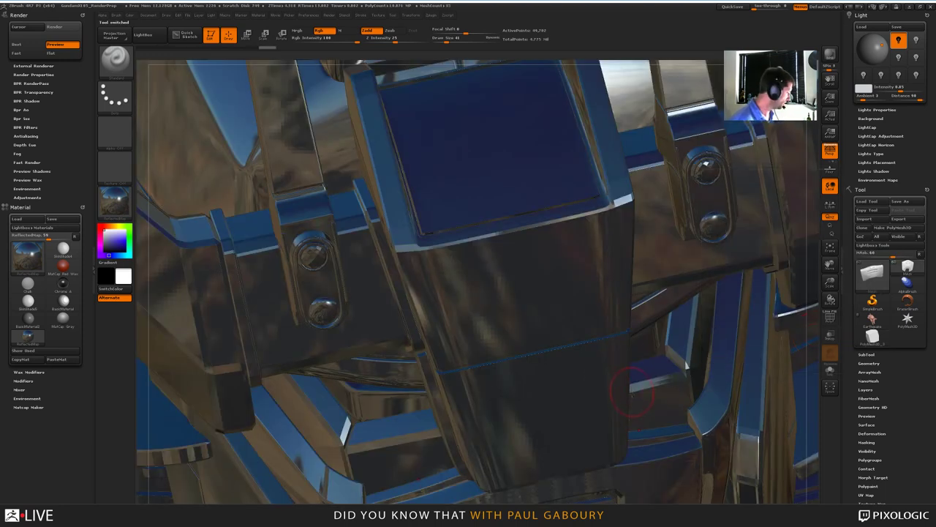
# Step: Frame and orbit the mech, then raise Light Distance from 90 to 100
pyautogui.press('f')
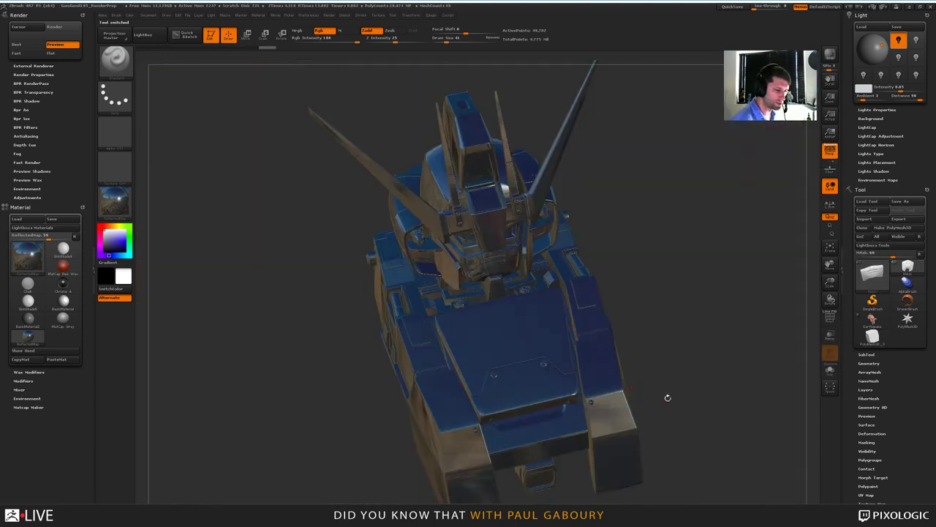
pyautogui.moveTo(670, 369); pyautogui.dragTo(669, 351)
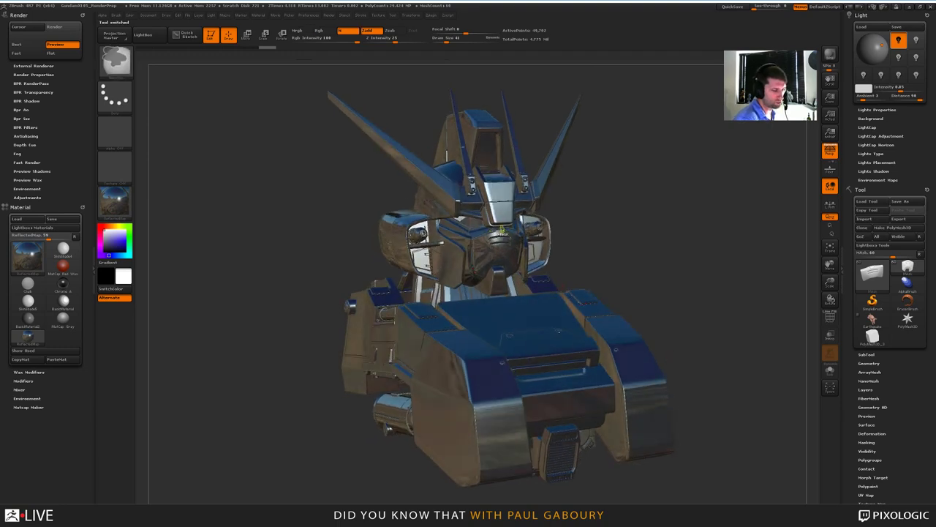
pyautogui.scroll(3, 468, 282)
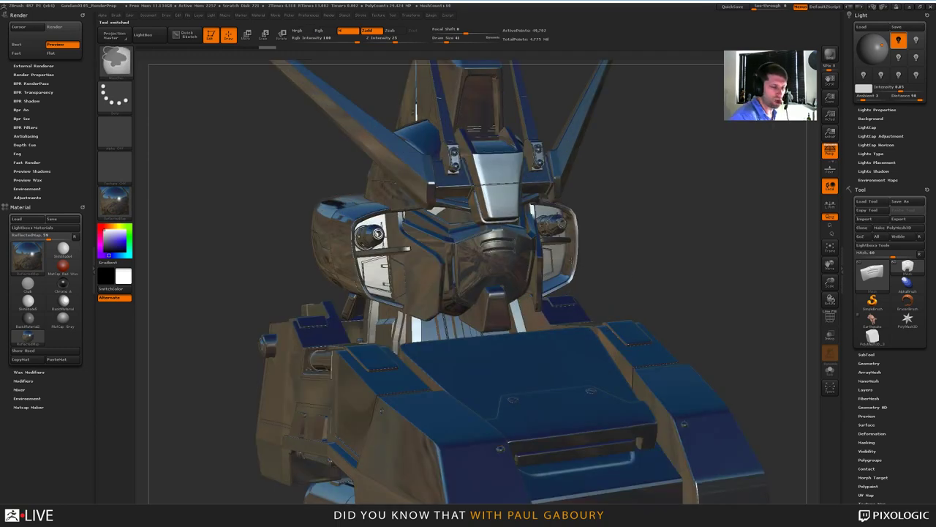
pyautogui.scroll(-3, 665, 295)
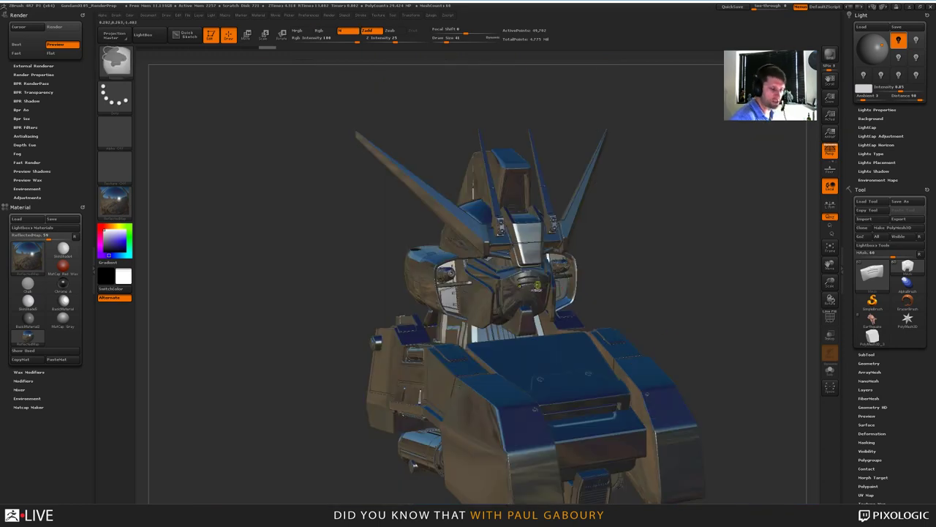
pyautogui.scroll(3, 537, 287)
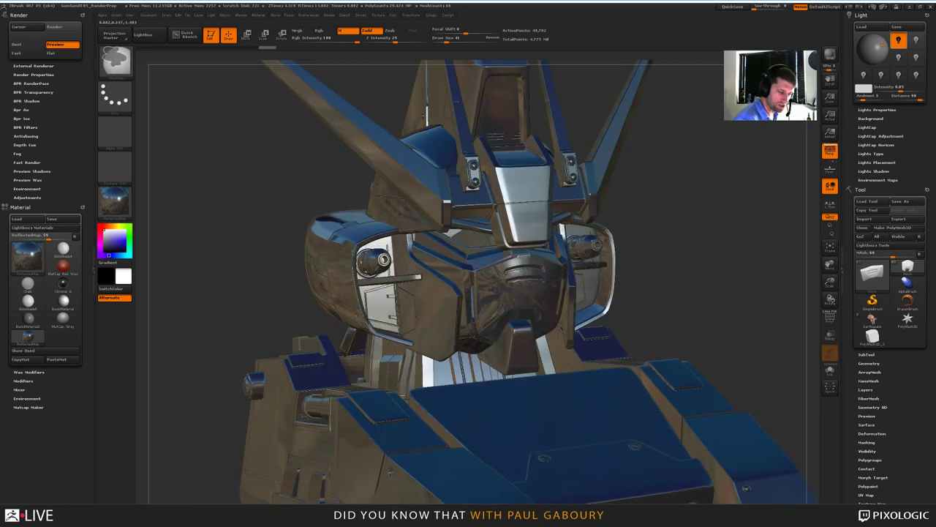
pyautogui.scroll(2, 556, 340)
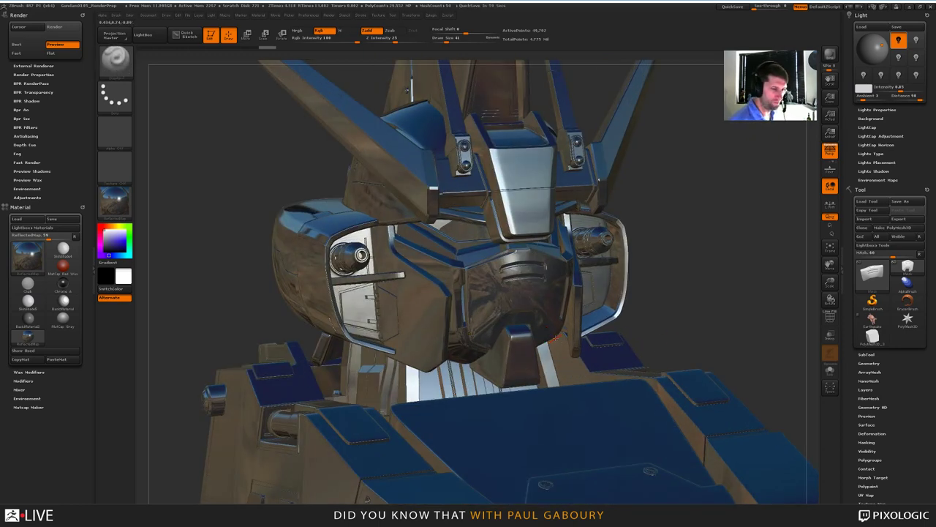
pyautogui.moveTo(911, 97); pyautogui.dragTo(931, 97)
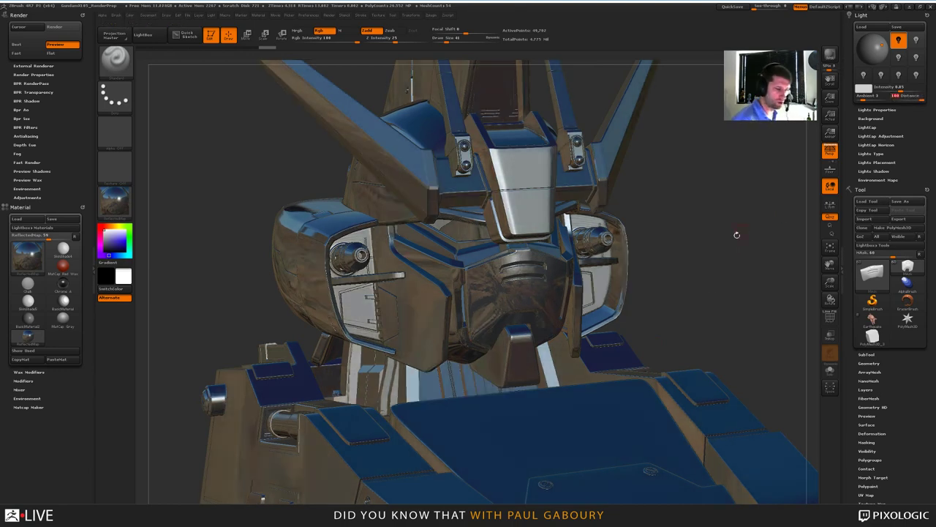
# Step: Switch the mech's material to the plain grey BasicMaterial2
pyautogui.click(115, 202)
pyautogui.click(300, 336)
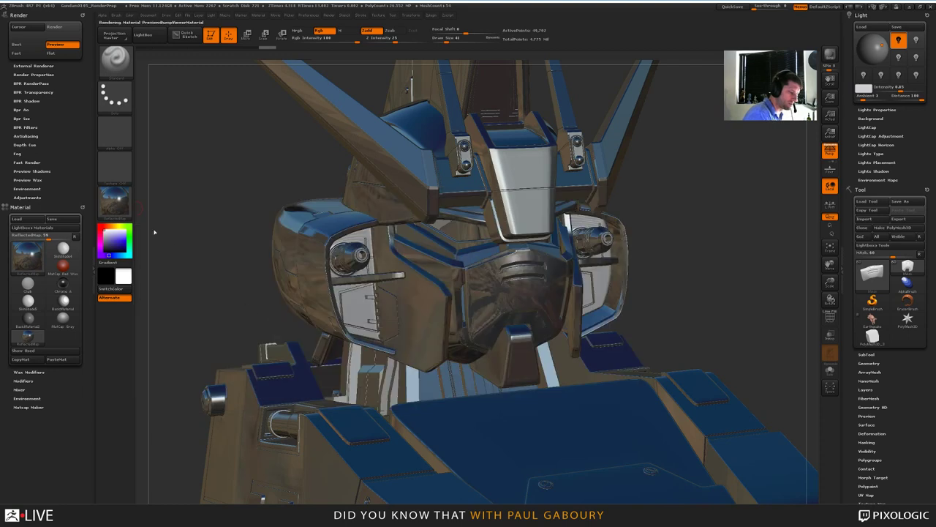
pyautogui.click(114, 202)
pyautogui.click(230, 319)
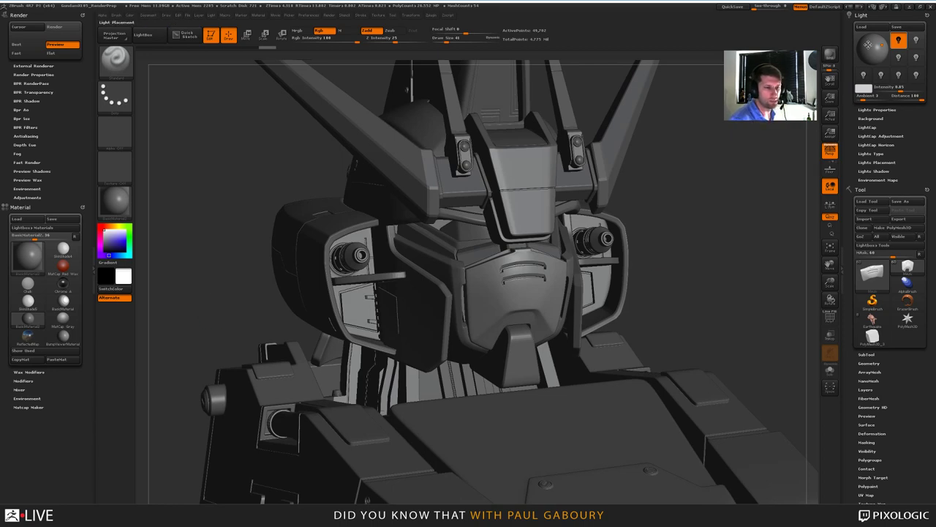
# Step: Move the main light toward the upper left and expand the LightCap settings
pyautogui.click(879, 46)
pyautogui.moveTo(880, 46)
pyautogui.mouseDown()
pyautogui.moveTo(874, 43)
pyautogui.moveTo(885, 45)
pyautogui.mouseUp()
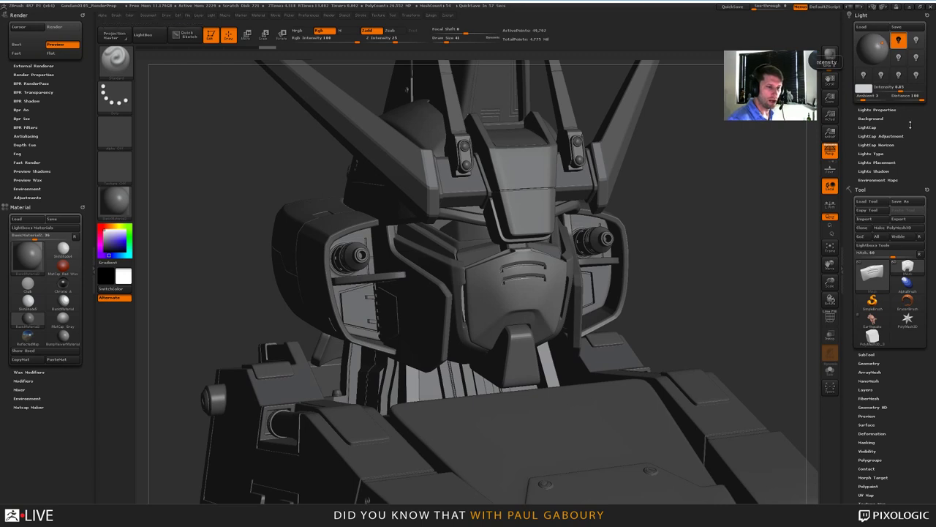
pyautogui.click(867, 127)
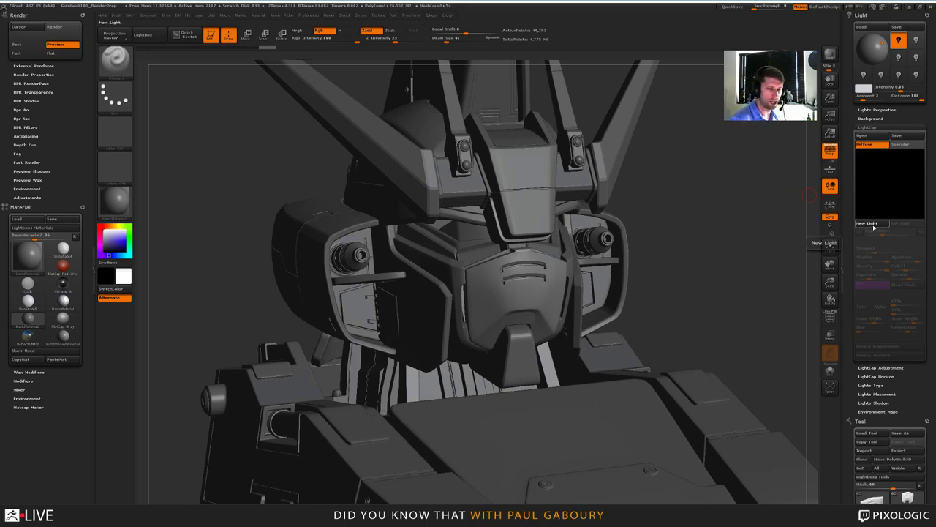
# Step: Add a New Light in LightCap, reposition it on the preview, and switch off the standard light
pyautogui.click(873, 224)
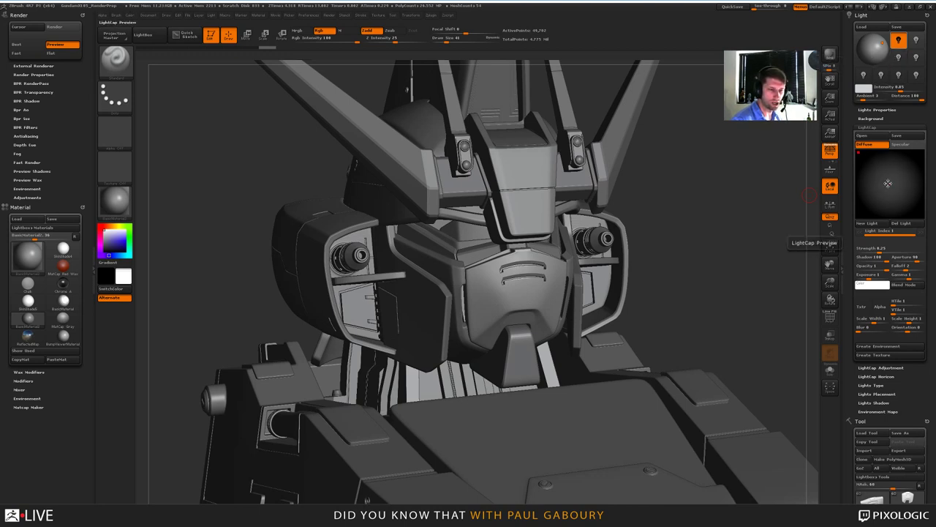
pyautogui.moveTo(887, 183)
pyautogui.mouseDown()
pyautogui.moveTo(881, 174)
pyautogui.moveTo(884, 188)
pyautogui.moveTo(895, 177)
pyautogui.mouseUp()
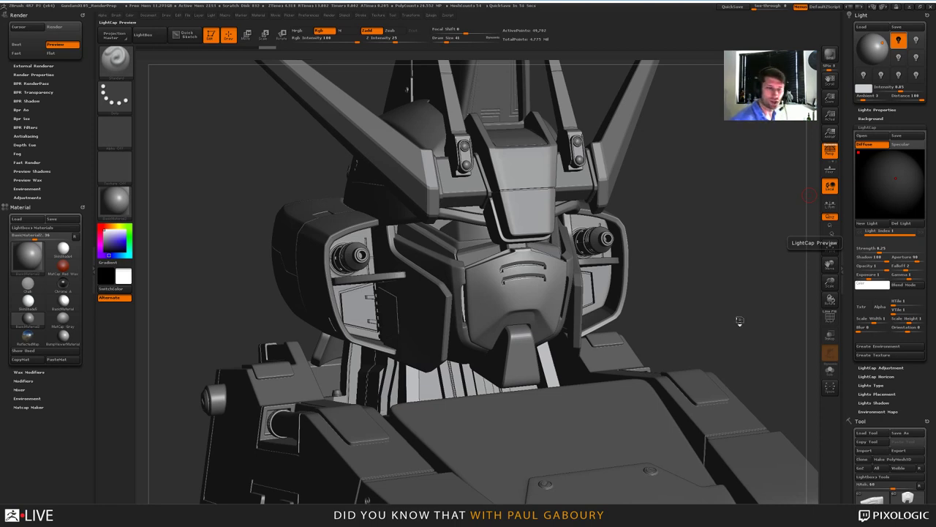
pyautogui.click(899, 42)
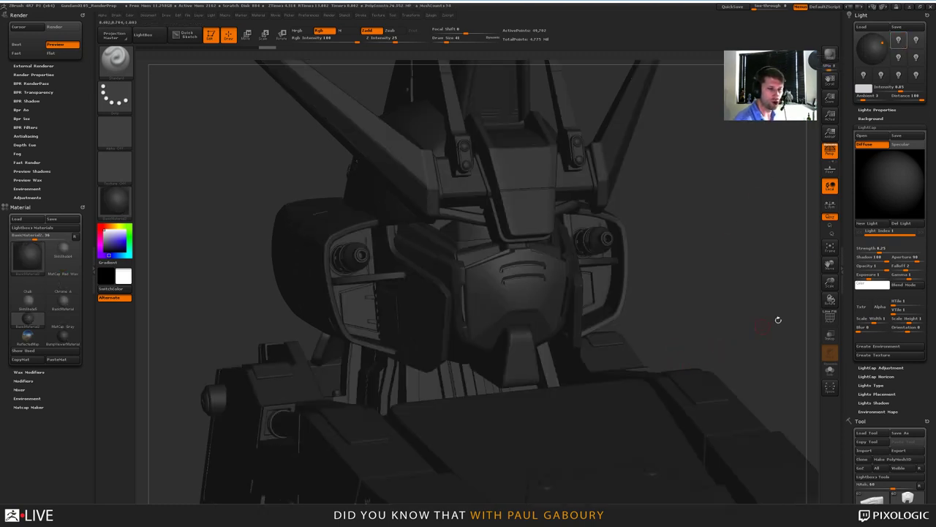
# Step: Move the LightCap light toward the centre of the preview sphere
pyautogui.click(891, 189)
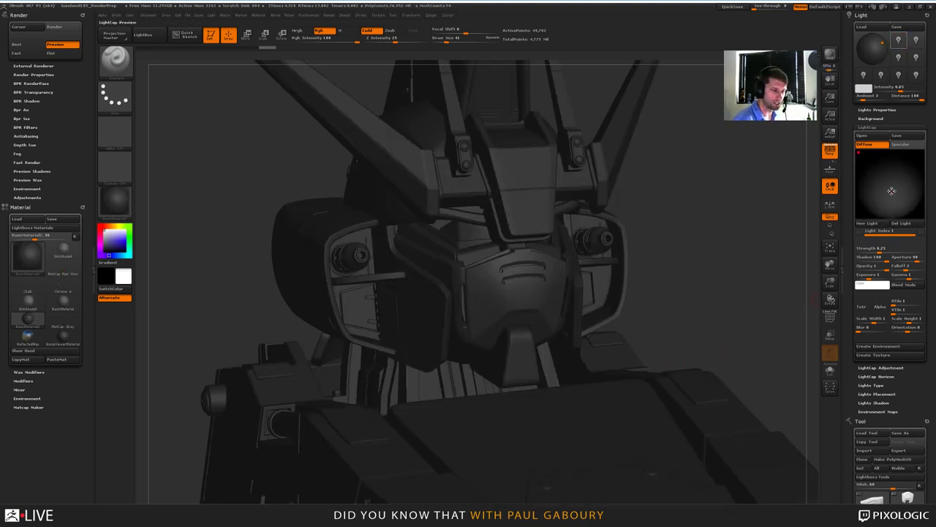
pyautogui.moveTo(892, 191); pyautogui.dragTo(894, 187)
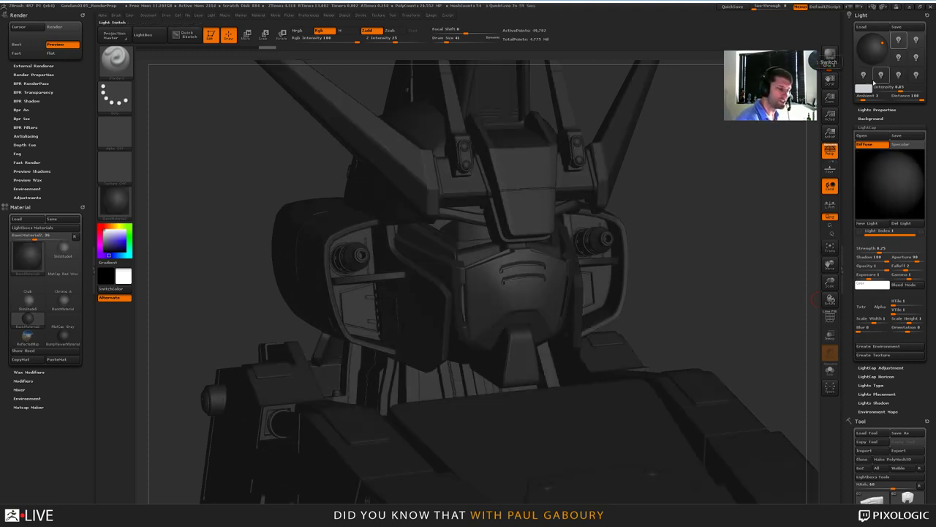
pyautogui.click(121, 204)
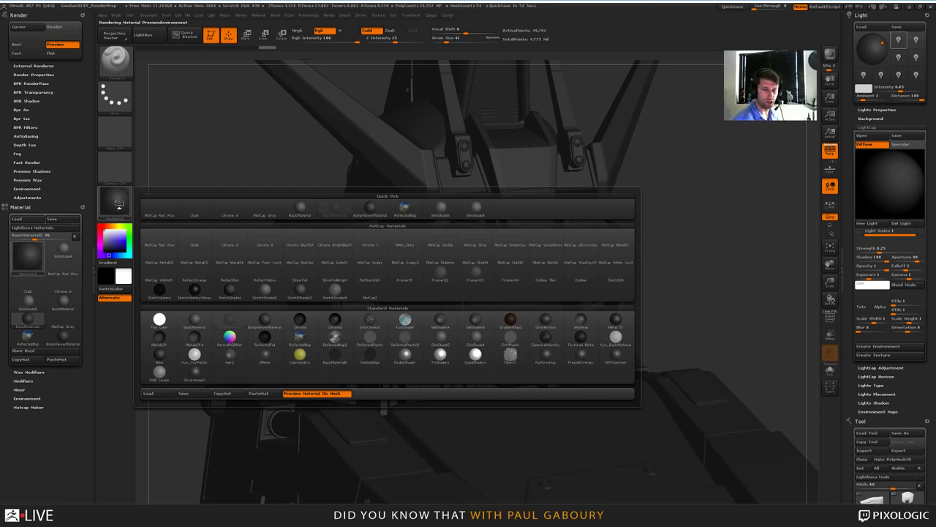
# Step: Turn the standard light back on at Intensity 0.001 and open the material picker
pyautogui.click(899, 41)
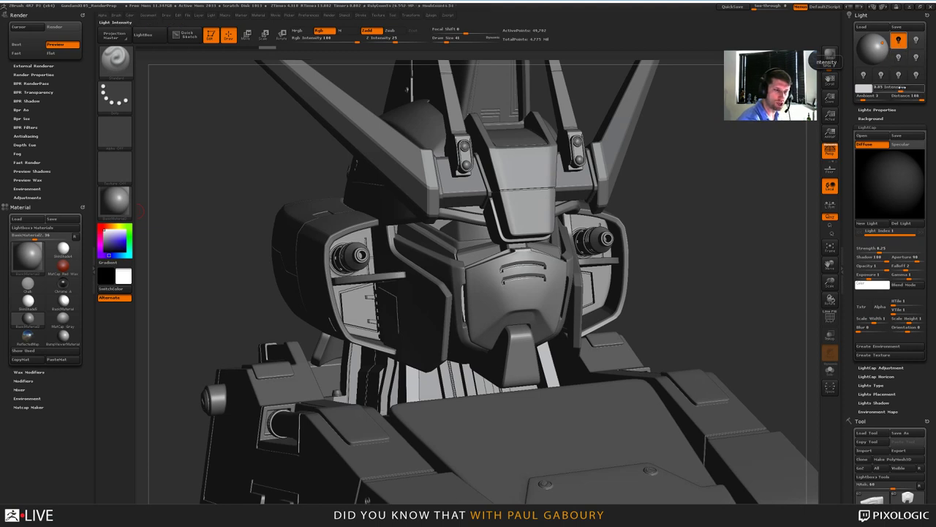
pyautogui.click(902, 87)
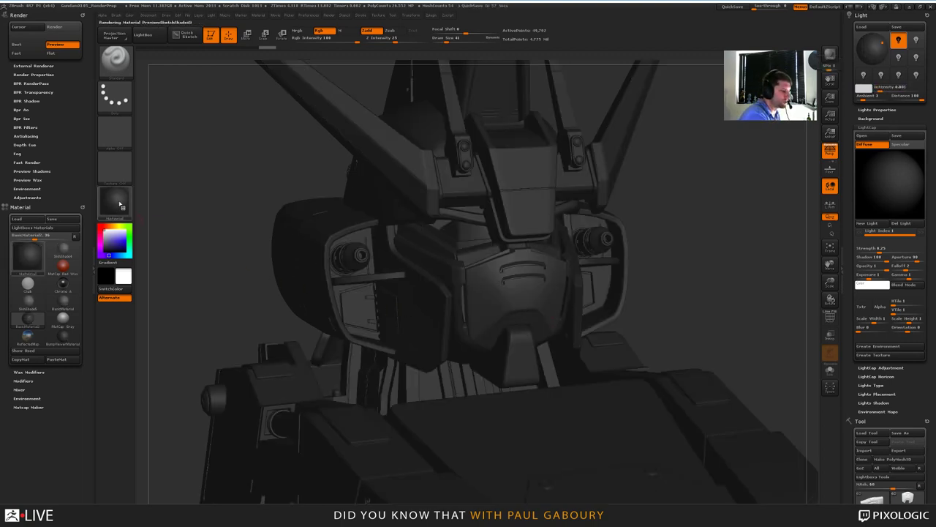
pyautogui.click(121, 205)
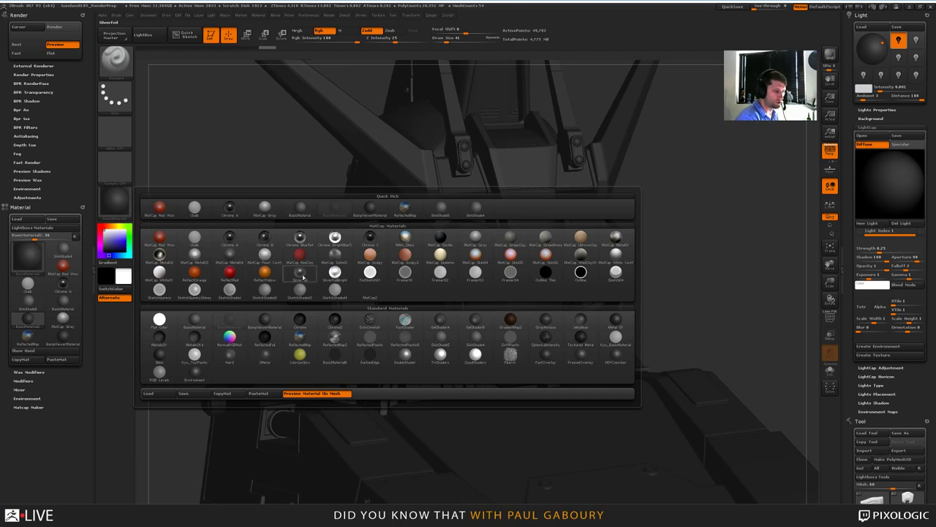
# Step: Pick a material to close the picker and raise LightCap Strength from 0.25 to about 8.65
pyautogui.moveTo(508, 283)
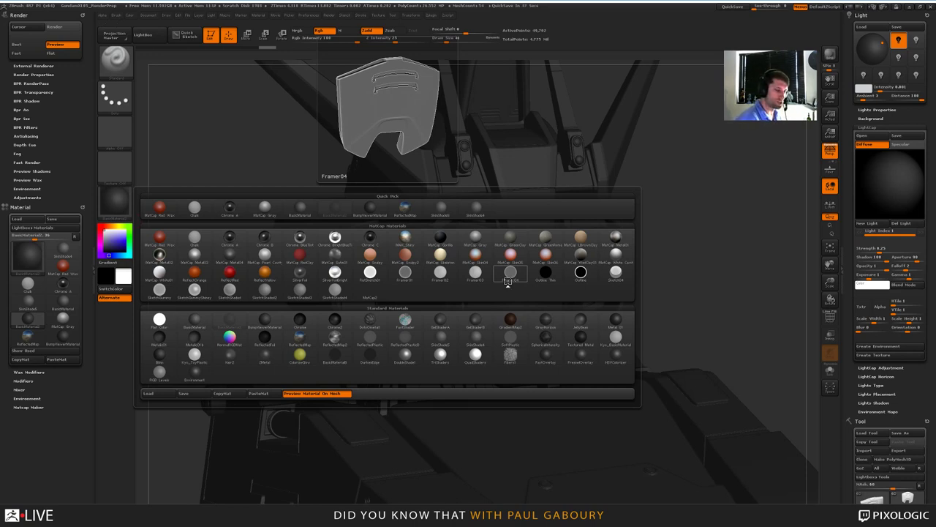
pyautogui.click(508, 280)
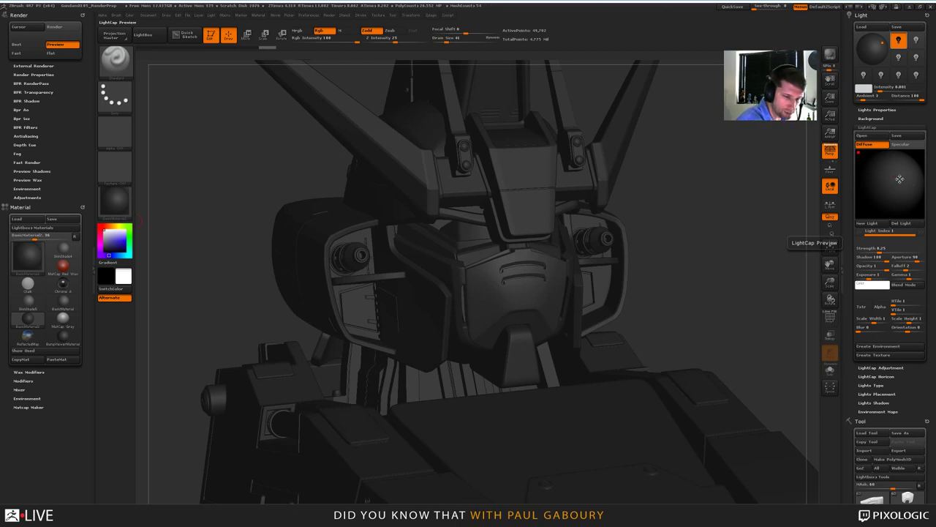
pyautogui.click(898, 180)
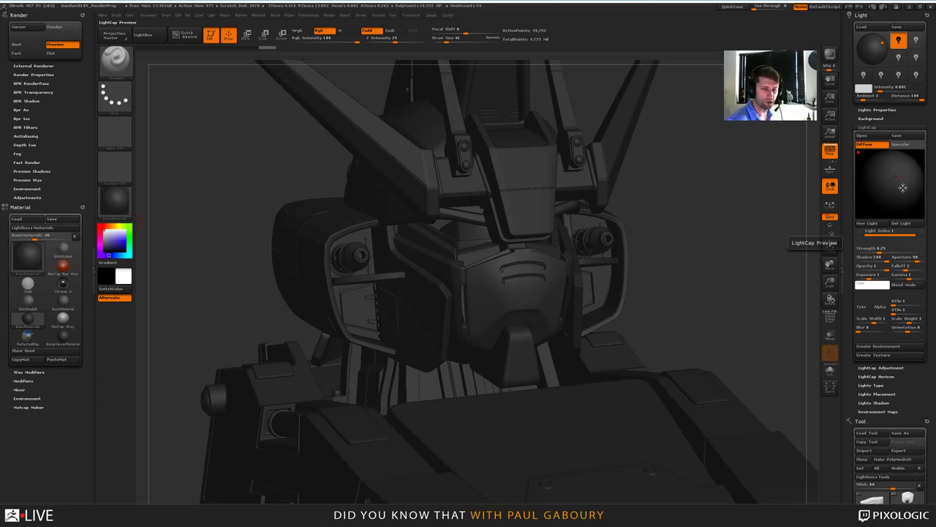
pyautogui.moveTo(886, 251)
pyautogui.mouseDown()
pyautogui.moveTo(915, 251)
pyautogui.moveTo(901, 251)
pyautogui.mouseUp()
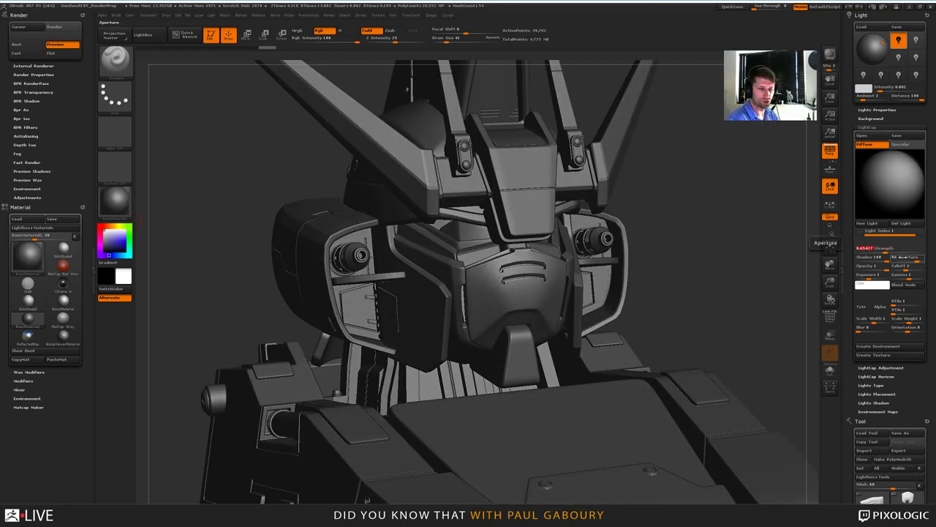
# Step: Type a new LightCap Strength value, ending at 0.8, and nudge the light on the preview
pyautogui.click(887, 251)
pyautogui.write('1.25')
pyautogui.press('Return')
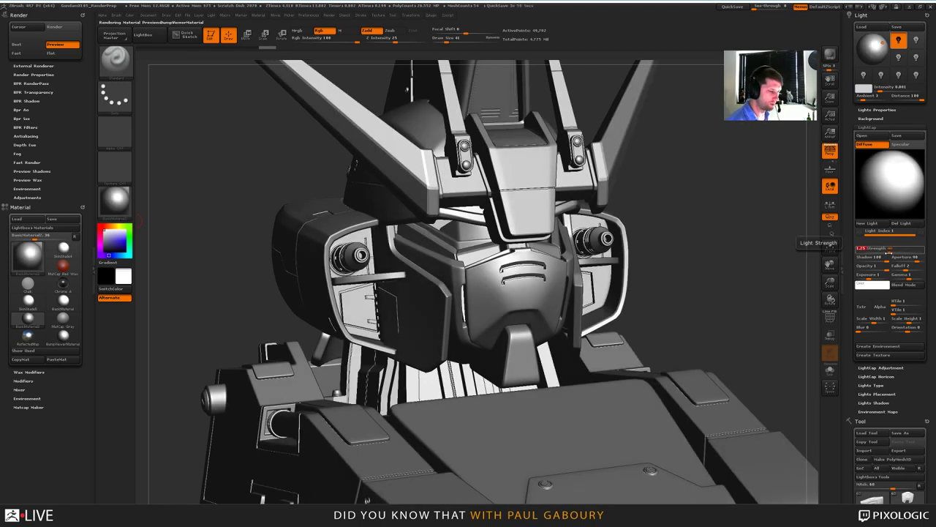
pyautogui.press('BackSpace')
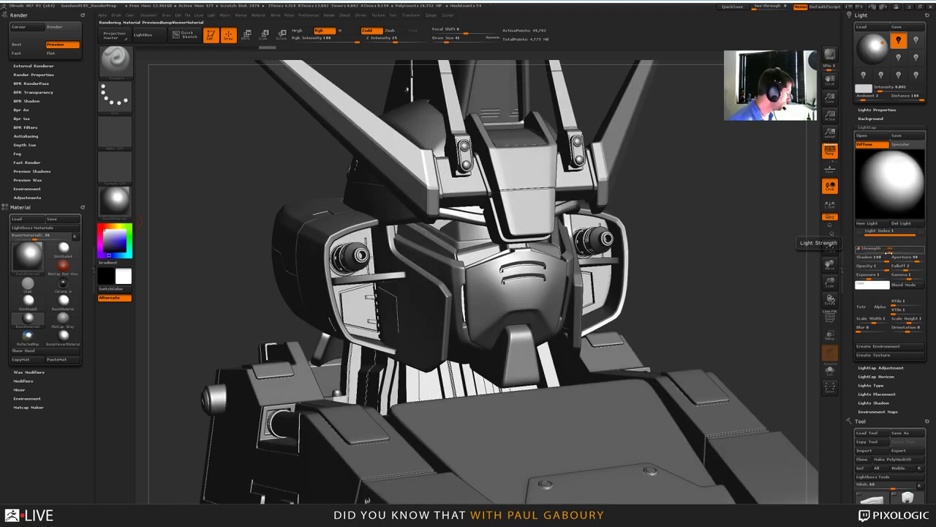
pyautogui.write('1')
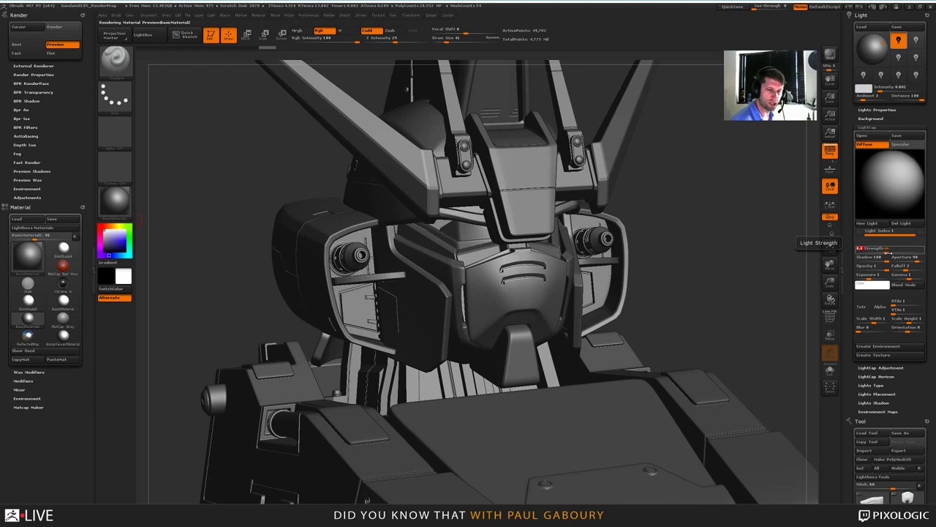
pyautogui.press('Return')
pyautogui.moveTo(900, 180)
pyautogui.mouseDown()
pyautogui.moveTo(889, 176)
pyautogui.moveTo(904, 187)
pyautogui.moveTo(895, 181)
pyautogui.mouseUp()
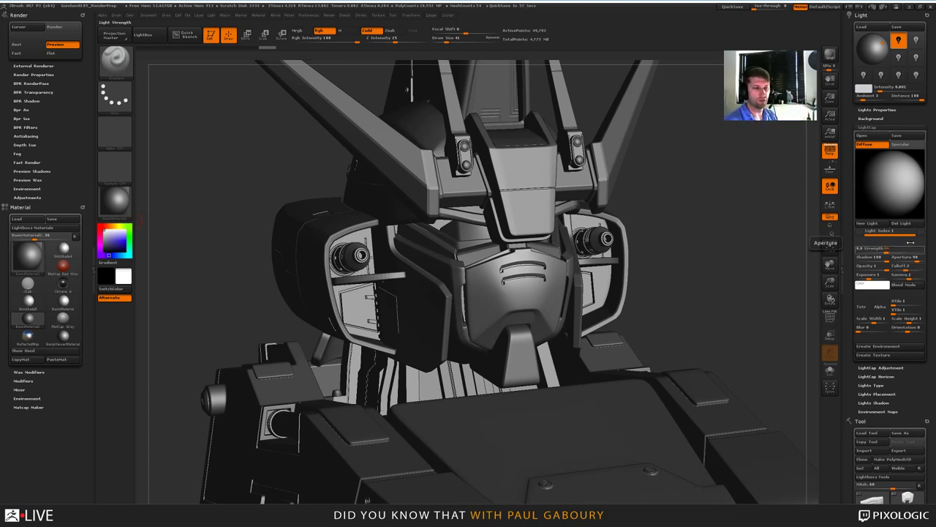
# Step: Tune the LightCap Falloff to about 2.03 and set Aperture to 90
pyautogui.moveTo(913, 257); pyautogui.dragTo(917, 251)
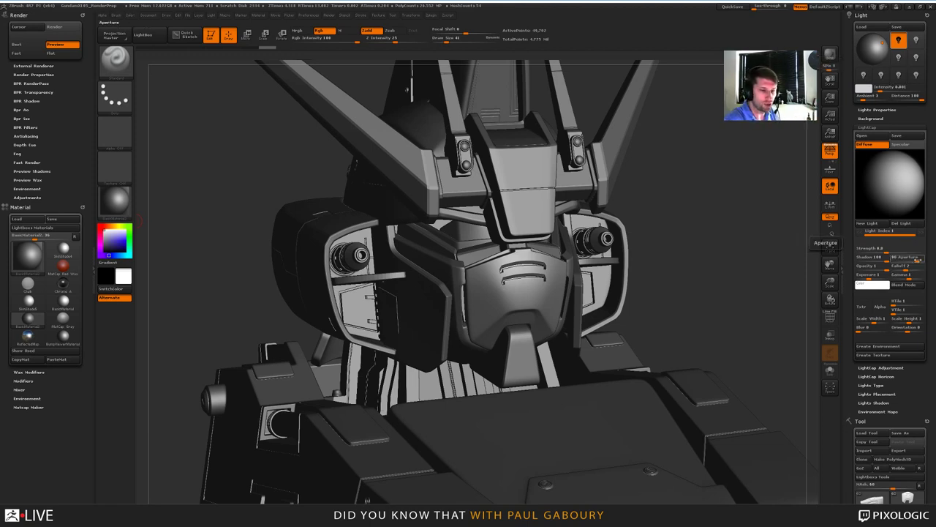
pyautogui.moveTo(913, 257); pyautogui.dragTo(907, 260)
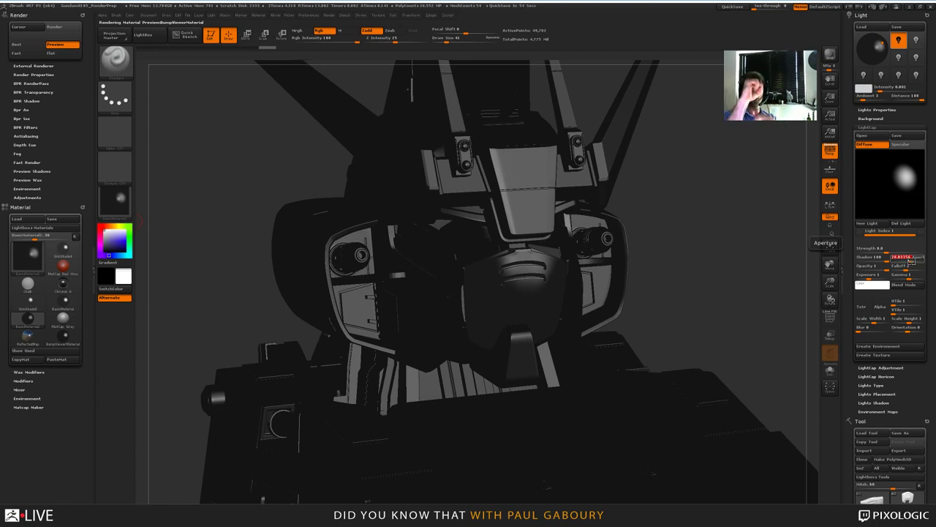
pyautogui.click(910, 261)
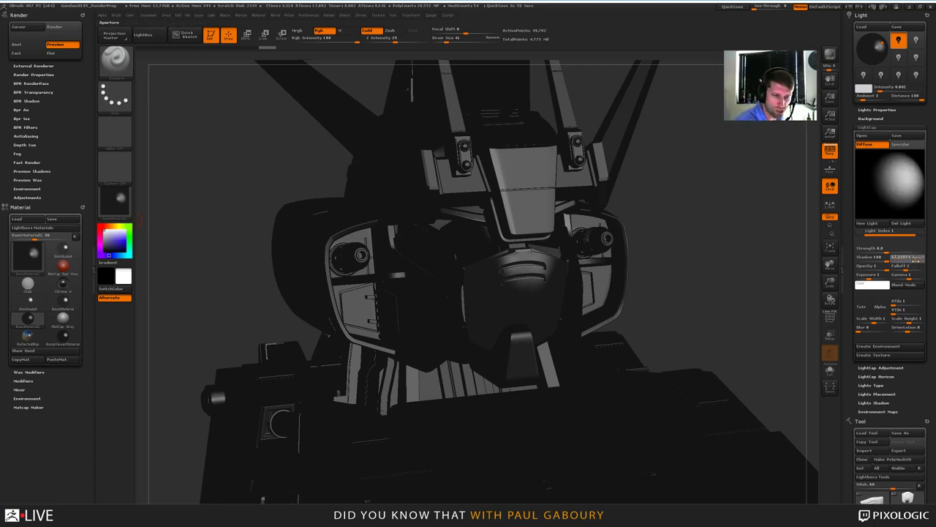
pyautogui.moveTo(904, 270)
pyautogui.mouseDown()
pyautogui.moveTo(918, 270)
pyautogui.moveTo(907, 271)
pyautogui.mouseUp()
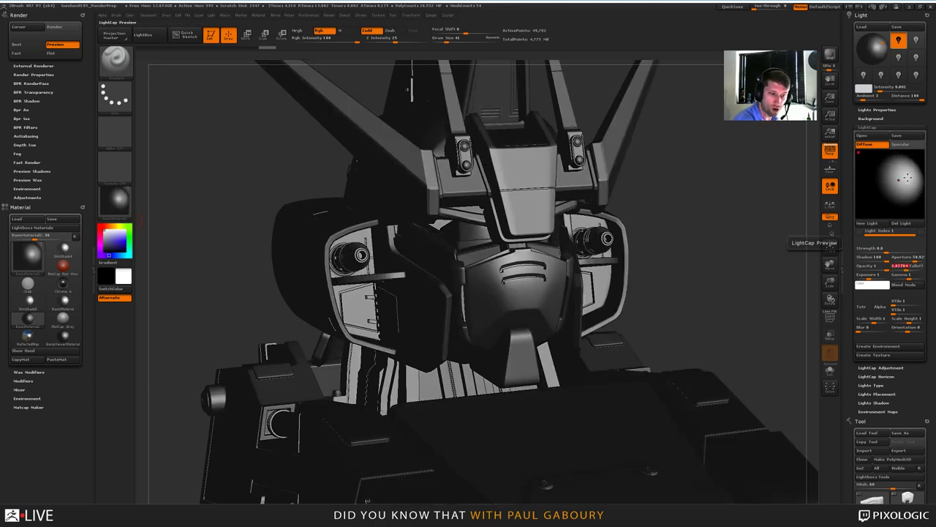
pyautogui.moveTo(916, 260); pyautogui.dragTo(919, 260)
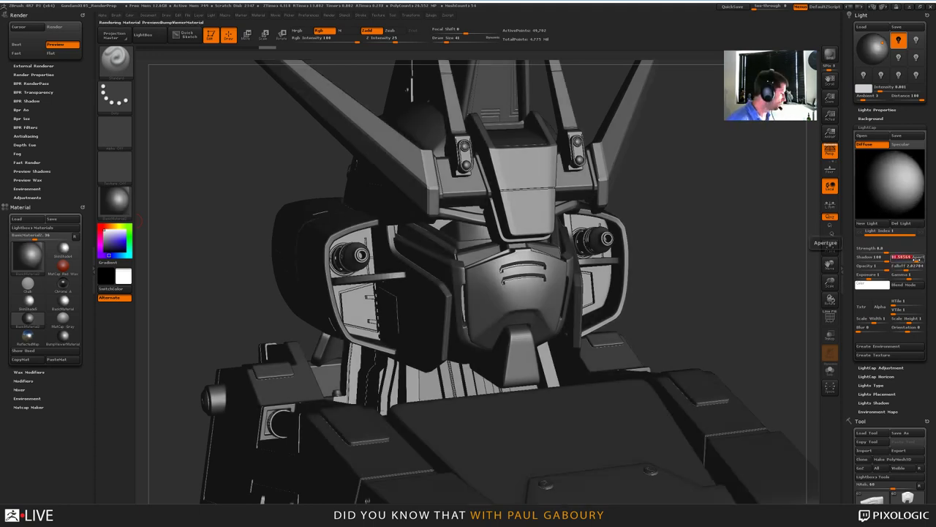
pyautogui.write('90')
pyautogui.press('Return')
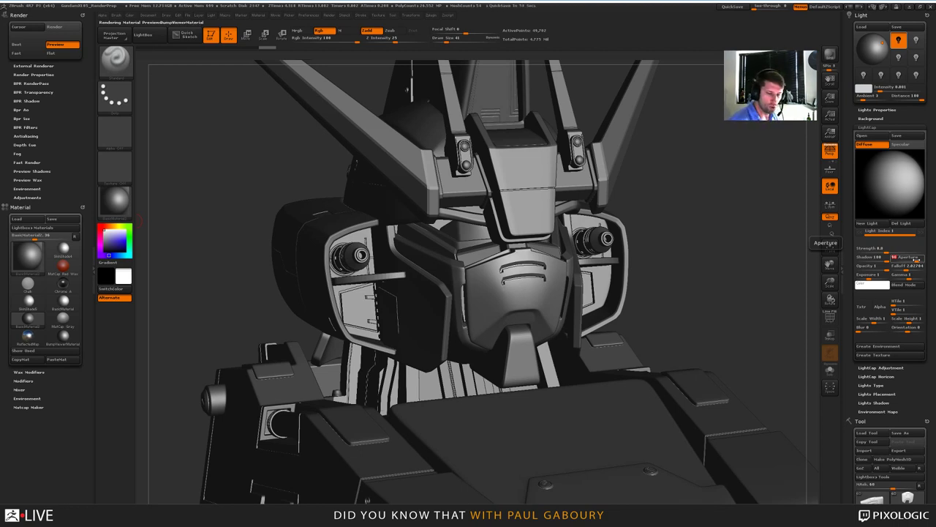
# Step: Try pink and cyan for the LightCap light colour, then keep it white
pyautogui.click(872, 285)
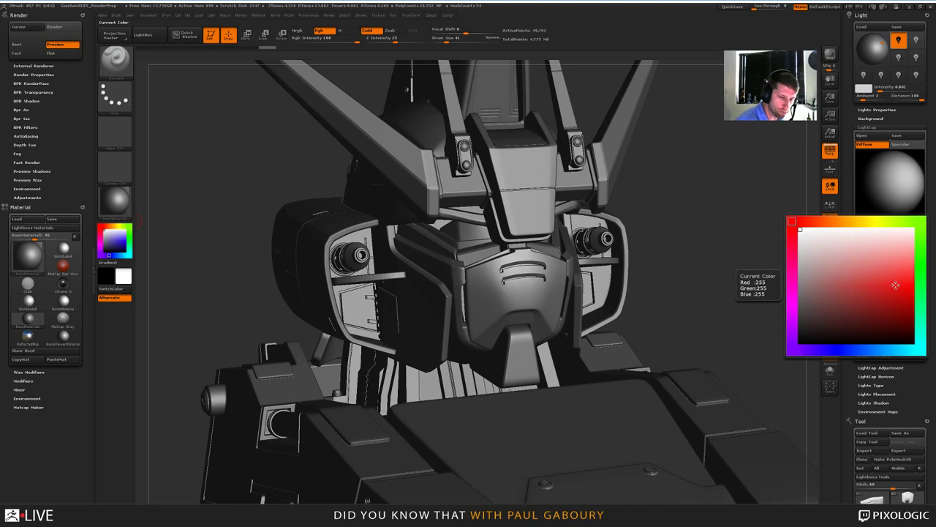
pyautogui.click(885, 271)
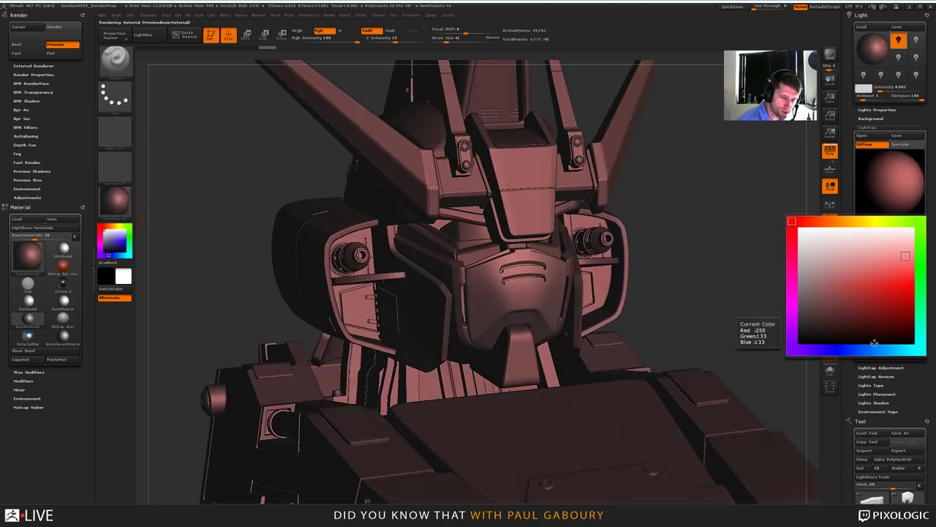
pyautogui.click(838, 261)
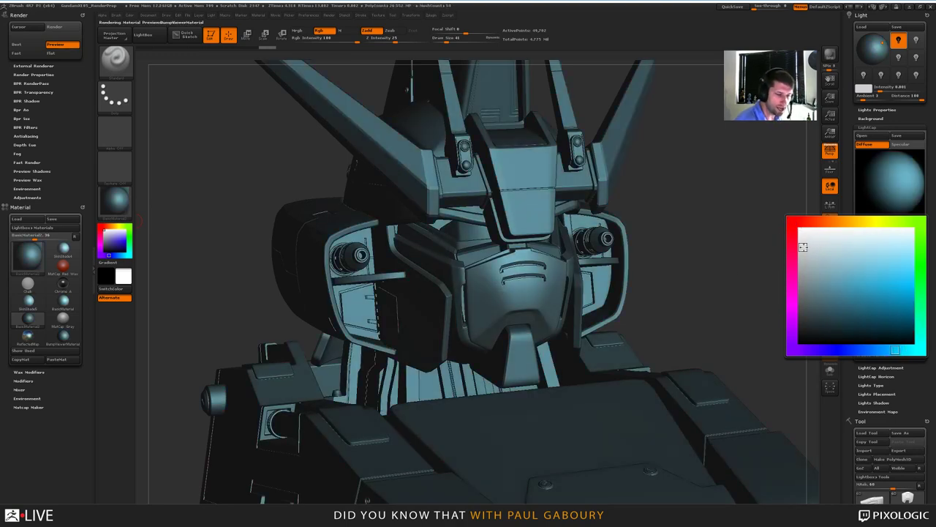
pyautogui.click(802, 247)
# Step: Set the LightCap light's blend mode to Add after trying another mode
pyautogui.click(912, 286)
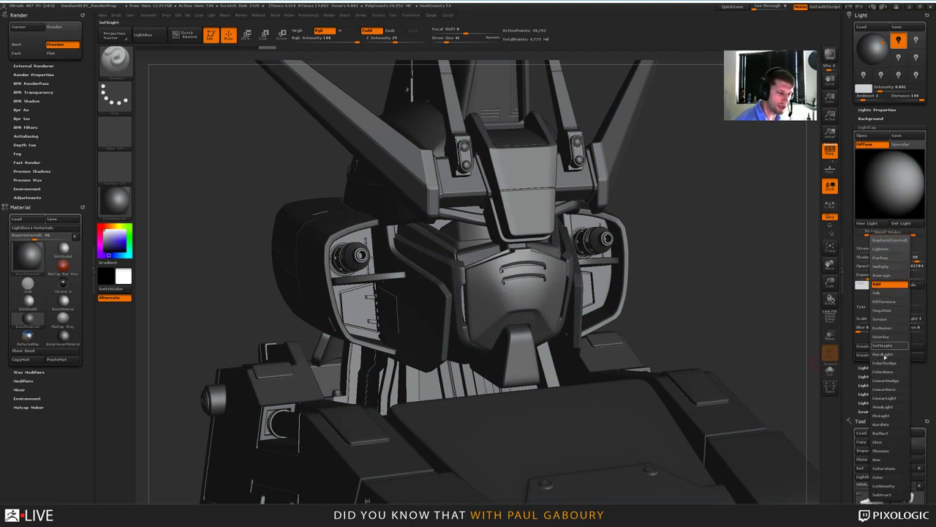
pyautogui.click(885, 276)
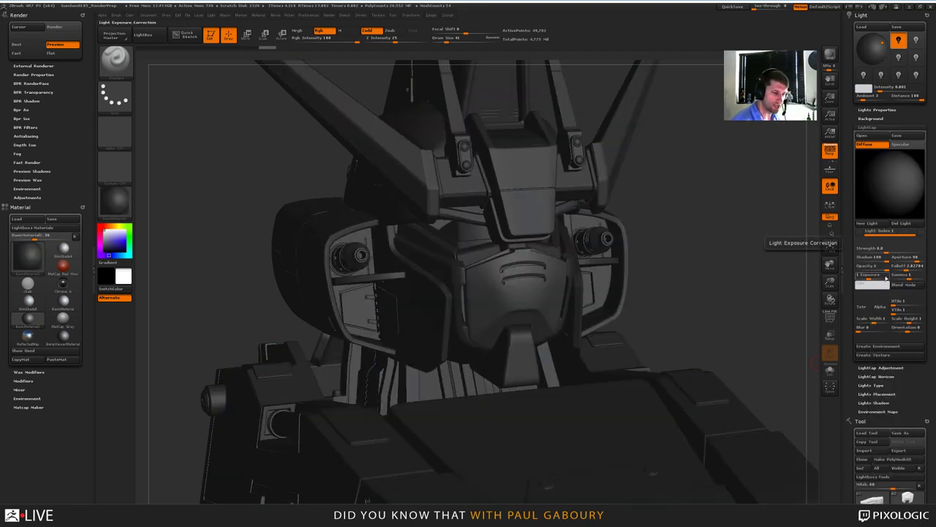
pyautogui.click(907, 285)
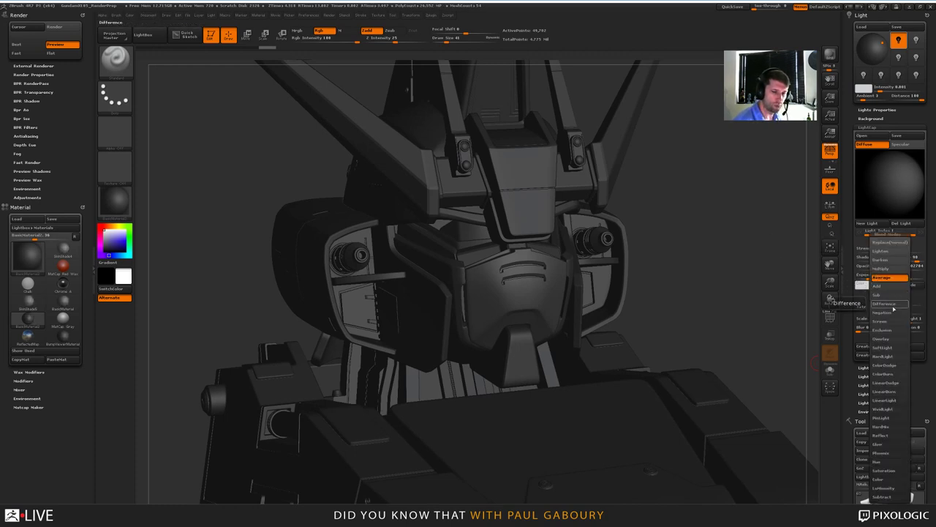
pyautogui.click(881, 286)
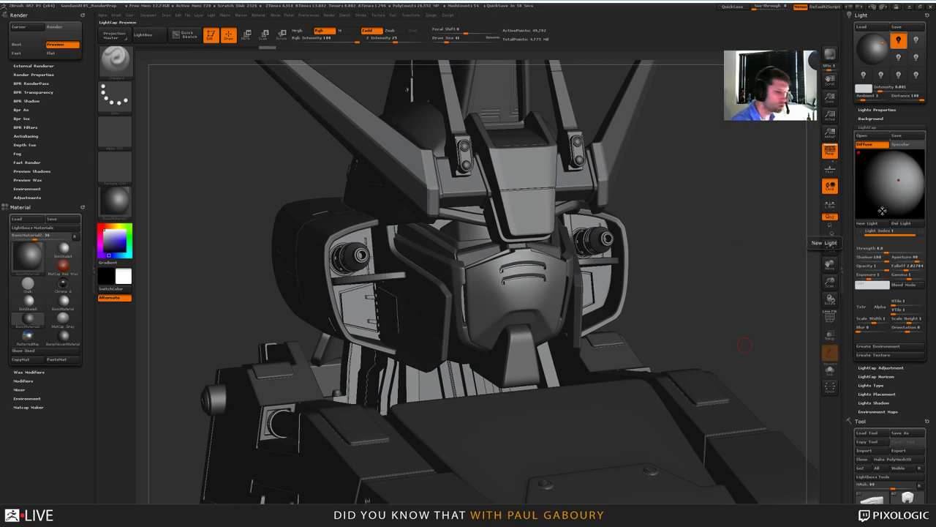
pyautogui.click(872, 110)
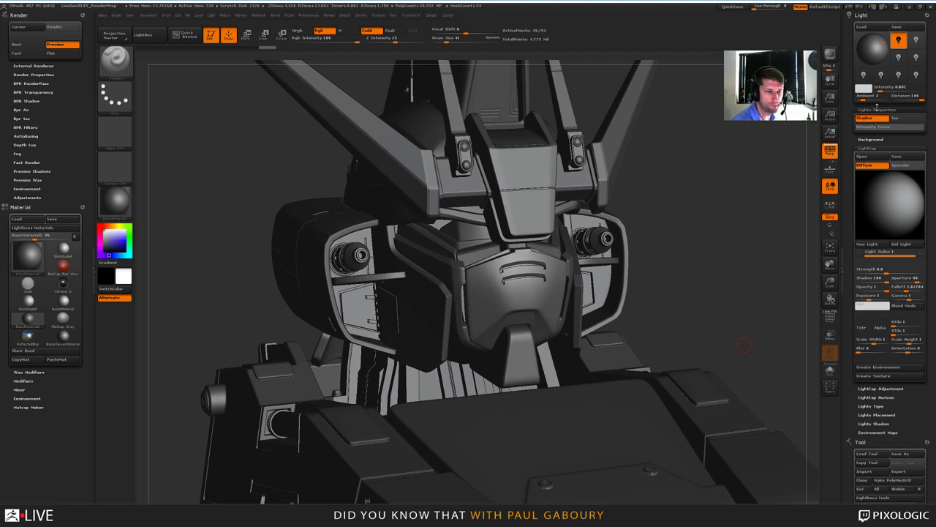
pyautogui.click(876, 110)
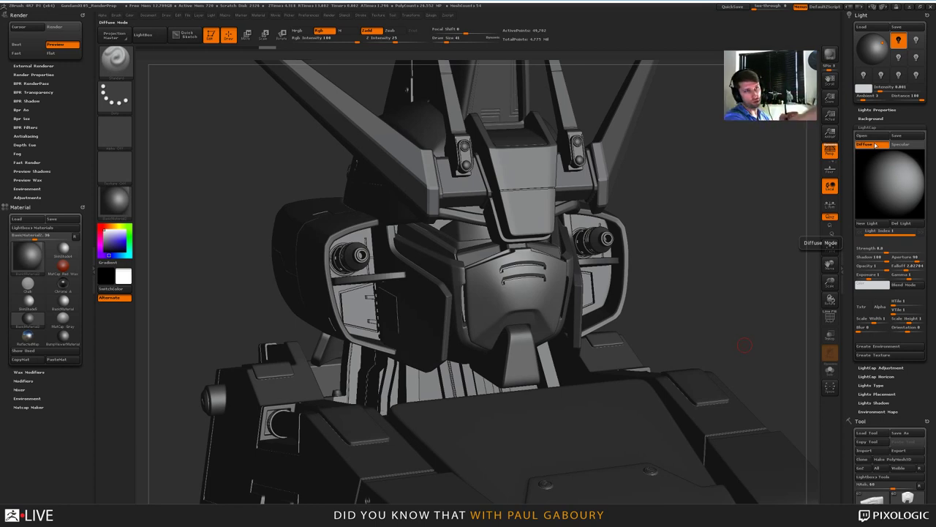
pyautogui.click(907, 145)
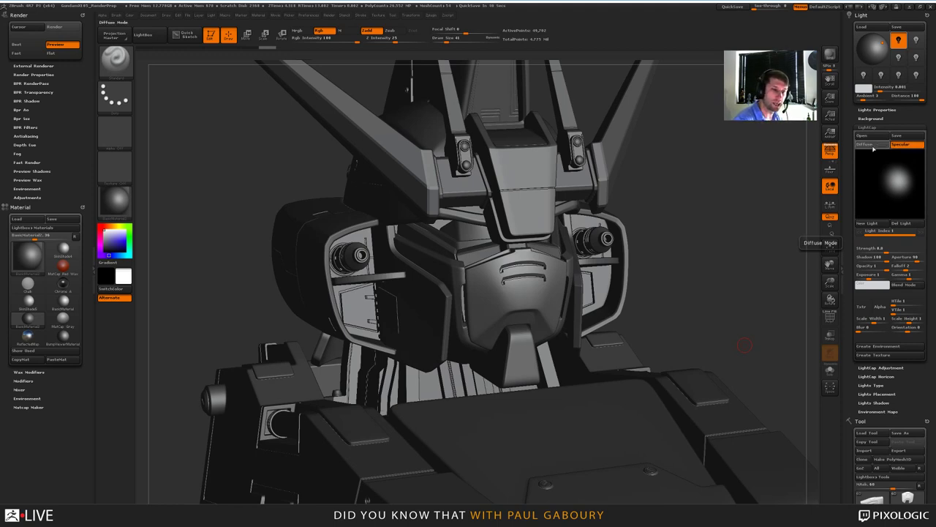
pyautogui.click(876, 145)
pyautogui.click(876, 145)
pyautogui.click(876, 145)
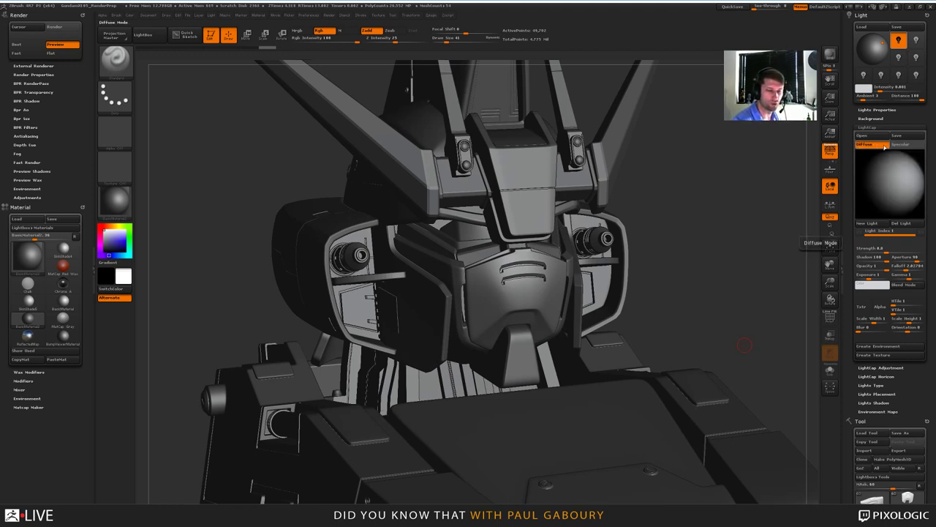
# Step: Add a second LightCap light, colour it red, and position it on the sphere for a pink tint
pyautogui.click(873, 224)
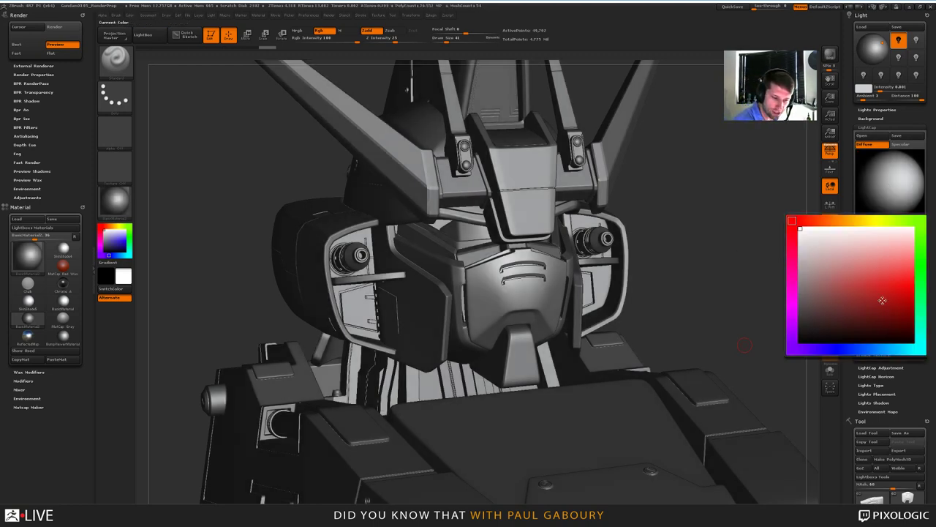
pyautogui.click(872, 284)
pyautogui.click(909, 292)
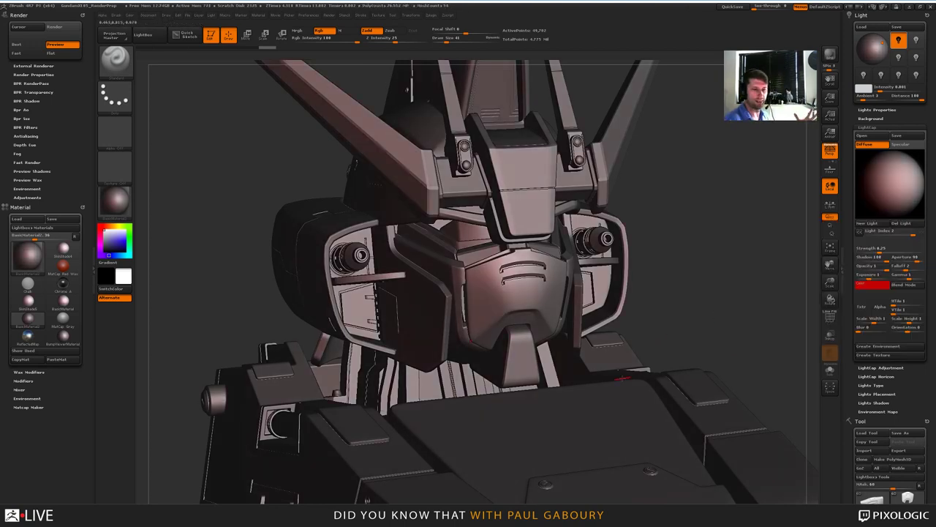
pyautogui.moveTo(884, 177); pyautogui.dragTo(893, 181)
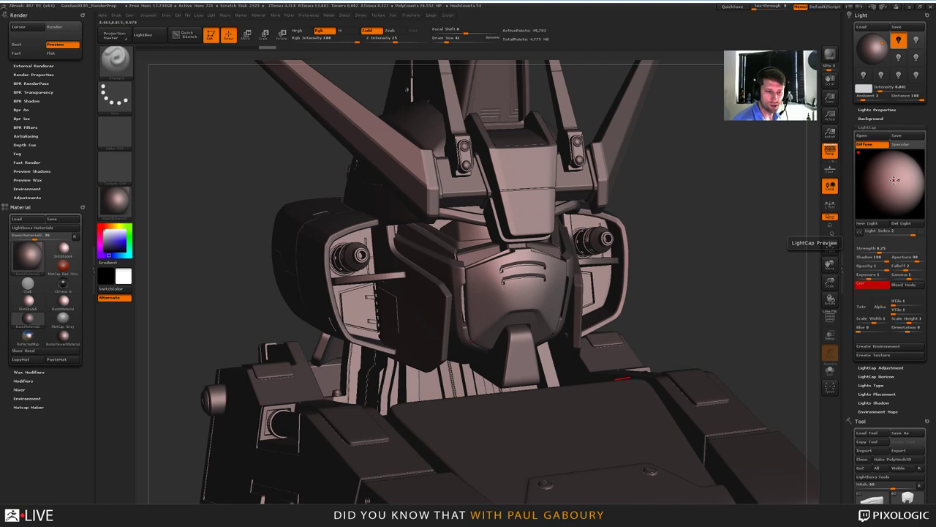
pyautogui.moveTo(894, 180); pyautogui.dragTo(898, 179)
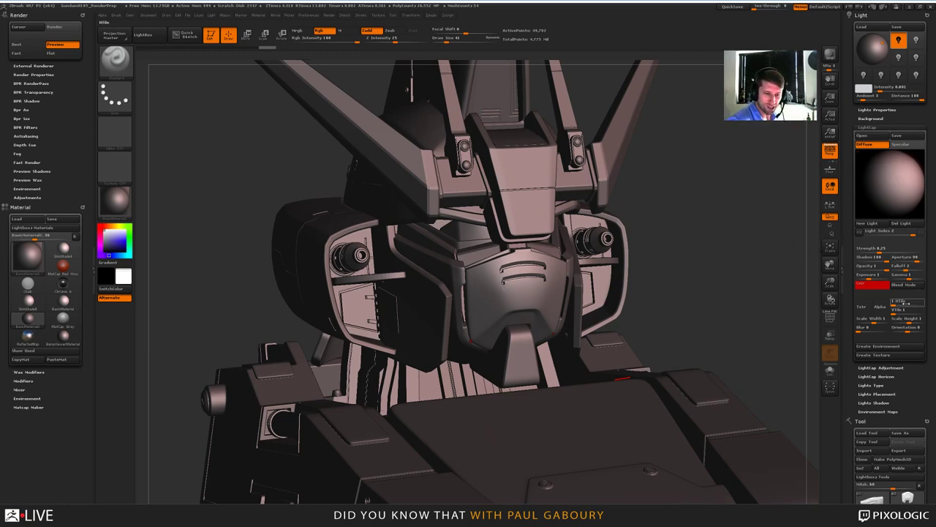
# Step: Give the red light the square Alpha 28 shape and aperture about 44.66, and move it lower
pyautogui.click(878, 308)
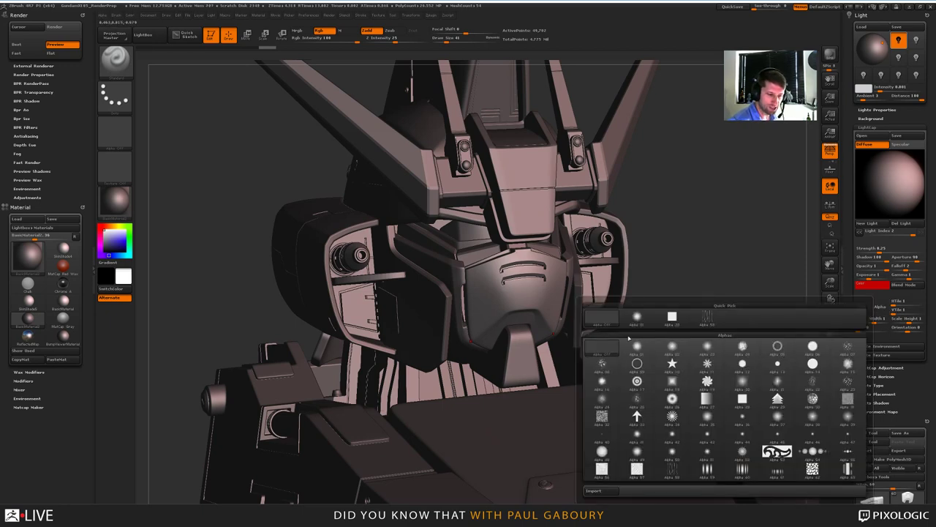
pyautogui.click(672, 317)
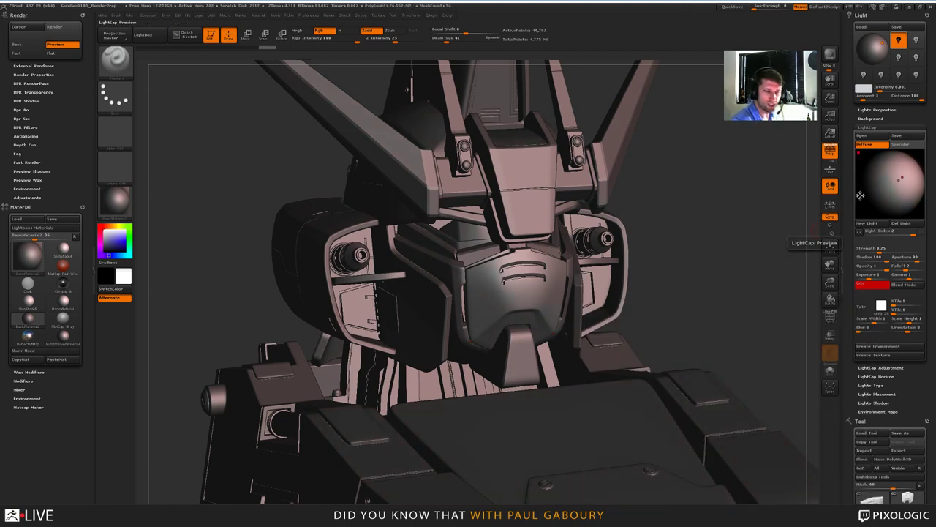
pyautogui.moveTo(903, 178); pyautogui.dragTo(888, 190)
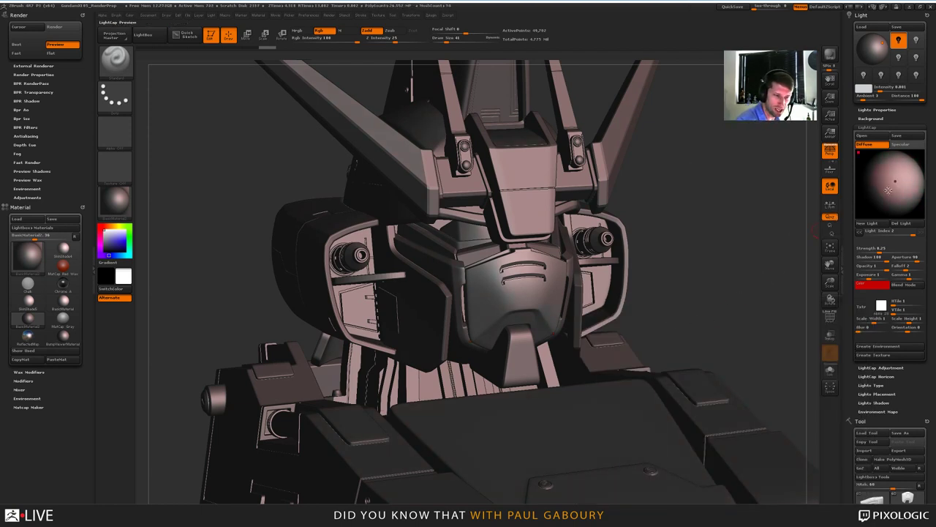
pyautogui.moveTo(917, 258); pyautogui.dragTo(908, 259)
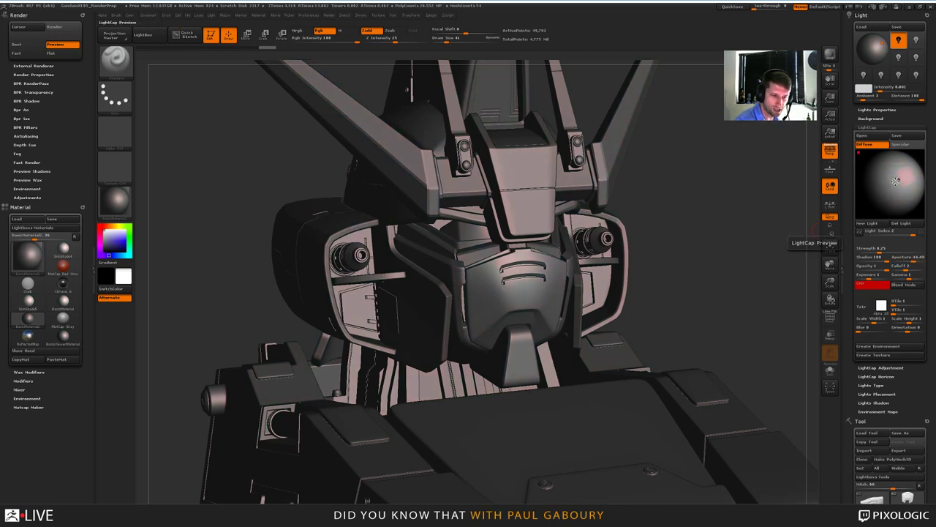
pyautogui.moveTo(897, 182); pyautogui.dragTo(898, 174)
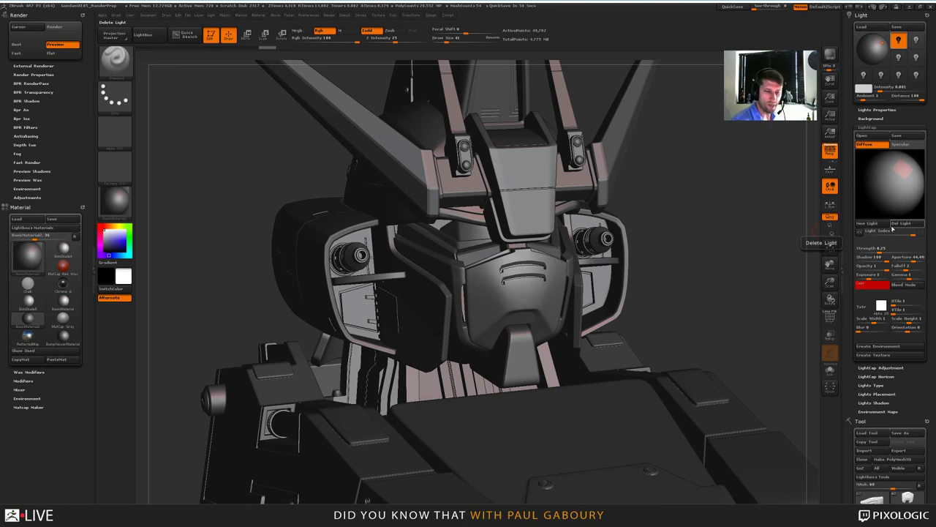
# Step: Tile the red square light with HTile 3 and vertical tiling, then move the spots across the sphere
pyautogui.click(912, 228)
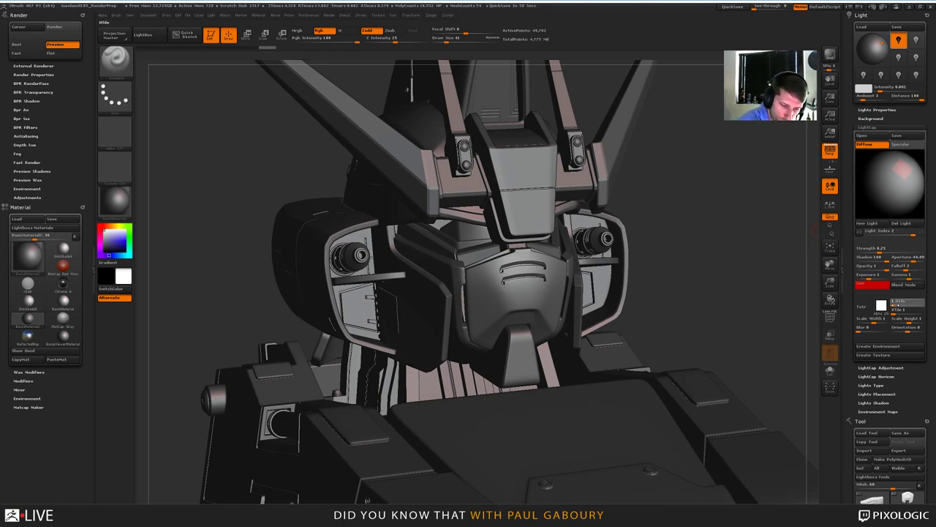
pyautogui.click(898, 302)
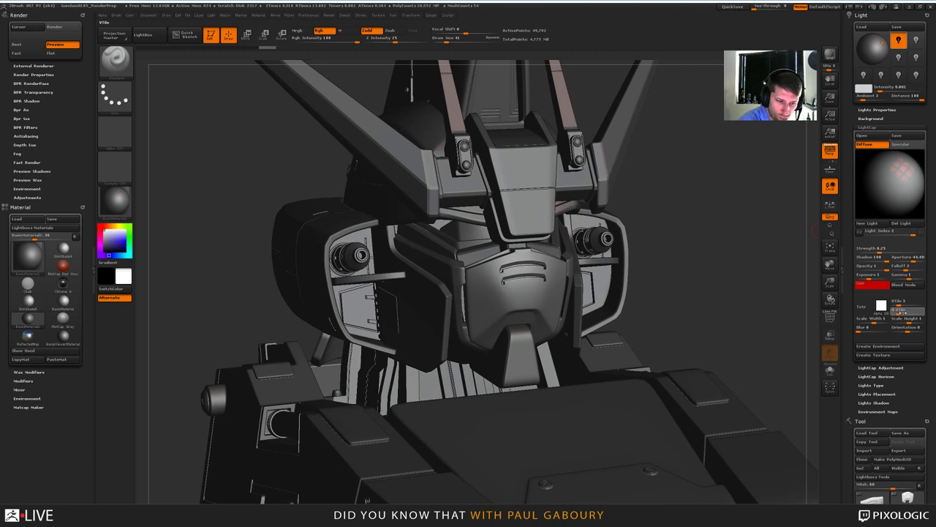
pyautogui.click(900, 311)
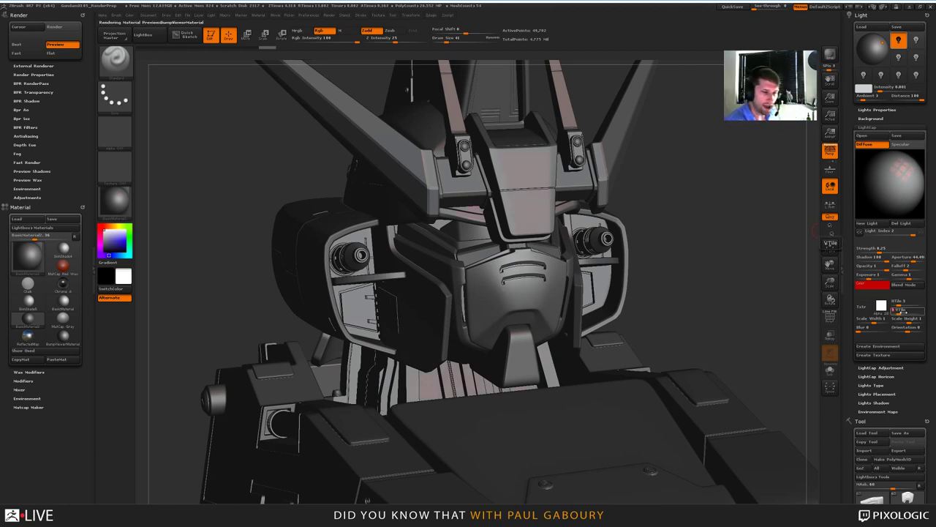
pyautogui.moveTo(901, 170)
pyautogui.mouseDown()
pyautogui.moveTo(893, 185)
pyautogui.moveTo(895, 177)
pyautogui.mouseUp()
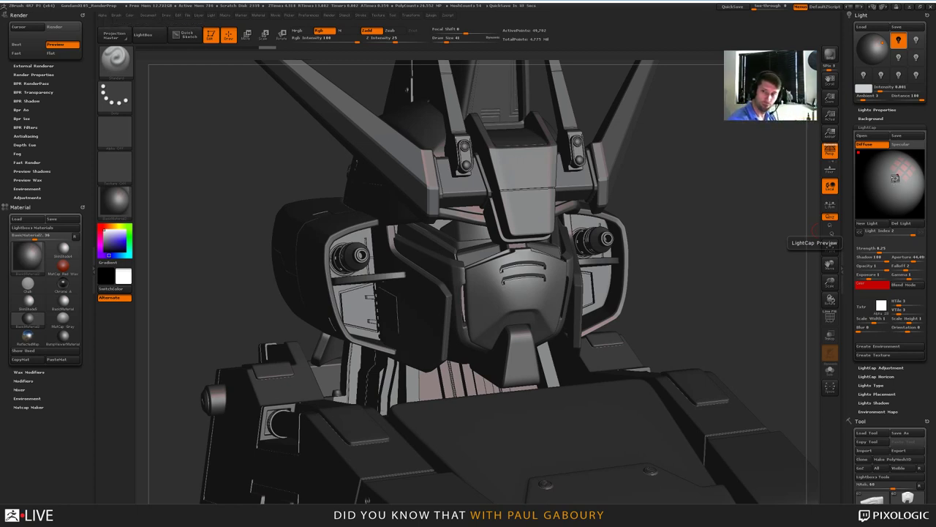
# Step: Raise the tiled red light's strength to 0.767 and reposition its diffuse spot on the sphere
pyautogui.moveTo(895, 179)
pyautogui.mouseDown()
pyautogui.moveTo(900, 187)
pyautogui.moveTo(894, 177)
pyautogui.mouseUp()
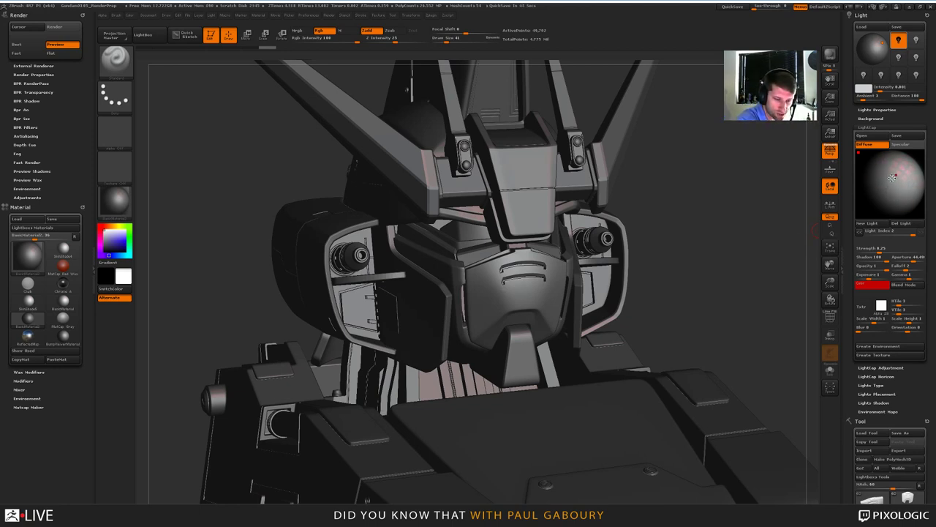
pyautogui.moveTo(878, 251); pyautogui.dragTo(887, 253)
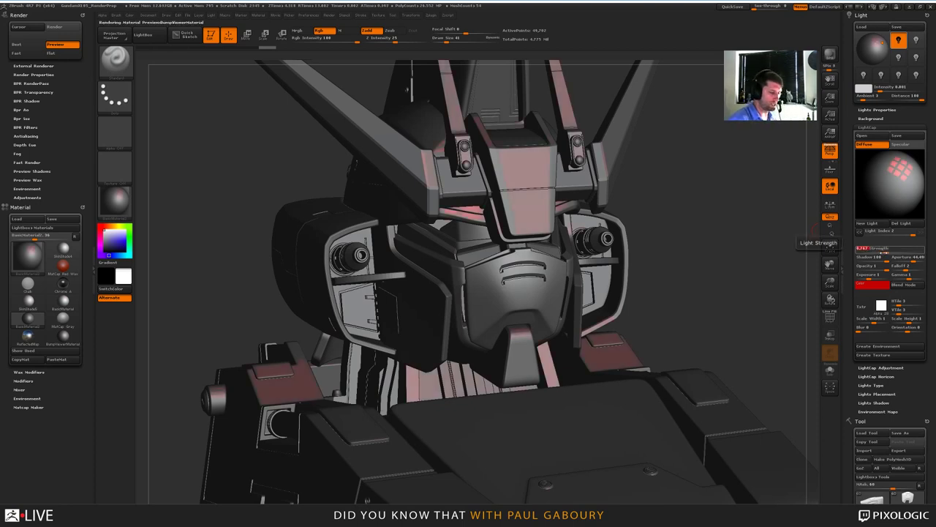
pyautogui.moveTo(899, 173); pyautogui.dragTo(890, 188)
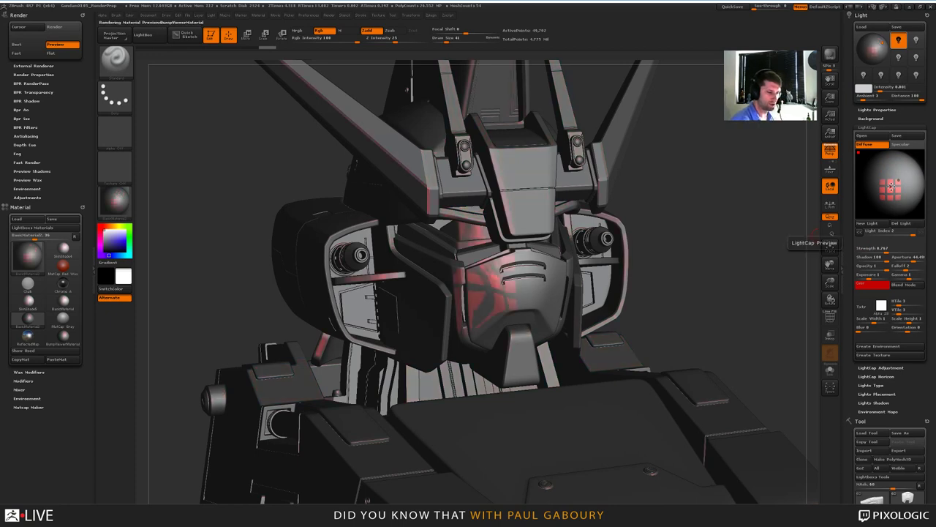
# Step: Move the red light's specular highlight right, then nudge it down and left
pyautogui.click(903, 145)
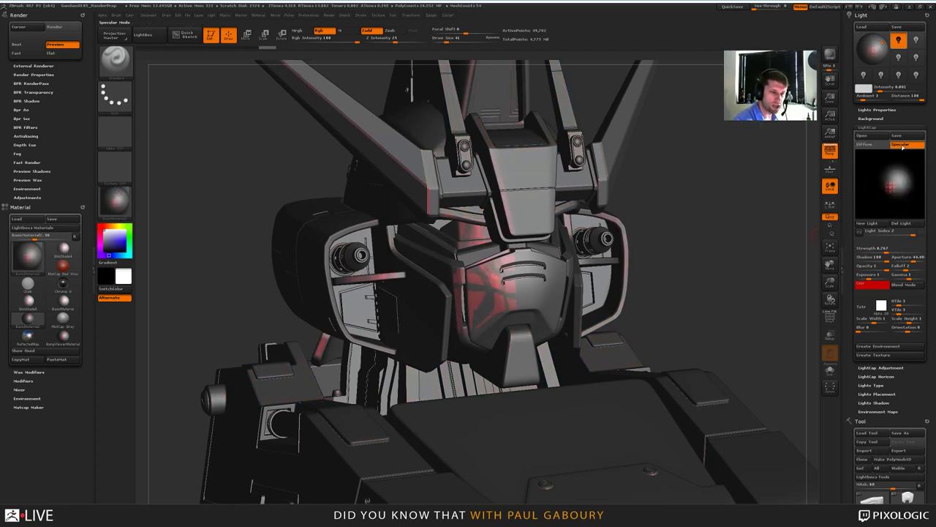
pyautogui.moveTo(892, 186); pyautogui.dragTo(908, 169)
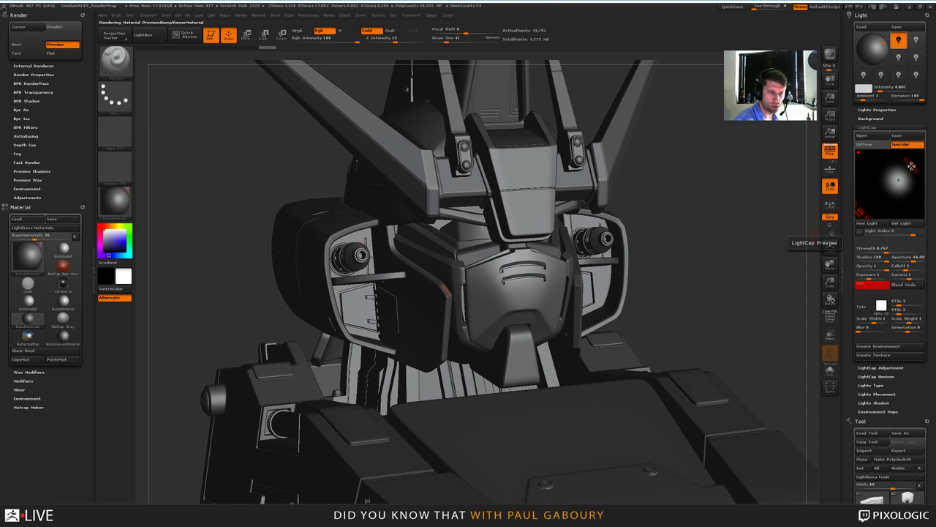
pyautogui.moveTo(911, 166); pyautogui.dragTo(903, 172)
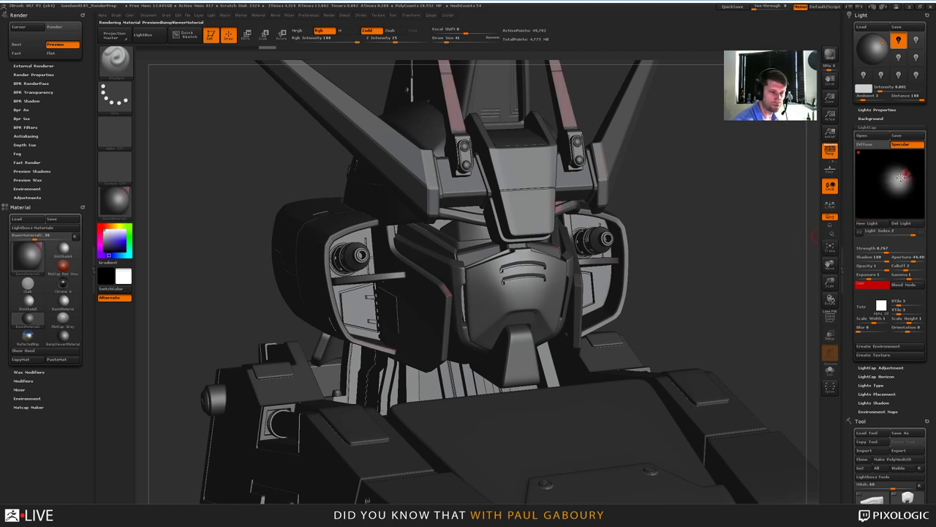
pyautogui.click(870, 144)
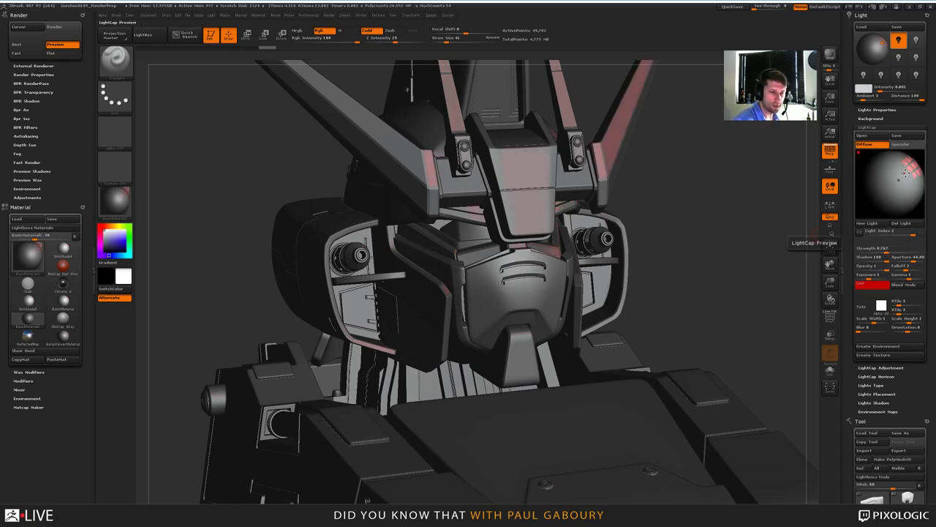
# Step: Lower the red light's diffuse opacity to about 0.53 and soften and reposition its specular spot
pyautogui.moveTo(905, 174)
pyautogui.mouseDown()
pyautogui.moveTo(890, 180)
pyautogui.moveTo(912, 171)
pyautogui.mouseUp()
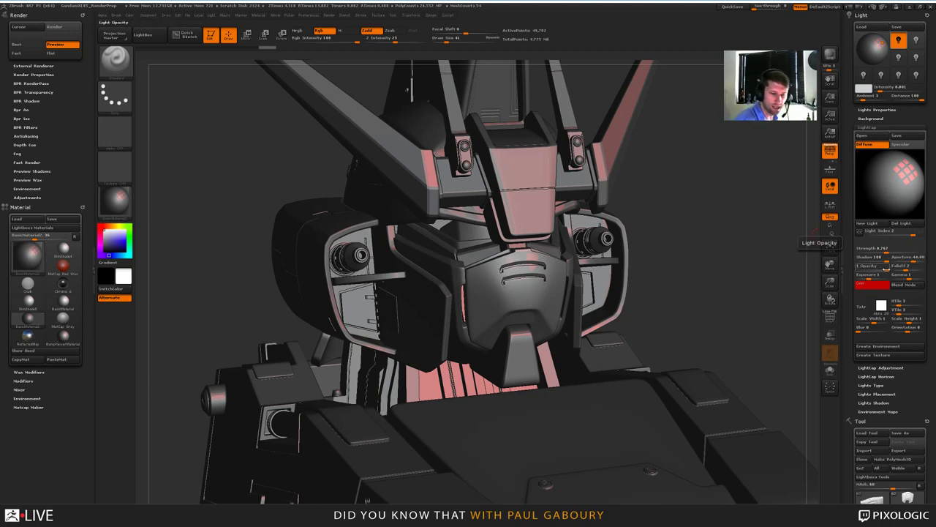
pyautogui.moveTo(884, 269); pyautogui.dragTo(856, 272)
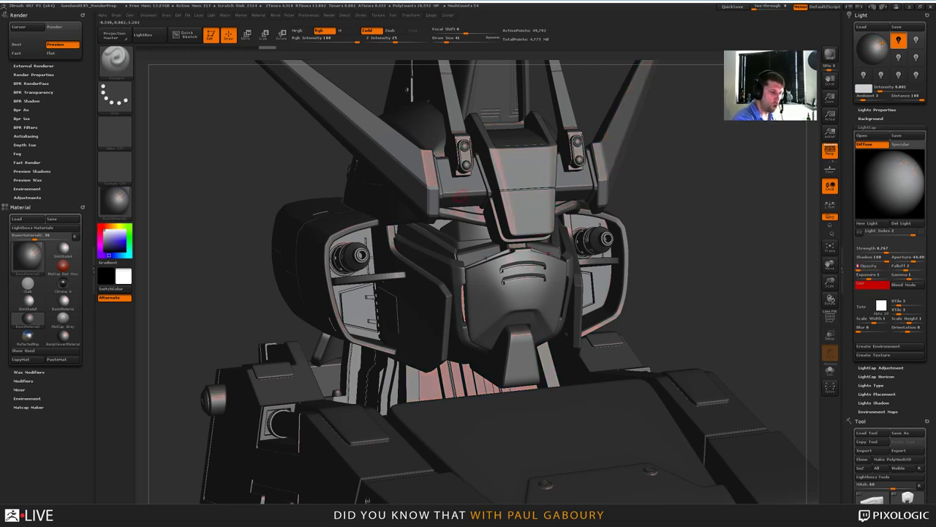
pyautogui.click(907, 144)
pyautogui.moveTo(904, 180)
pyautogui.mouseDown()
pyautogui.moveTo(894, 172)
pyautogui.moveTo(898, 181)
pyautogui.mouseUp()
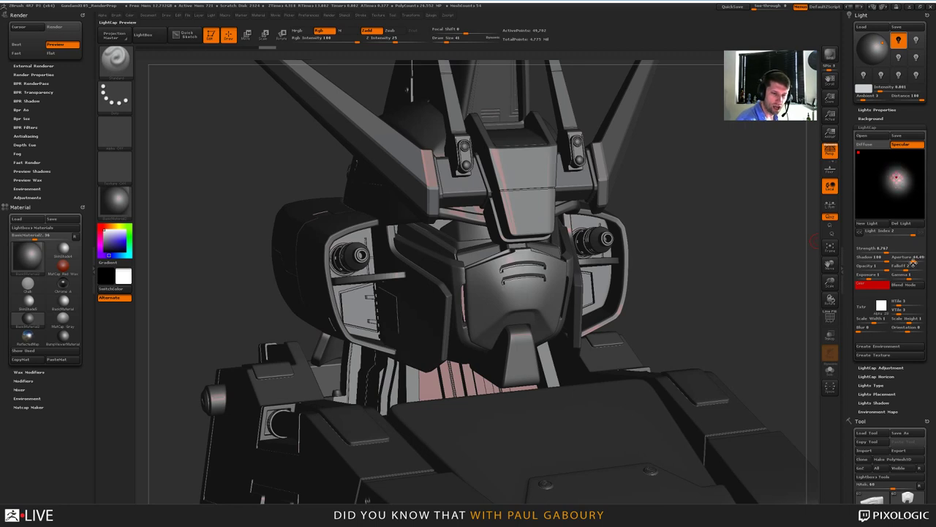
pyautogui.moveTo(913, 257); pyautogui.dragTo(919, 259)
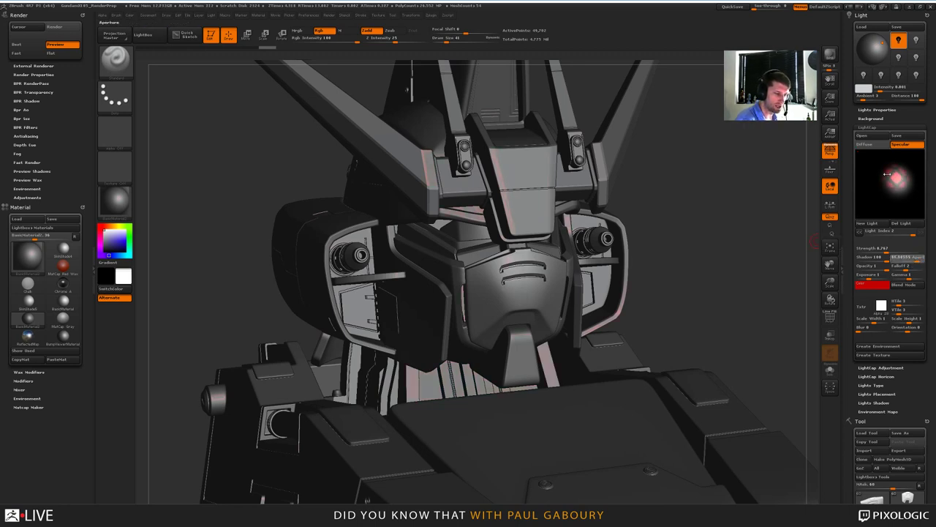
pyautogui.moveTo(887, 174)
pyautogui.mouseDown()
pyautogui.moveTo(894, 185)
pyautogui.moveTo(905, 173)
pyautogui.mouseUp()
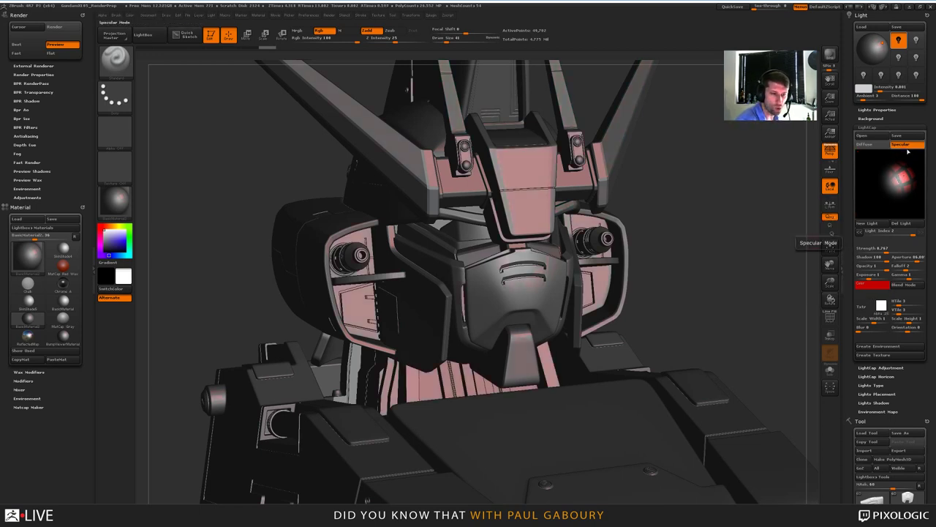
pyautogui.click(879, 145)
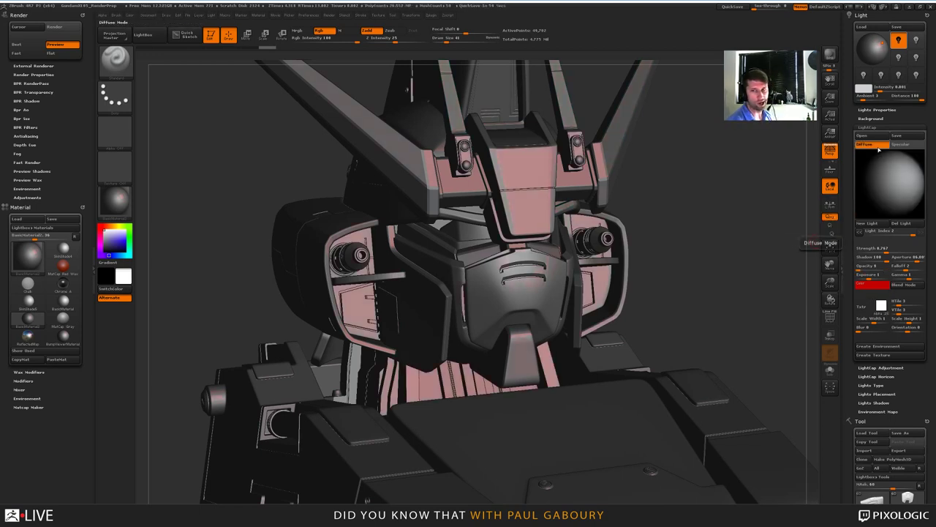
pyautogui.moveTo(860, 268); pyautogui.dragTo(867, 268)
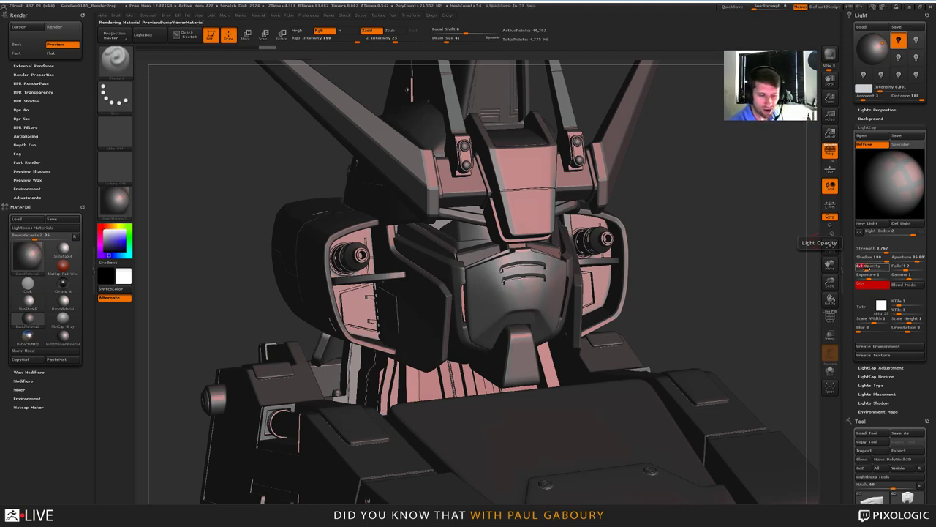
# Step: Change the light colour from red to a pale, near-white cyan tint
pyautogui.click(862, 285)
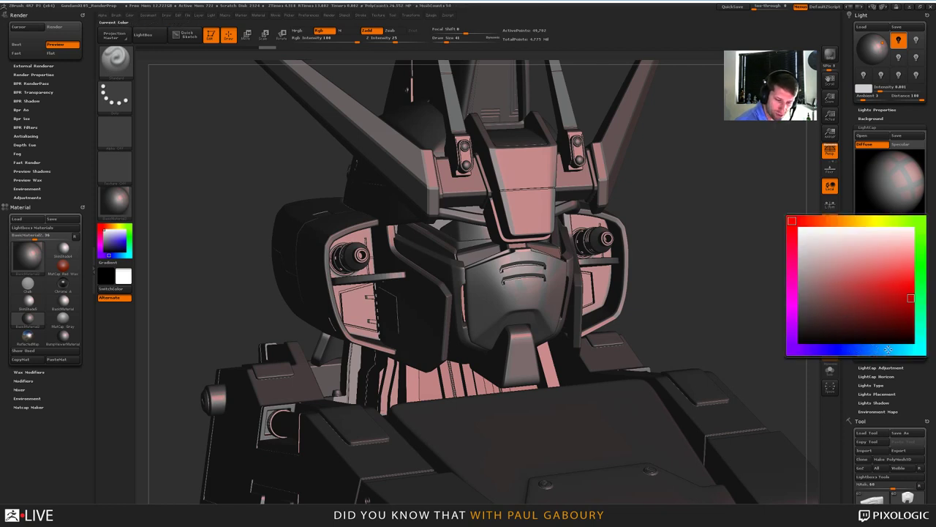
pyautogui.click(904, 350)
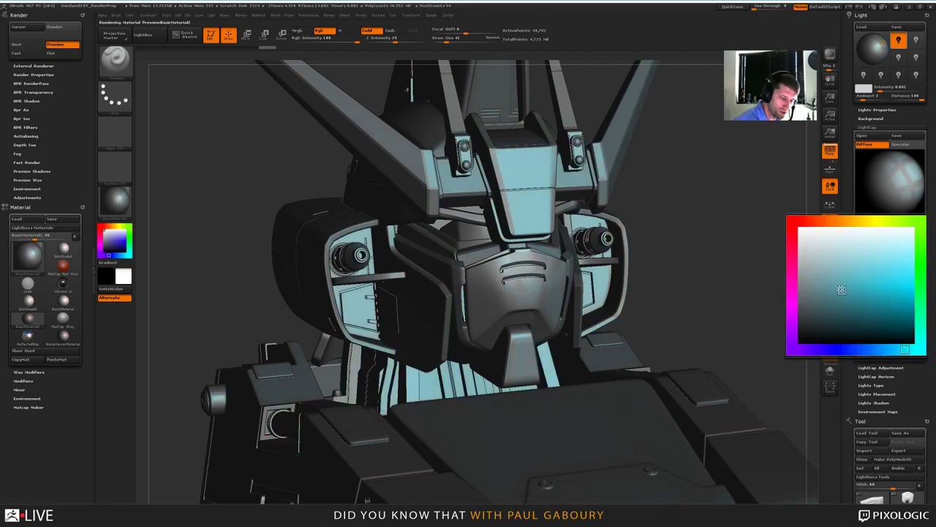
pyautogui.click(827, 266)
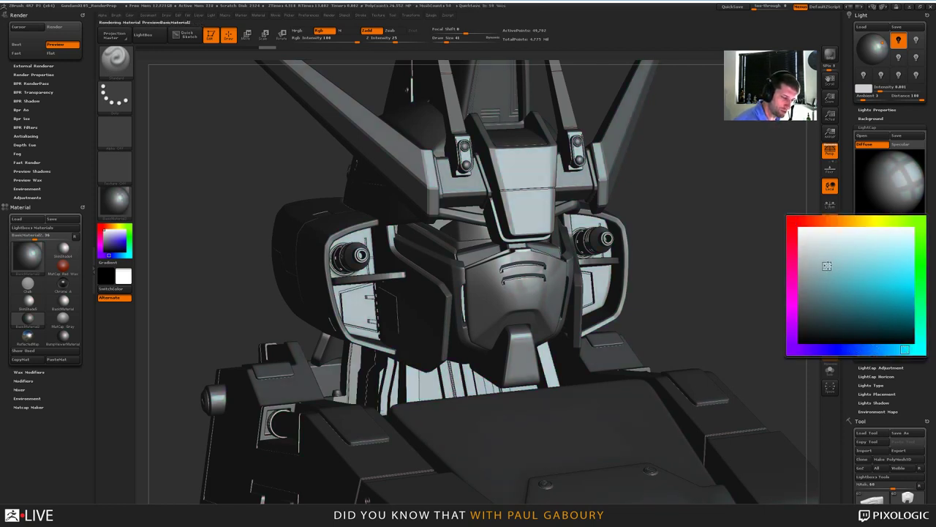
pyautogui.click(828, 252)
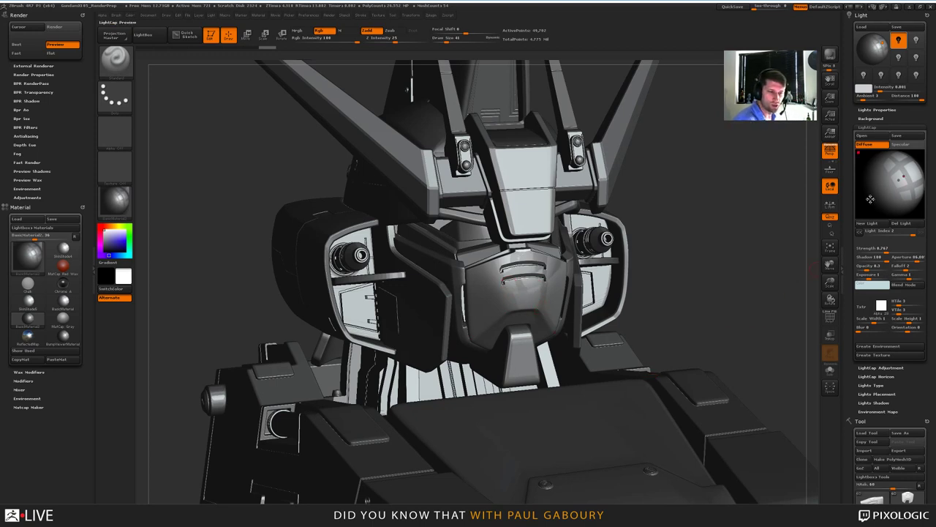
# Step: Stretch the light's Scale Width to about 1.34 so its diffuse cross pattern becomes stripes
pyautogui.click(907, 144)
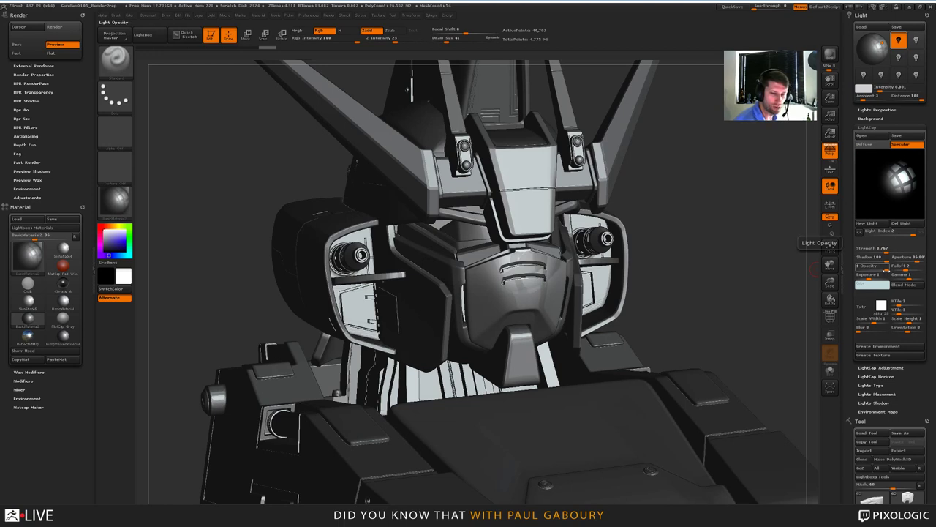
pyautogui.click(872, 146)
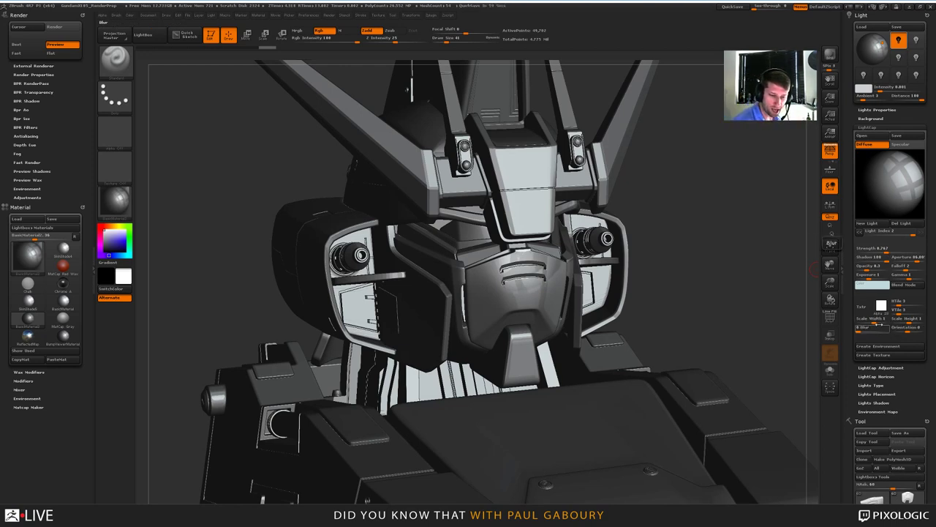
pyautogui.moveTo(872, 319)
pyautogui.mouseDown()
pyautogui.moveTo(910, 322)
pyautogui.moveTo(868, 322)
pyautogui.mouseUp()
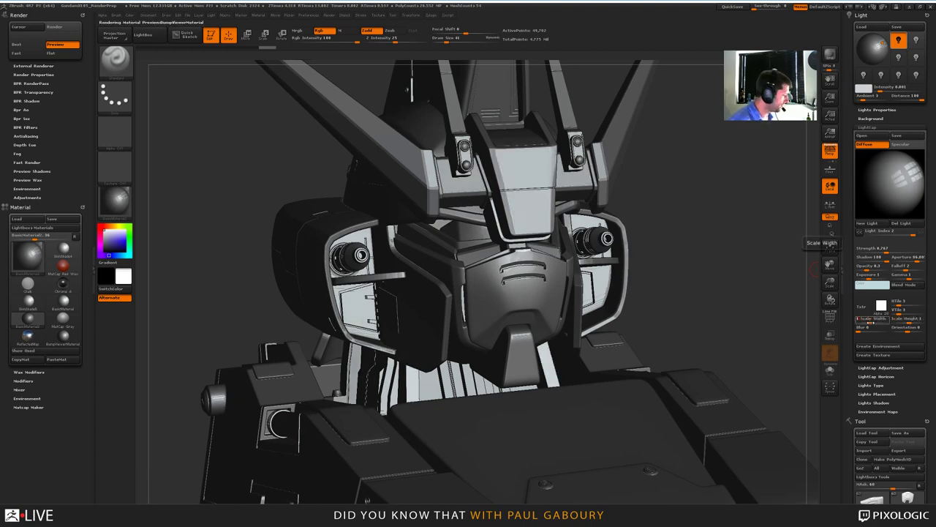
# Step: Shape the light with Alpha 30, reset its tiling to 1, and move it to a new spot
pyautogui.click(882, 306)
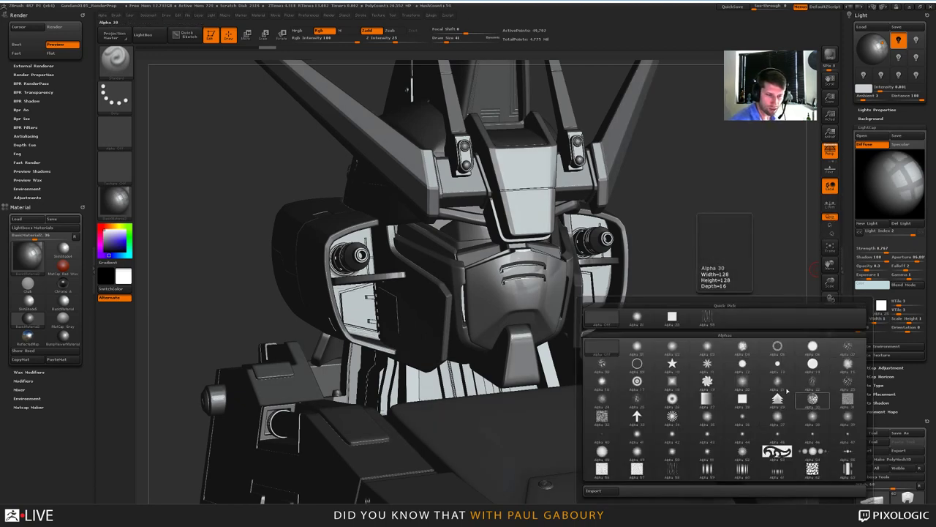
pyautogui.click(778, 417)
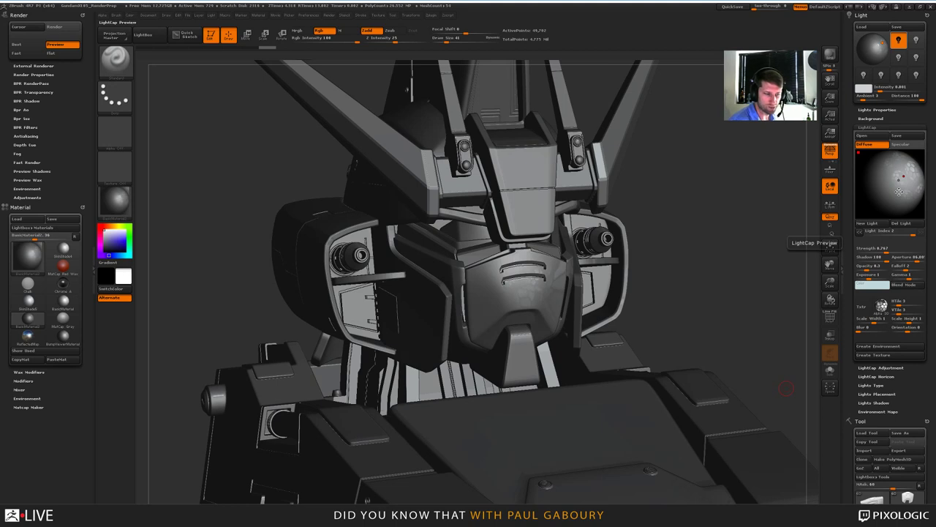
pyautogui.moveTo(895, 310)
pyautogui.mouseDown()
pyautogui.moveTo(904, 310)
pyautogui.moveTo(888, 310)
pyautogui.mouseUp()
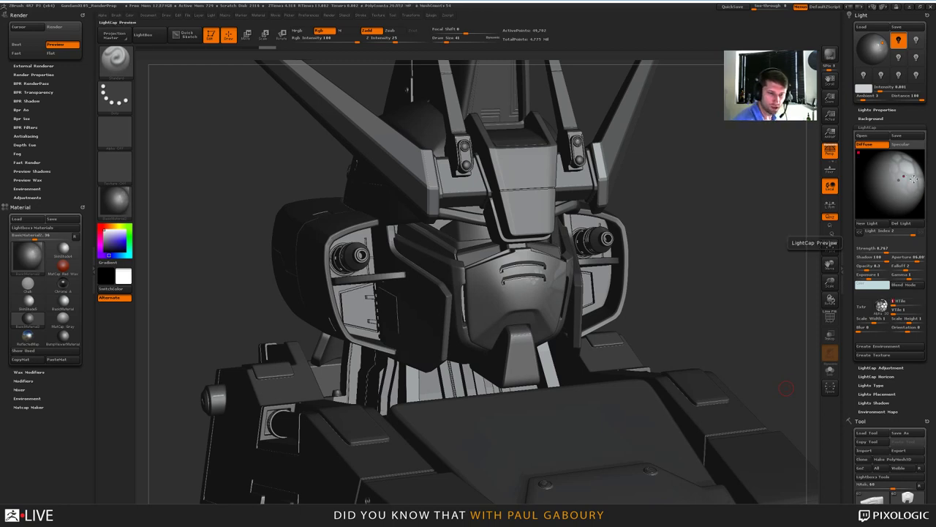
pyautogui.moveTo(914, 179)
pyautogui.mouseDown()
pyautogui.moveTo(896, 170)
pyautogui.moveTo(901, 194)
pyautogui.moveTo(906, 161)
pyautogui.mouseUp()
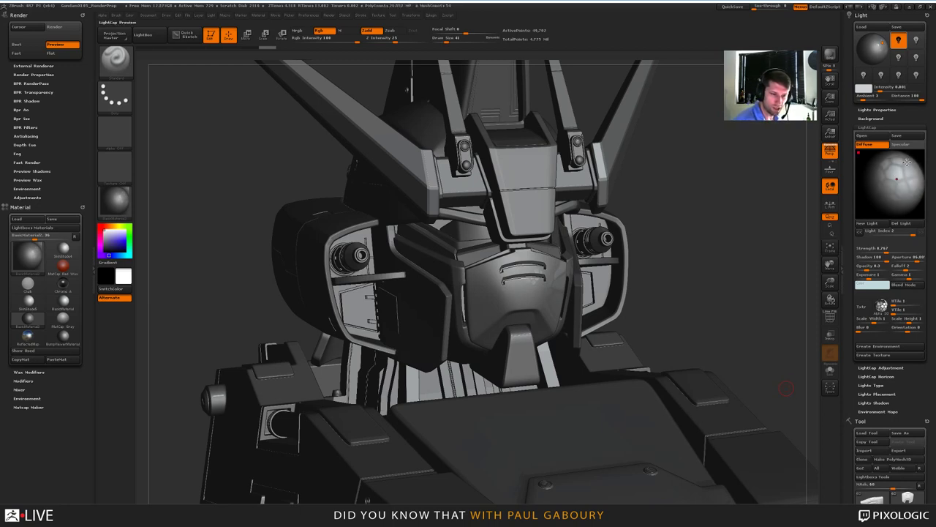
pyautogui.click(907, 145)
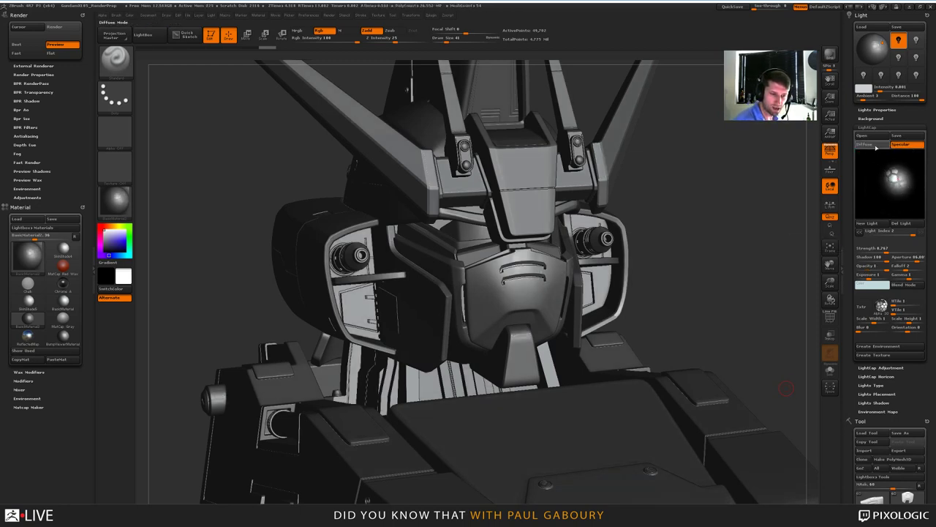
pyautogui.click(877, 144)
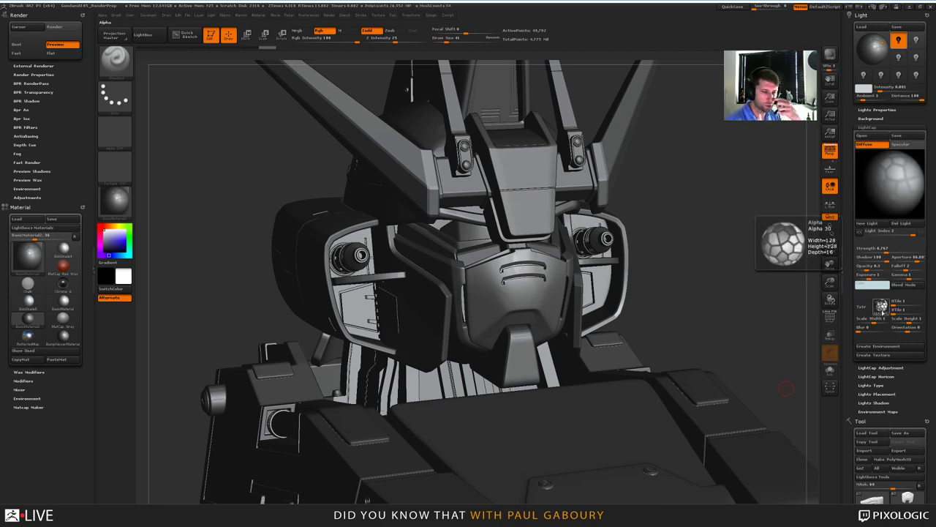
pyautogui.click(883, 307)
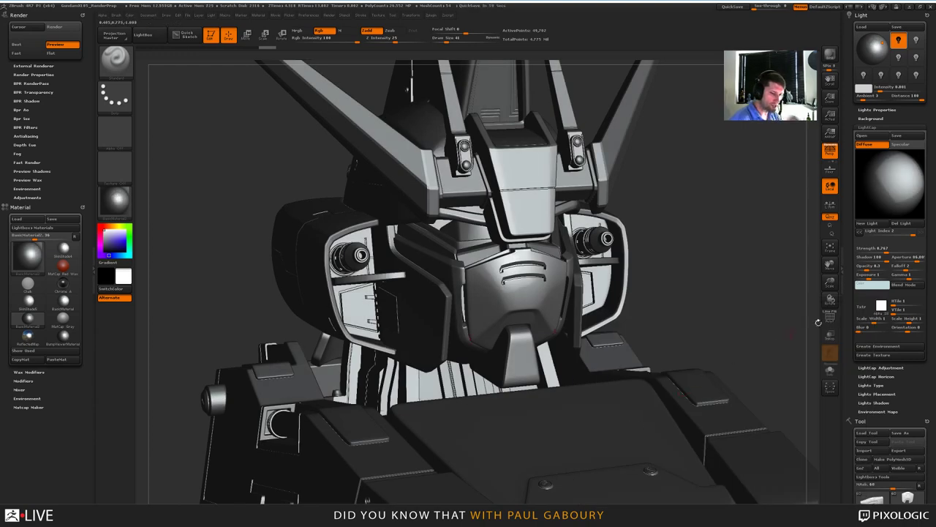
# Step: Apply Texture 34 to the LightCap light and widen its aperture to about 58.8
pyautogui.click(865, 308)
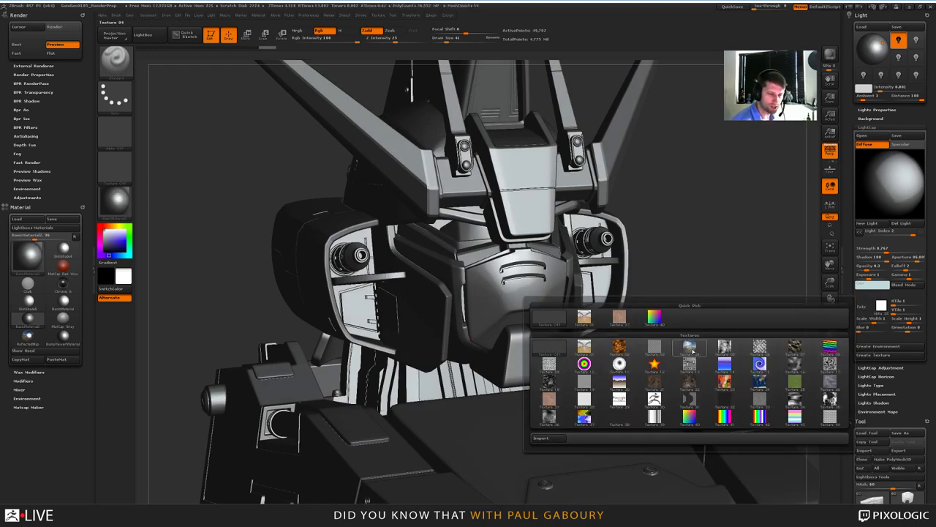
pyautogui.click(690, 348)
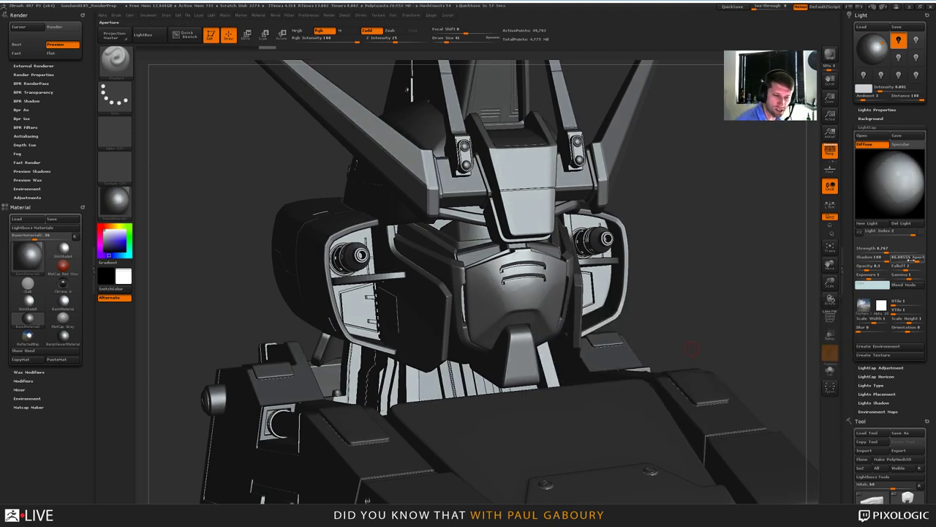
pyautogui.moveTo(919, 256); pyautogui.dragTo(890, 251)
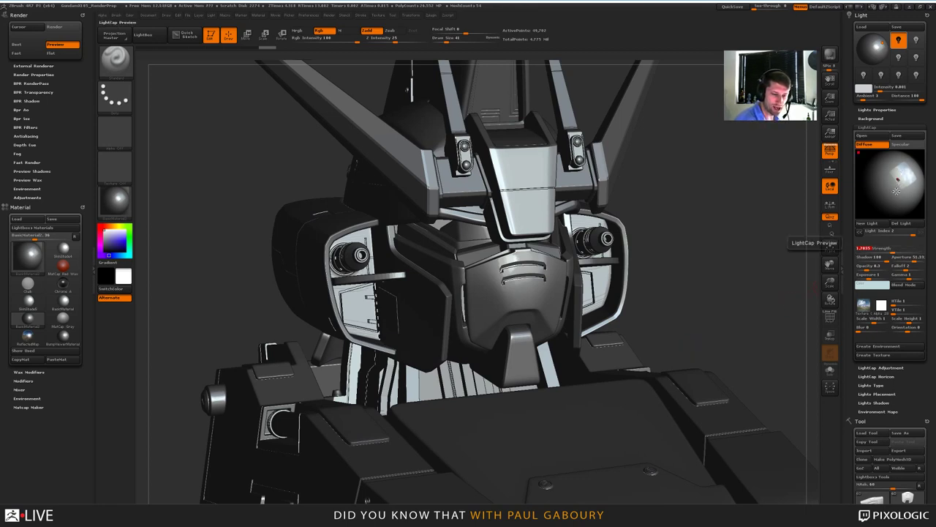
# Step: Try a few dotted-ring alphas for the light, then settle on the star shape
pyautogui.moveTo(863, 308)
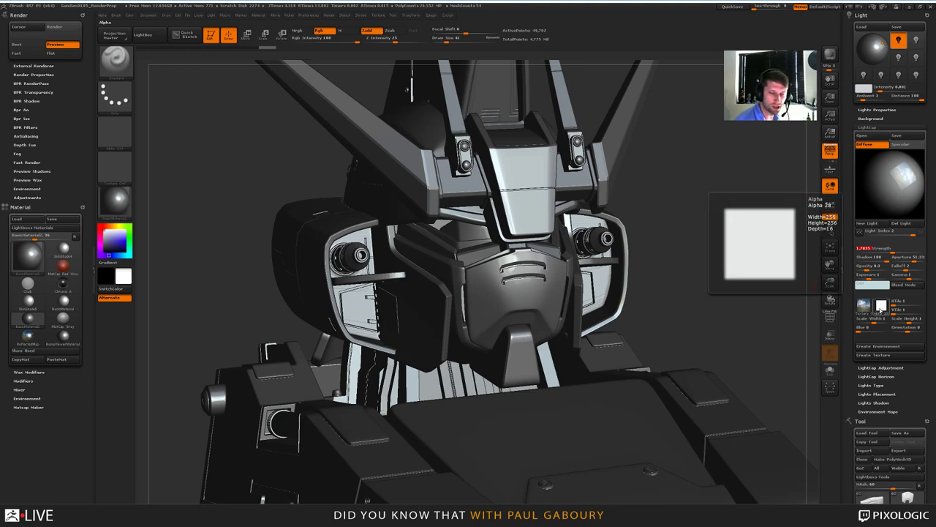
pyautogui.click(882, 307)
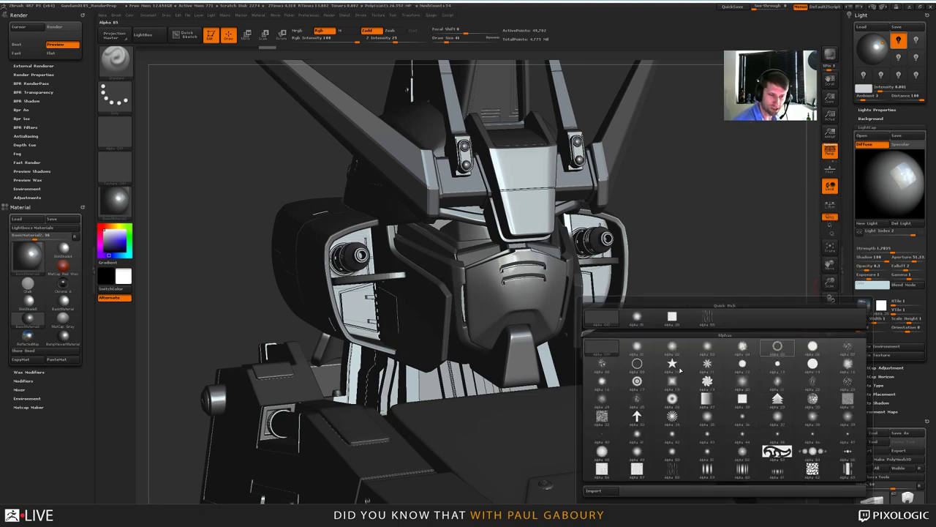
pyautogui.click(672, 379)
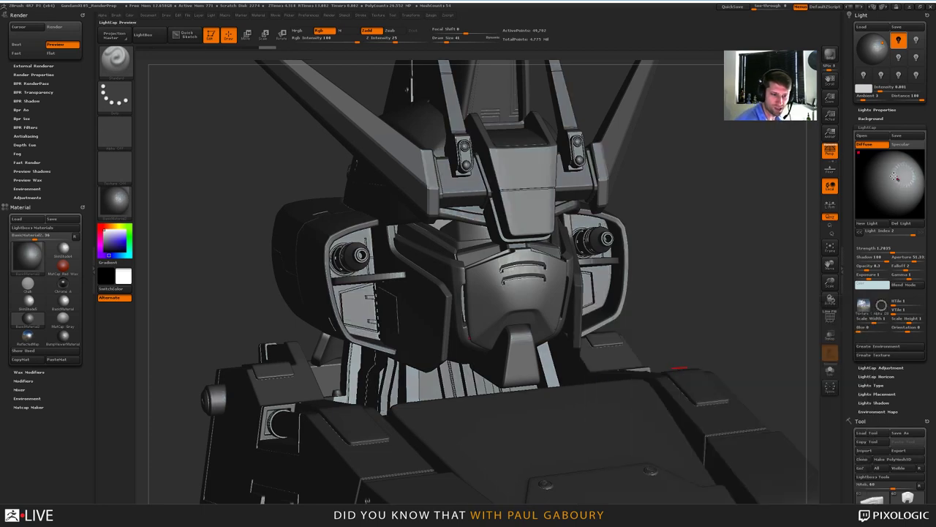
pyautogui.click(881, 305)
pyautogui.click(777, 451)
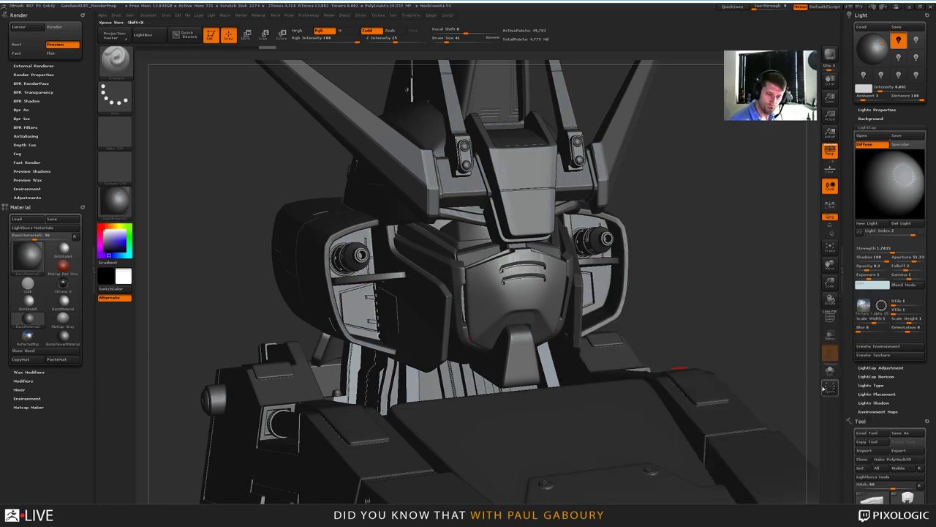
pyautogui.click(881, 305)
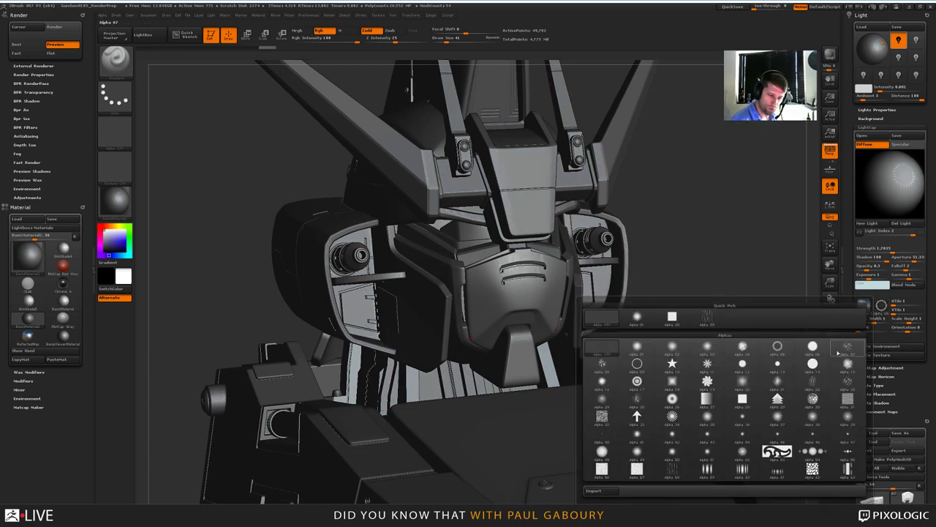
pyautogui.click(668, 366)
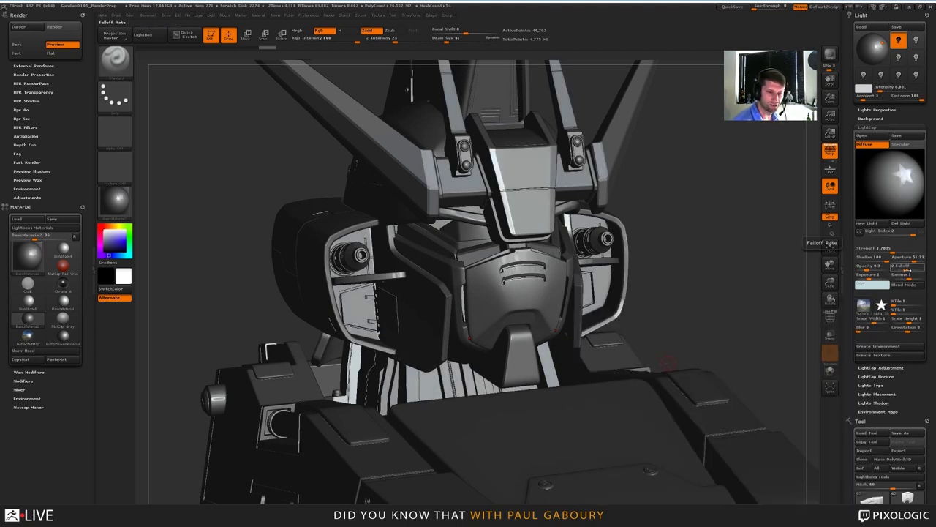
# Step: Soften the star light's falloff to about 0.53, move it on the sphere, and blur it
pyautogui.moveTo(903, 267)
pyautogui.mouseDown()
pyautogui.moveTo(916, 271)
pyautogui.moveTo(905, 270)
pyautogui.mouseUp()
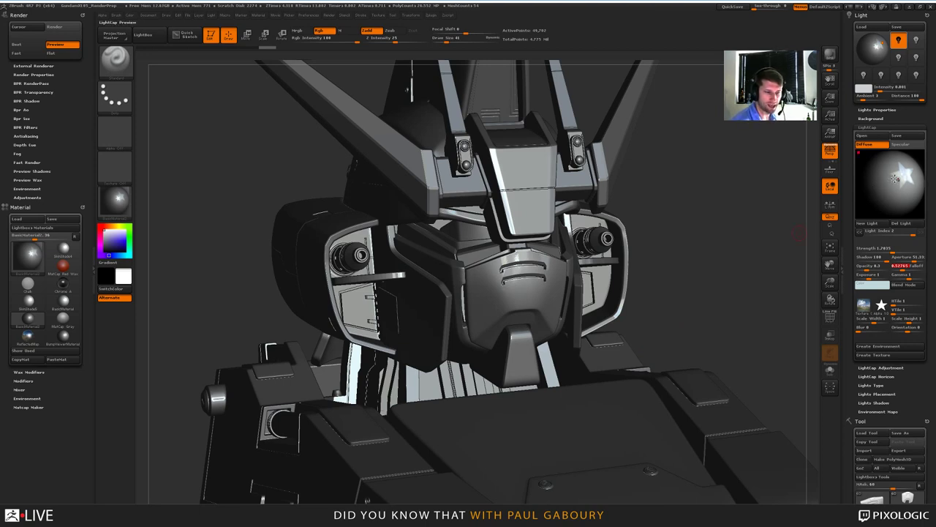
pyautogui.moveTo(896, 177); pyautogui.dragTo(894, 181)
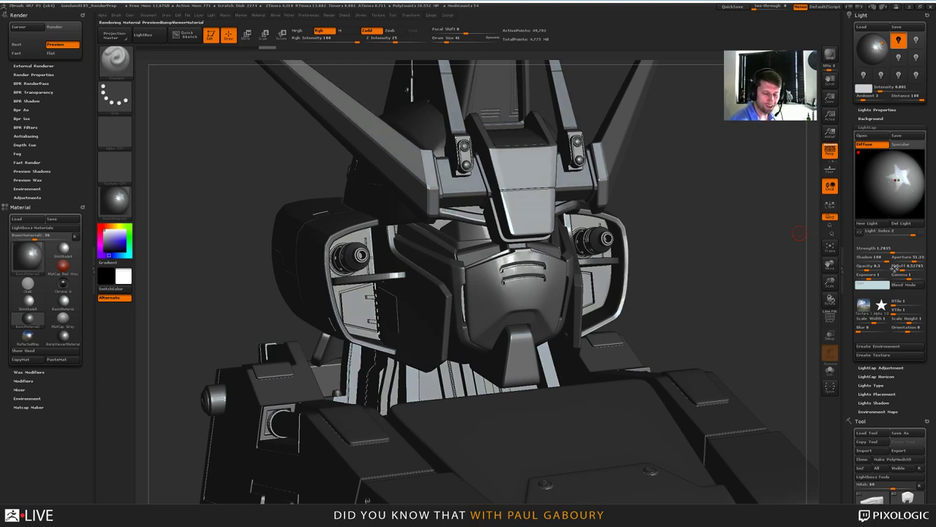
pyautogui.moveTo(860, 327); pyautogui.dragTo(867, 329)
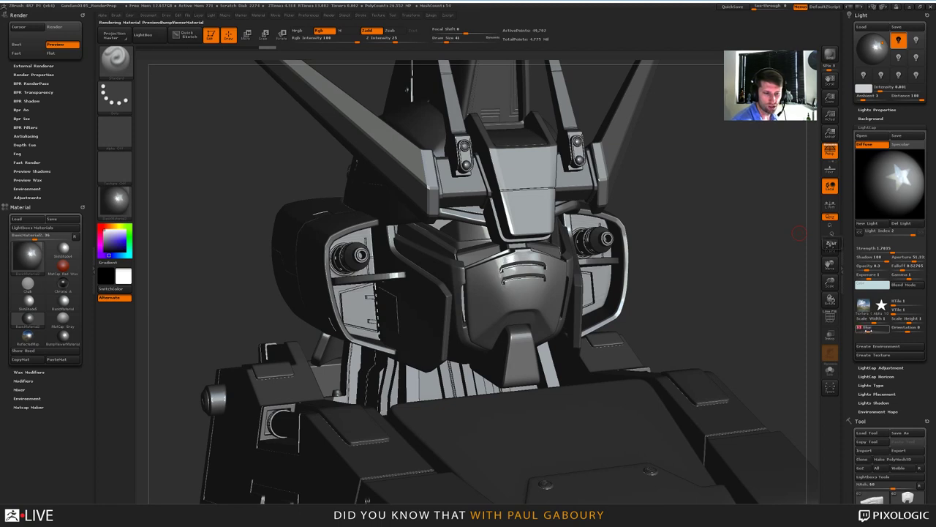
# Step: Try Textures 06 and 24 on the star light and lower its Blur to about 2
pyautogui.click(864, 305)
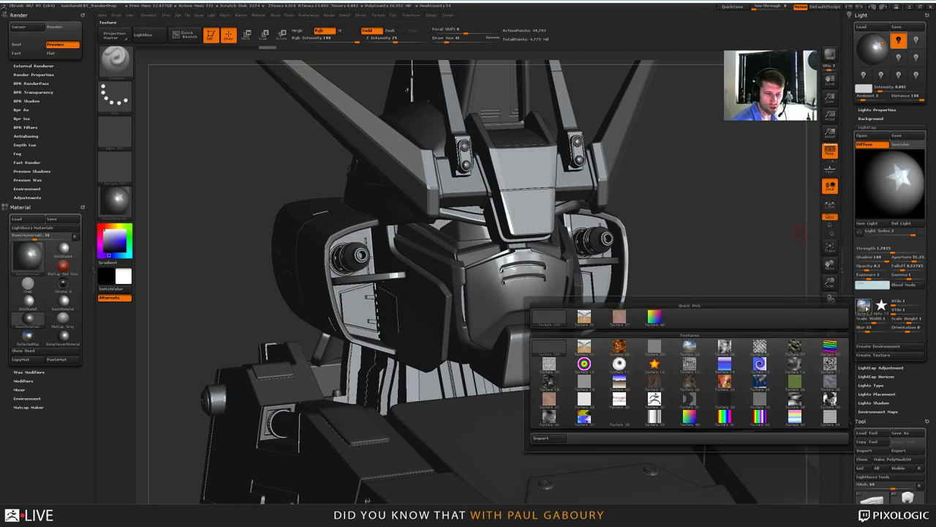
pyautogui.click(770, 348)
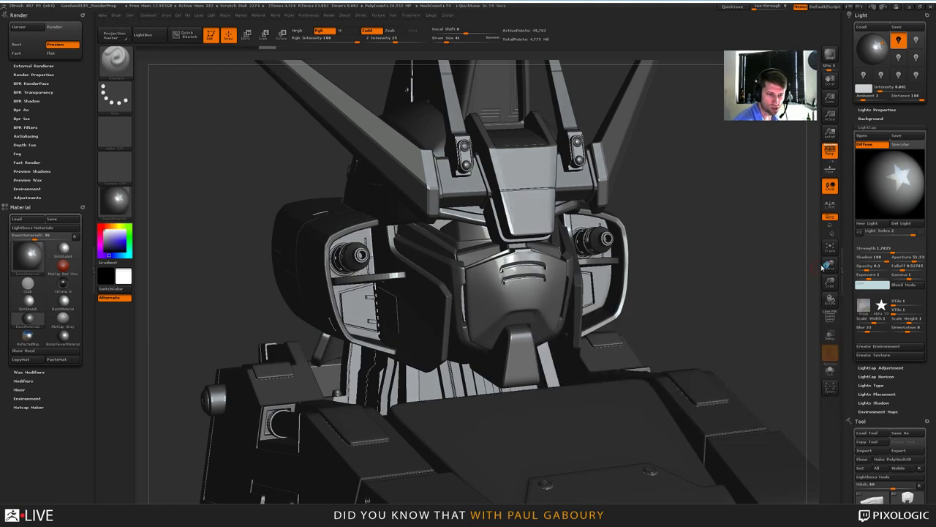
pyautogui.click(864, 305)
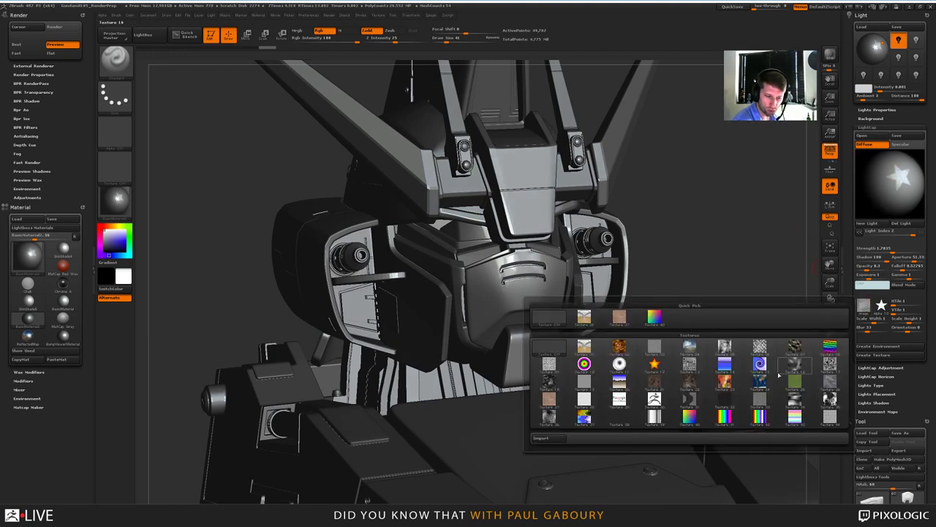
pyautogui.click(690, 347)
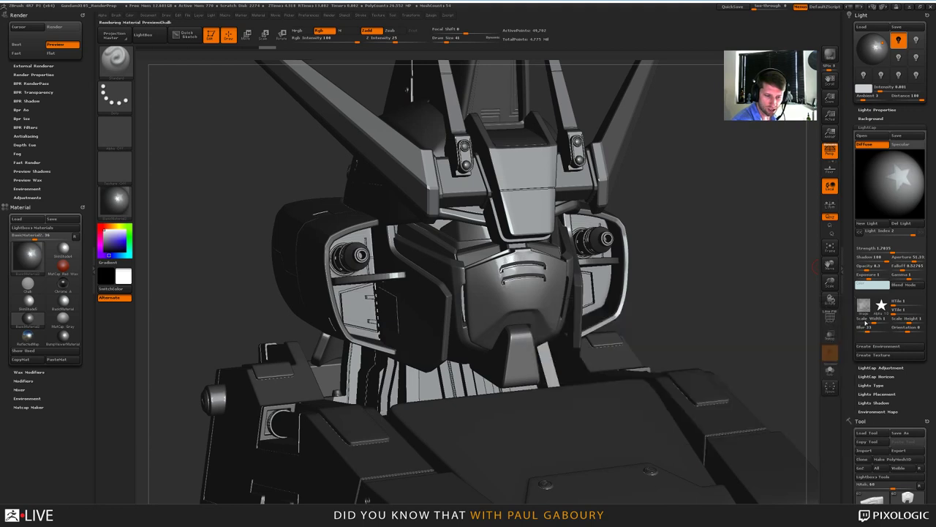
pyautogui.moveTo(871, 328); pyautogui.dragTo(859, 328)
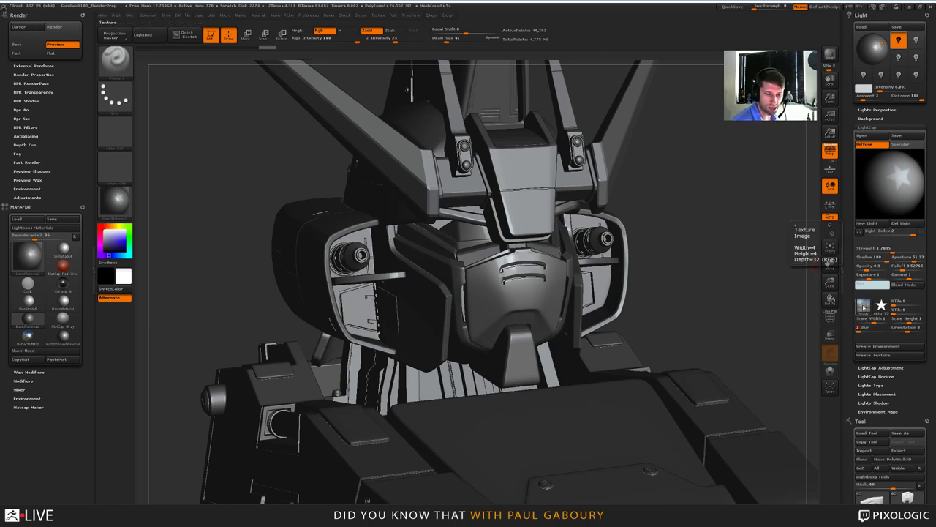
# Step: Switch the star light to Texture 04 and rotate it to orientation 136
pyautogui.click(864, 306)
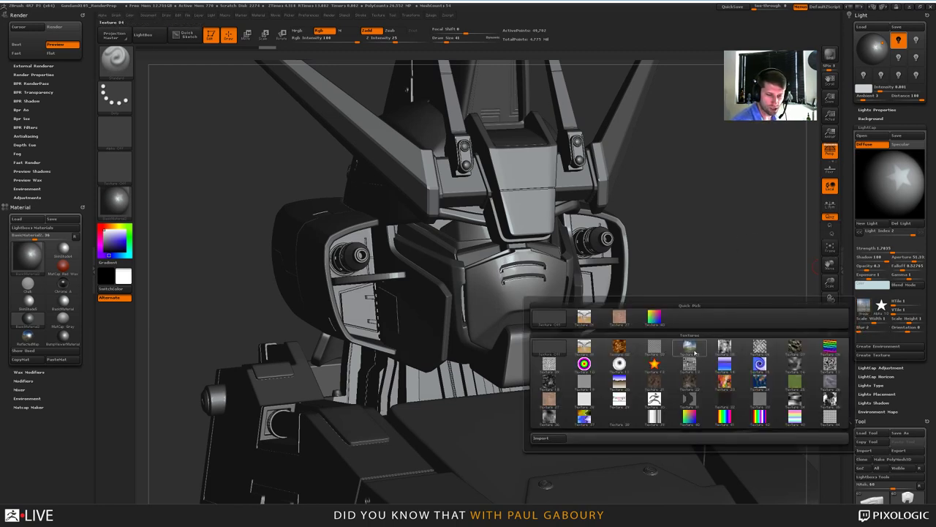
pyautogui.click(695, 351)
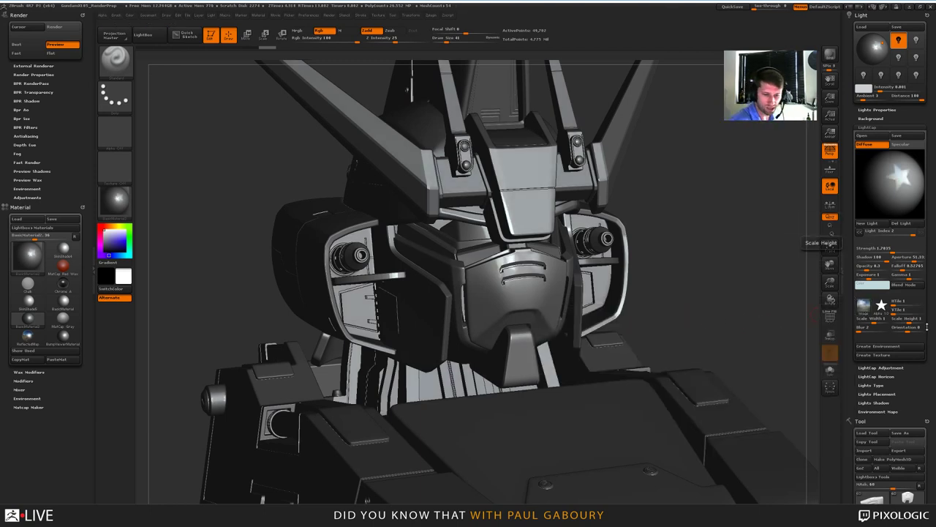
pyautogui.moveTo(909, 331)
pyautogui.mouseDown()
pyautogui.moveTo(890, 331)
pyautogui.moveTo(916, 331)
pyautogui.moveTo(907, 332)
pyautogui.mouseUp()
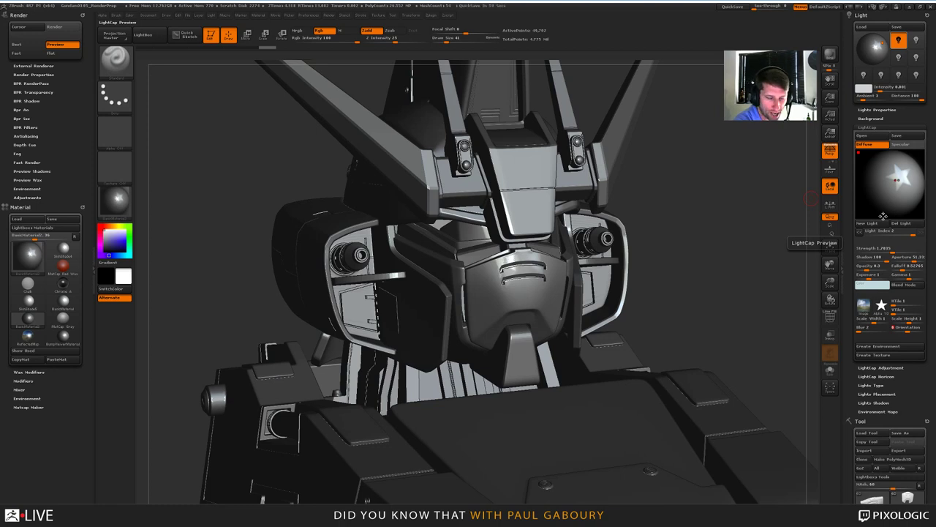
# Step: Pick a texture for the Light Background and turn the Gundam bust slightly
pyautogui.click(879, 118)
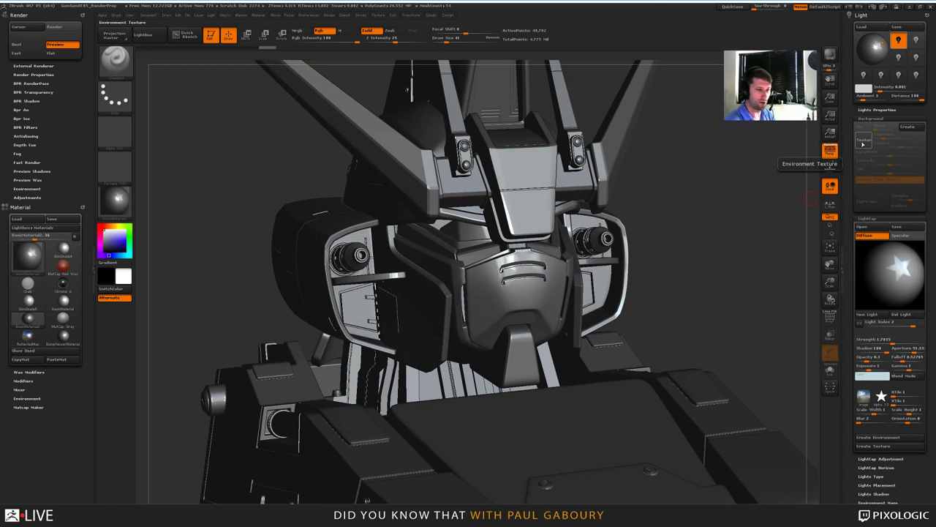
pyautogui.click(863, 143)
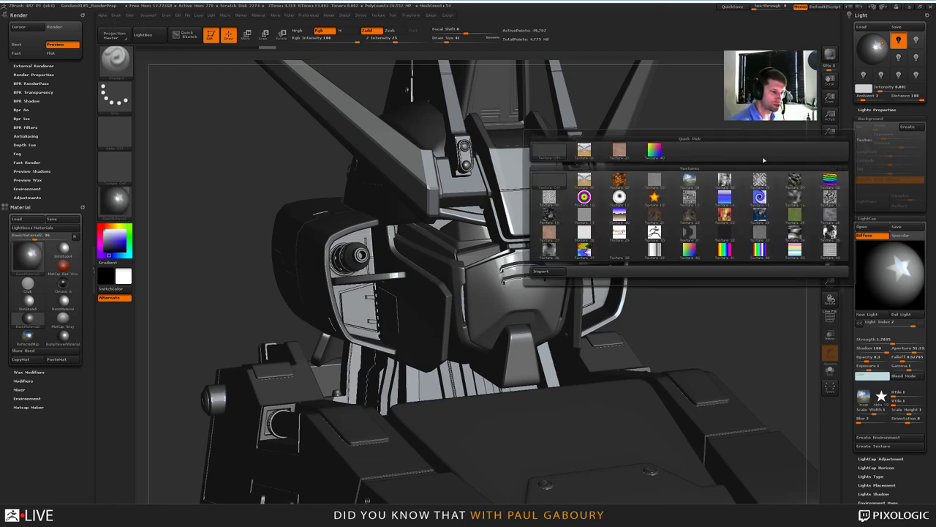
pyautogui.click(665, 160)
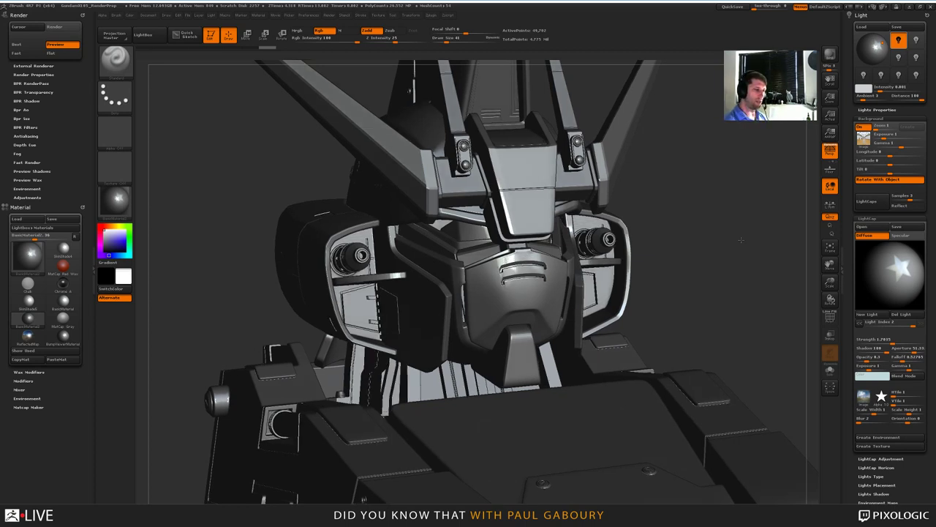
pyautogui.moveTo(737, 240); pyautogui.dragTo(741, 239)
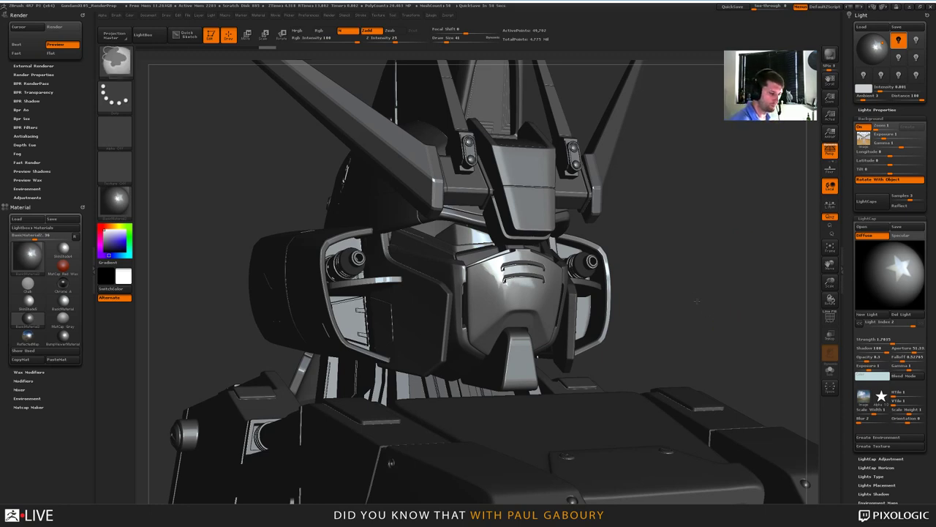
# Step: Refit the Gundam bust in view and turn it to face the front
pyautogui.moveTo(656, 264); pyautogui.dragTo(685, 295)
pyautogui.press('f')
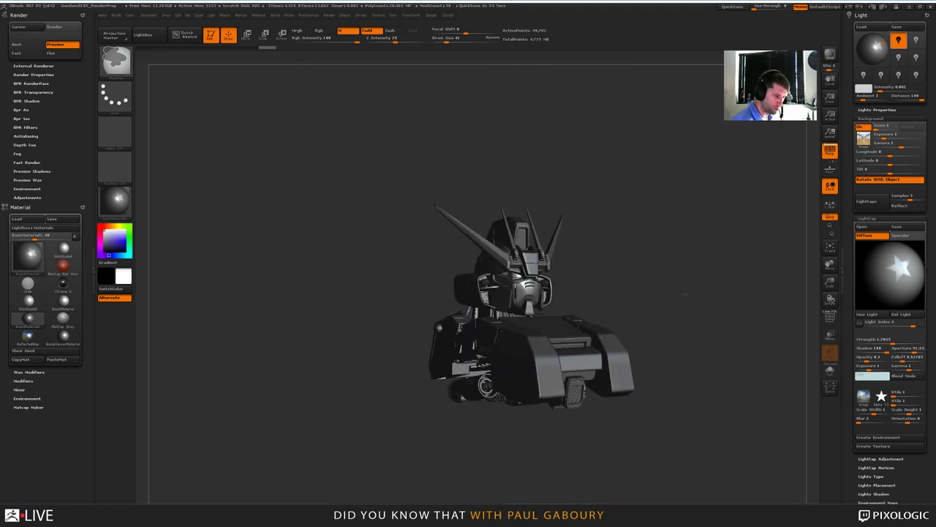
pyautogui.moveTo(691, 359); pyautogui.dragTo(644, 328)
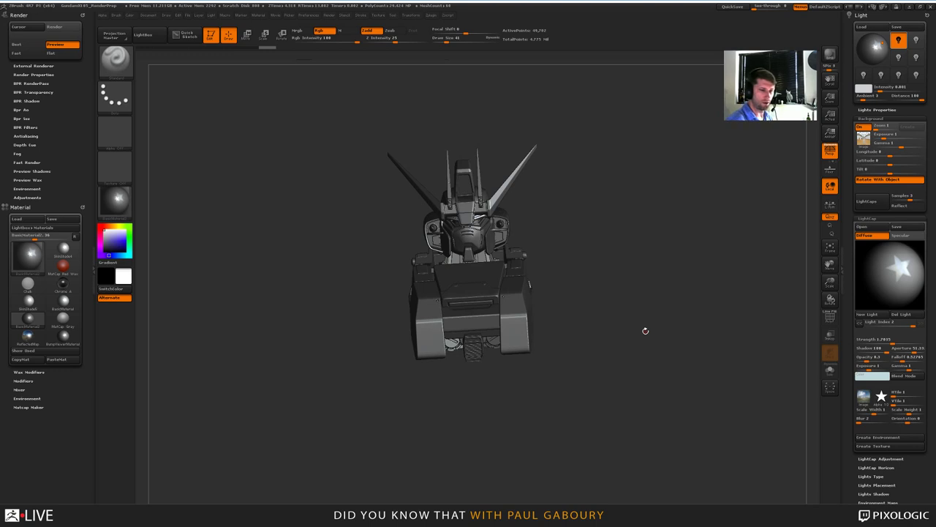
# Step: Import the pixologic_bourran1 panorama from ZTextures > Panoramas as the background texture
pyautogui.click(864, 136)
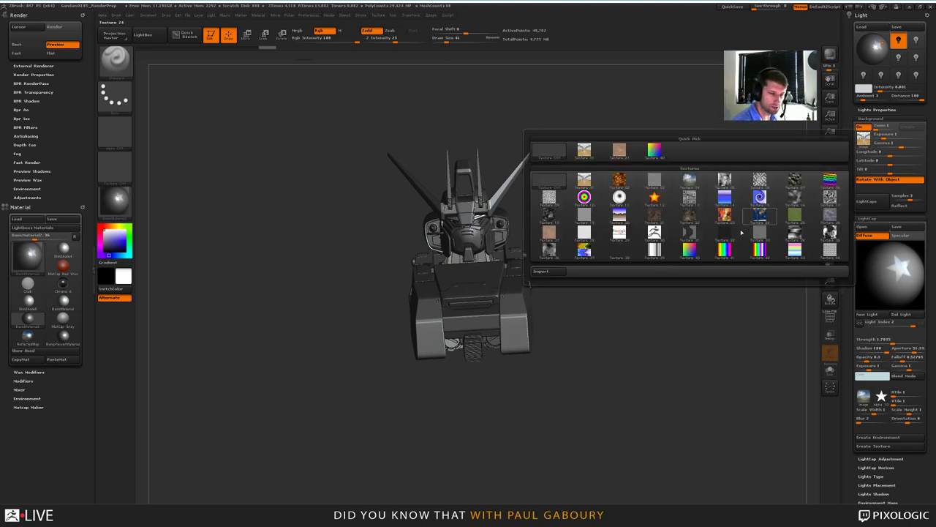
pyautogui.click(864, 137)
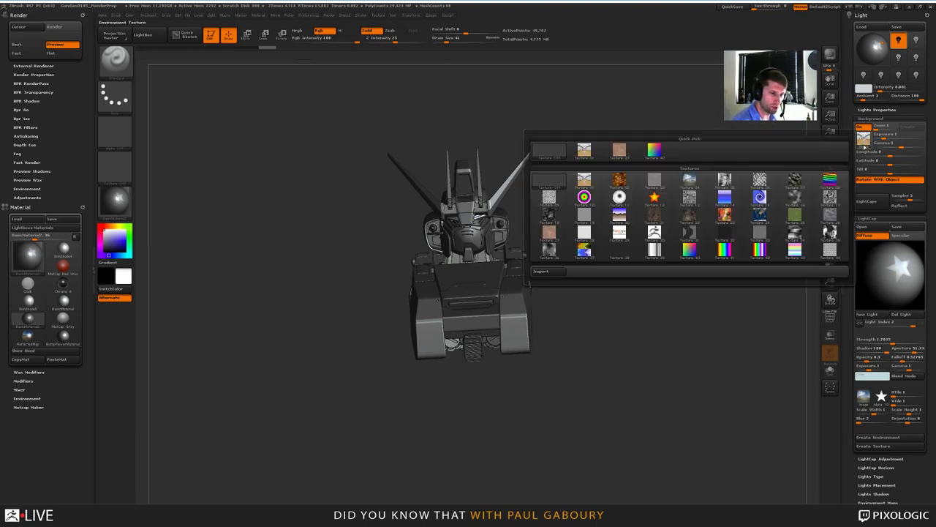
pyautogui.click(548, 272)
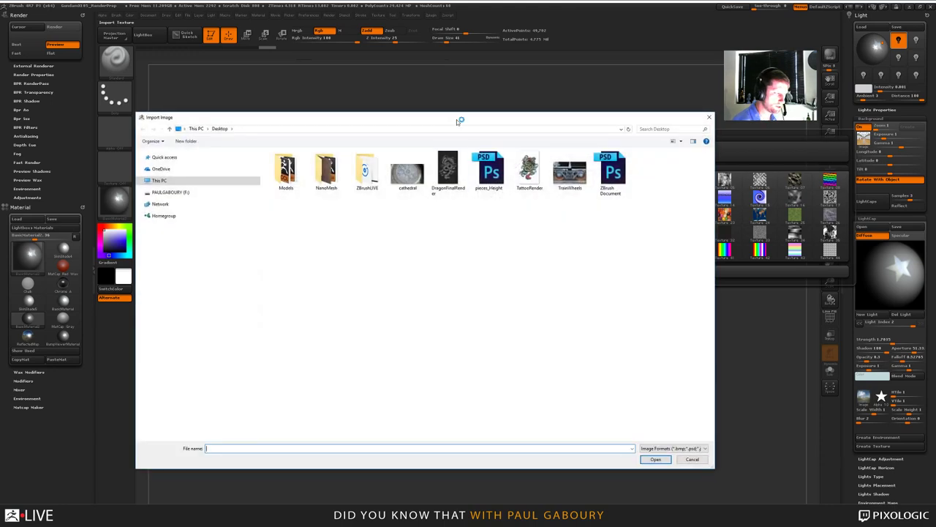
pyautogui.moveTo(462, 119); pyautogui.dragTo(517, 117)
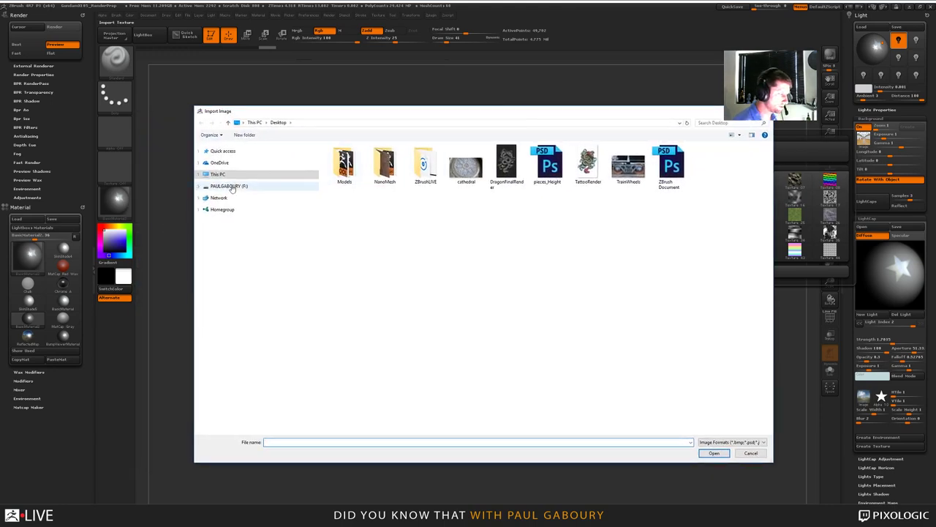
pyautogui.press('Escape')
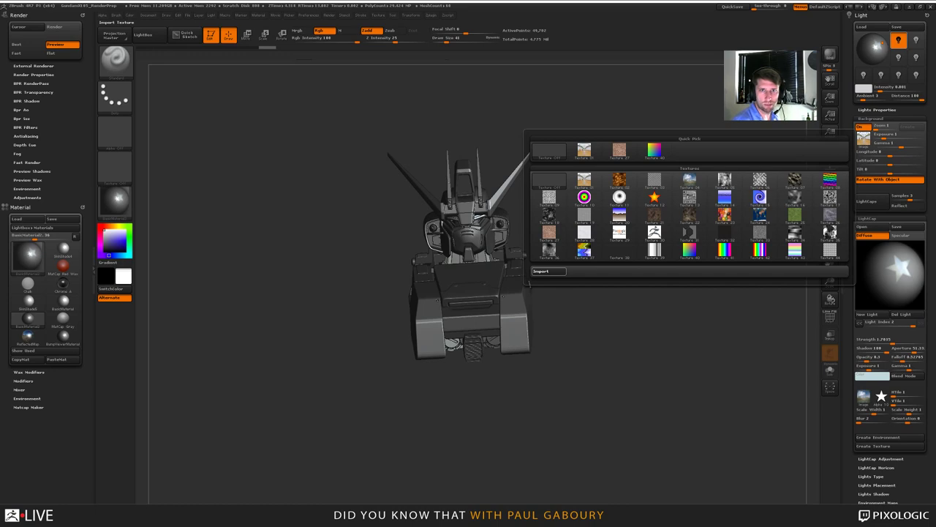
pyautogui.click(541, 271)
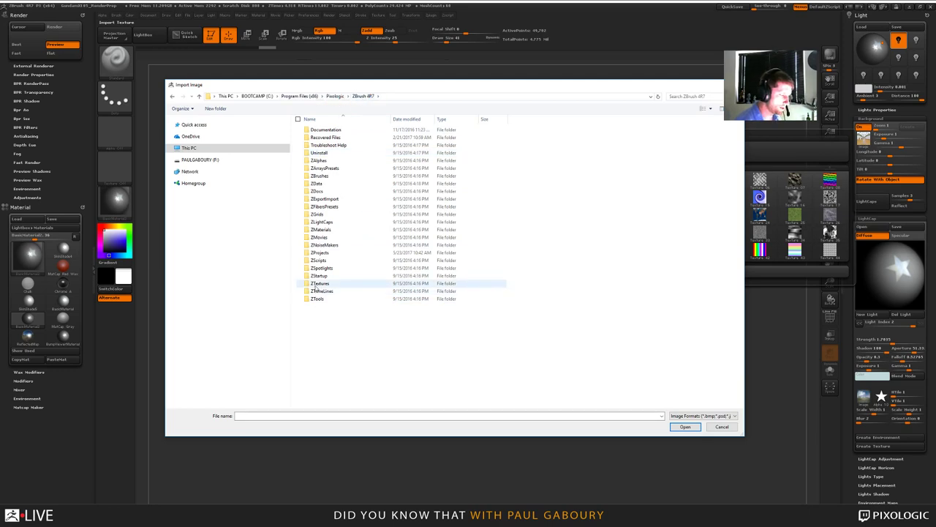
pyautogui.doubleClick(317, 283)
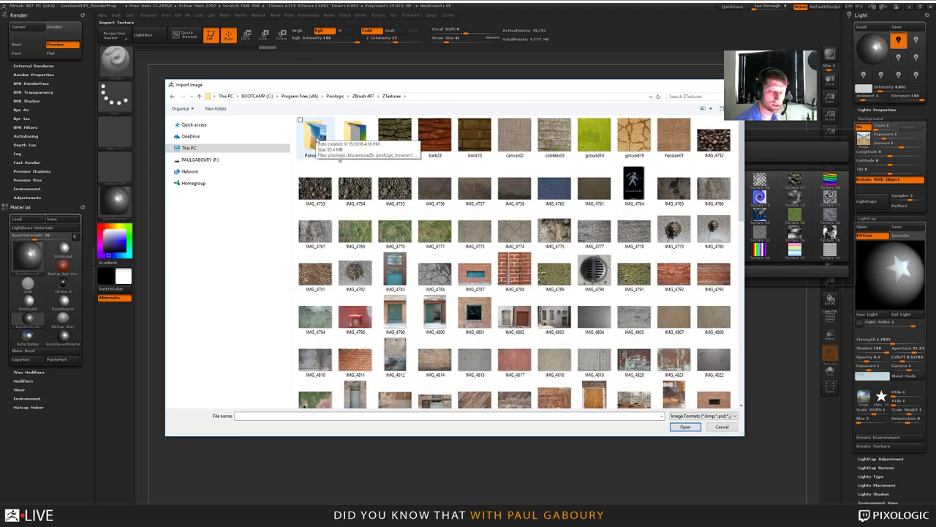
pyautogui.doubleClick(318, 137)
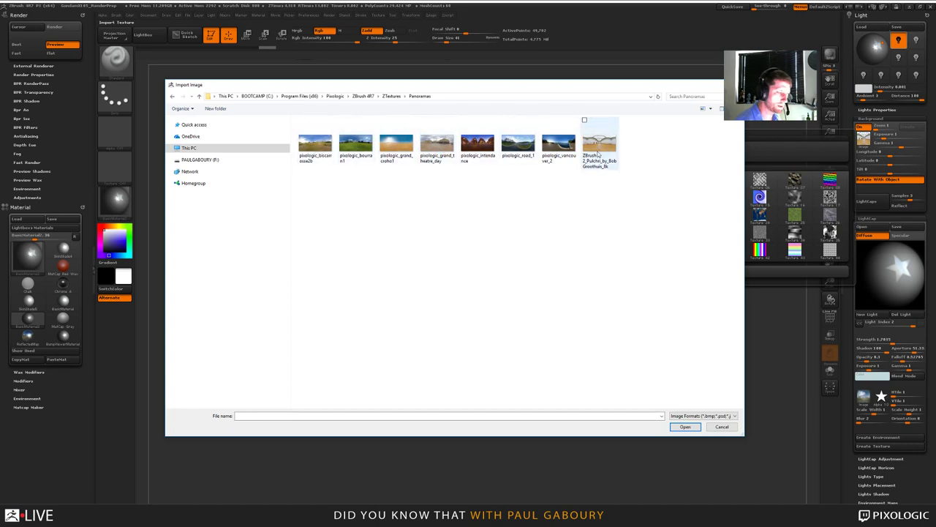
pyautogui.doubleClick(356, 144)
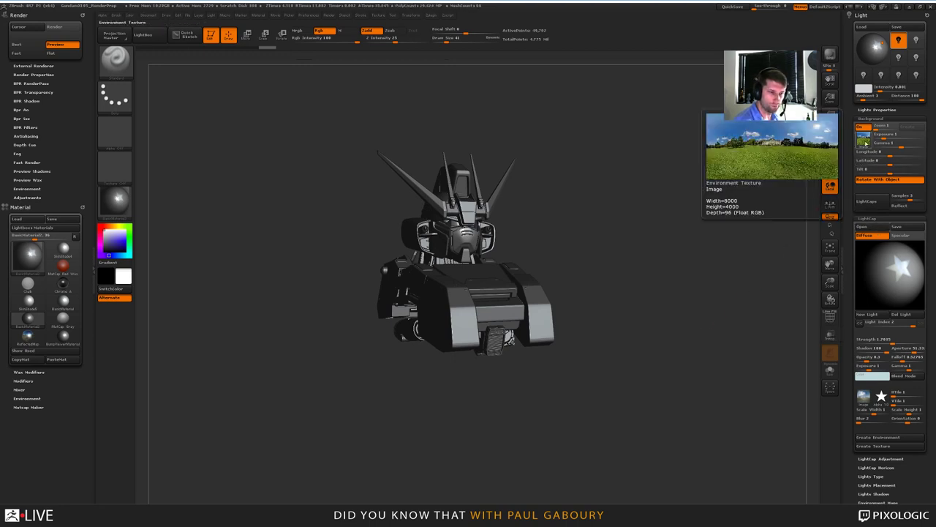
# Step: Keep the panorama background on, rotate the bust to a new view, and raise Light Intensity
pyautogui.click(860, 127)
pyautogui.click(860, 126)
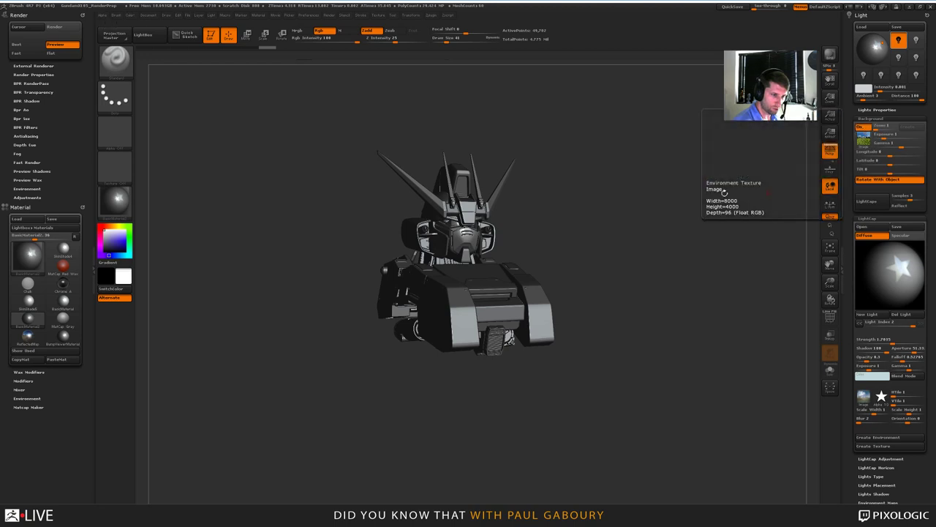
pyautogui.moveTo(691, 219)
pyautogui.mouseDown()
pyautogui.moveTo(704, 209)
pyautogui.moveTo(698, 221)
pyautogui.mouseUp()
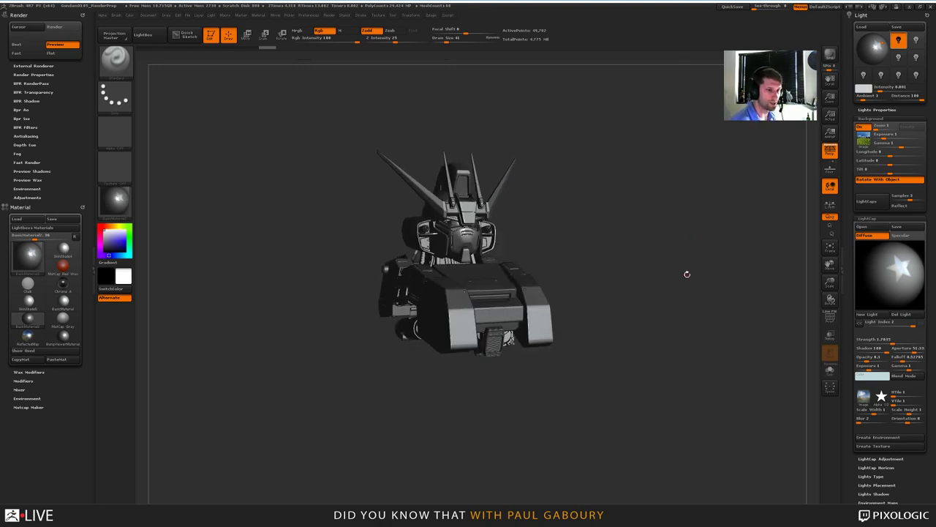
pyautogui.moveTo(889, 88); pyautogui.dragTo(823, 58)
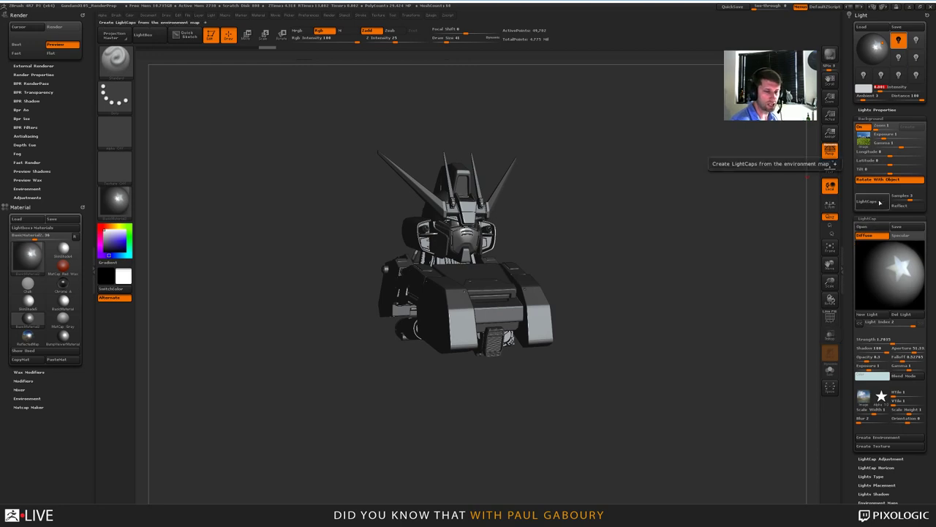
# Step: Create a LightCap from the grassy-field panorama and show the LightCap Adjustment settings
pyautogui.click(880, 205)
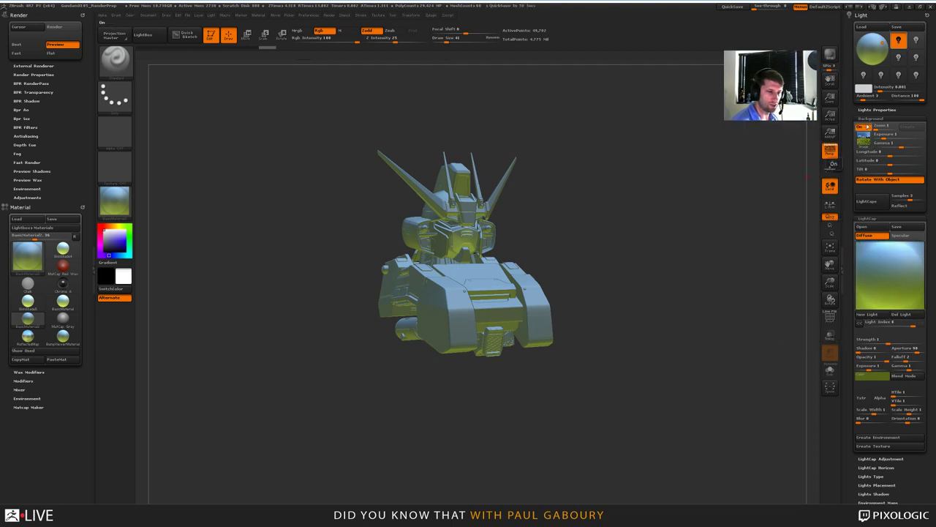
pyautogui.moveTo(868, 142)
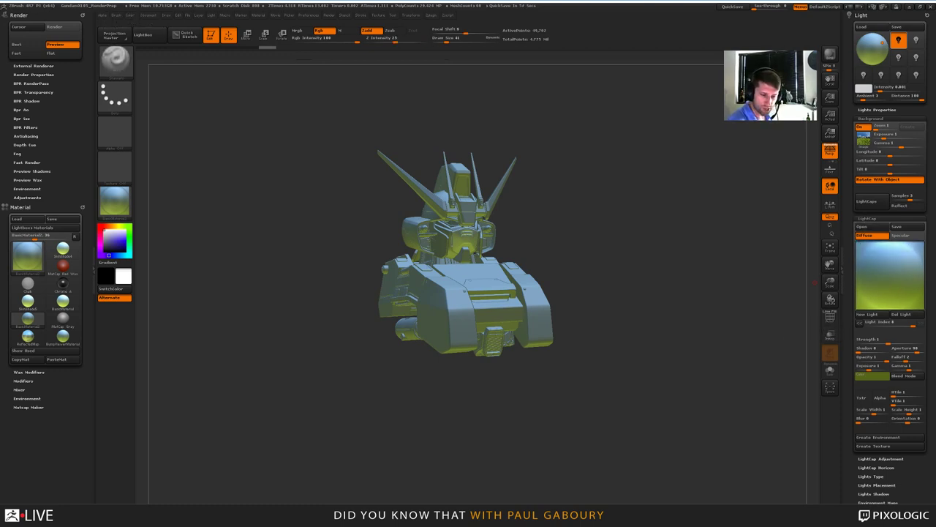
pyautogui.moveTo(870, 477); pyautogui.dragTo(894, 405)
pyautogui.click(882, 387)
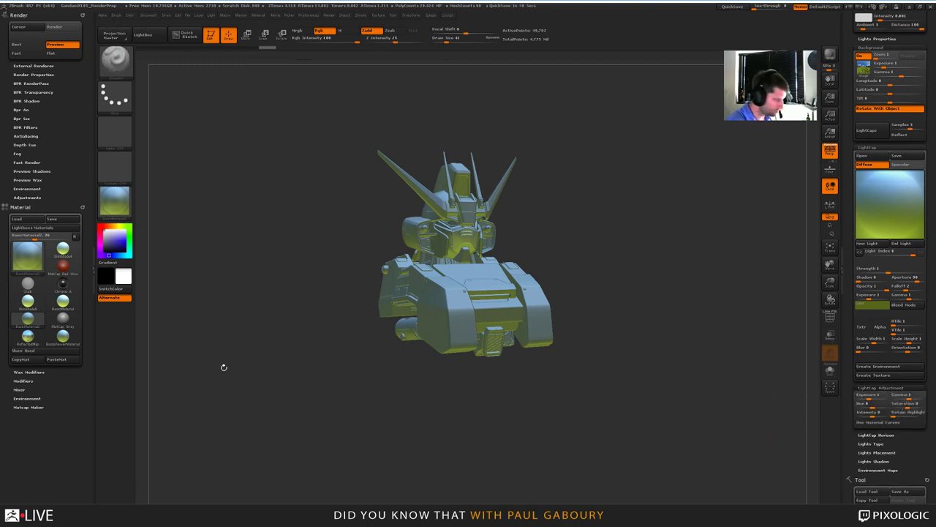
# Step: Raise the material's EnvReflection for a chrome look, then test LightCap Exposure and reset it to 1
pyautogui.click(22, 381)
pyautogui.scroll(2, 64, 277)
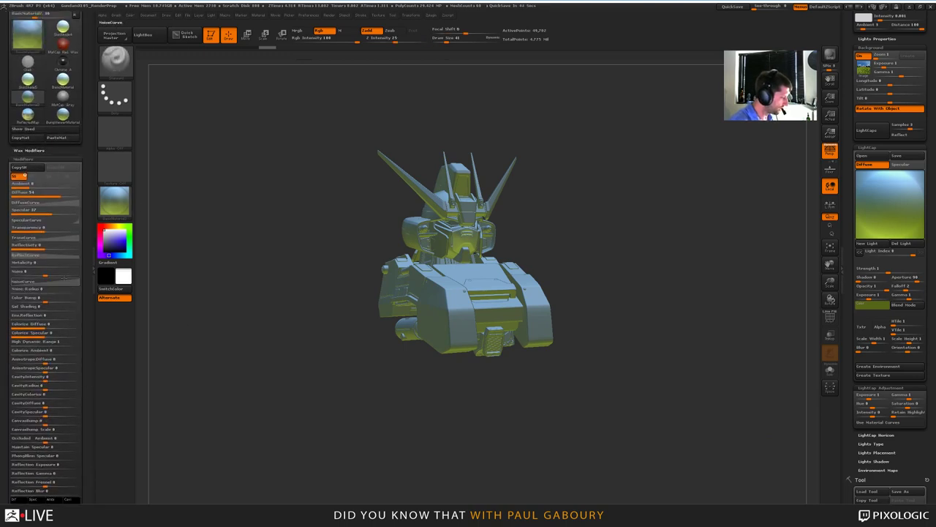
pyautogui.click(44, 316)
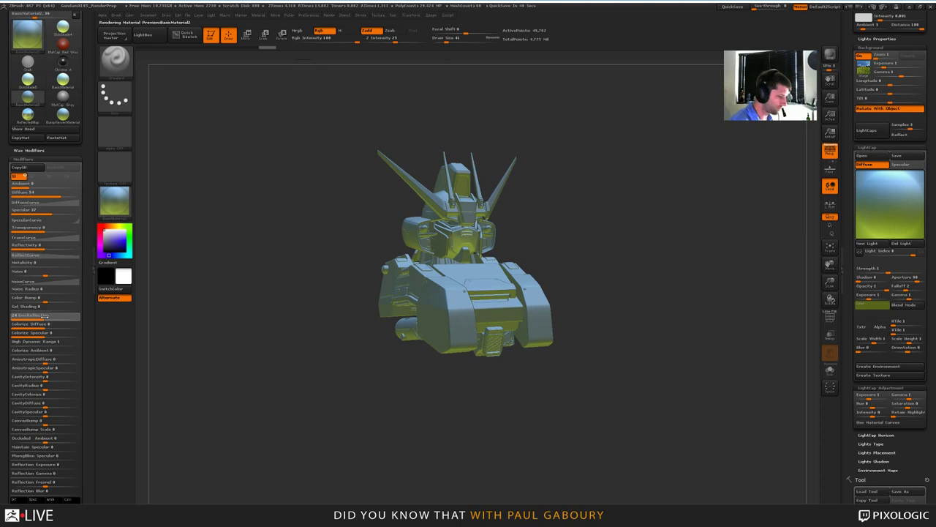
pyautogui.moveTo(45, 316); pyautogui.dragTo(69, 317)
pyautogui.moveTo(573, 246); pyautogui.dragTo(603, 248)
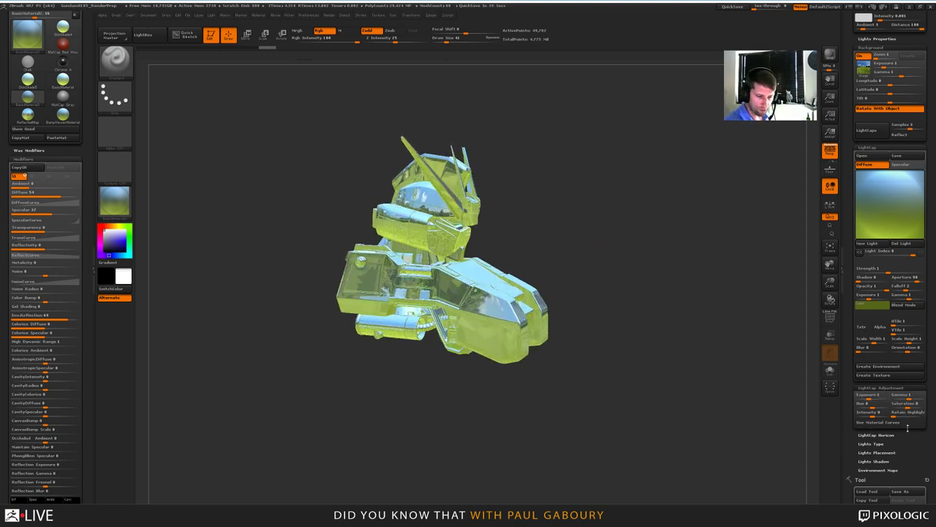
pyautogui.moveTo(867, 396); pyautogui.dragTo(872, 399)
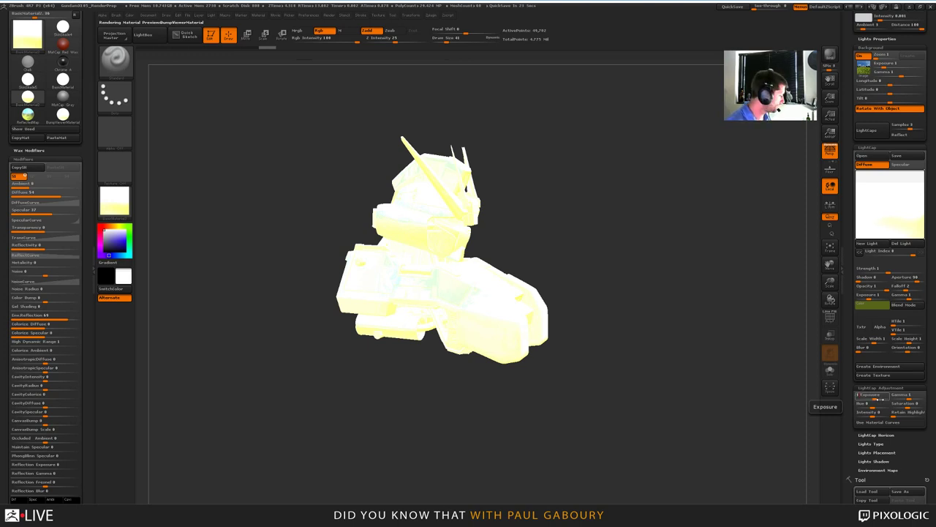
pyautogui.click(882, 399)
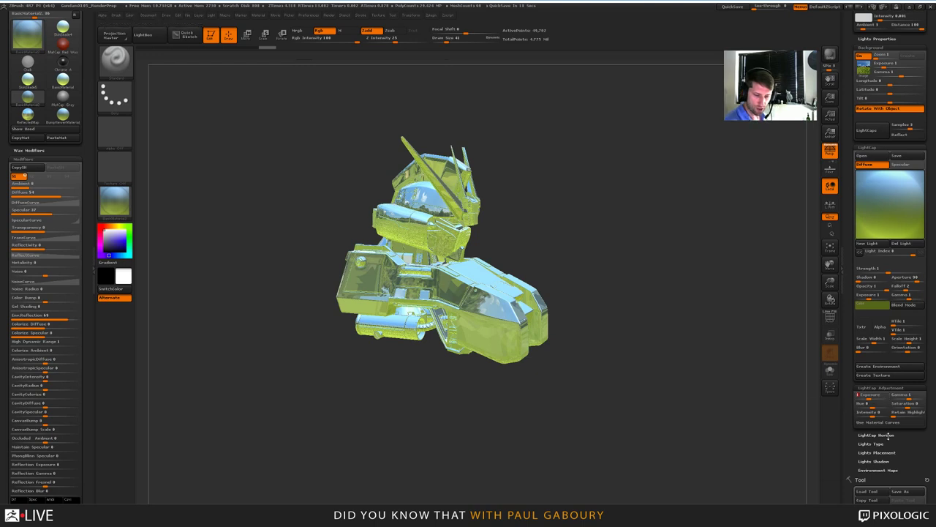
# Step: Rotate the LightCap lighting with the Horizon Longitude slider, then turn the bust more frontal
pyautogui.click(875, 434)
pyautogui.scroll(-3, 925, 439)
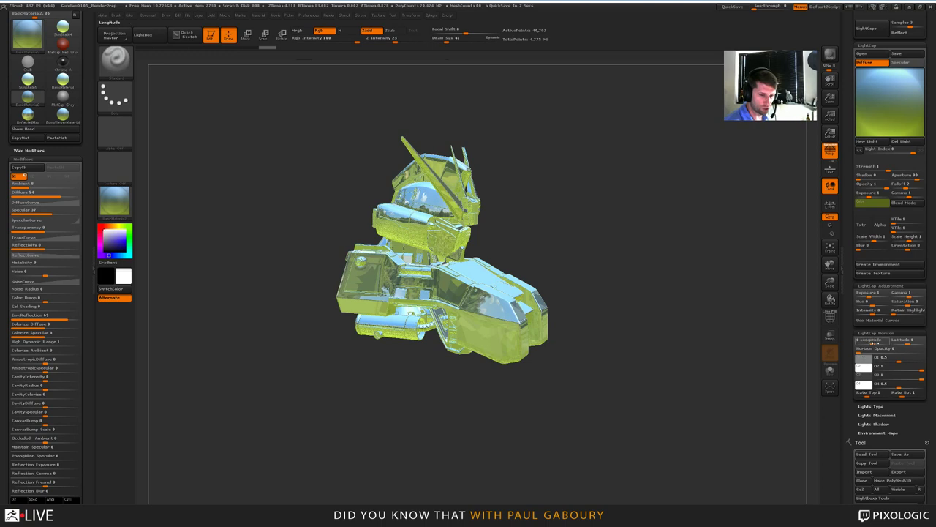
pyautogui.moveTo(871, 341); pyautogui.dragTo(882, 343)
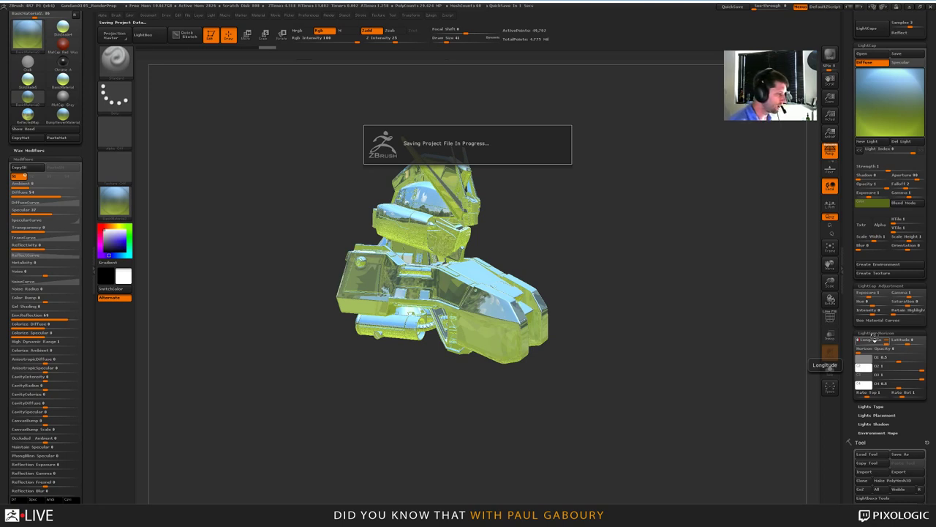
pyautogui.click(875, 333)
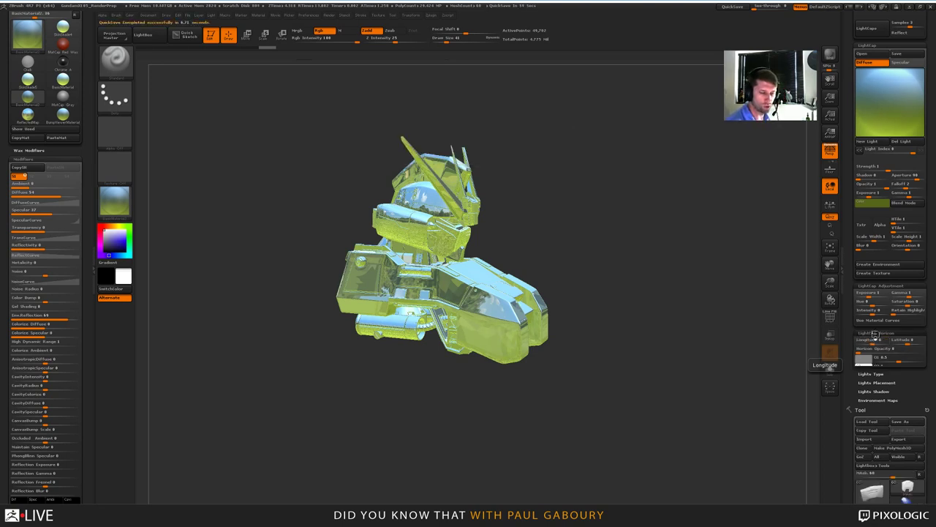
pyautogui.click(907, 286)
pyautogui.scroll(3, 913, 304)
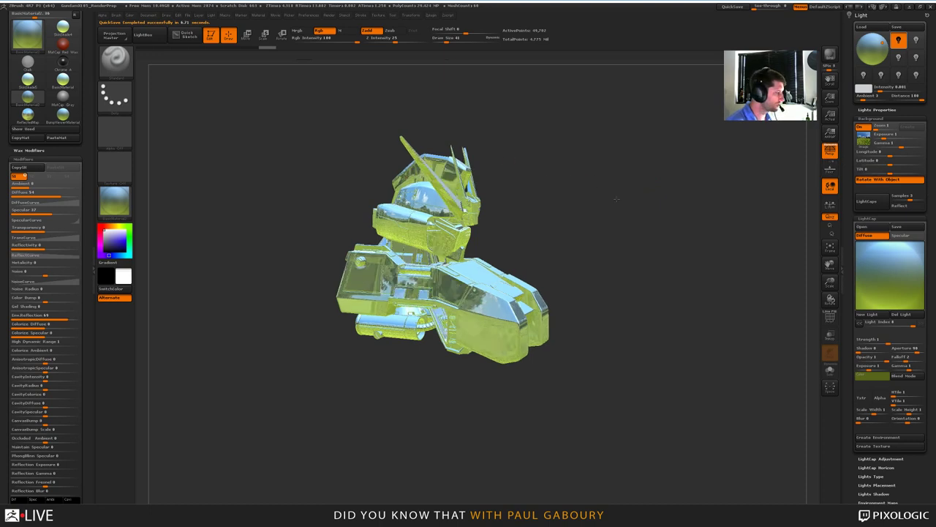
pyautogui.moveTo(617, 199); pyautogui.dragTo(361, 379)
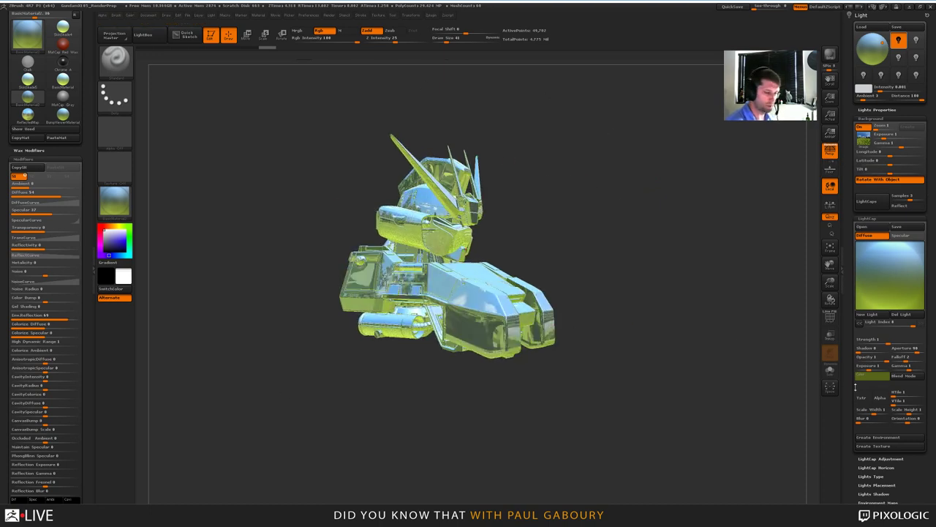
pyautogui.scroll(-3, 931, 432)
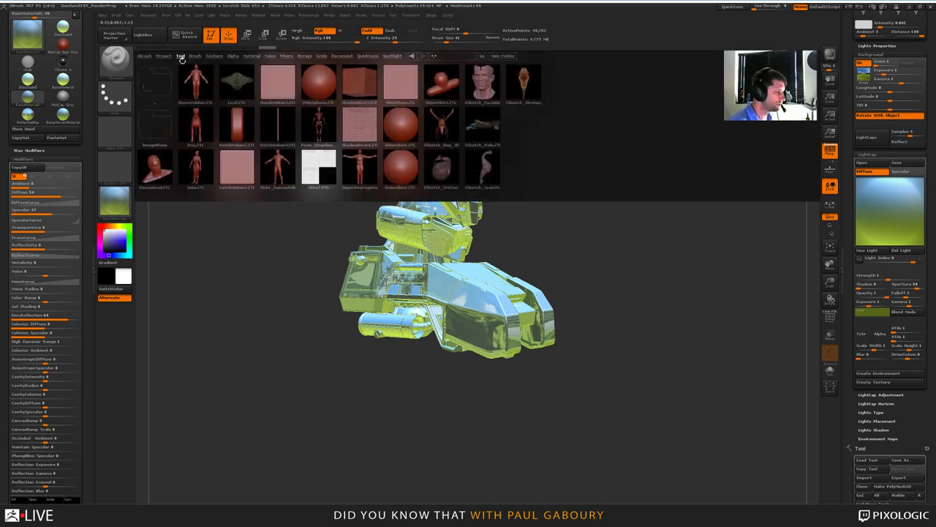
# Step: Open the DefaultSphere project from LightBox and set the art-gallery panorama as background
pyautogui.click(163, 56)
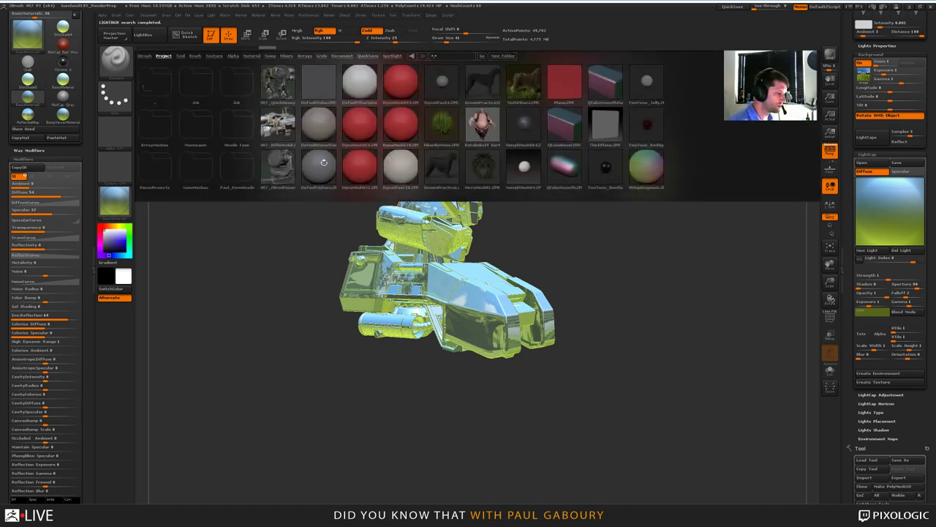
pyautogui.doubleClick(323, 161)
pyautogui.click(452, 293)
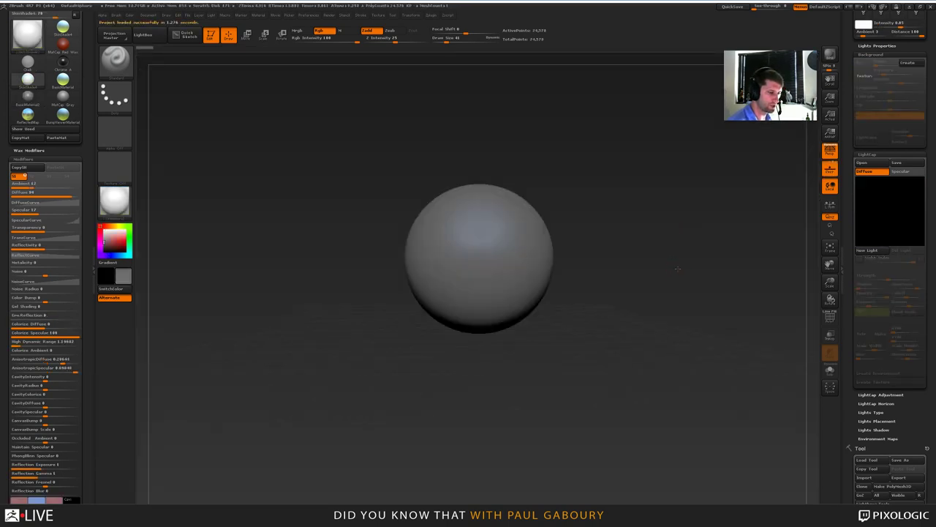
pyautogui.click(863, 76)
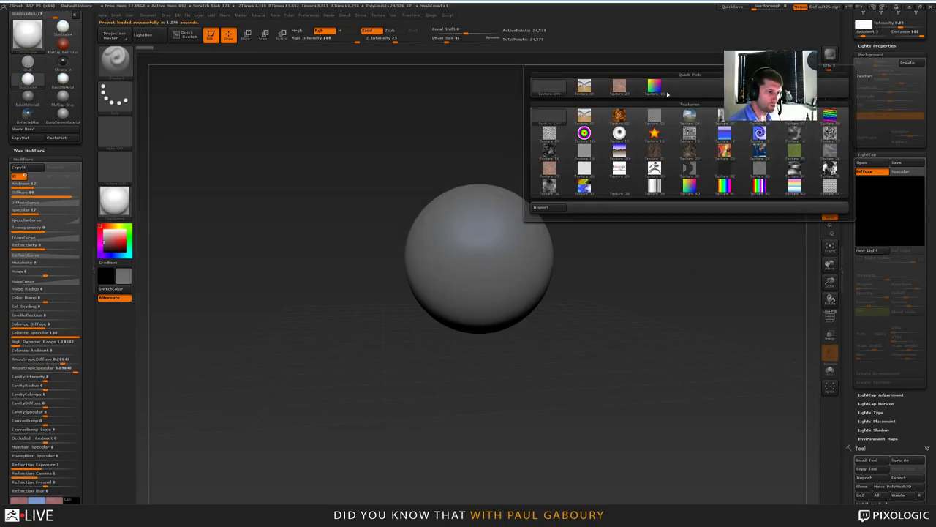
pyautogui.click(604, 109)
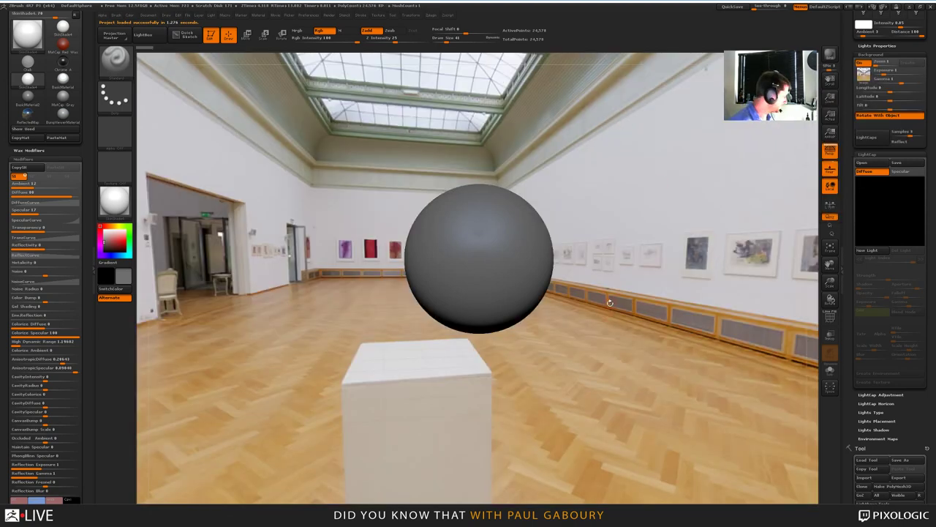
# Step: Adjust the gallery backdrop's Longitude and Tilt and shrink the sphere onto the white pedestal
pyautogui.moveTo(627, 303)
pyautogui.keyDown('alt'); pyautogui.mouseDown()
pyautogui.moveTo(578, 339)
pyautogui.moveTo(547, 349)
pyautogui.moveTo(548, 359)
pyautogui.moveTo(632, 368)
pyautogui.moveTo(555, 316)
pyautogui.moveTo(666, 389)
pyautogui.moveTo(688, 384)
pyautogui.mouseUp(); pyautogui.keyUp('alt')
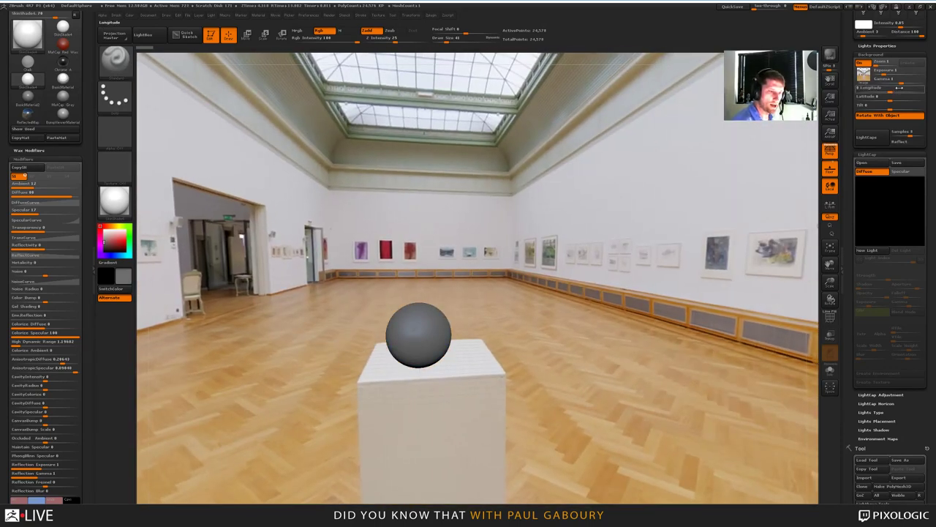
pyautogui.moveTo(892, 90); pyautogui.dragTo(891, 108)
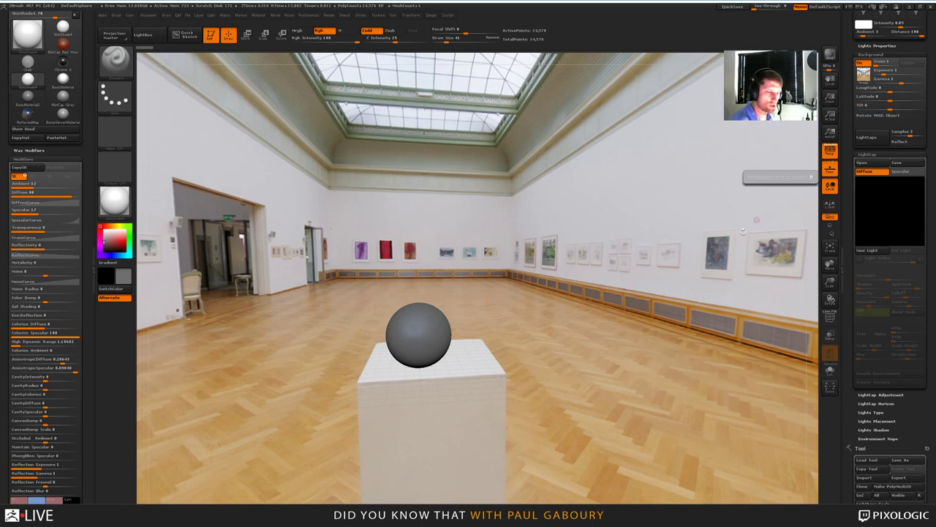
pyautogui.moveTo(893, 108)
pyautogui.mouseDown()
pyautogui.moveTo(915, 108)
pyautogui.moveTo(894, 108)
pyautogui.mouseUp()
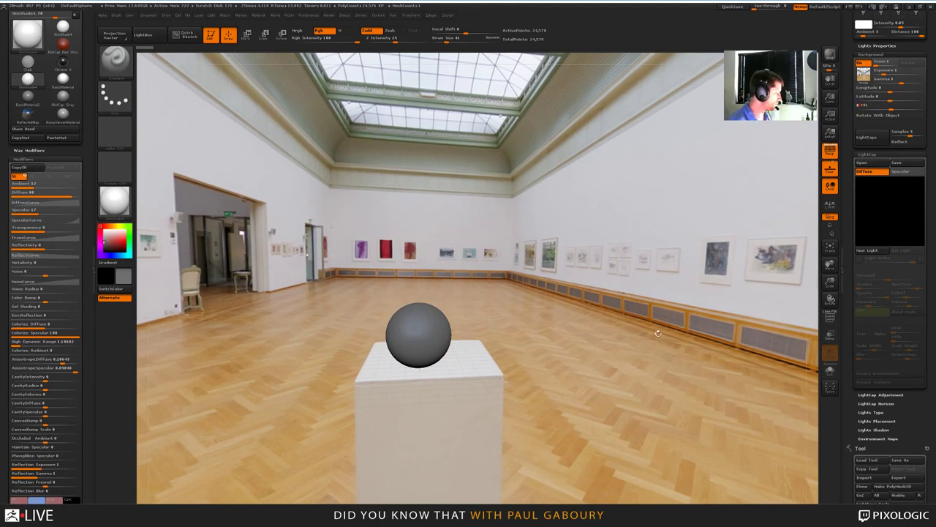
pyautogui.moveTo(658, 333); pyautogui.dragTo(657, 416)
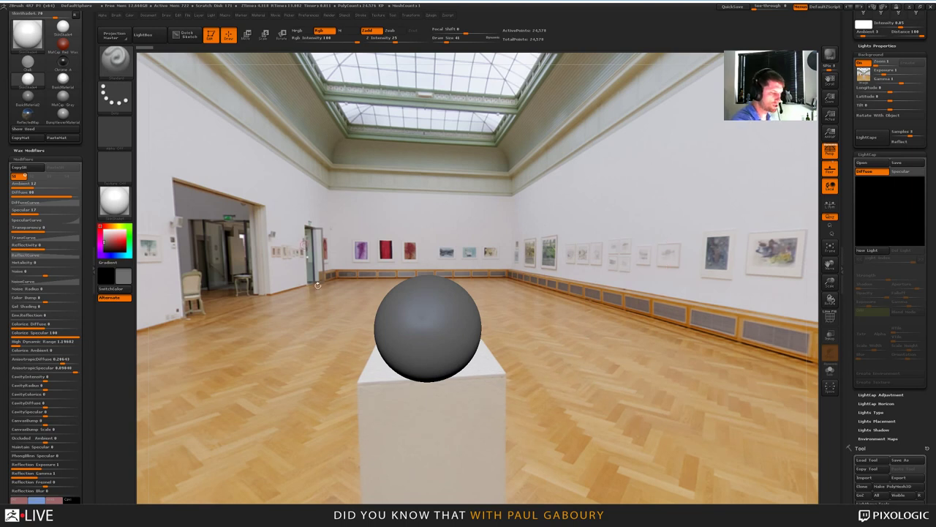
pyautogui.moveTo(570, 362); pyautogui.dragTo(607, 396)
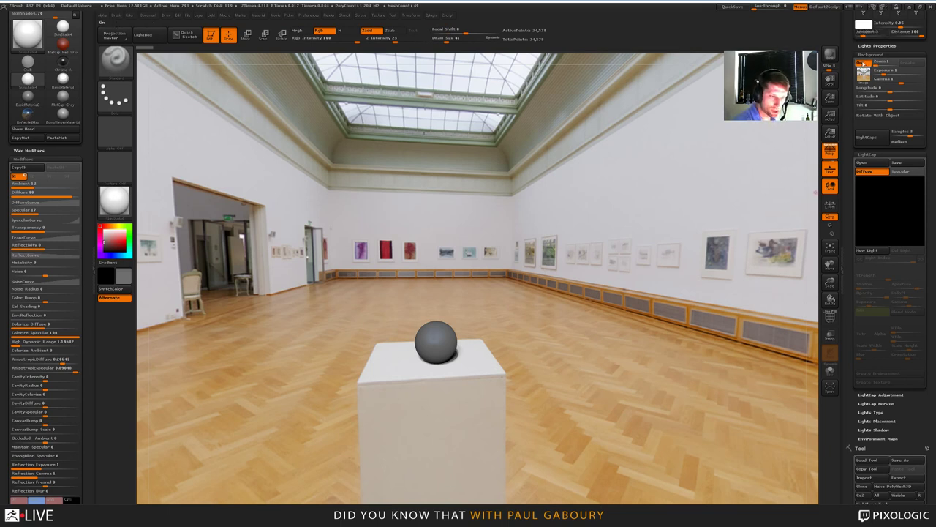
# Step: Import the château garden panorama as background and spin it from the pond to the château
pyautogui.click(862, 63)
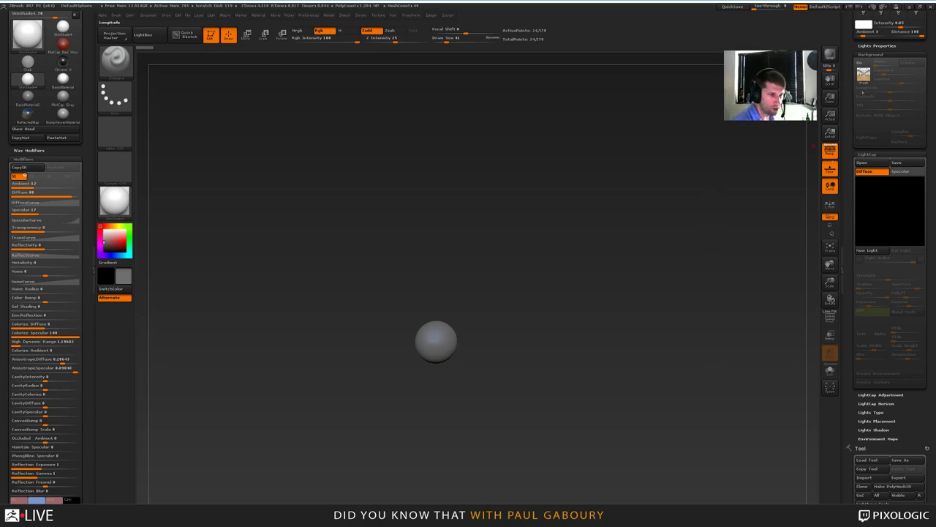
pyautogui.click(861, 64)
pyautogui.click(864, 74)
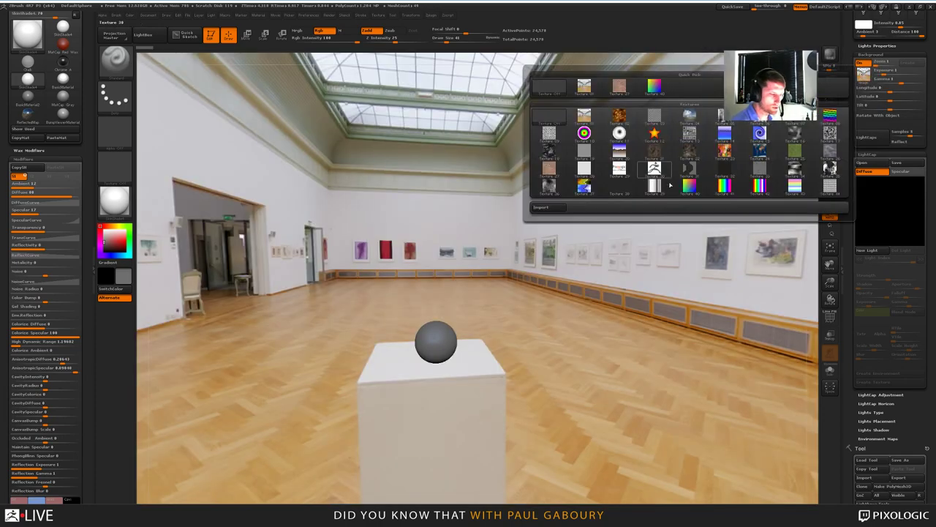
pyautogui.click(542, 207)
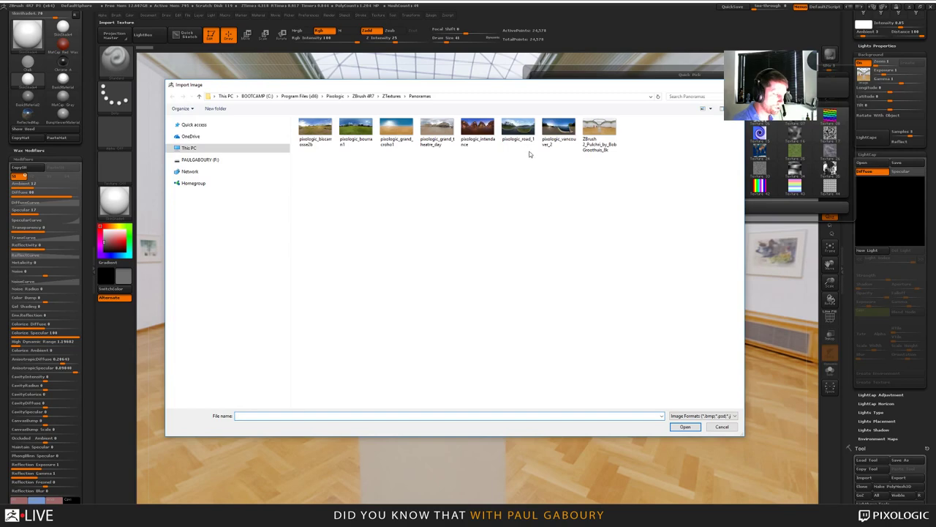
pyautogui.doubleClick(356, 130)
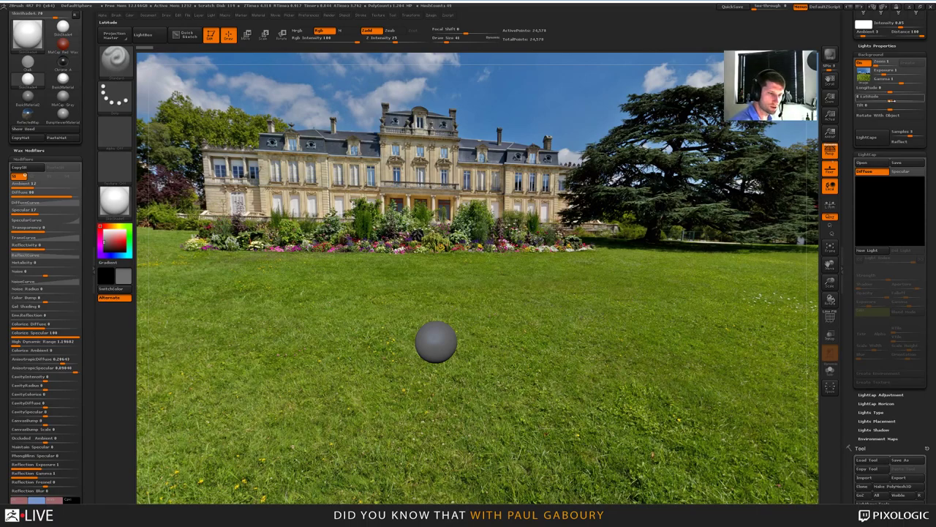
pyautogui.moveTo(889, 88); pyautogui.dragTo(913, 90)
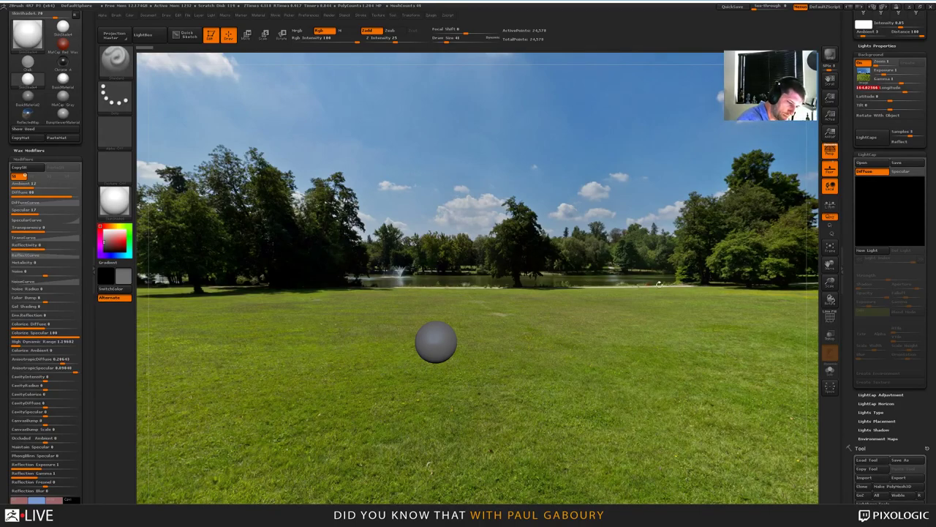
pyautogui.moveTo(897, 90)
pyautogui.mouseDown()
pyautogui.moveTo(883, 93)
pyautogui.moveTo(891, 97)
pyautogui.mouseUp()
# Step: Import the grassy field panorama from the Panoramas folder as the background
pyautogui.click(864, 76)
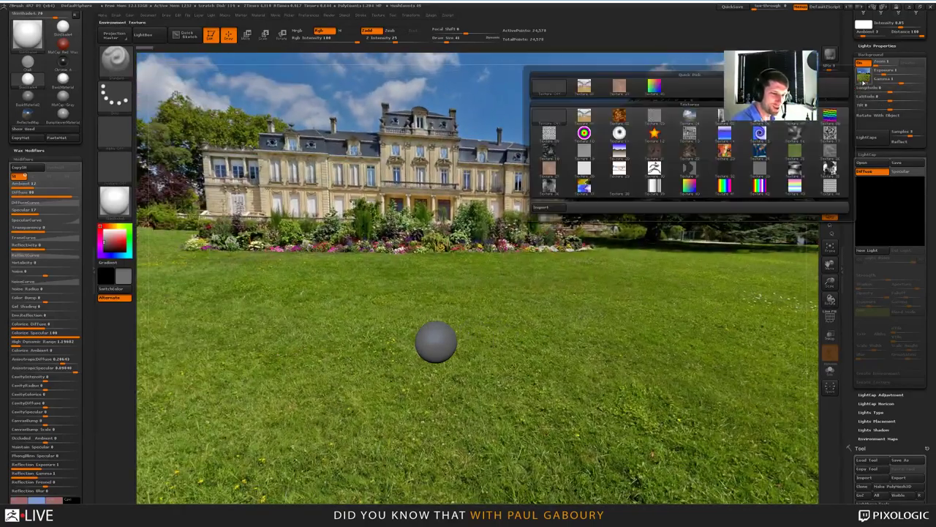
pyautogui.click(540, 207)
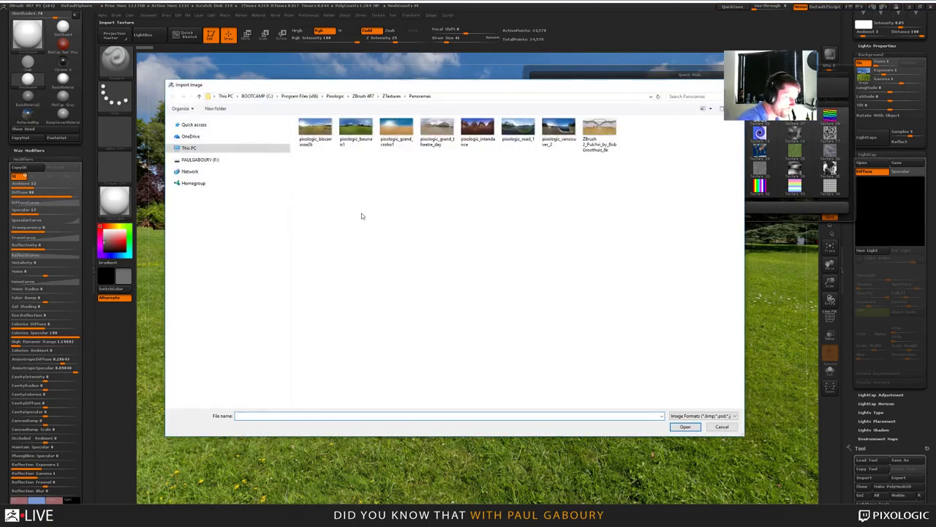
pyautogui.click(322, 130)
pyautogui.doubleClick(322, 130)
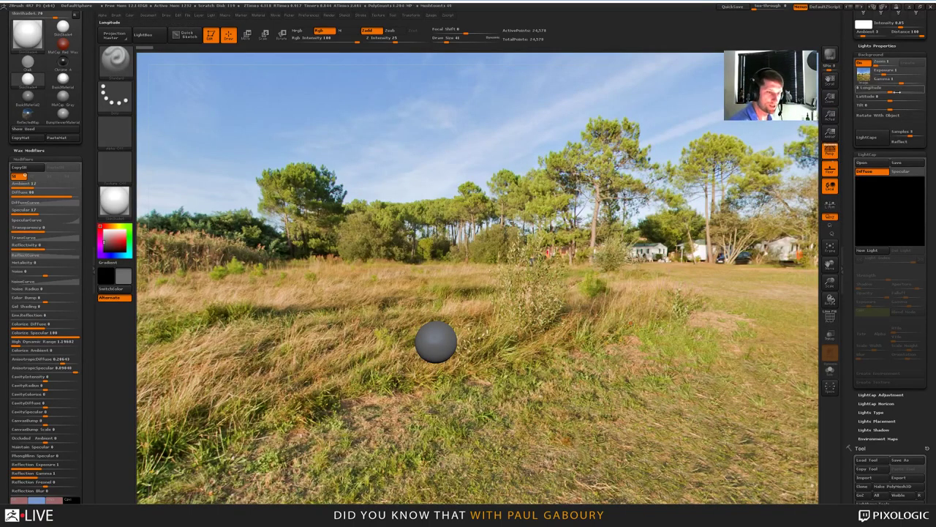
# Step: Rotate the meadow panorama's longitude to frame the trees and generate a LightCap from it
pyautogui.moveTo(892, 91); pyautogui.dragTo(896, 93)
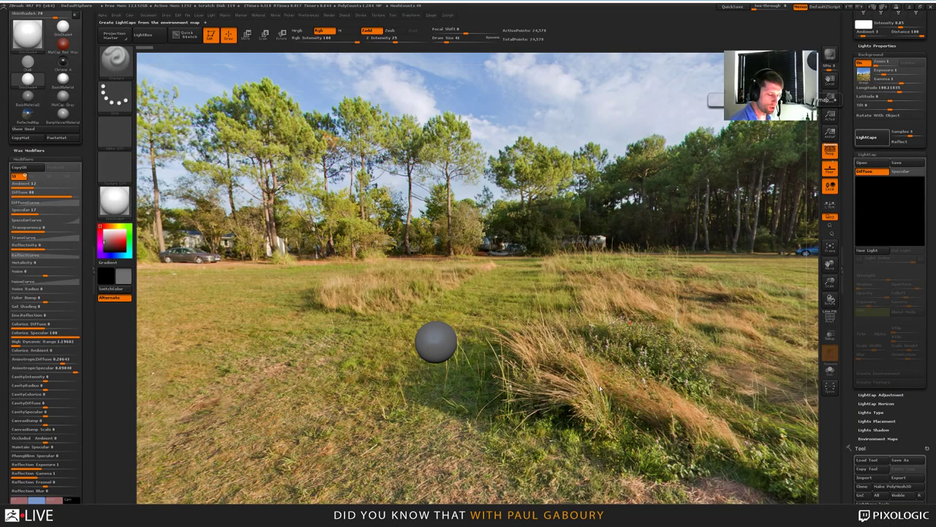
pyautogui.moveTo(886, 215)
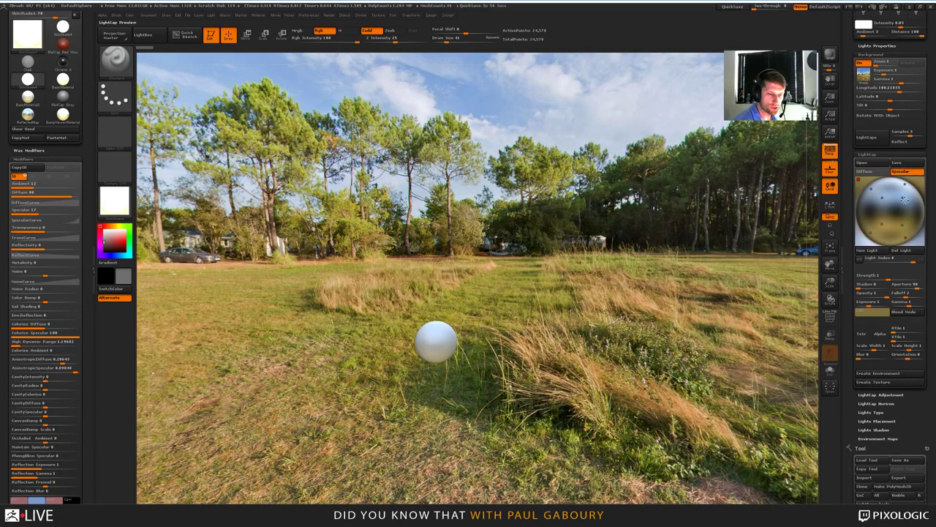
pyautogui.moveTo(863, 75)
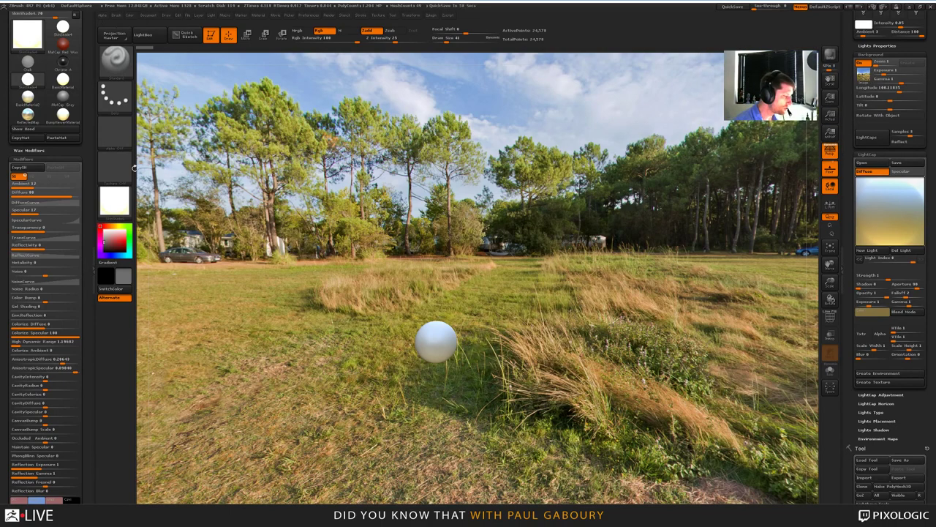
# Step: Apply a reflective material to the sphere and raise its Env.Reflection
pyautogui.click(117, 199)
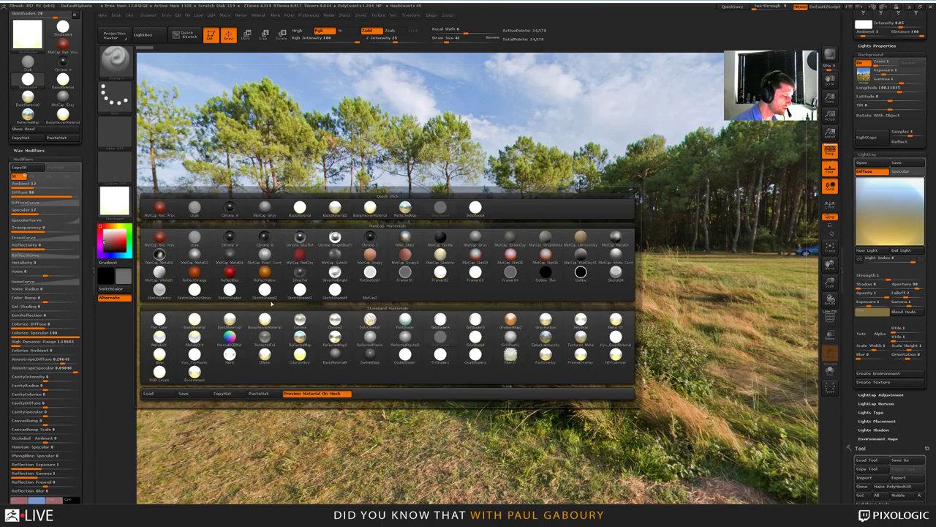
pyautogui.click(238, 359)
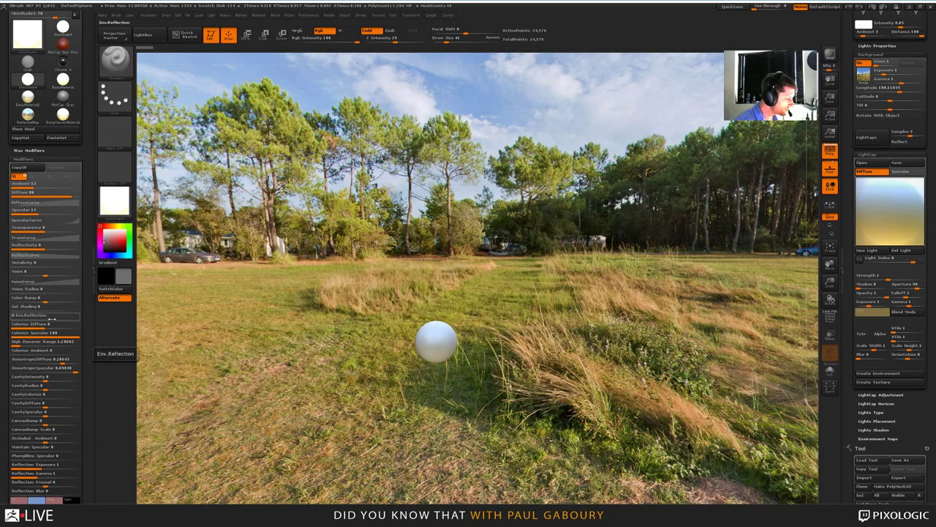
pyautogui.moveTo(28, 316); pyautogui.dragTo(79, 317)
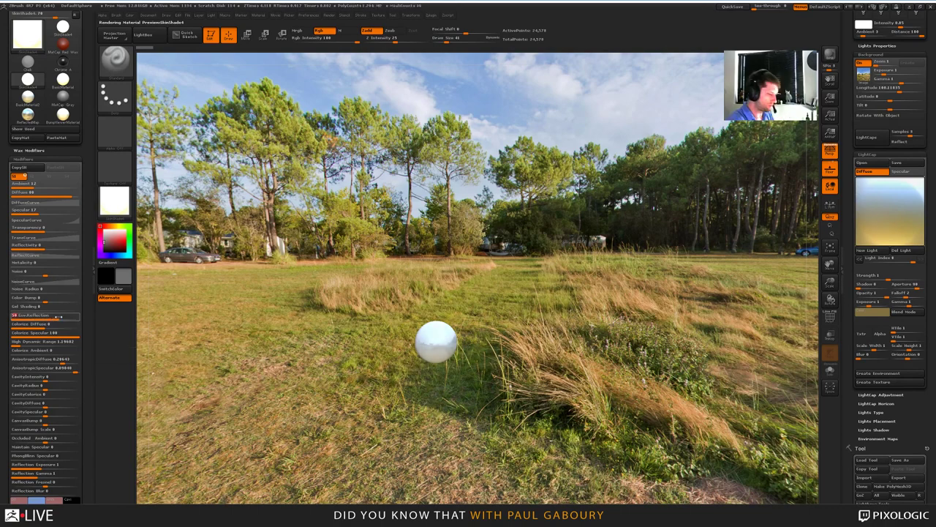
# Step: Frame the sphere and use Dynamic Subdiv and subdivision to reach about 1.57 million polygons
pyautogui.keyDown('alt'); pyautogui.moveTo(503, 393); pyautogui.dragTo(570, 366); pyautogui.keyUp('alt')
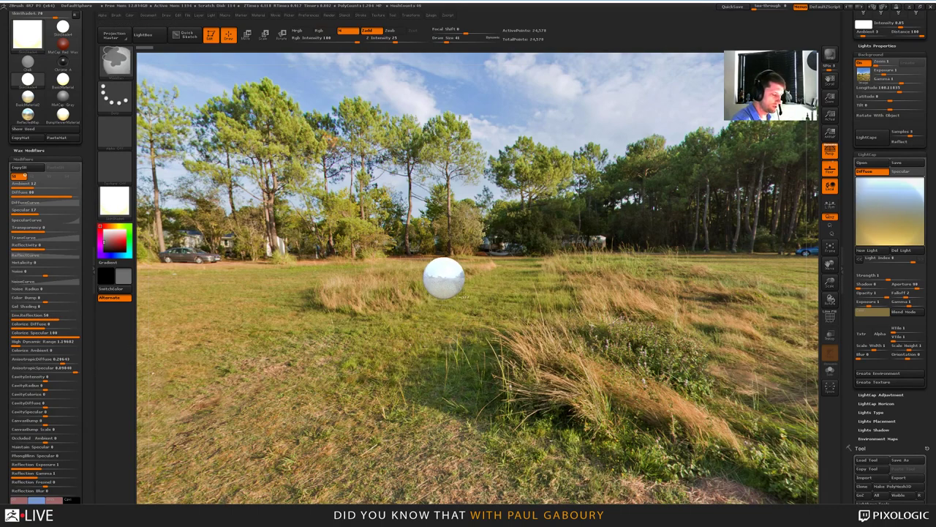
pyautogui.press('d')
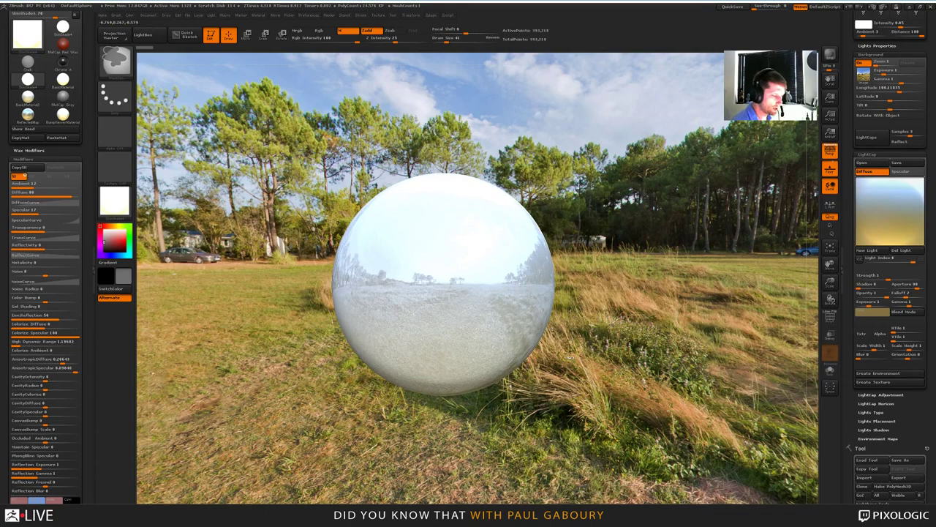
pyautogui.press('d')
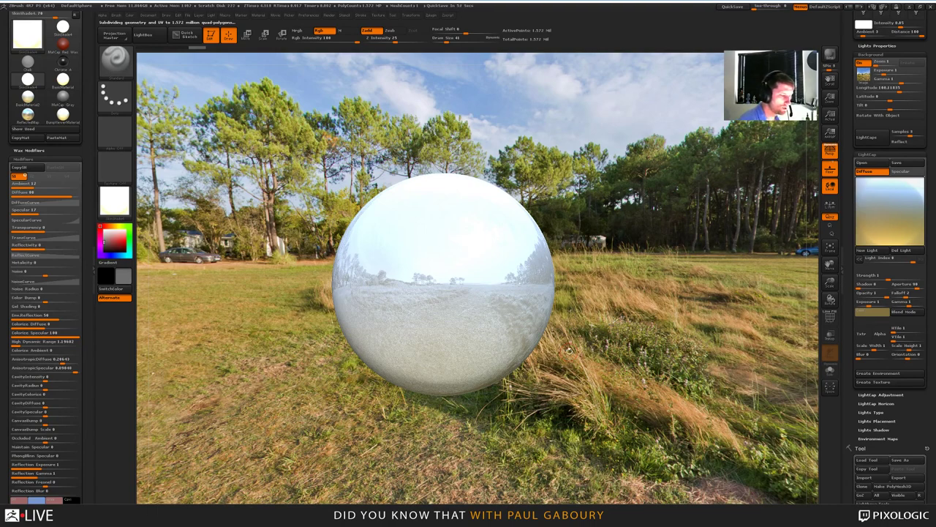
pyautogui.click(32, 155)
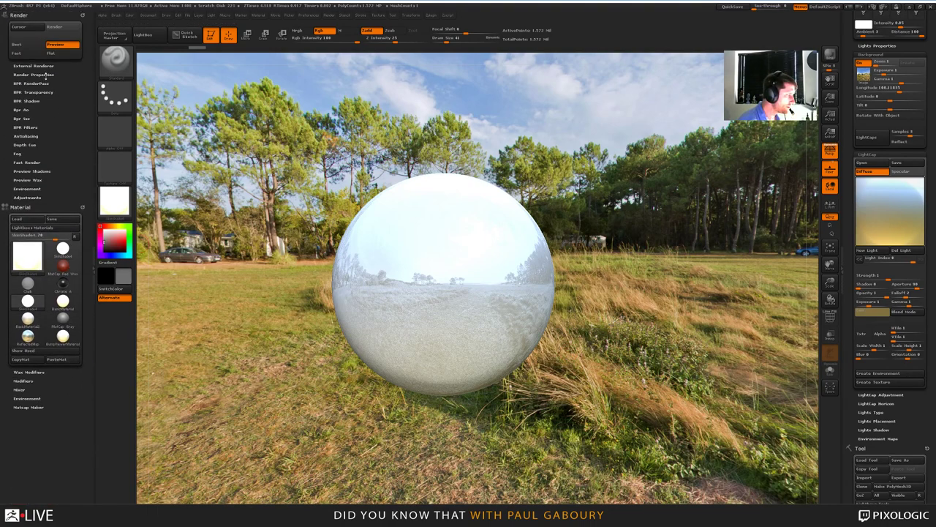
# Step: Lower the Details slider in Render Properties for the mirrored meadow sphere's preview render
pyautogui.click(47, 75)
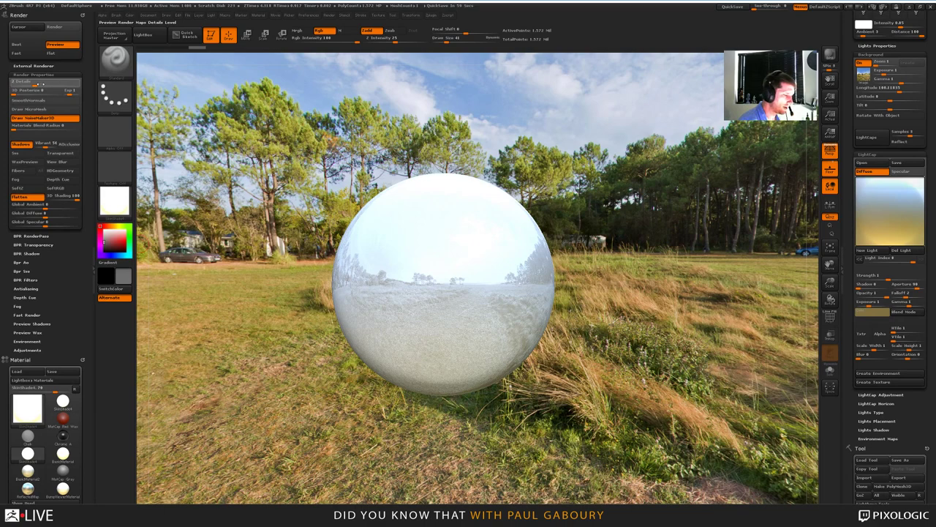
pyautogui.moveTo(42, 84); pyautogui.dragTo(13, 85)
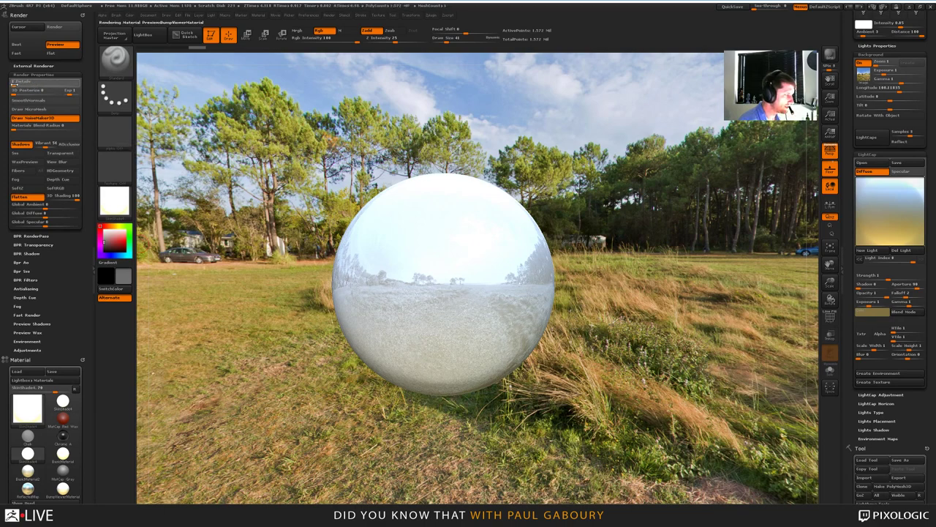
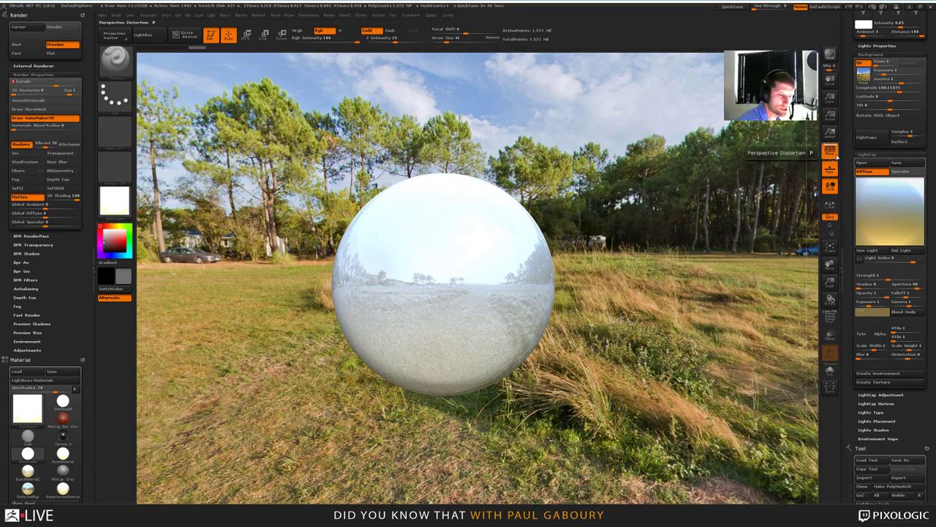
# Step: Turn off the Light palette Background, turn the sphere, and BPR render it
pyautogui.click(863, 64)
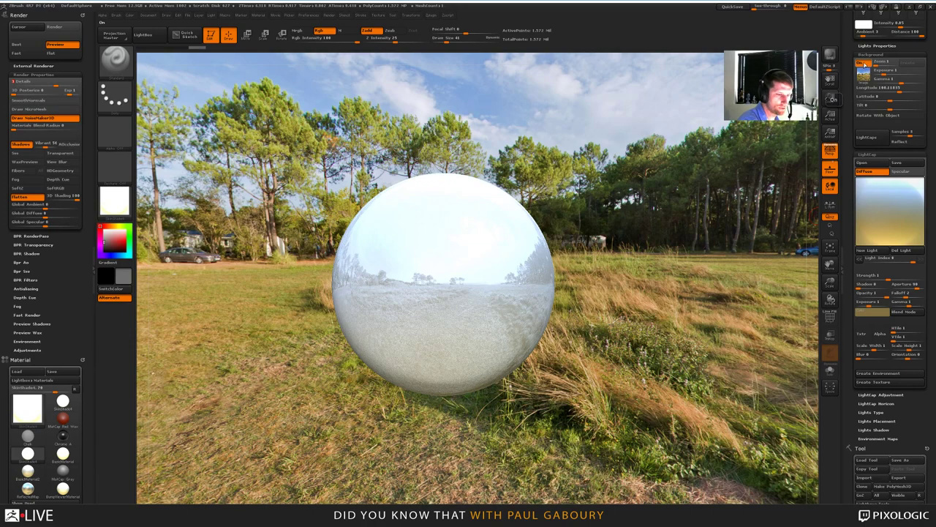
pyautogui.moveTo(615, 366)
pyautogui.mouseDown()
pyautogui.moveTo(638, 371)
pyautogui.moveTo(618, 360)
pyautogui.mouseUp()
pyautogui.hotkey('shift', 'r')
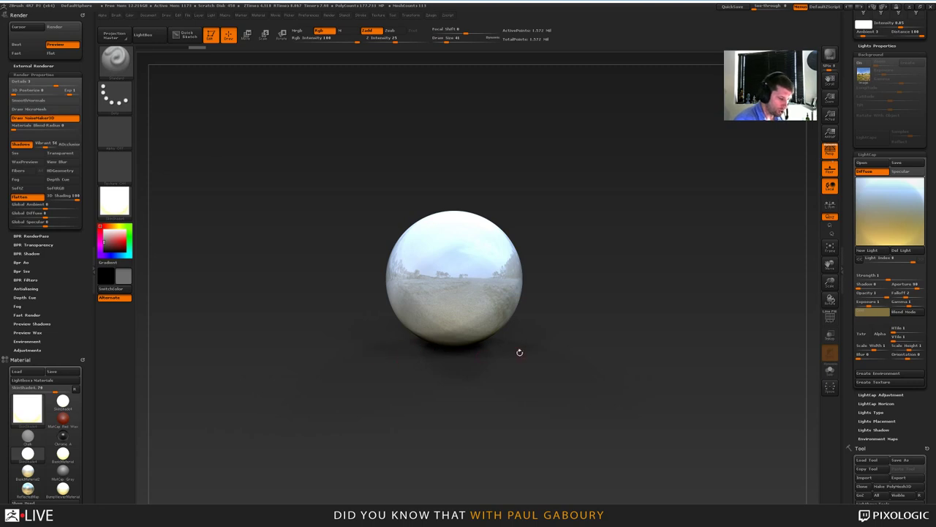
# Step: Step through the LightCap lights with Light Index, ending on light number 3
pyautogui.moveTo(893, 215)
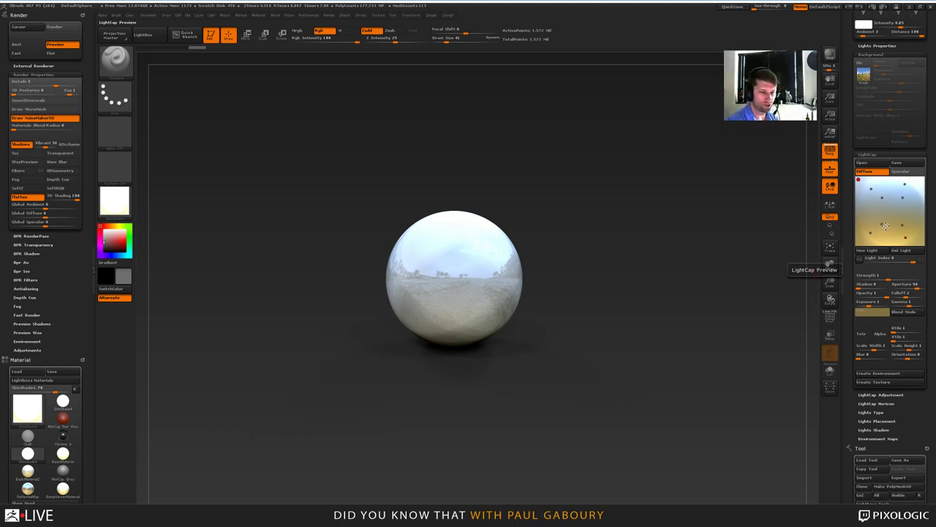
pyautogui.click(884, 223)
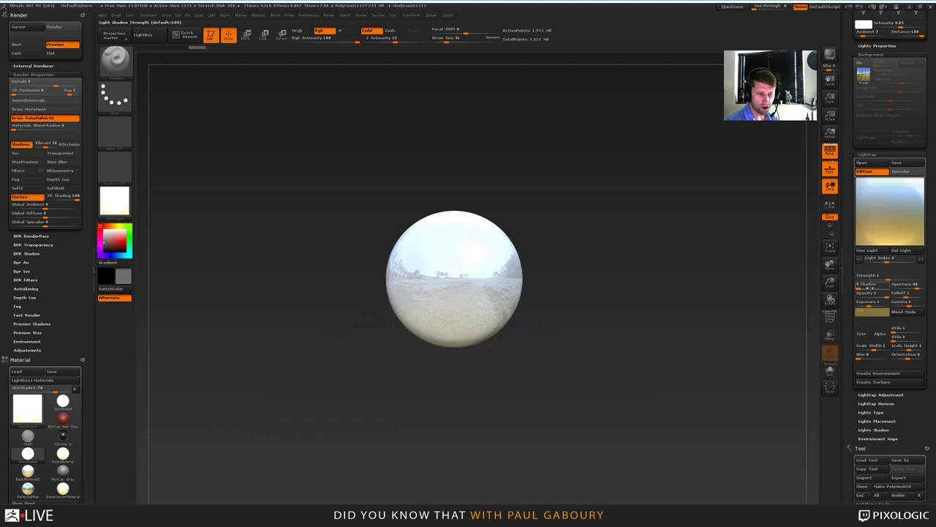
pyautogui.click(870, 231)
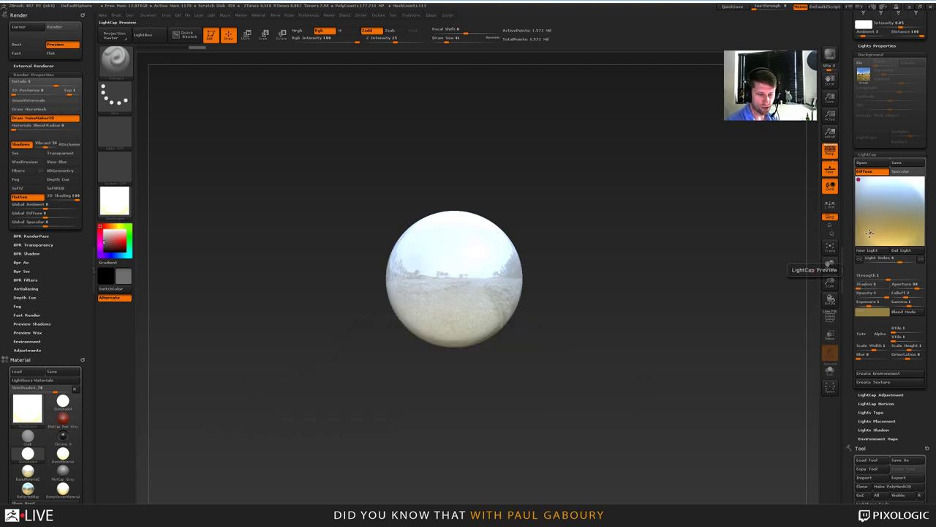
pyautogui.click(897, 224)
pyautogui.click(898, 224)
pyautogui.click(903, 197)
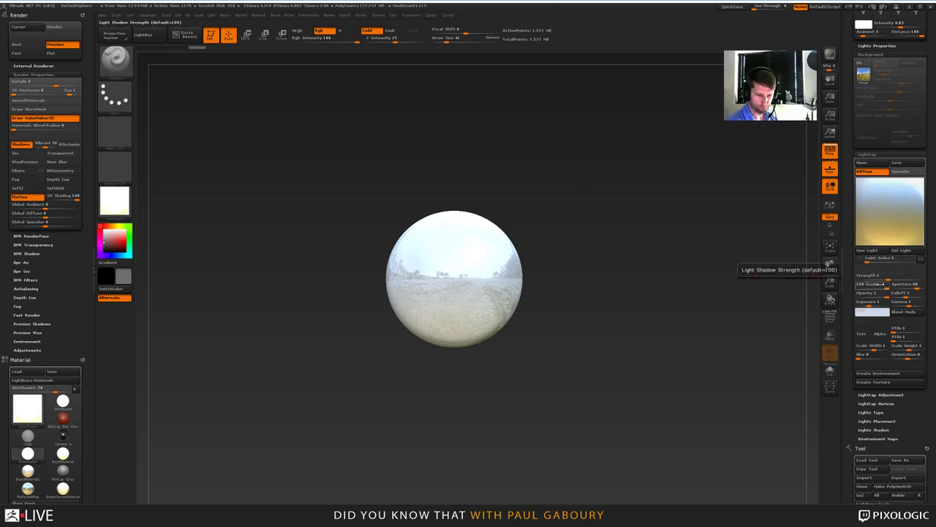
pyautogui.click(881, 196)
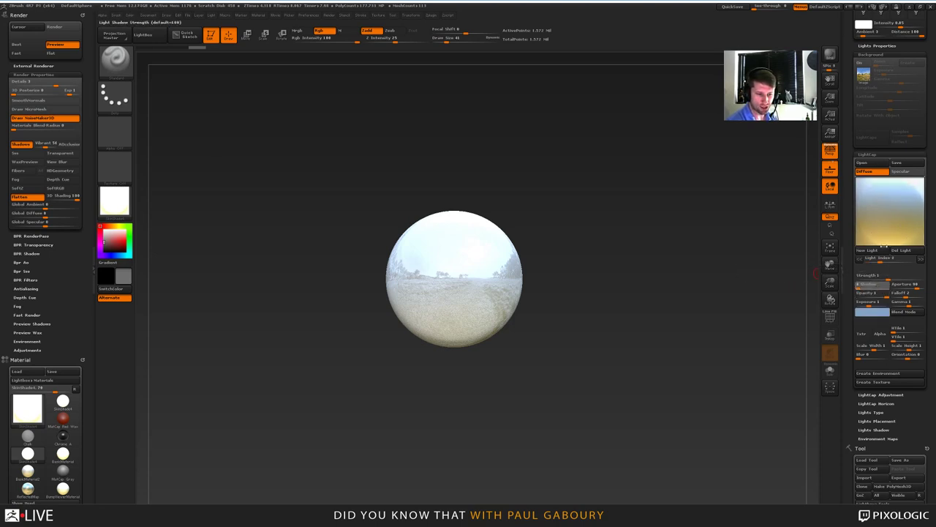
# Step: Drag the selected light's Shadow strength down and BPR render the sphere
pyautogui.moveTo(862, 285); pyautogui.dragTo(868, 286)
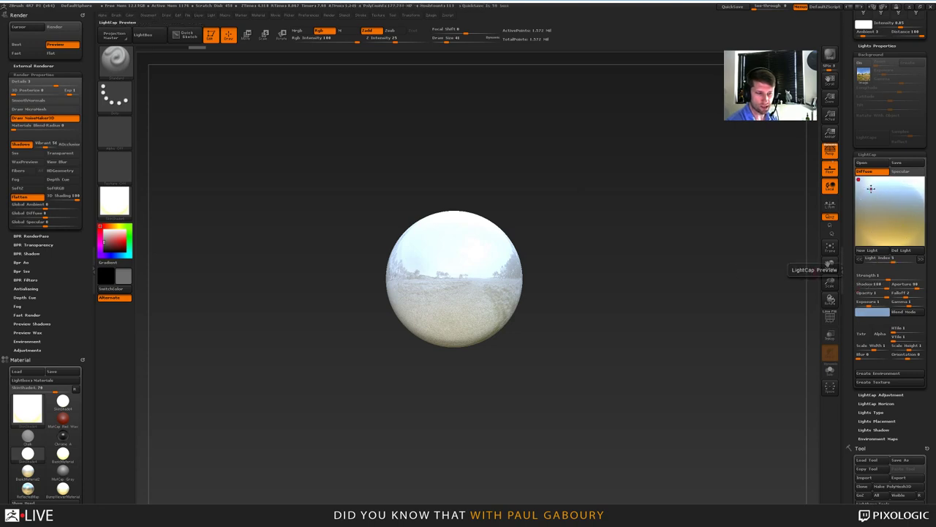
pyautogui.moveTo(881, 284); pyautogui.dragTo(858, 287)
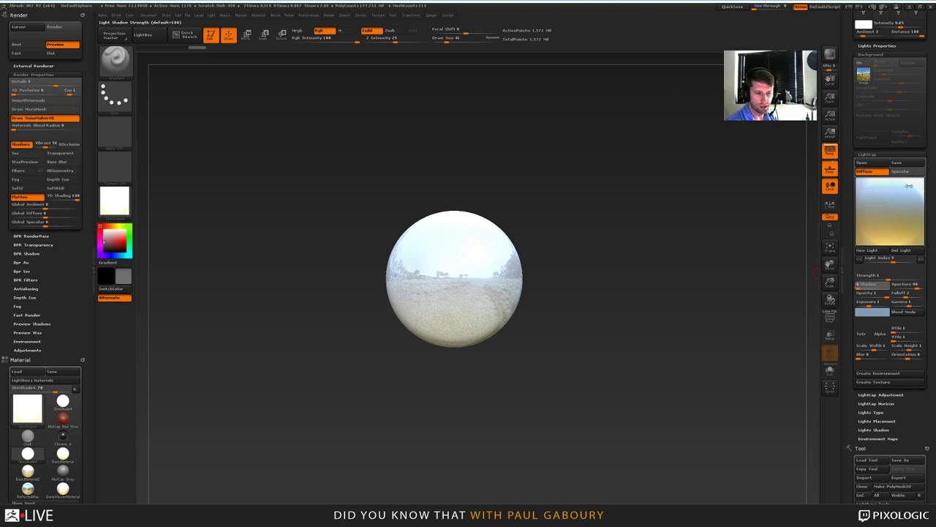
pyautogui.click(829, 56)
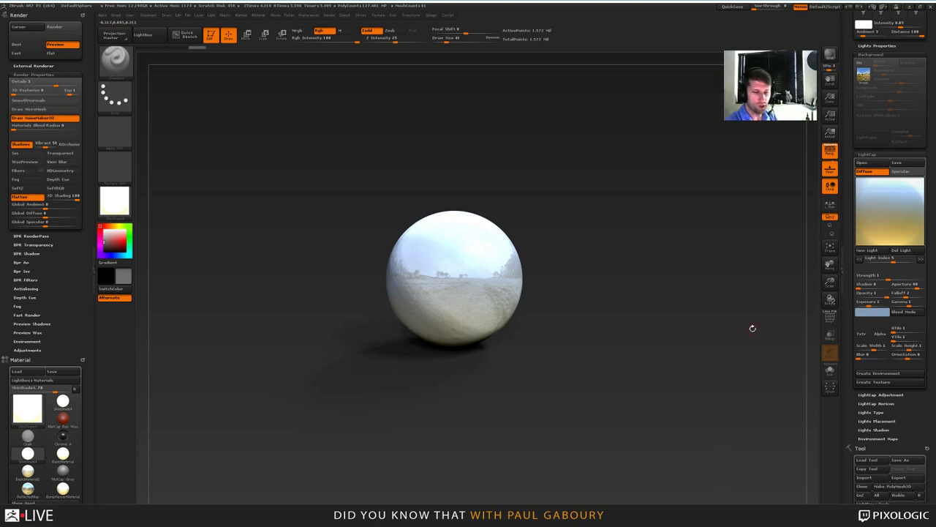
# Step: Delete all five LightCap lights with Del Light and collapse the LightCap subpalette
pyautogui.moveTo(928, 238)
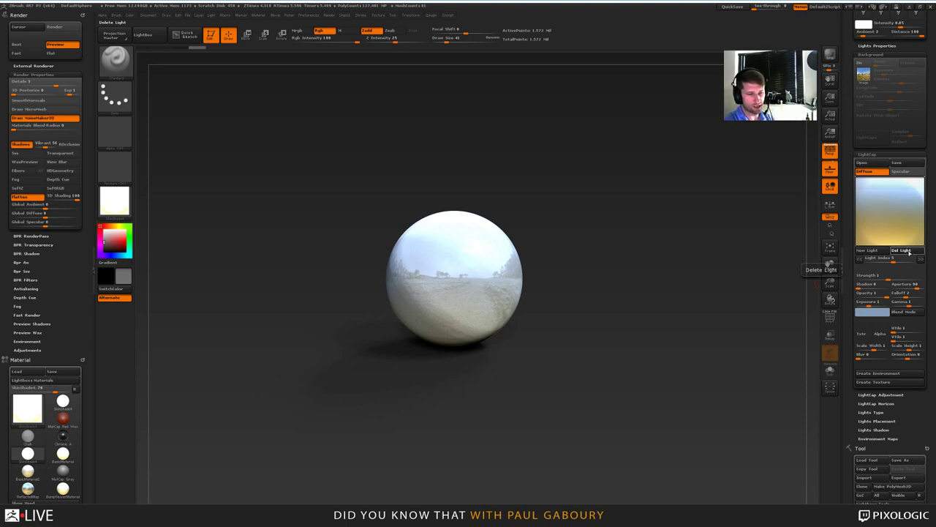
pyautogui.click(909, 250)
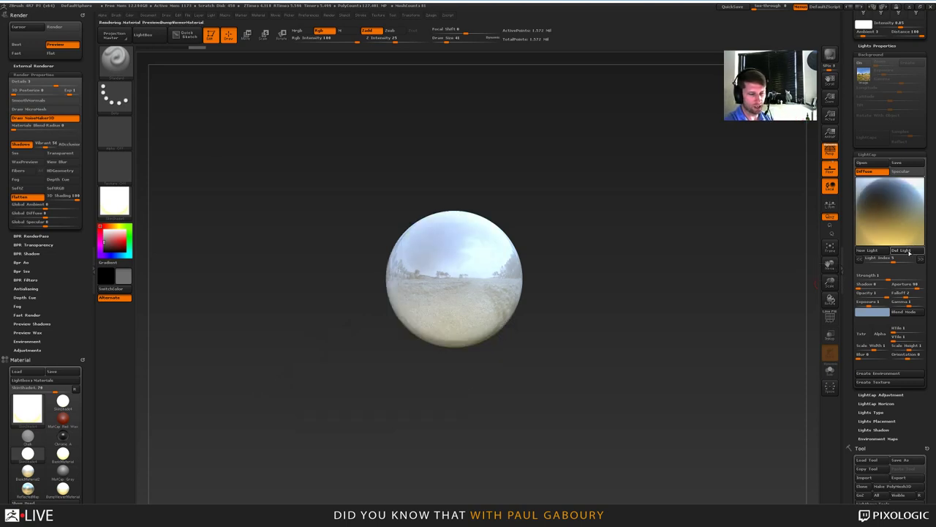
pyautogui.click(910, 251)
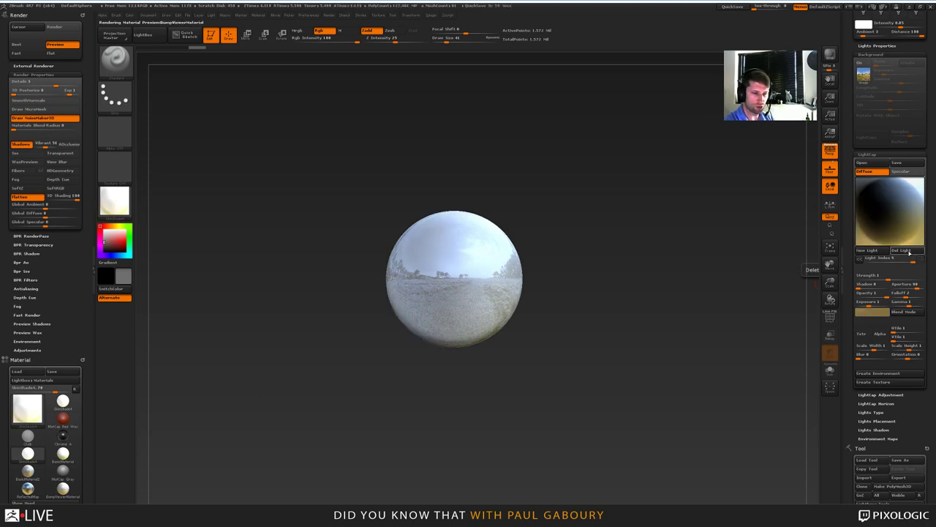
pyautogui.click(909, 250)
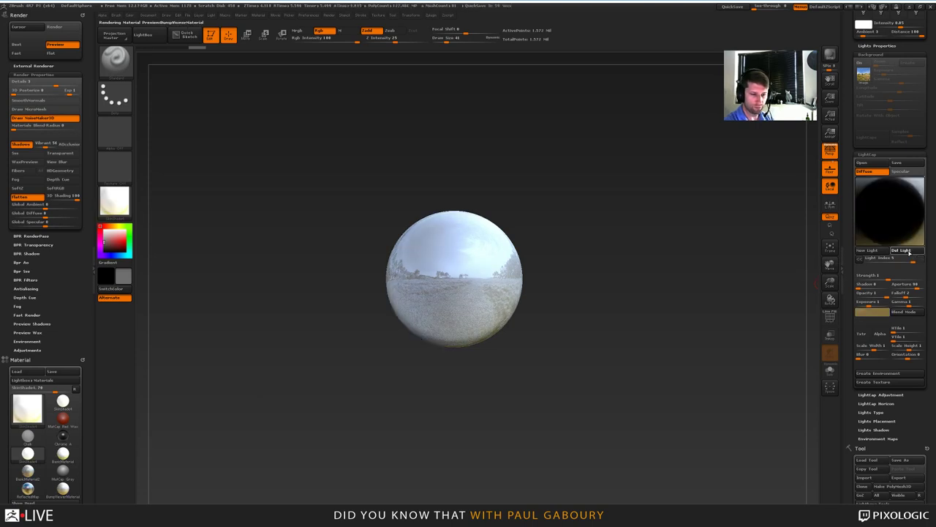
pyautogui.click(909, 251)
pyautogui.click(909, 251)
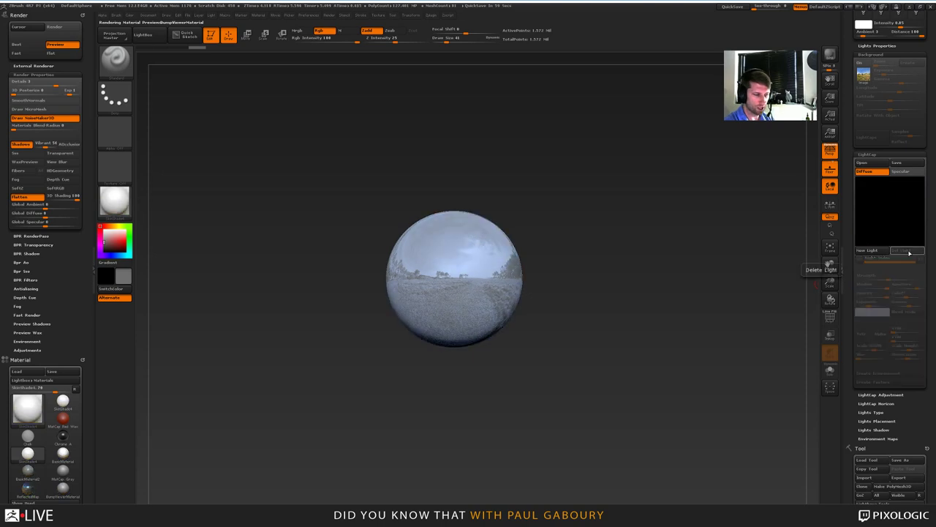
pyautogui.click(868, 154)
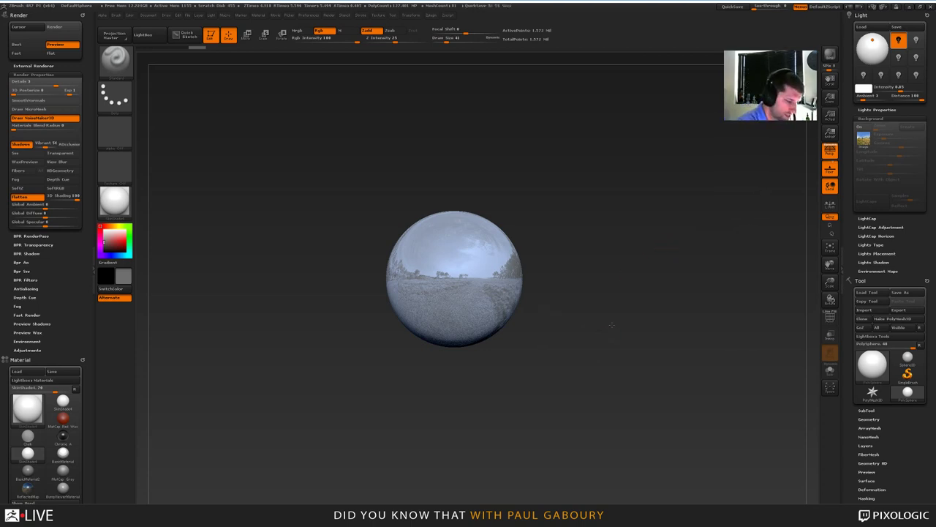
# Step: Move the main light on the placement sphere, then BPR render the sphere from two angles
pyautogui.click(829, 55)
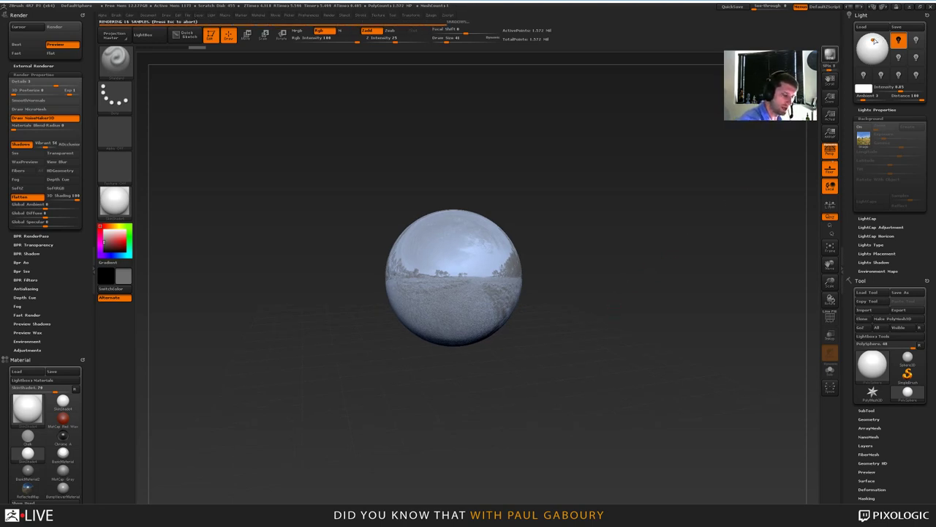
pyautogui.moveTo(874, 40)
pyautogui.mouseDown()
pyautogui.moveTo(868, 54)
pyautogui.moveTo(882, 40)
pyautogui.moveTo(872, 26)
pyautogui.mouseUp()
pyautogui.hotkey('shift', 'r')
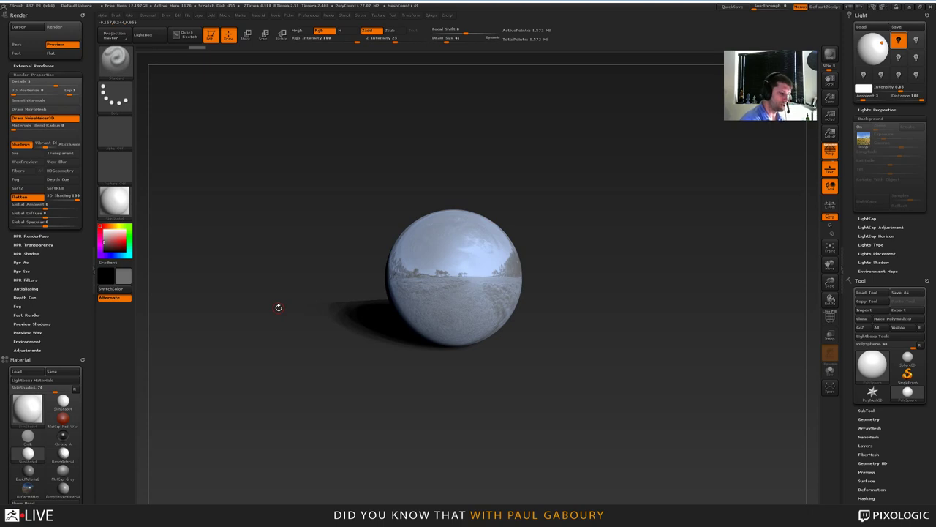
pyautogui.moveTo(278, 308); pyautogui.dragTo(333, 299)
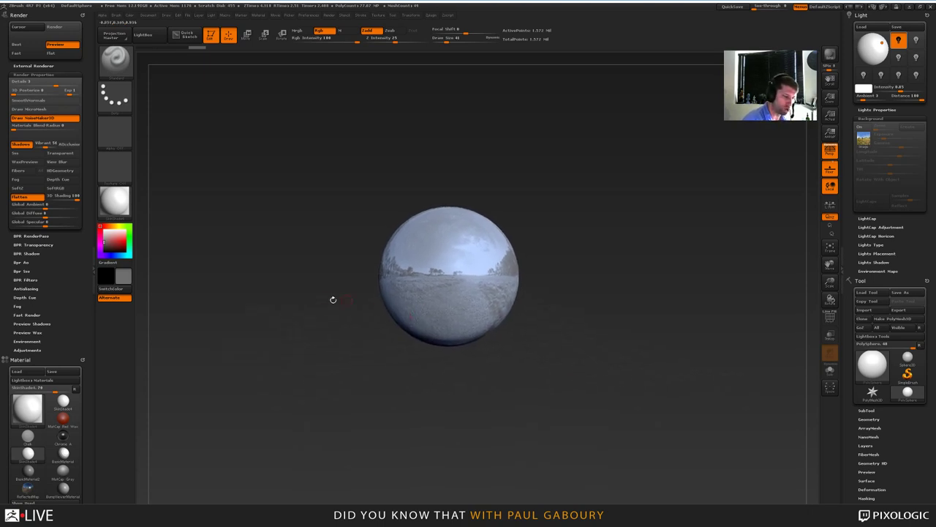
pyautogui.click(831, 56)
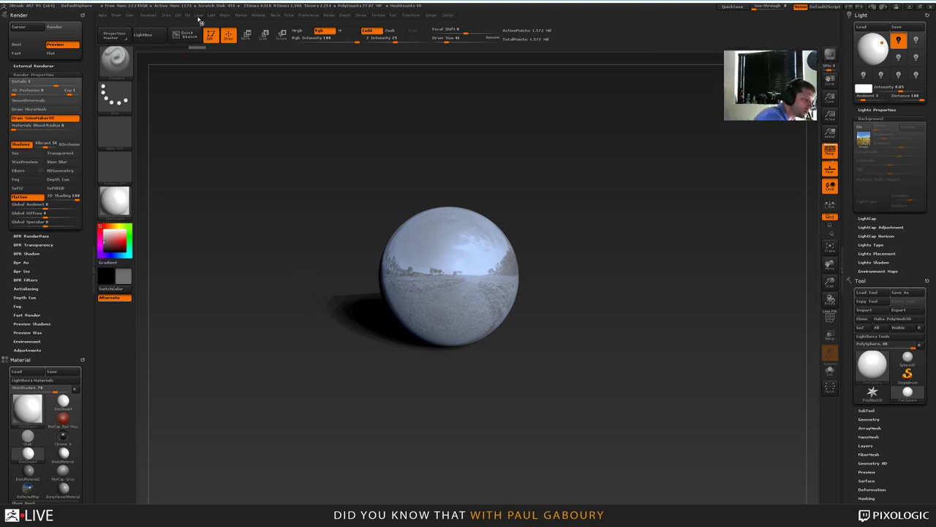
# Step: Change the Draw menu floor grid size, rotate and zoom the sphere, and BPR render
pyautogui.click(168, 16)
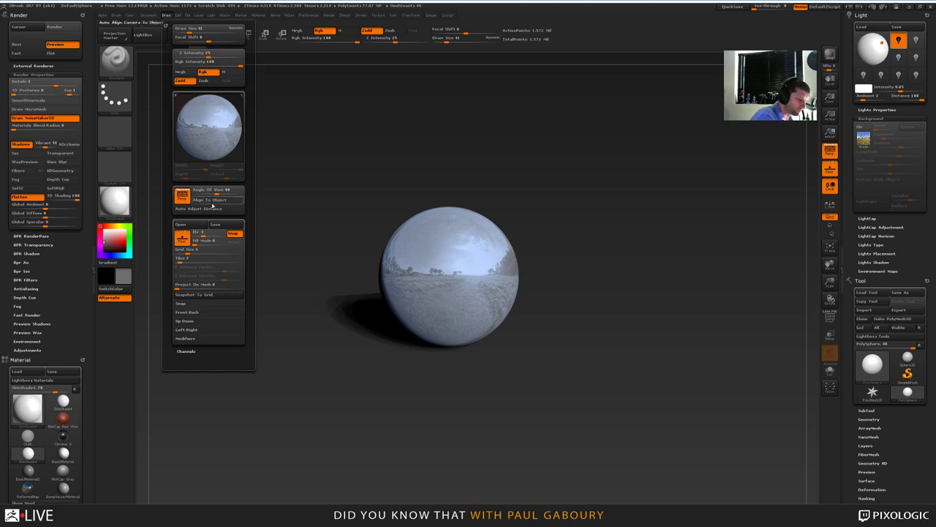
pyautogui.click(194, 251)
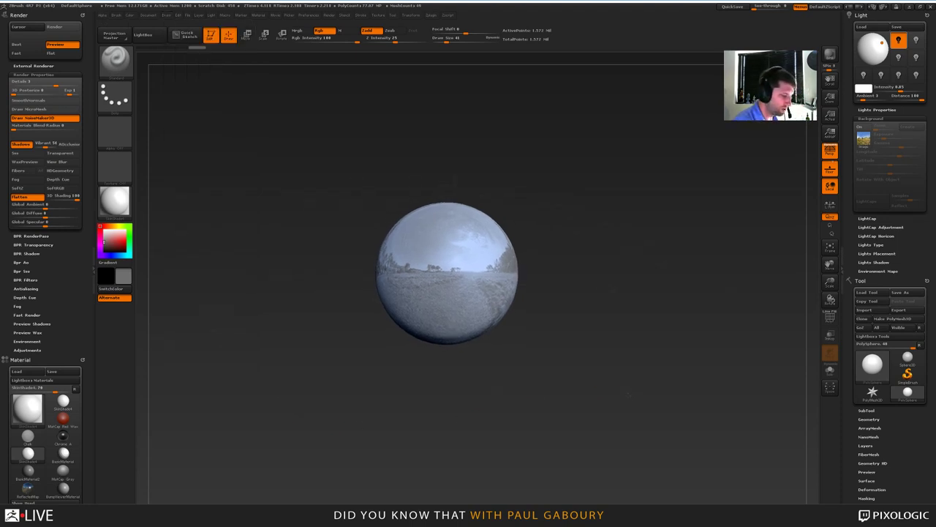
pyautogui.moveTo(627, 394); pyautogui.dragTo(651, 379)
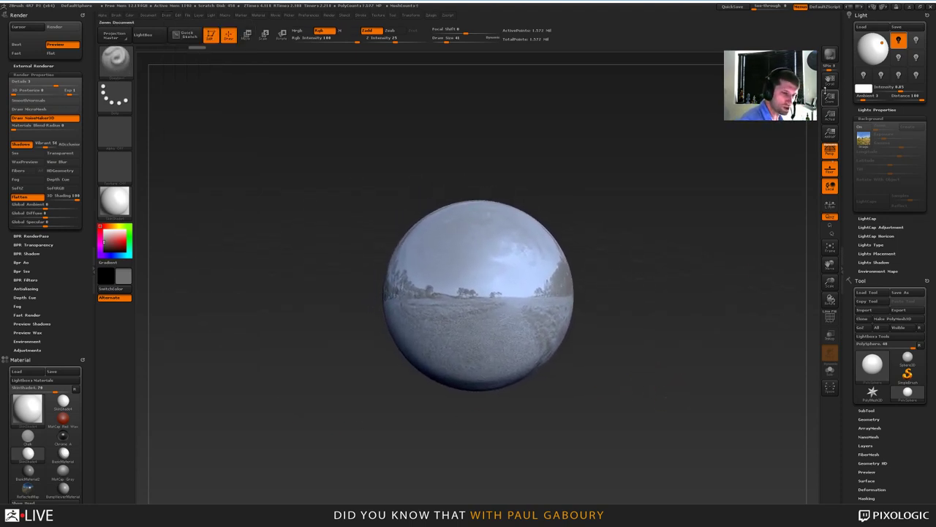
pyautogui.click(829, 55)
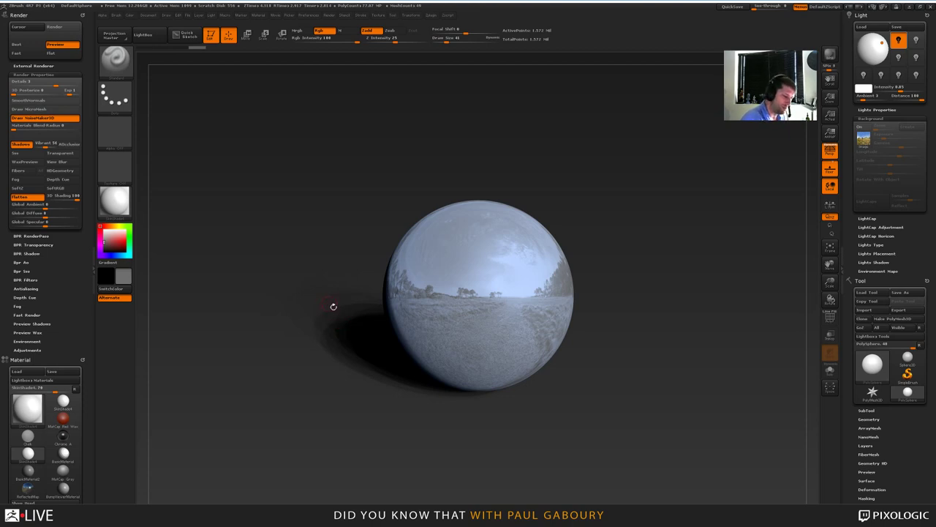
# Step: Expand BPR Shadow, set FStrength to 1, and BPR render the sphere
pyautogui.click(33, 253)
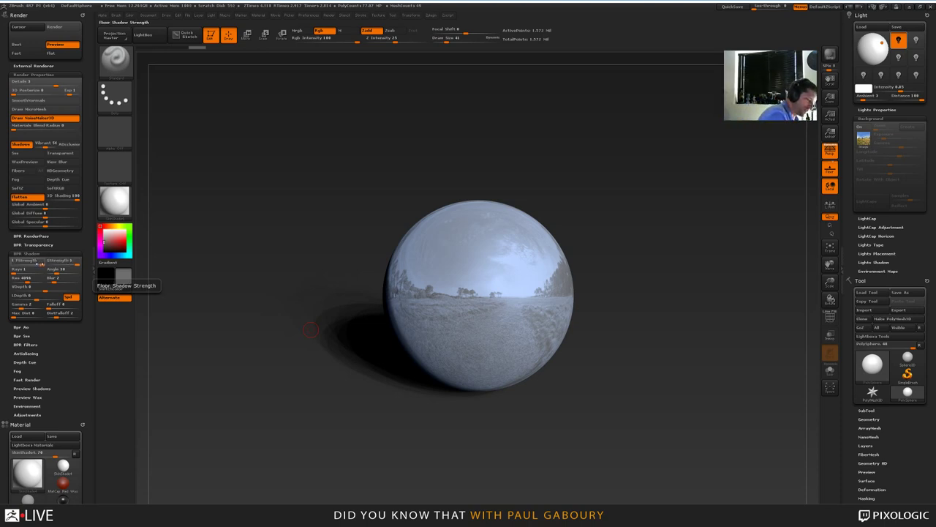
pyautogui.click(29, 260)
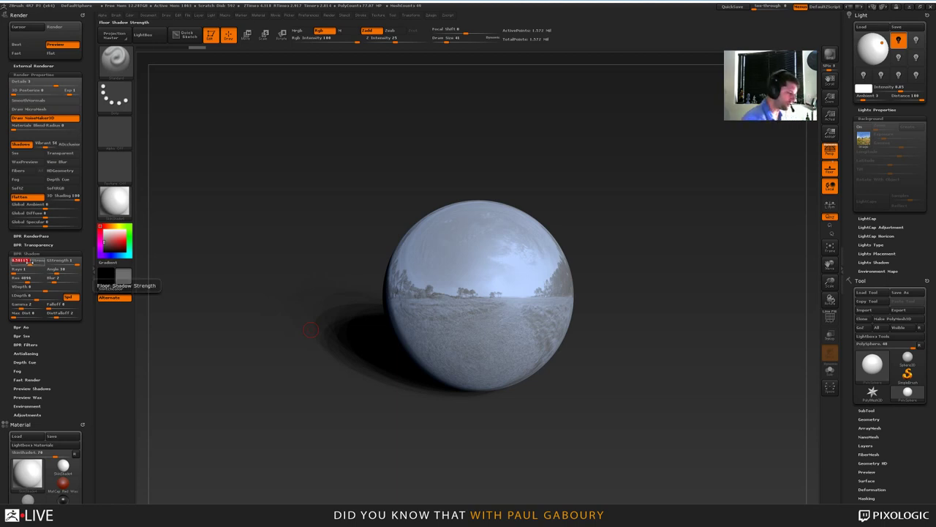
pyautogui.write('1')
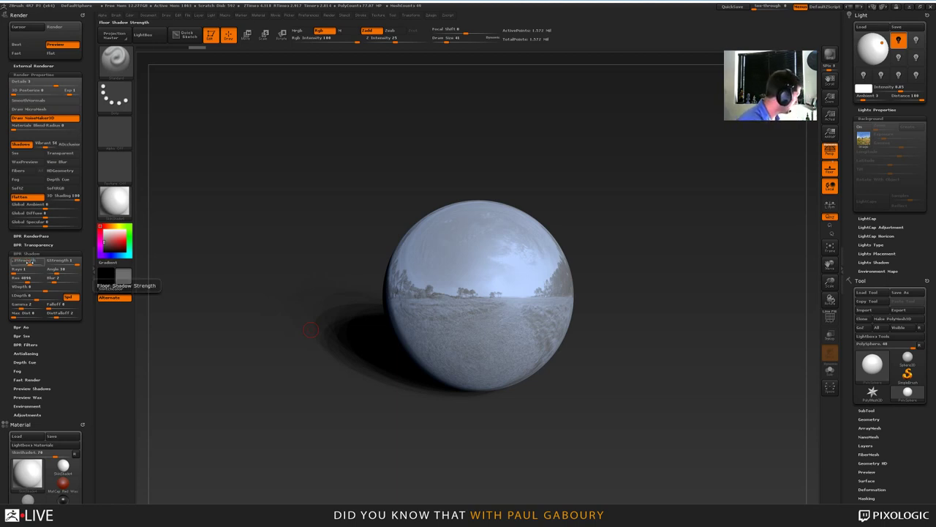
pyautogui.press('Return')
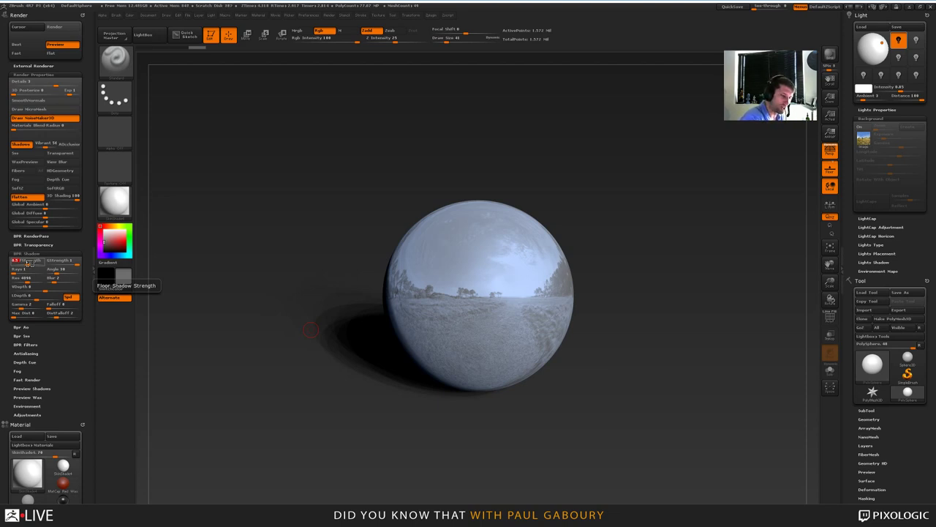
pyautogui.click(830, 55)
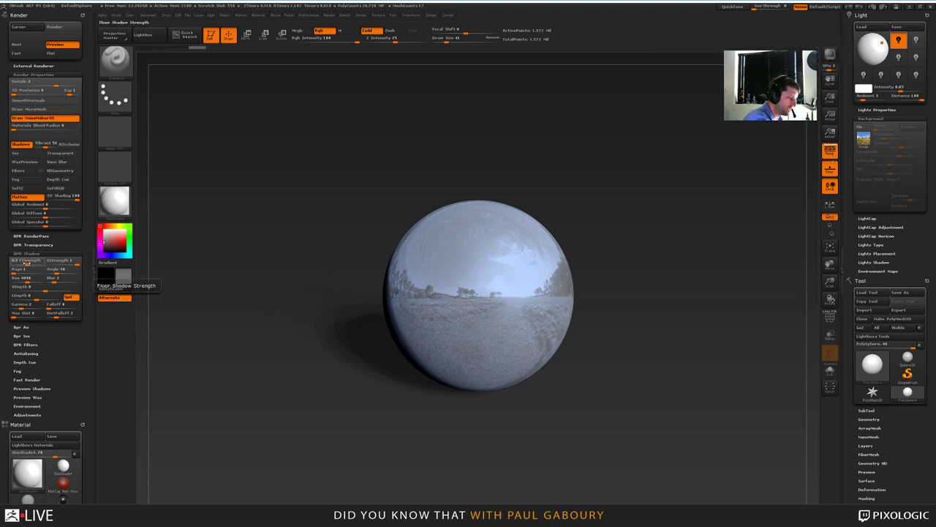
# Step: Edit the FStrength value again and re-render a BPR preview
pyautogui.click(26, 263)
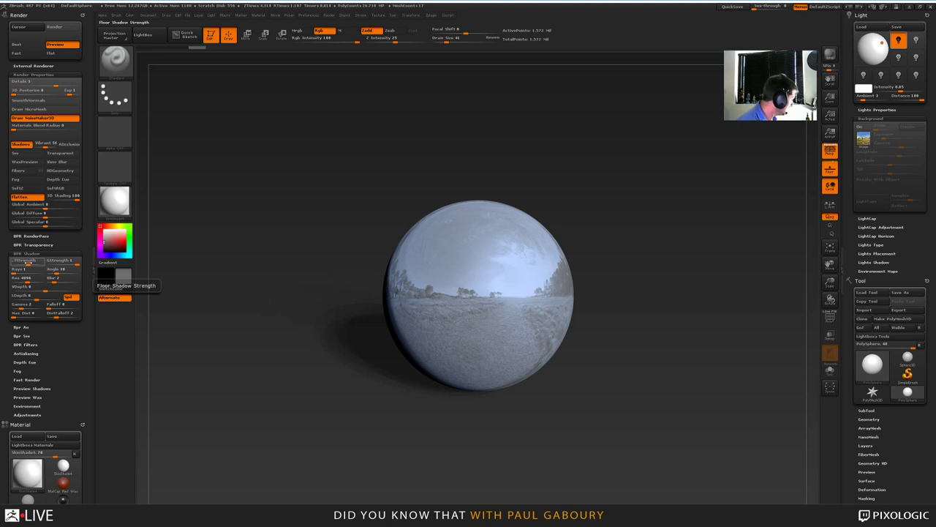
pyautogui.click(830, 54)
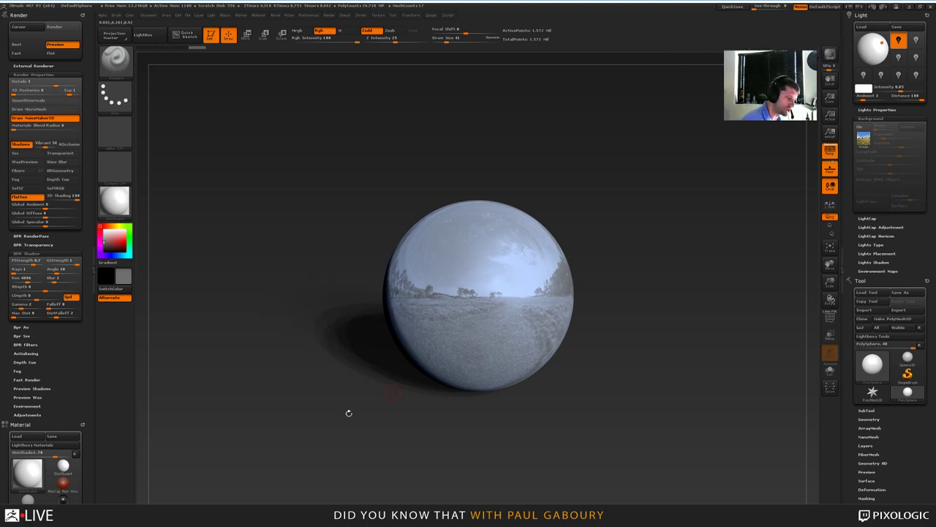
pyautogui.click(33, 264)
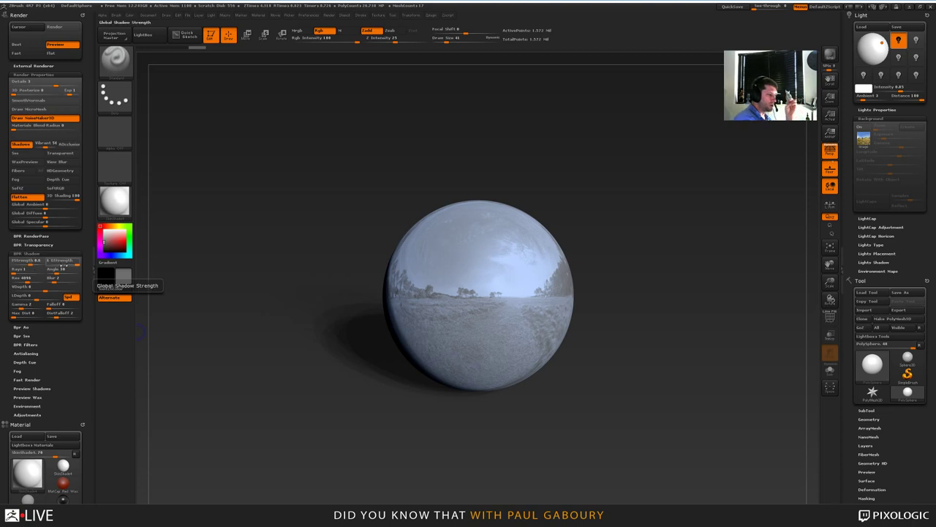
# Step: Set the BPR Shadow GStrength to 0.7 and re-render the sphere
pyautogui.click(72, 262)
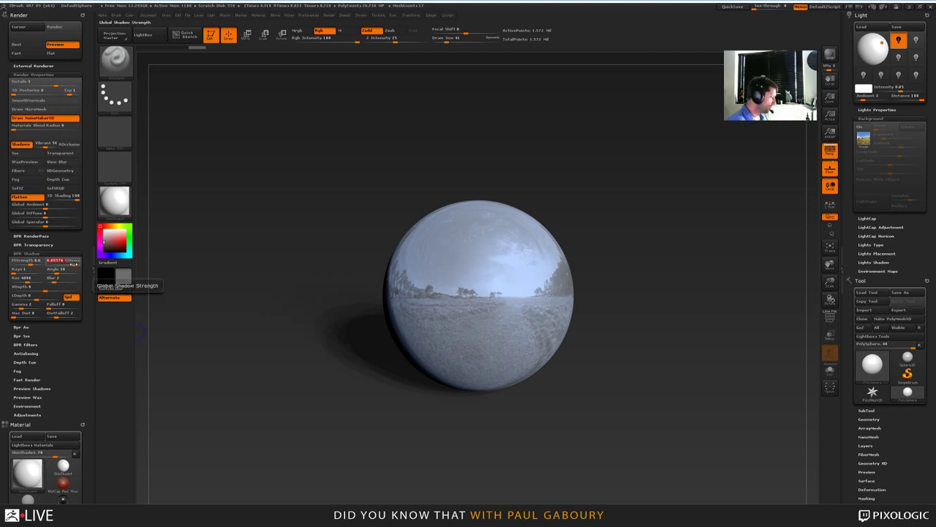
pyautogui.press('Return')
pyautogui.click(73, 262)
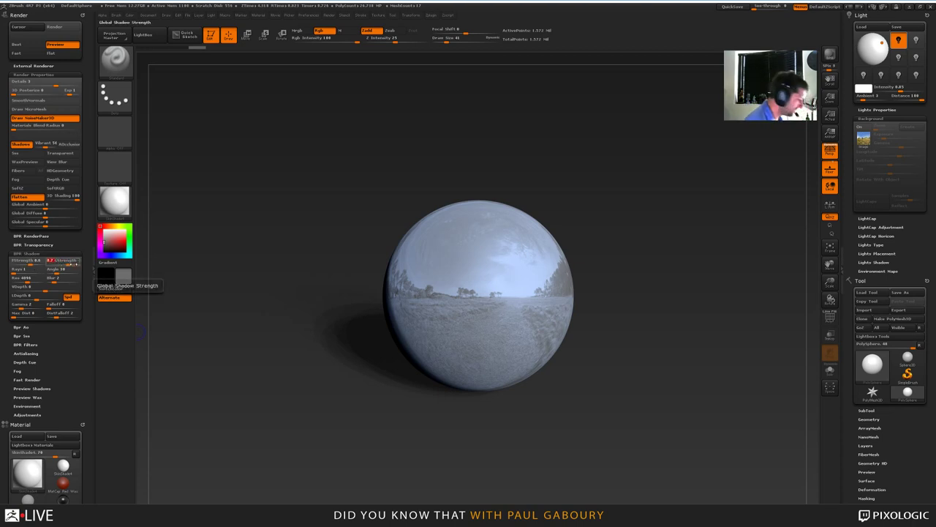
pyautogui.hotkey('shift', 'r')
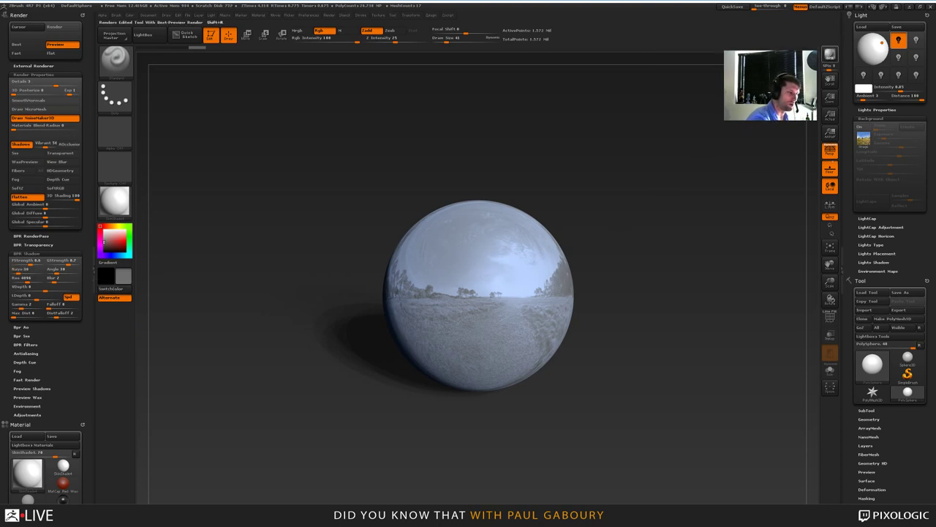
pyautogui.click(830, 54)
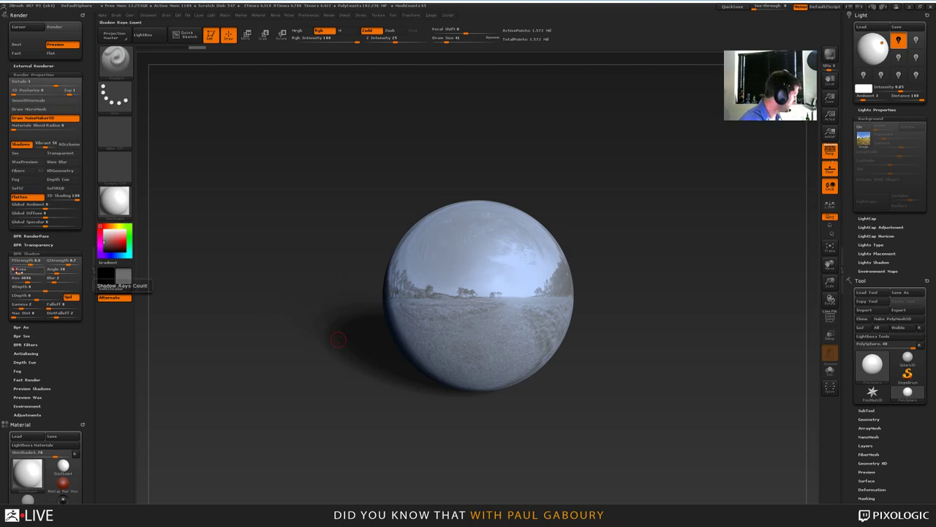
# Step: BPR render the sphere, then set the shadow Angle to 1
pyautogui.hotkey('shift', 'r')
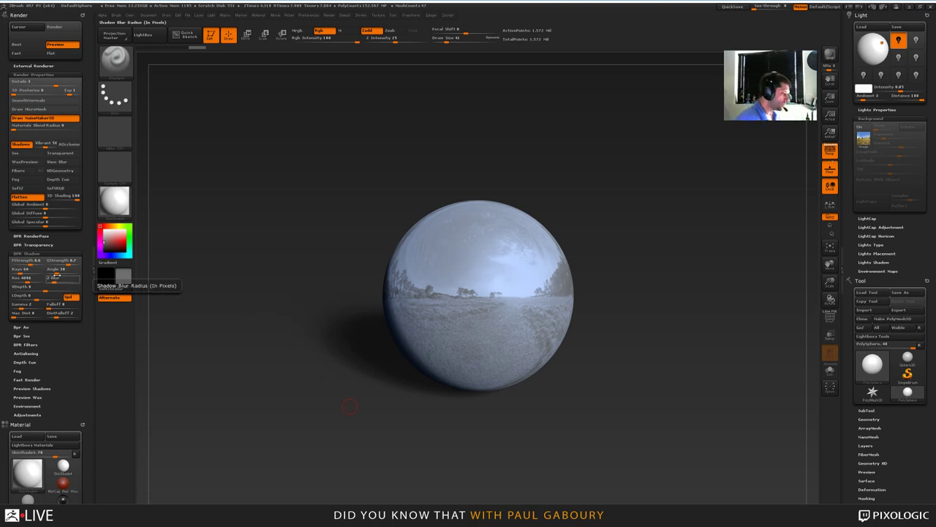
pyautogui.click(58, 269)
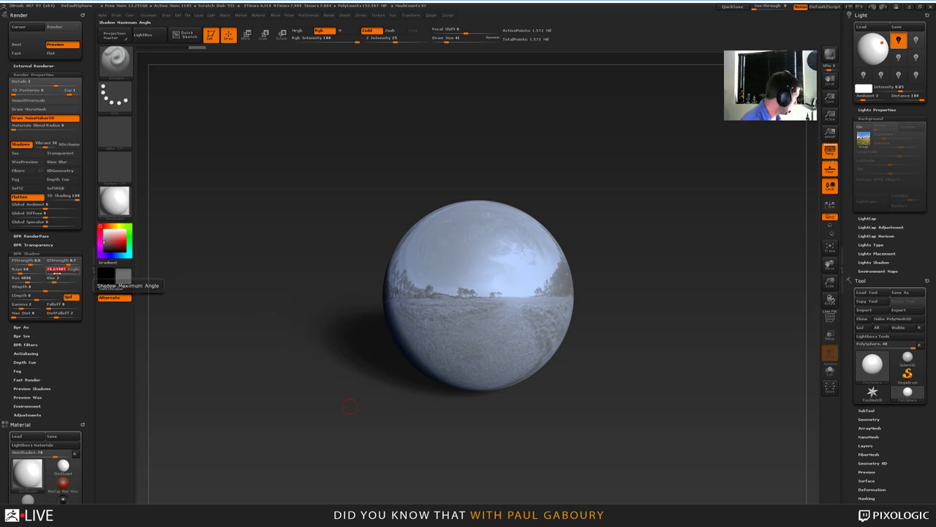
pyautogui.write('1')
pyautogui.press('Return')
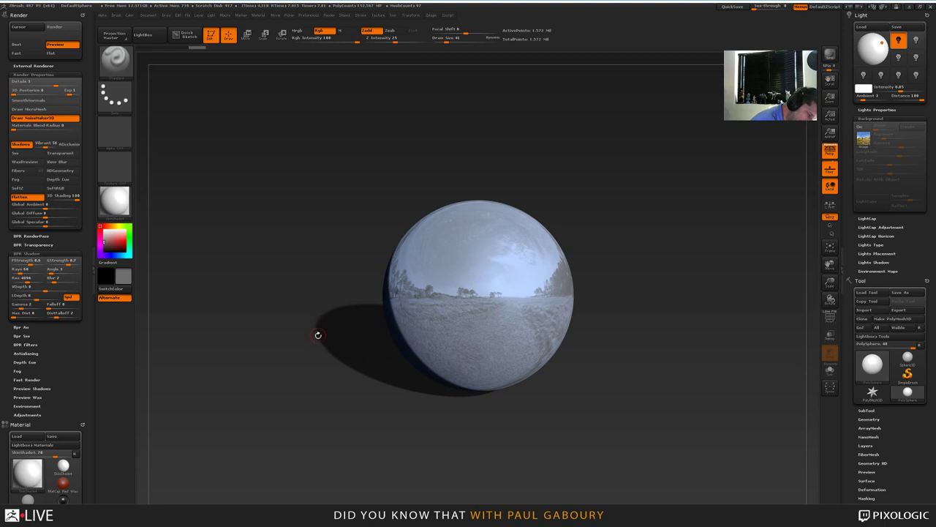
# Step: Lower the shadow Rays count, widen the Angle slightly, and BPR render the sphere
pyautogui.press('s')
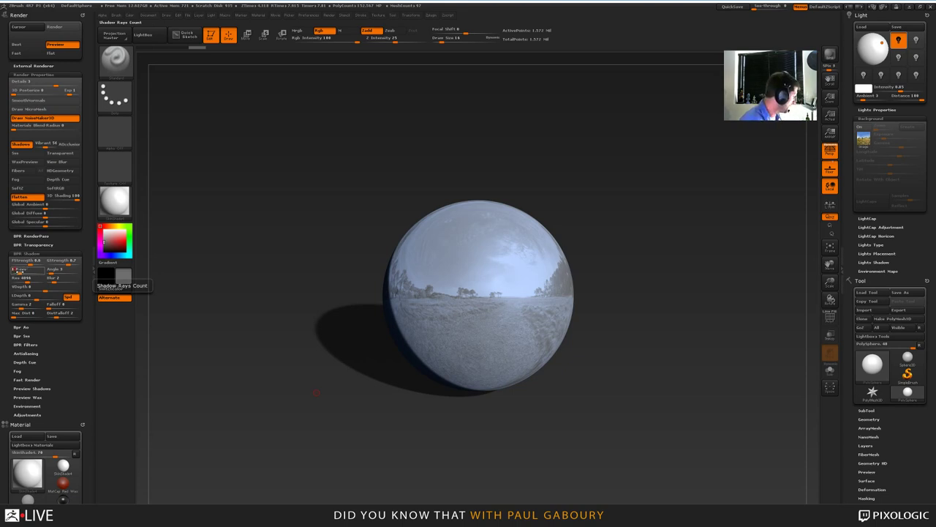
pyautogui.click(18, 270)
pyautogui.click(829, 54)
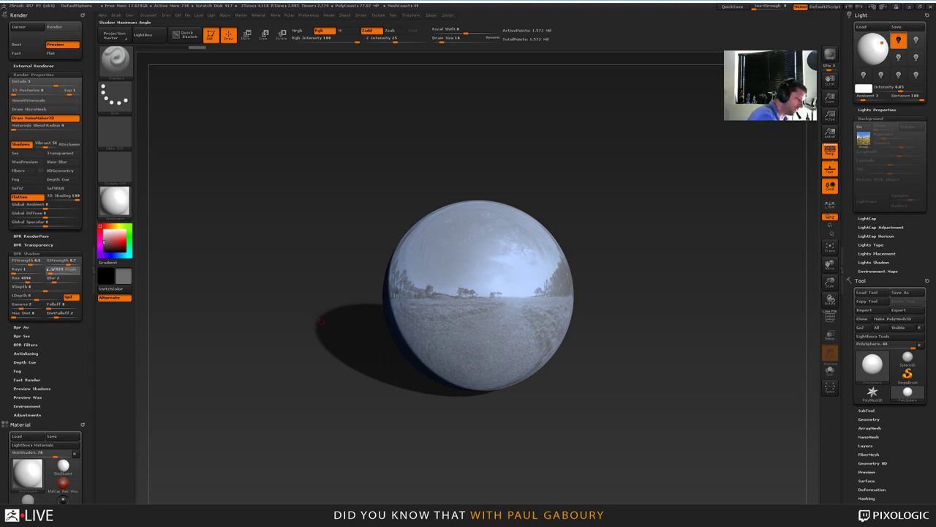
pyautogui.click(829, 57)
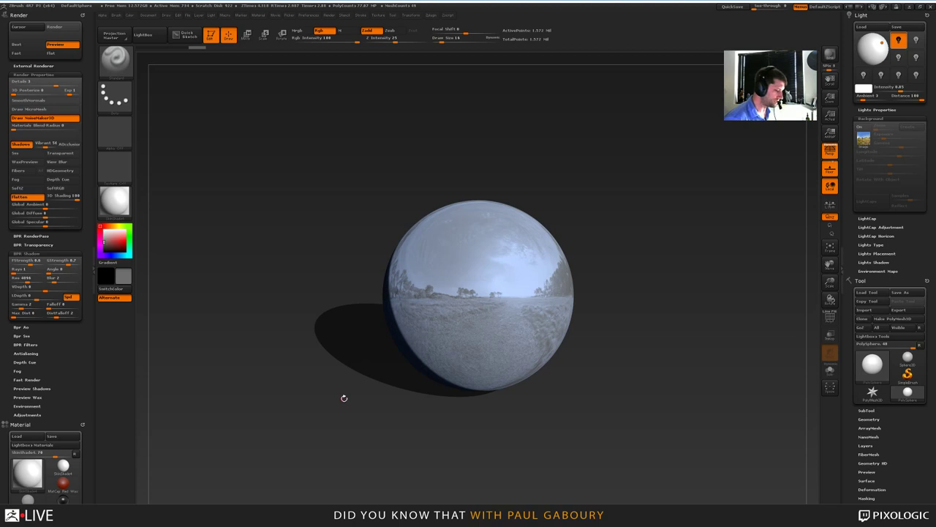
# Step: Switch to Photoshop and create a new white 2118 × 1290 px document
pyautogui.press('super')
pyautogui.click(343, 493)
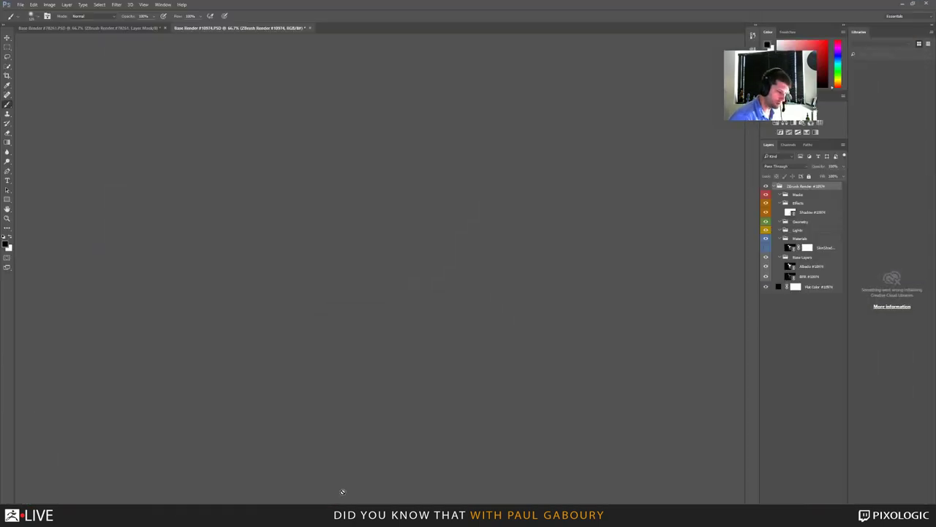
pyautogui.hotkey('ctrl', 'n')
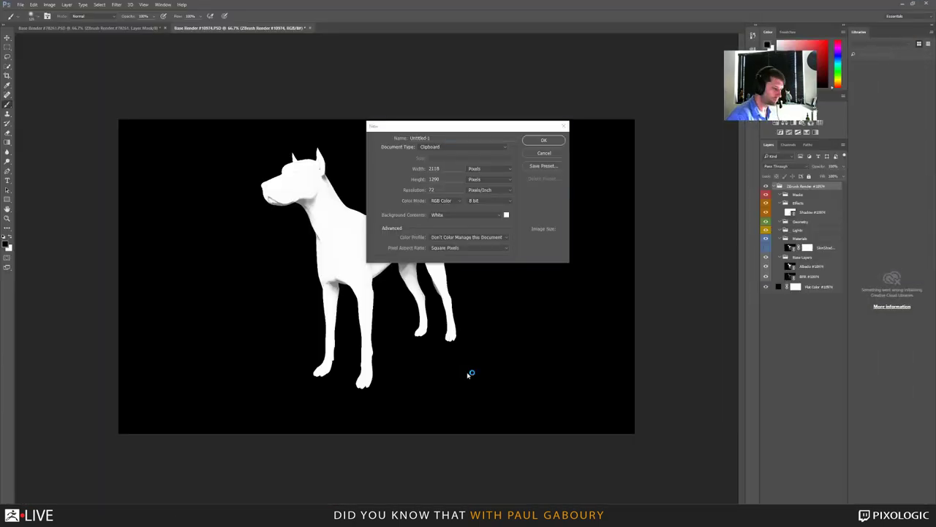
pyautogui.click(544, 153)
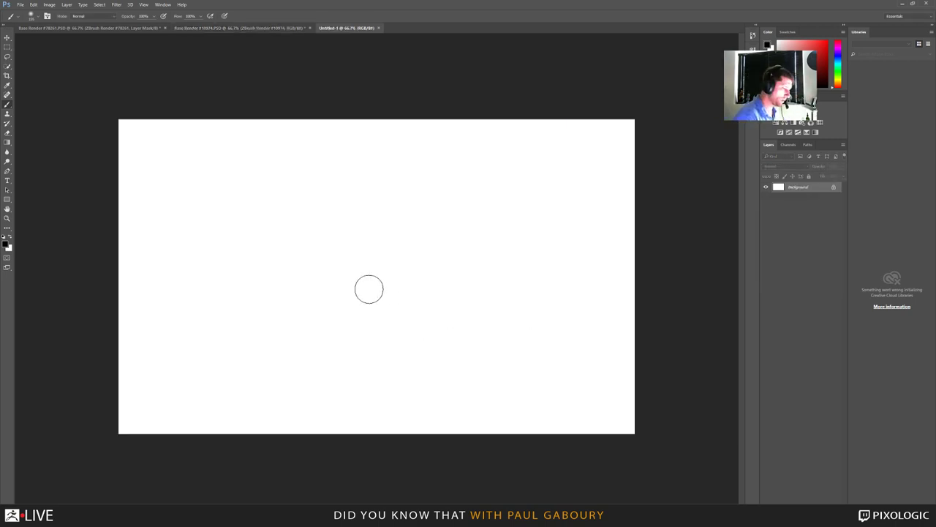
# Step: Paint and undo a test dab with an enlarged brush, then pick the shape tools
pyautogui.press(']')
pyautogui.press(']')
pyautogui.press(']')
pyautogui.press(']')
pyautogui.press(']')
pyautogui.press(']')
pyautogui.press(']')
pyautogui.press(']')
pyautogui.press(']')
pyautogui.press(']')
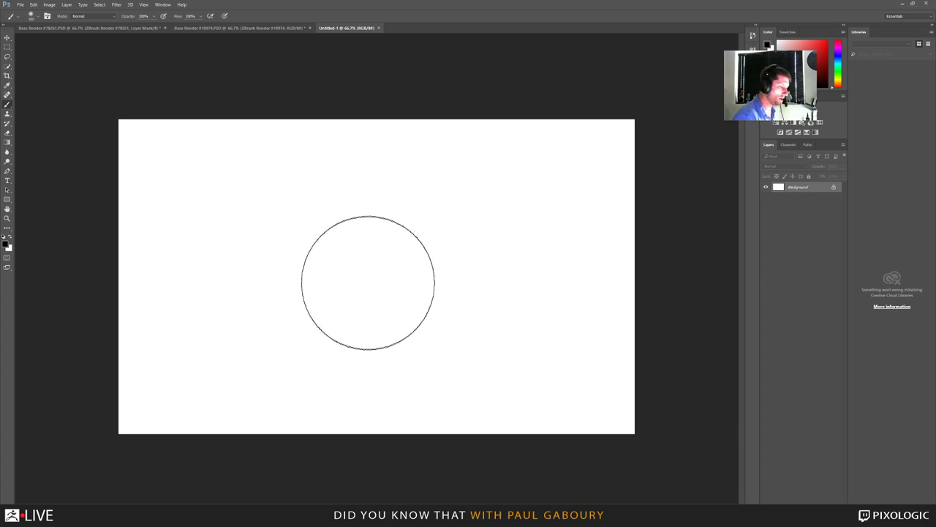
pyautogui.click(370, 283)
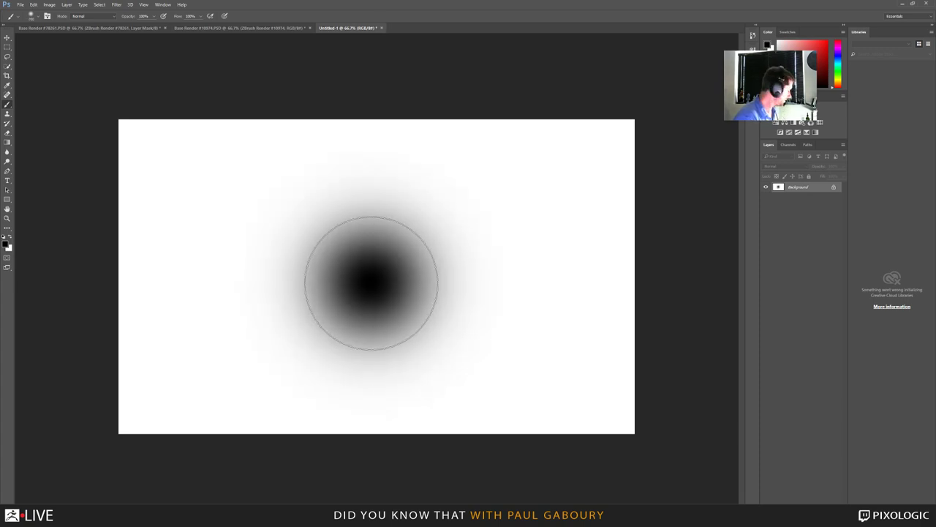
pyautogui.hotkey('ctrl', 'z')
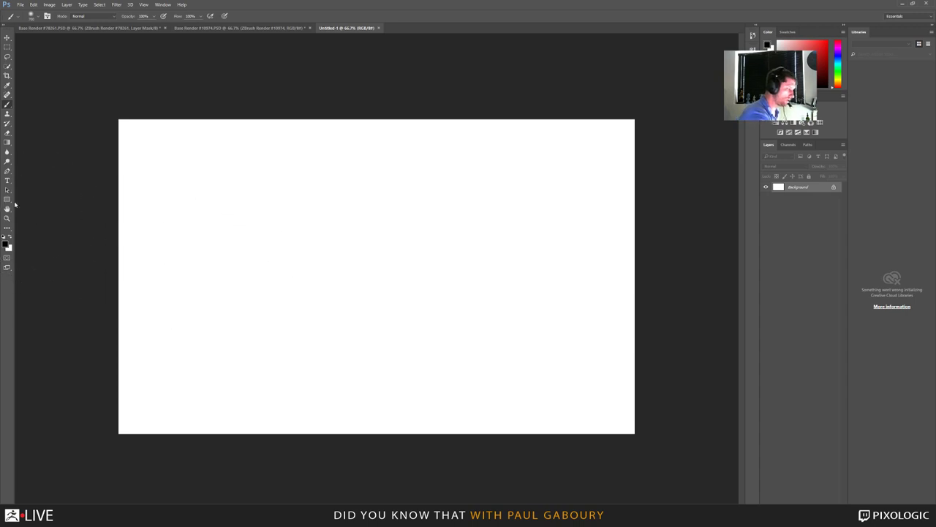
pyautogui.click(8, 199)
# Step: Draw a circle in the middle of the canvas with the Ellipse Tool
pyautogui.rightClick(8, 201)
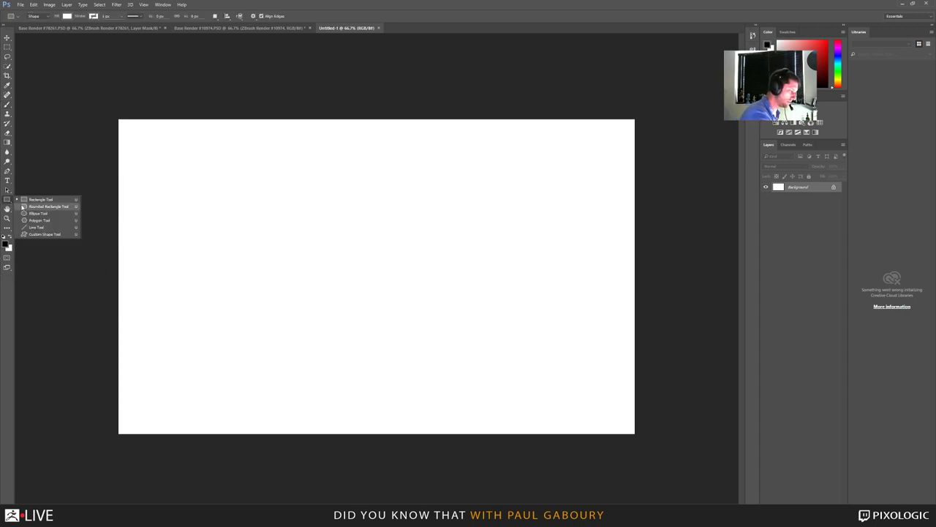
pyautogui.click(37, 213)
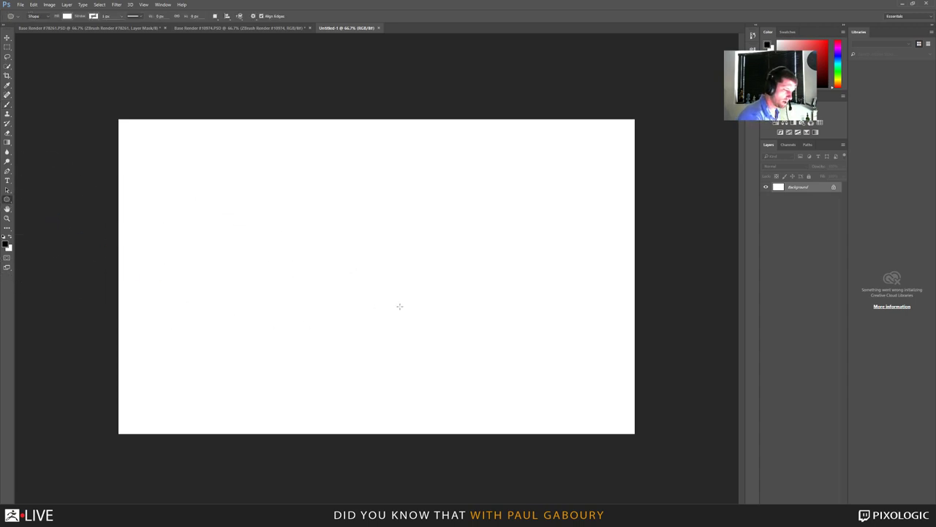
pyautogui.moveTo(399, 305); pyautogui.dragTo(458, 363)
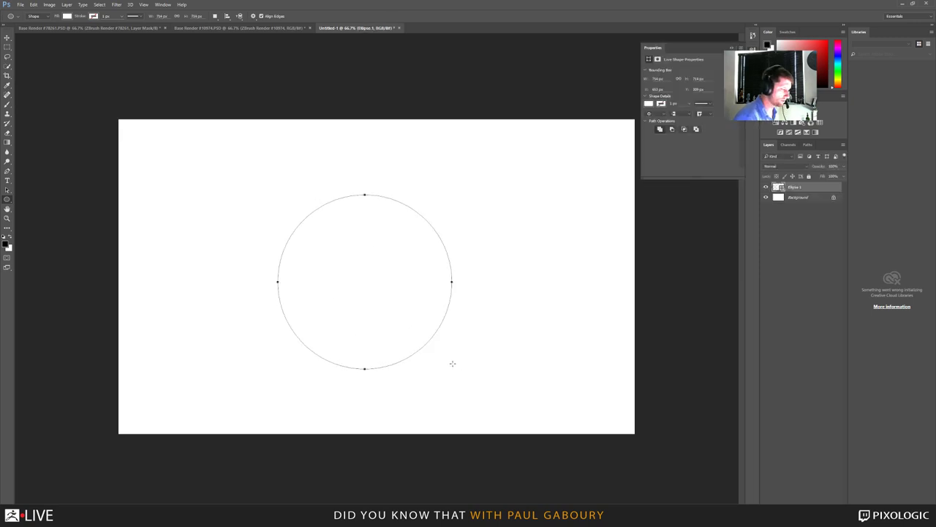
pyautogui.press('x')
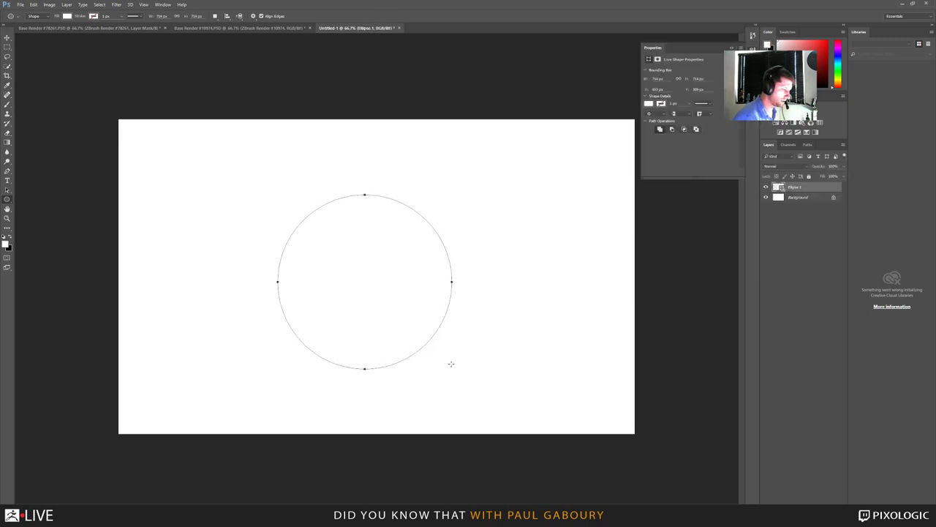
pyautogui.keyDown('alt'); pyautogui.keyDown('shift'); pyautogui.moveTo(368, 278); pyautogui.dragTo(458, 361); pyautogui.keyUp('shift'); pyautogui.keyUp('alt')
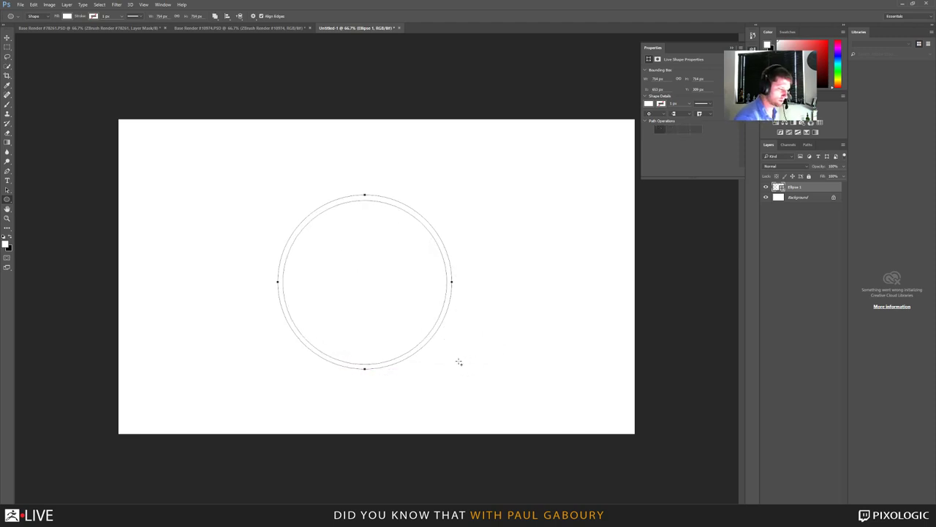
# Step: Fill the Ellipse 1 circle with a green swatch
pyautogui.click(796, 196)
pyautogui.click(794, 188)
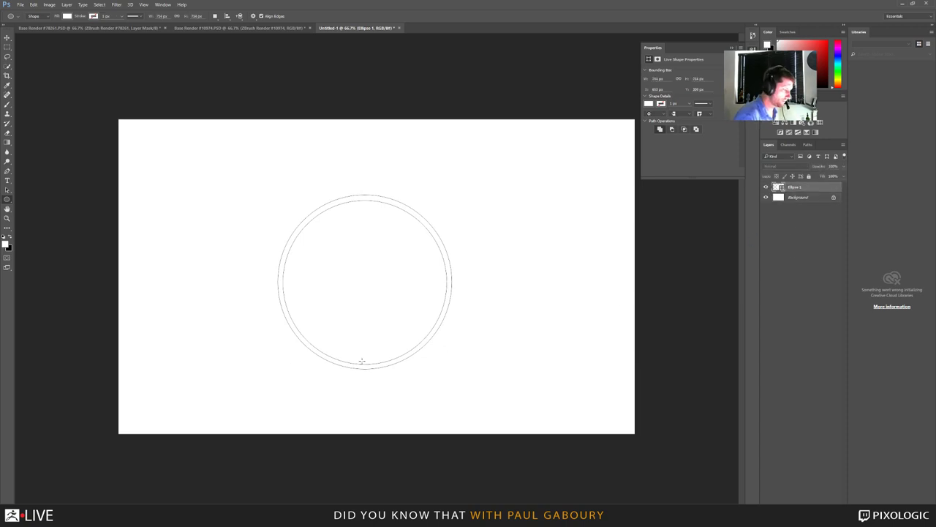
pyautogui.click(67, 16)
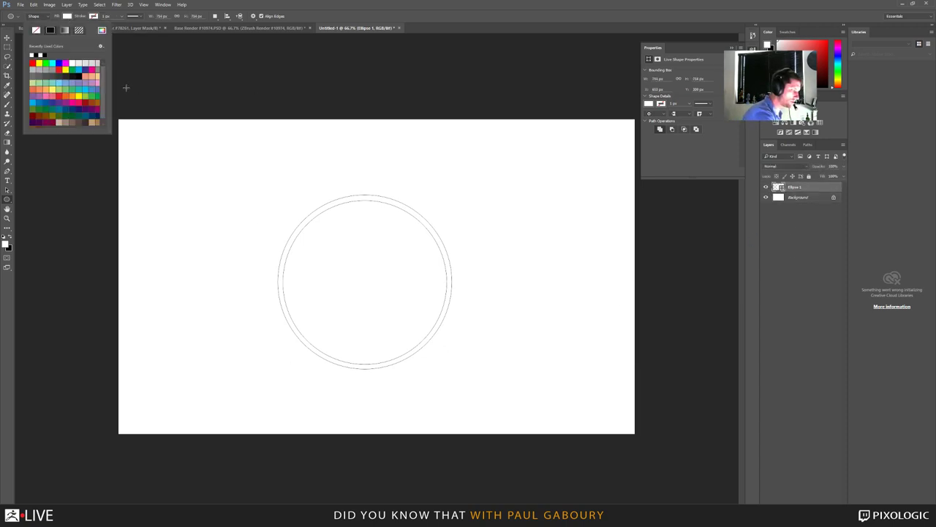
pyautogui.click(74, 88)
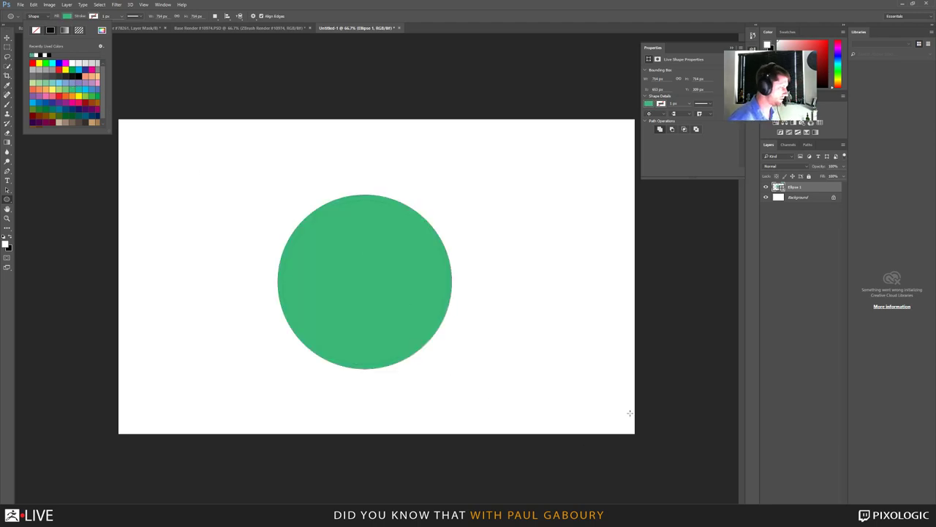
pyautogui.click(8, 104)
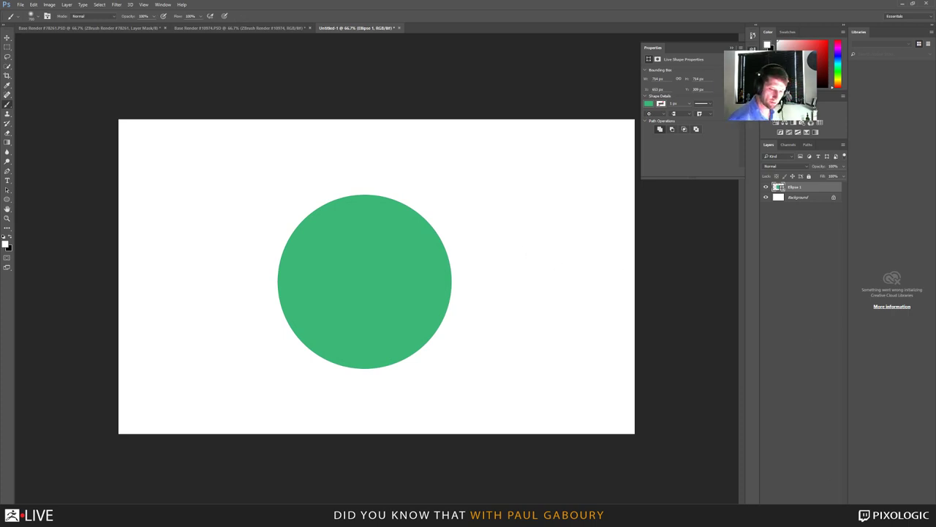
# Step: On a new layer, paint a red lamp head, stand, legs and cord with a smaller brush
pyautogui.click(828, 497)
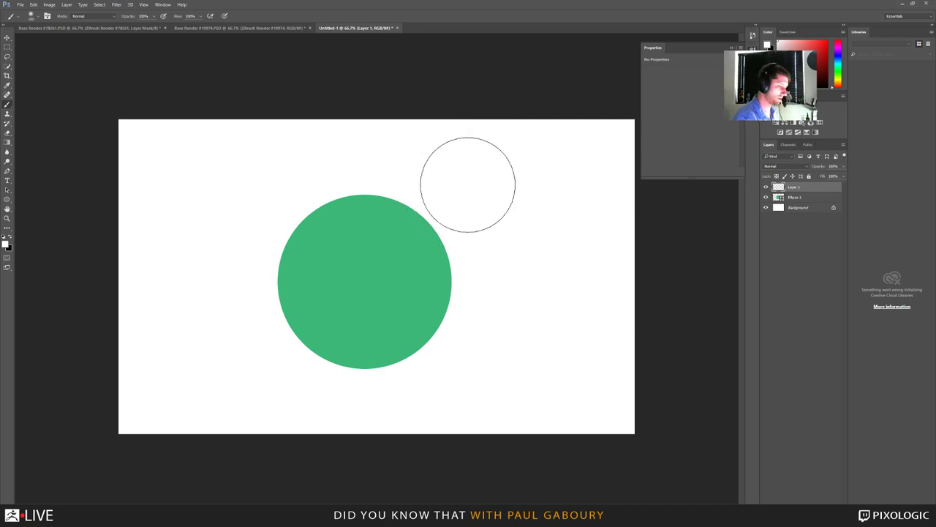
pyautogui.press('[')
pyautogui.press('[')
pyautogui.press('[')
pyautogui.press('[')
pyautogui.press('[')
pyautogui.press('[')
pyautogui.press('[')
pyautogui.press('[')
pyautogui.press('[')
pyautogui.press('[')
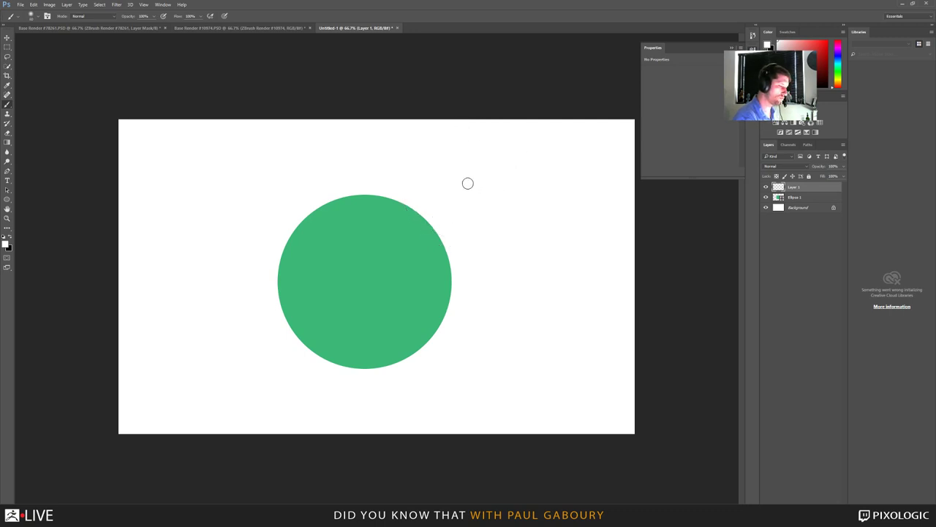
pyautogui.press('[')
pyautogui.press('[')
pyautogui.press('[')
pyautogui.press('[')
pyautogui.press('[')
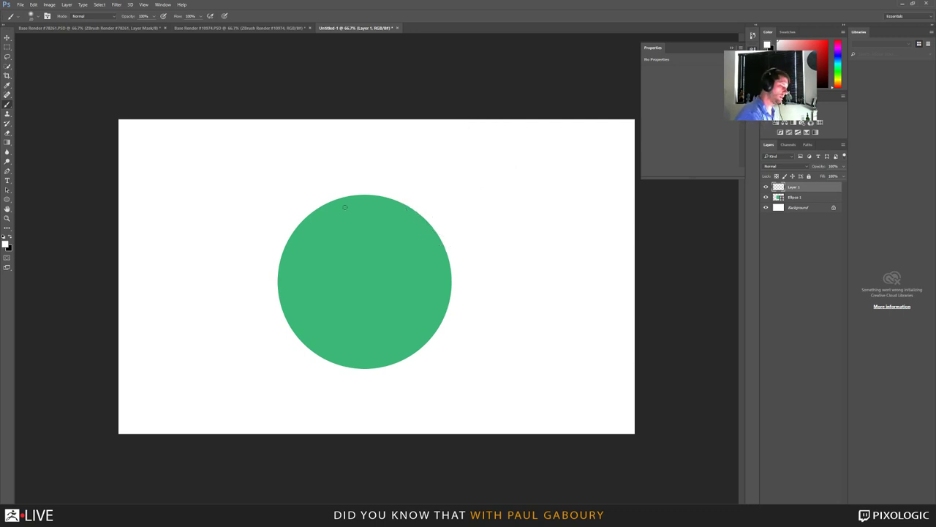
pyautogui.click(7, 245)
pyautogui.click(466, 151)
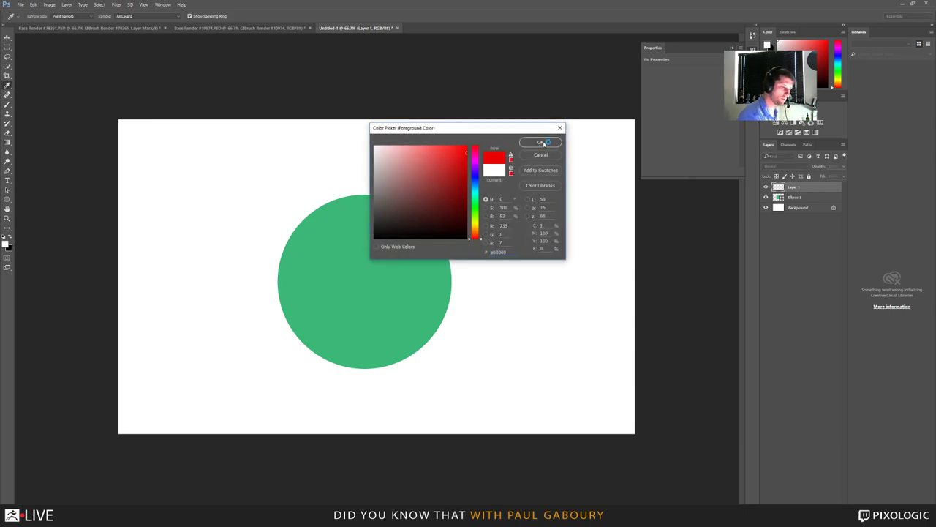
pyautogui.click(540, 143)
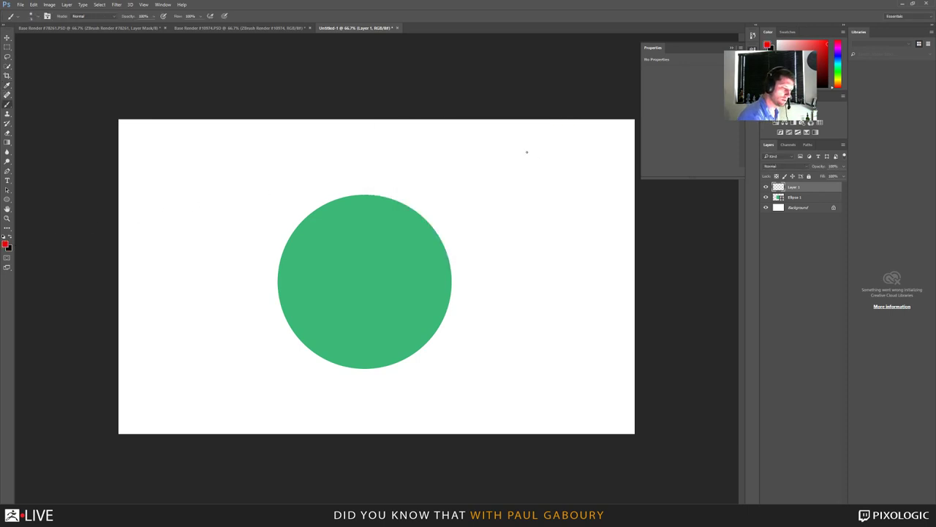
pyautogui.moveTo(525, 149)
pyautogui.mouseDown()
pyautogui.moveTo(546, 133)
pyautogui.moveTo(562, 160)
pyautogui.moveTo(543, 173)
pyautogui.moveTo(522, 151)
pyautogui.moveTo(493, 160)
pyautogui.moveTo(526, 204)
pyautogui.moveTo(550, 177)
pyautogui.moveTo(547, 294)
pyautogui.mouseUp()
pyautogui.moveTo(553, 168)
pyautogui.mouseDown()
pyautogui.moveTo(556, 322)
pyautogui.moveTo(526, 352)
pyautogui.moveTo(548, 325)
pyautogui.moveTo(546, 381)
pyautogui.mouseUp()
pyautogui.moveTo(554, 370)
pyautogui.mouseDown()
pyautogui.moveTo(552, 328)
pyautogui.moveTo(584, 342)
pyautogui.moveTo(559, 324)
pyautogui.mouseUp()
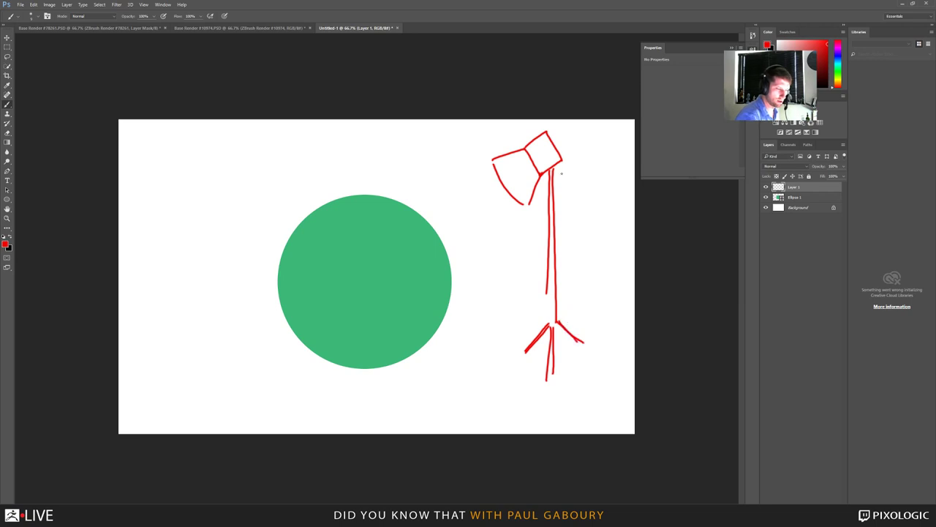
pyautogui.moveTo(566, 144)
pyautogui.mouseDown()
pyautogui.moveTo(591, 378)
pyautogui.moveTo(616, 393)
pyautogui.mouseUp()
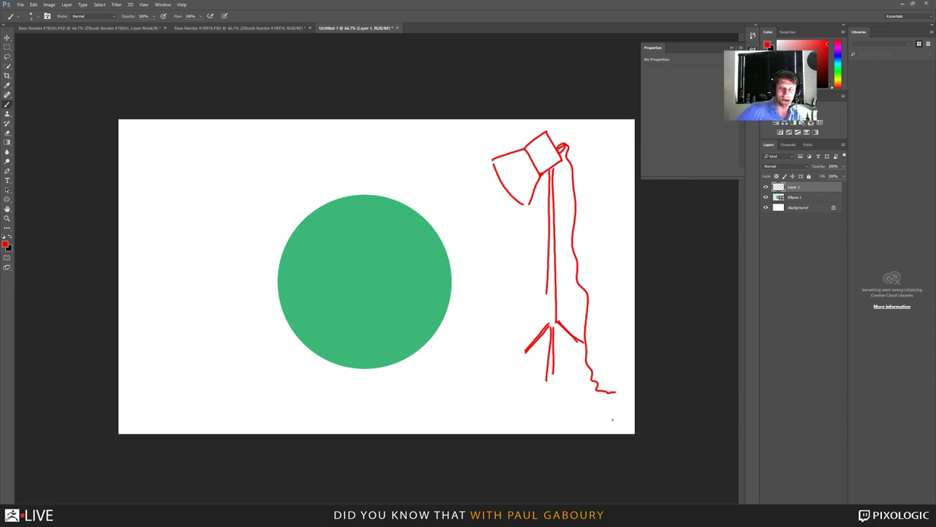
# Step: Switch to blue 0000ff and paint rays from the lamp toward the circle
pyautogui.click(5, 244)
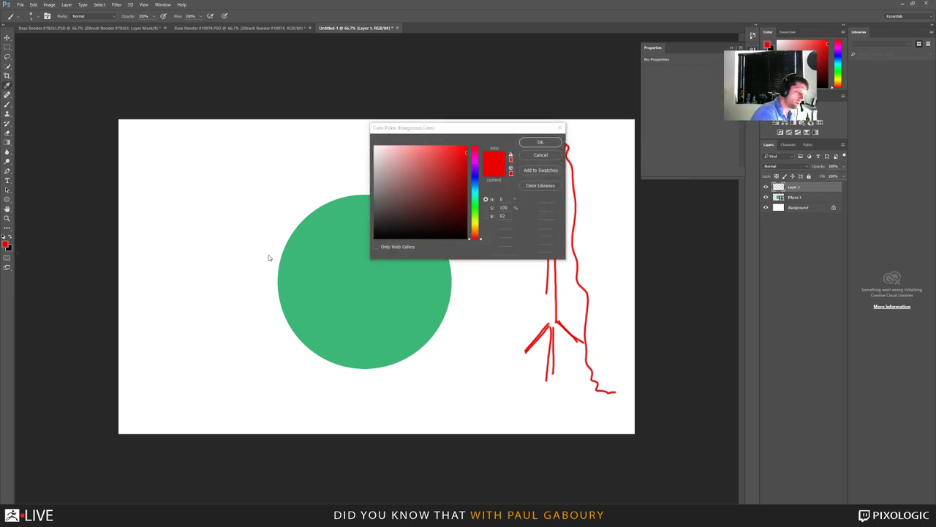
pyautogui.write('0000ff')
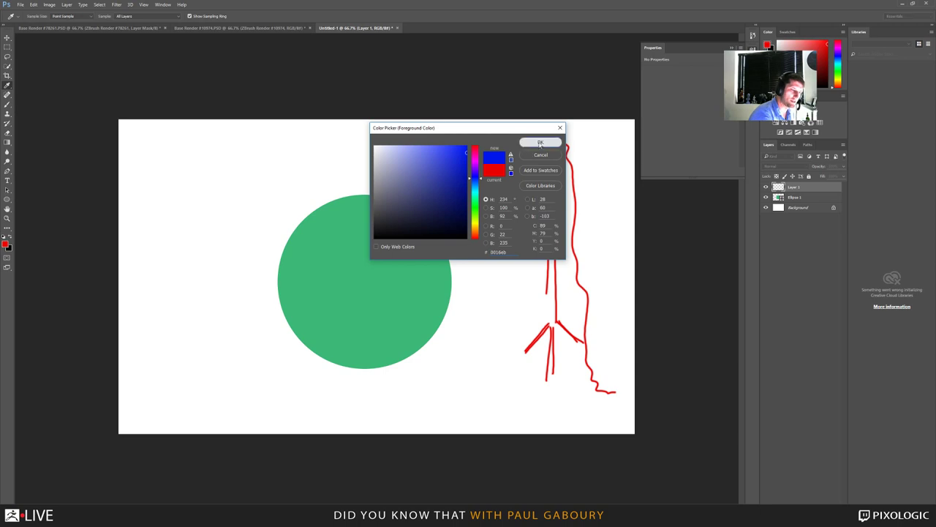
pyautogui.click(539, 143)
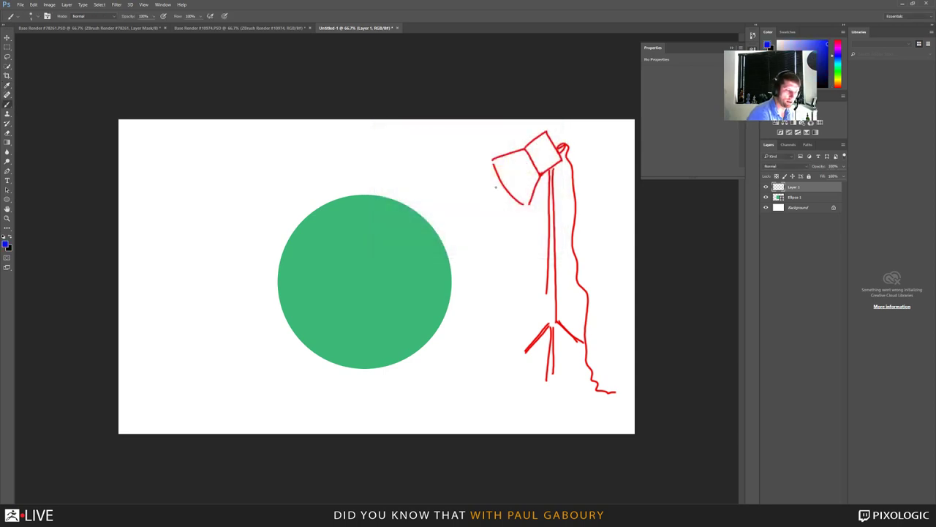
pyautogui.moveTo(496, 188); pyautogui.dragTo(418, 253)
pyautogui.keyDown('shift'); pyautogui.click(400, 256); pyautogui.keyUp('shift')
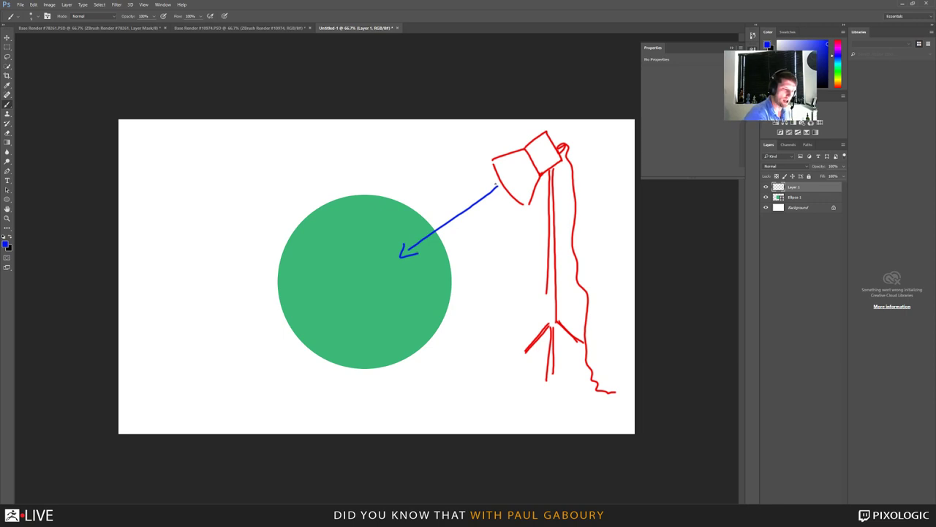
pyautogui.moveTo(383, 245)
pyautogui.mouseDown()
pyautogui.moveTo(496, 186)
pyautogui.moveTo(403, 275)
pyautogui.mouseUp()
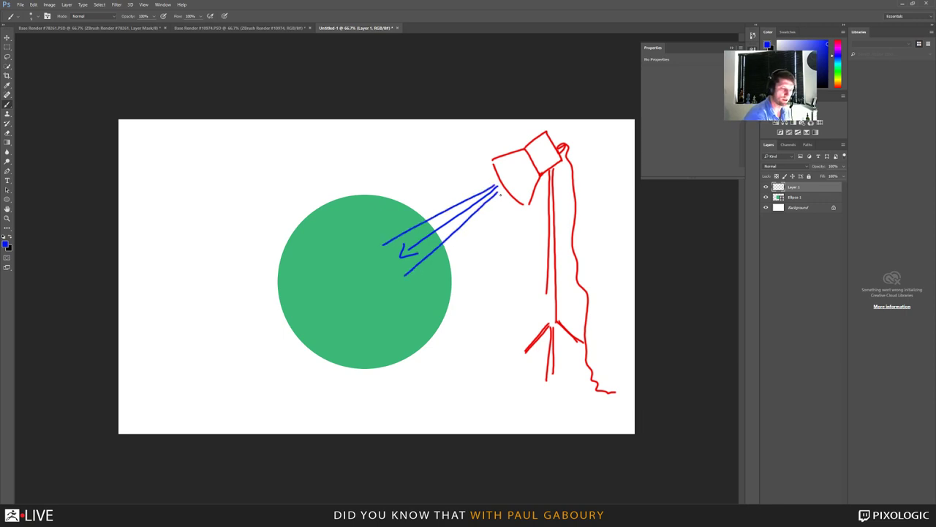
pyautogui.moveTo(493, 194); pyautogui.dragTo(425, 250)
pyautogui.moveTo(469, 200); pyautogui.dragTo(412, 234)
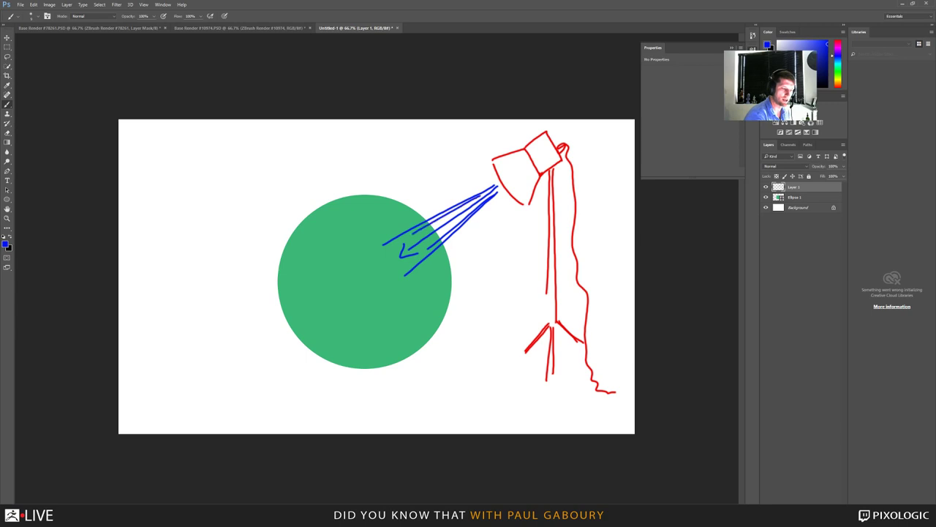
pyautogui.moveTo(490, 185); pyautogui.dragTo(406, 230)
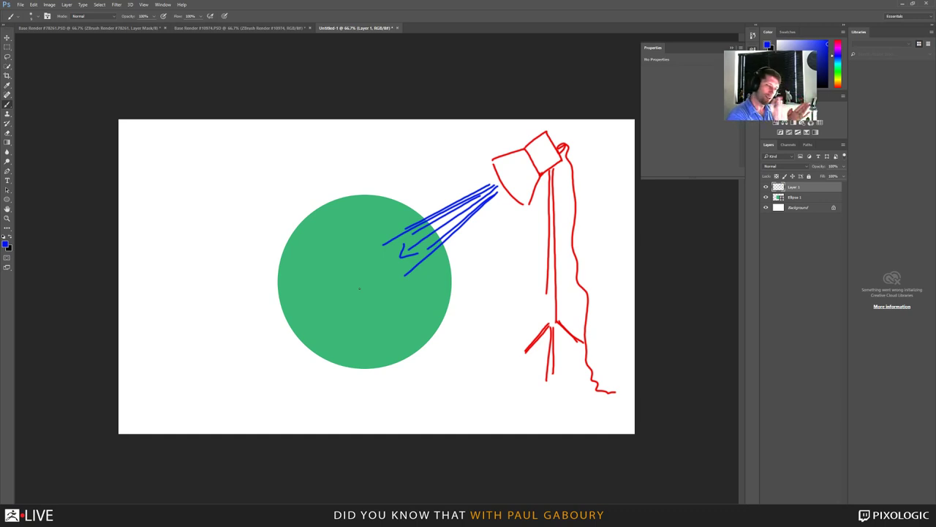
# Step: Change the foreground colour to orange and add a new empty Layer 2
pyautogui.click(7, 244)
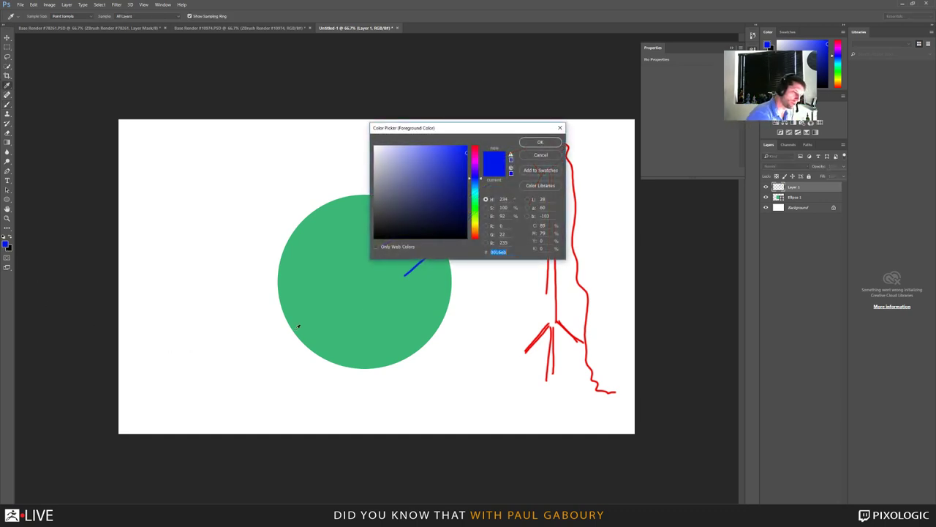
pyautogui.moveTo(475, 216); pyautogui.dragTo(475, 231)
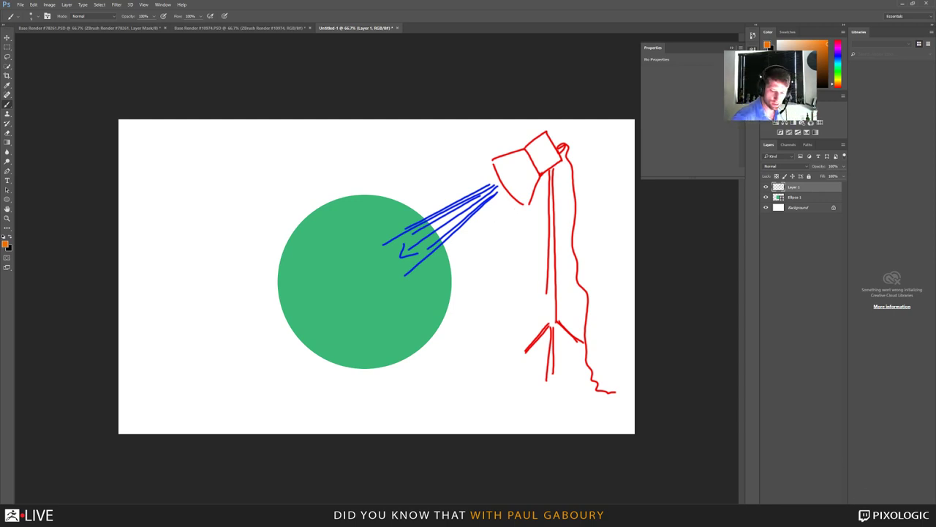
pyautogui.hotkey('ctrl', 'shift', 'alt', 'n')
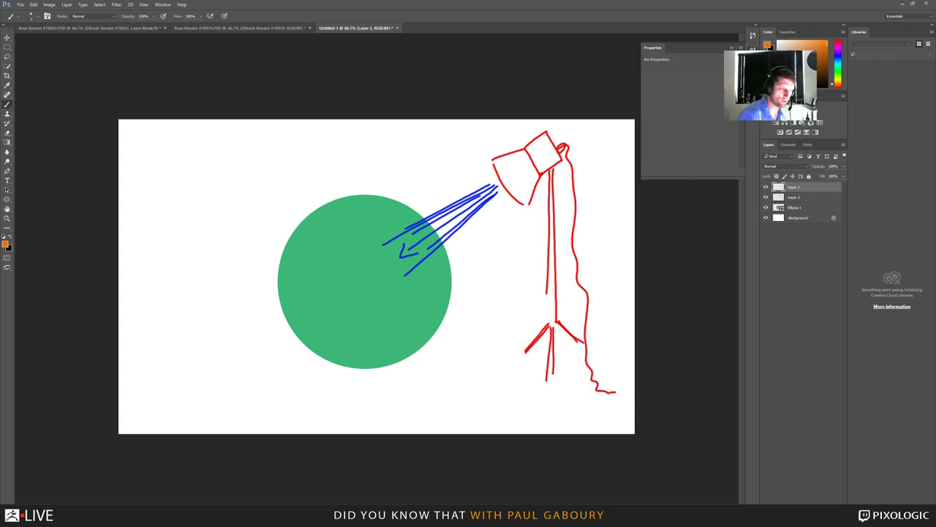
# Step: Hide the lamp sketch layer and paint two orange cone edges from the upper right
pyautogui.click(766, 196)
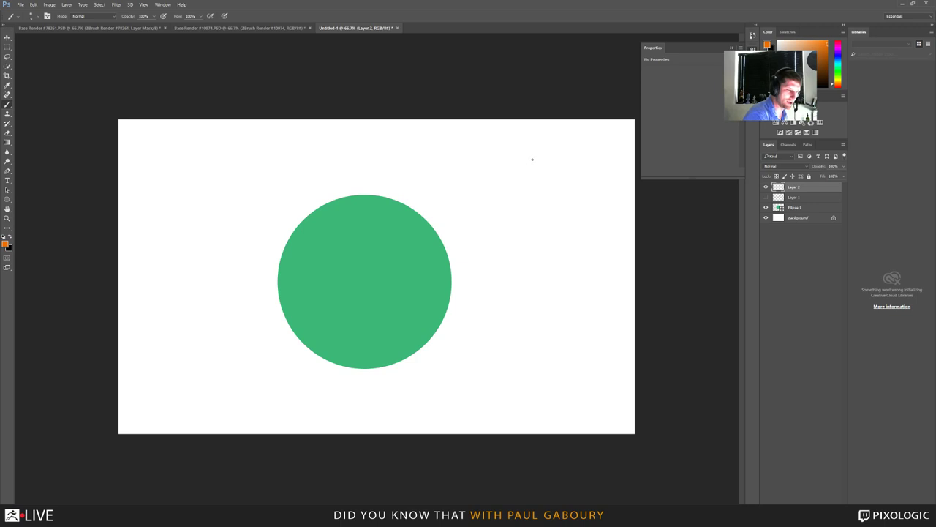
pyautogui.moveTo(532, 159); pyautogui.dragTo(407, 205)
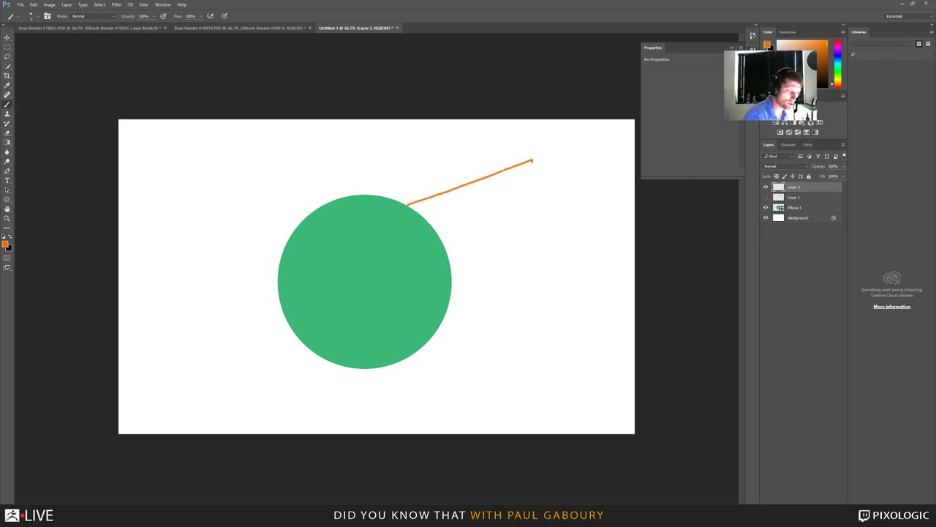
pyautogui.moveTo(533, 159); pyautogui.dragTo(417, 219)
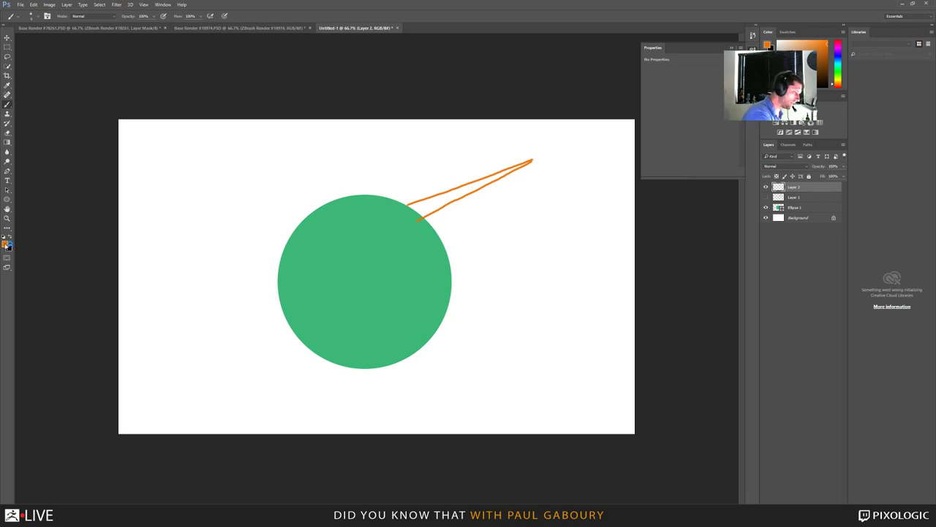
# Step: Switch to blue and paint two rays inside the orange cone
pyautogui.click(5, 244)
pyautogui.click(476, 185)
pyautogui.click(540, 142)
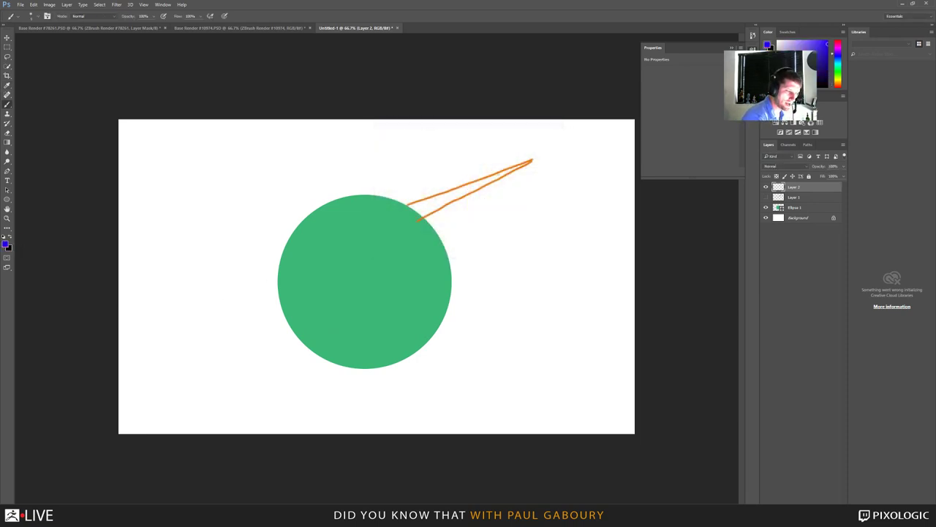
pyautogui.moveTo(521, 165); pyautogui.dragTo(423, 204)
pyautogui.moveTo(492, 179); pyautogui.dragTo(432, 211)
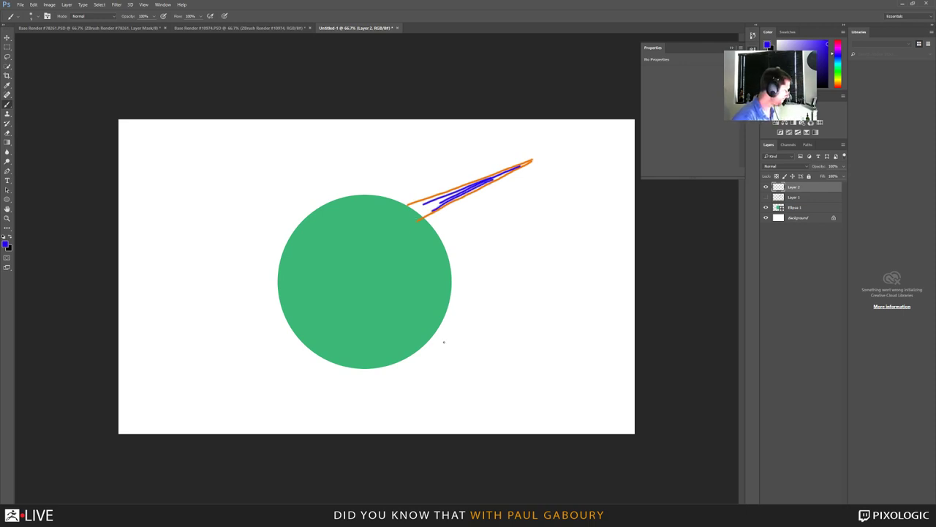
# Step: Sample orange from the cone tip and paint its lower edges down to the circle
pyautogui.press('i')
pyautogui.click(529, 162)
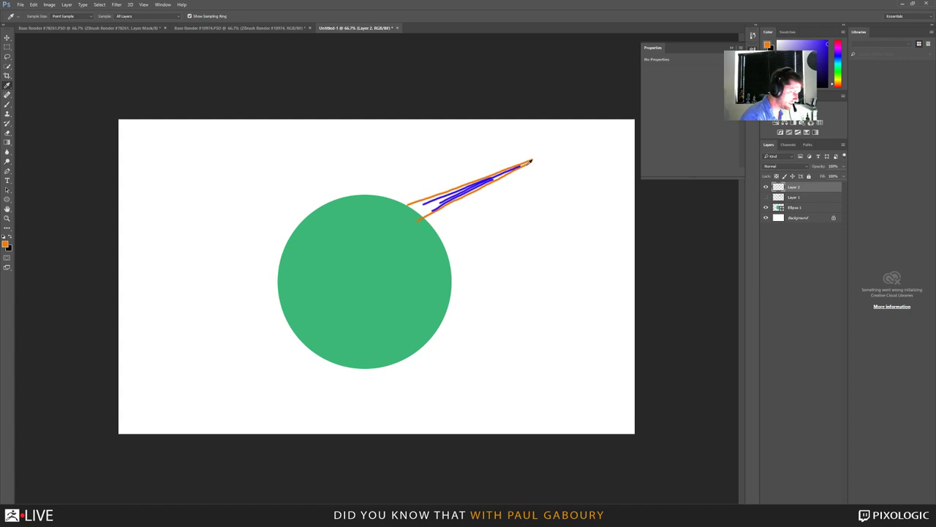
pyautogui.press('b')
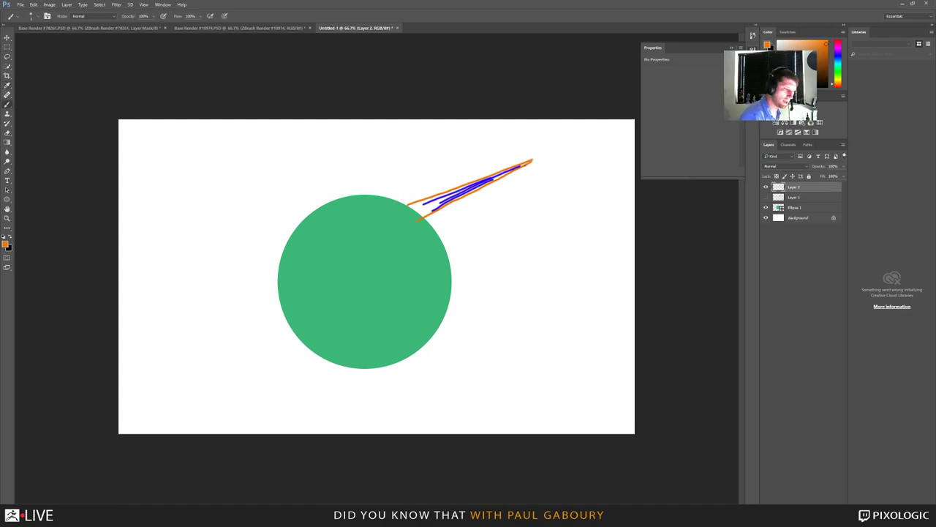
pyautogui.moveTo(532, 161); pyautogui.dragTo(432, 322)
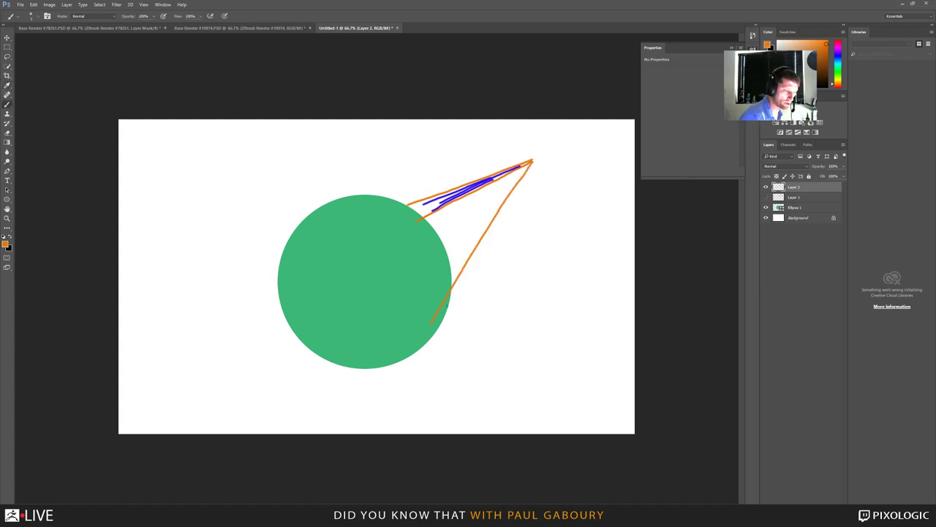
pyautogui.moveTo(532, 161)
pyautogui.mouseDown()
pyautogui.moveTo(372, 212)
pyautogui.moveTo(531, 160)
pyautogui.moveTo(426, 326)
pyautogui.mouseUp()
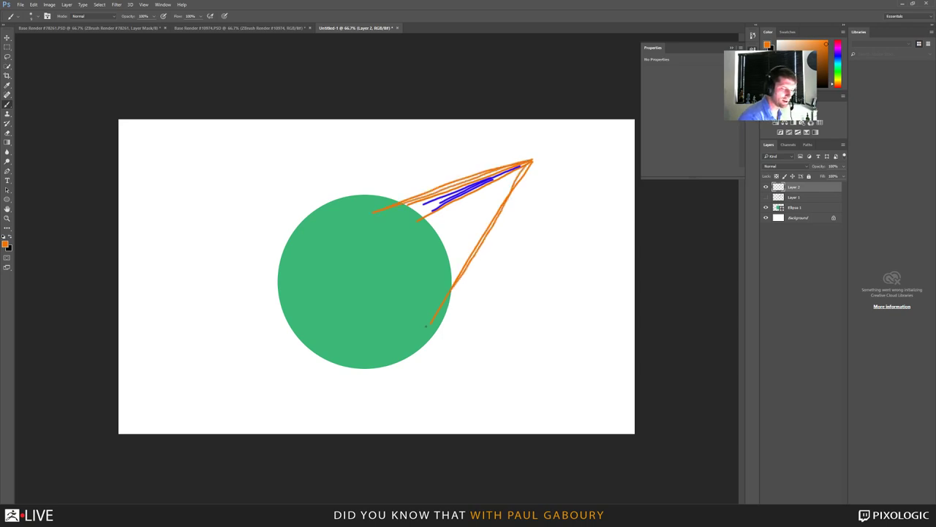
# Step: Sample blue from a ray and paint more rays fanning across the circle
pyautogui.press('i')
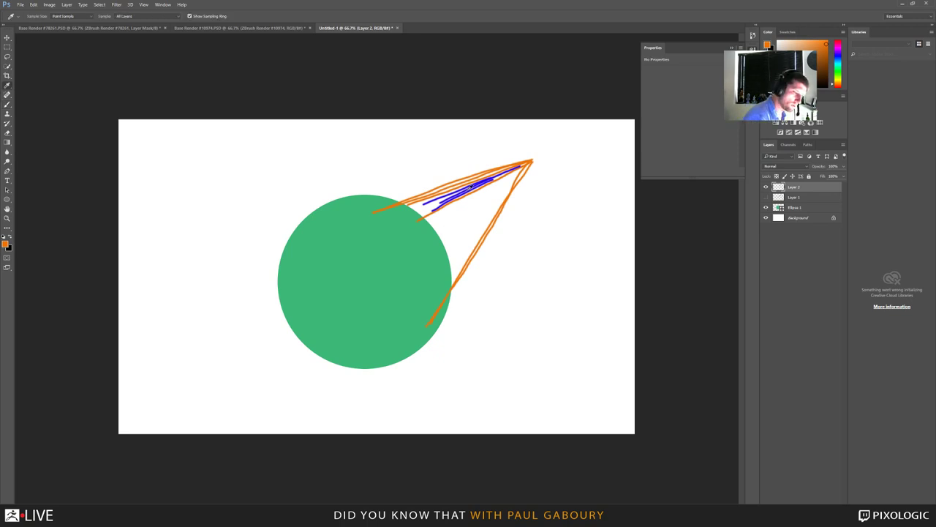
pyautogui.click(469, 188)
pyautogui.press('b')
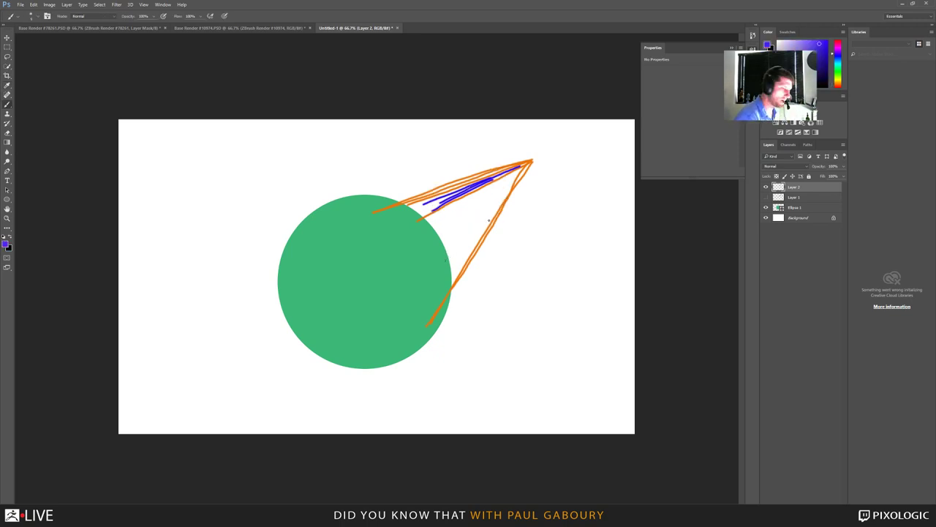
pyautogui.moveTo(525, 167)
pyautogui.mouseDown()
pyautogui.moveTo(412, 309)
pyautogui.moveTo(367, 284)
pyautogui.mouseUp()
pyautogui.moveTo(521, 169)
pyautogui.mouseDown()
pyautogui.moveTo(344, 255)
pyautogui.moveTo(395, 294)
pyautogui.moveTo(387, 300)
pyautogui.moveTo(335, 264)
pyautogui.moveTo(354, 287)
pyautogui.moveTo(444, 334)
pyautogui.mouseUp()
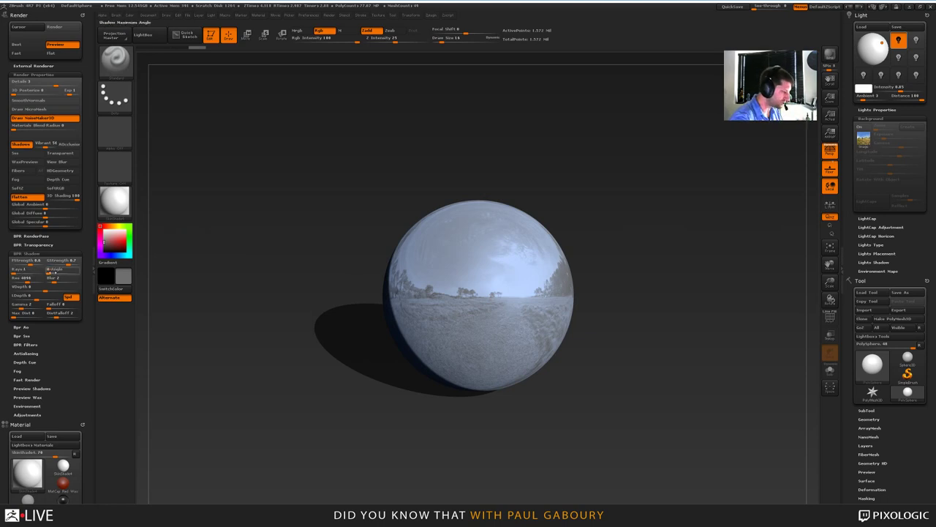
# Step: Raise the BPR Shadow Angle and re-render the sphere to see the softer shadow
pyautogui.click(50, 271)
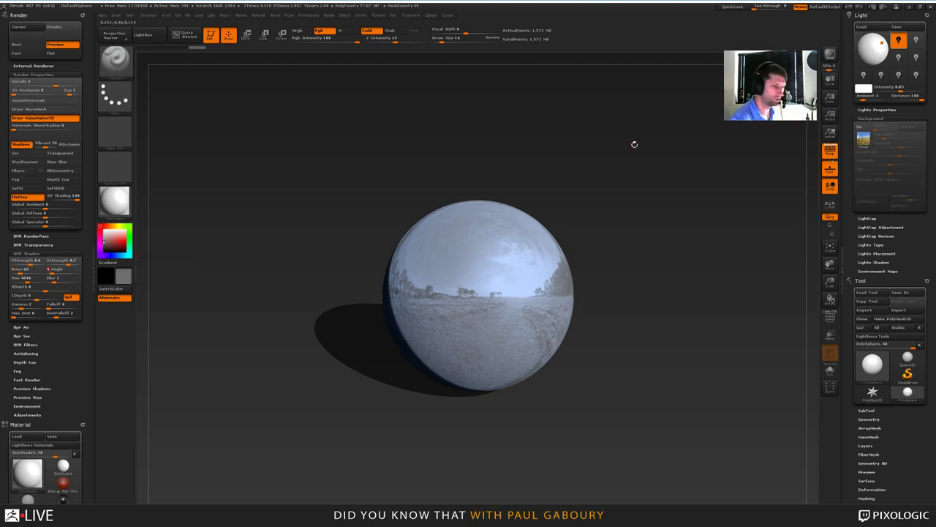
pyautogui.click(830, 54)
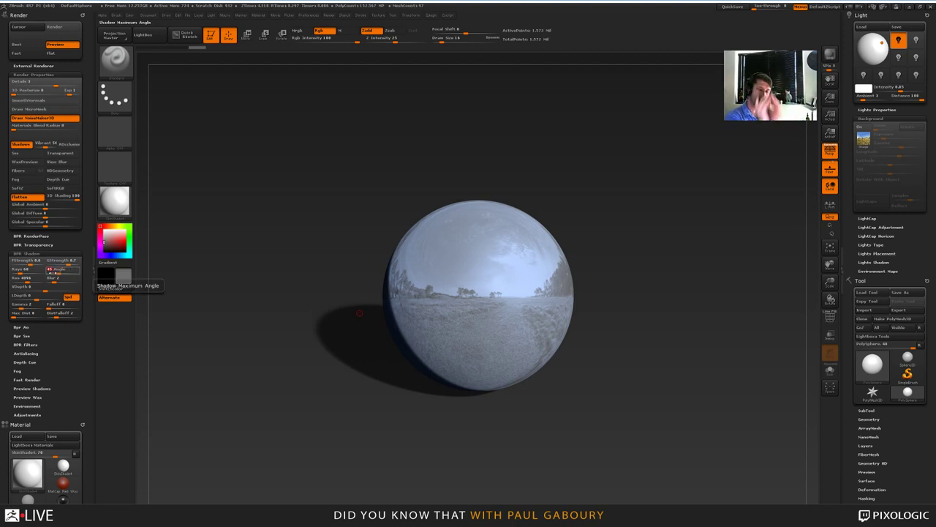
pyautogui.click(829, 55)
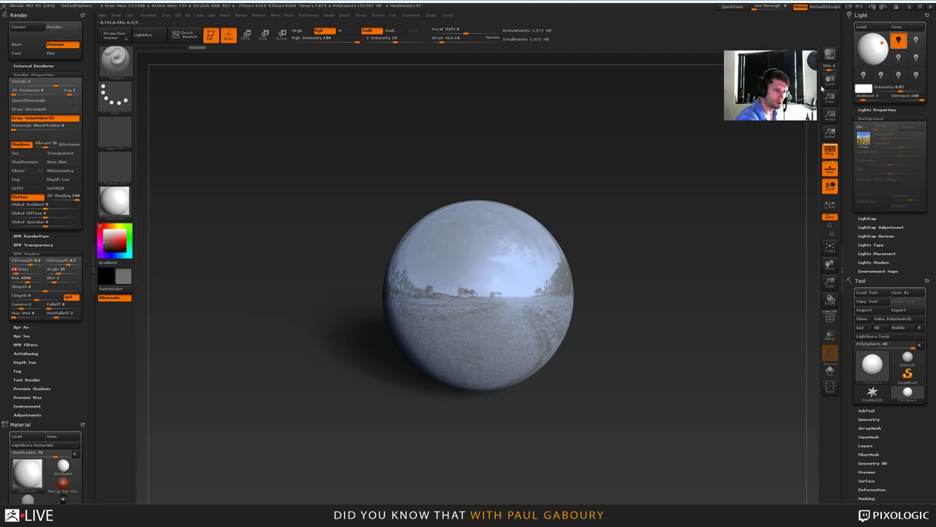
# Step: Set BPR Shadow Rays to 100 and Angle to 30, rendering the sphere to compare
pyautogui.click(830, 53)
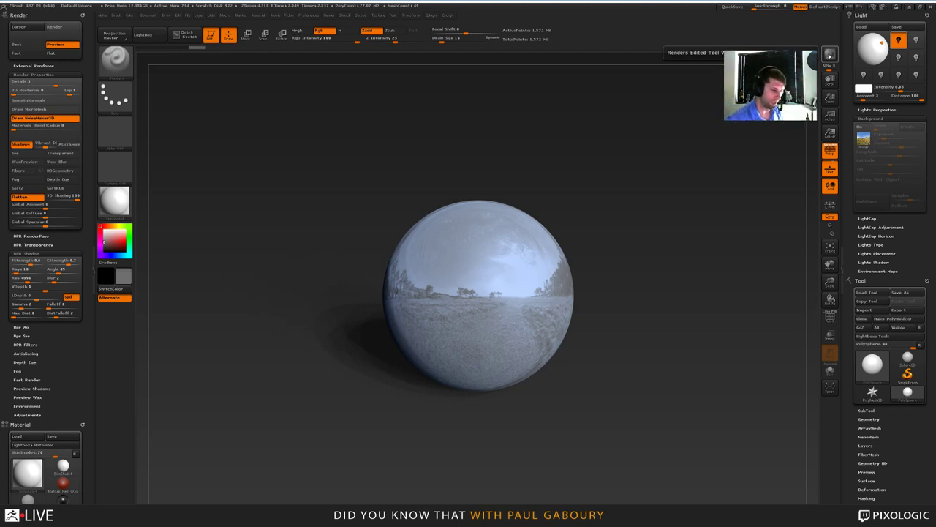
pyautogui.click(829, 55)
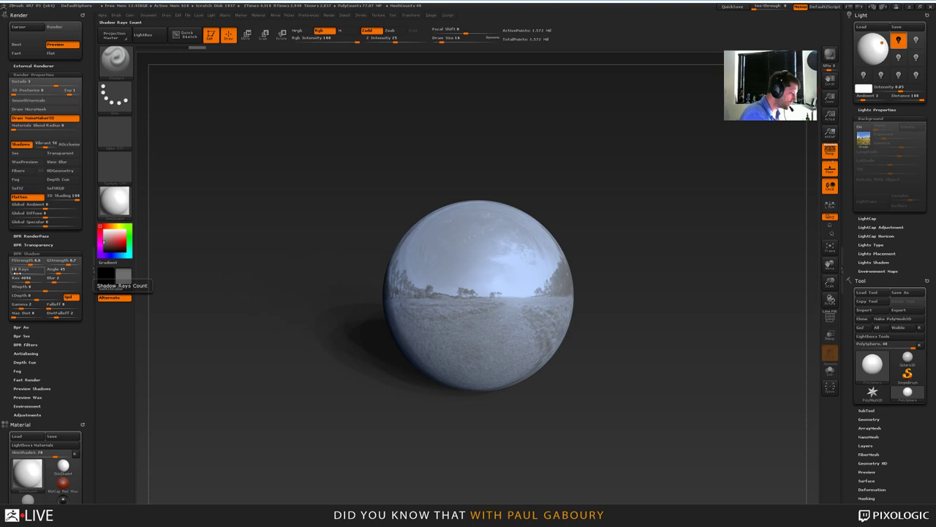
pyautogui.click(16, 271)
pyautogui.write('100')
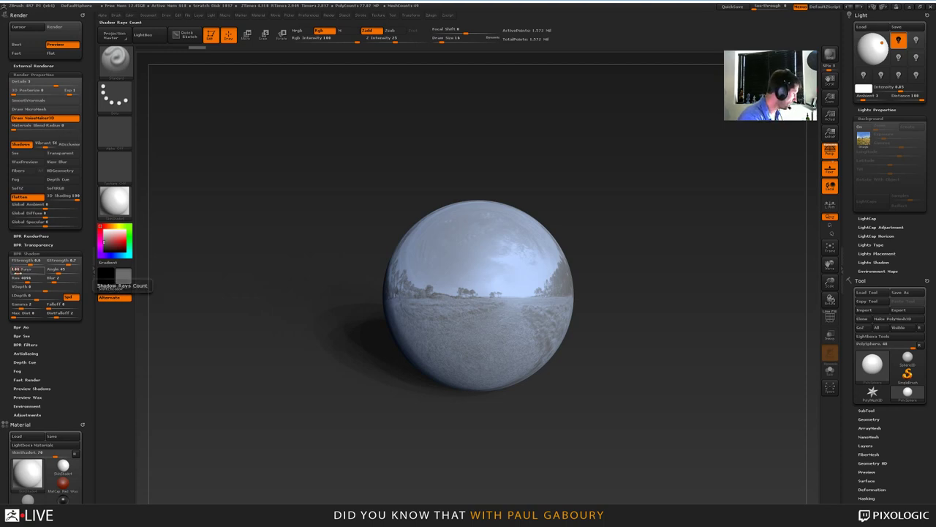
pyautogui.press('Return')
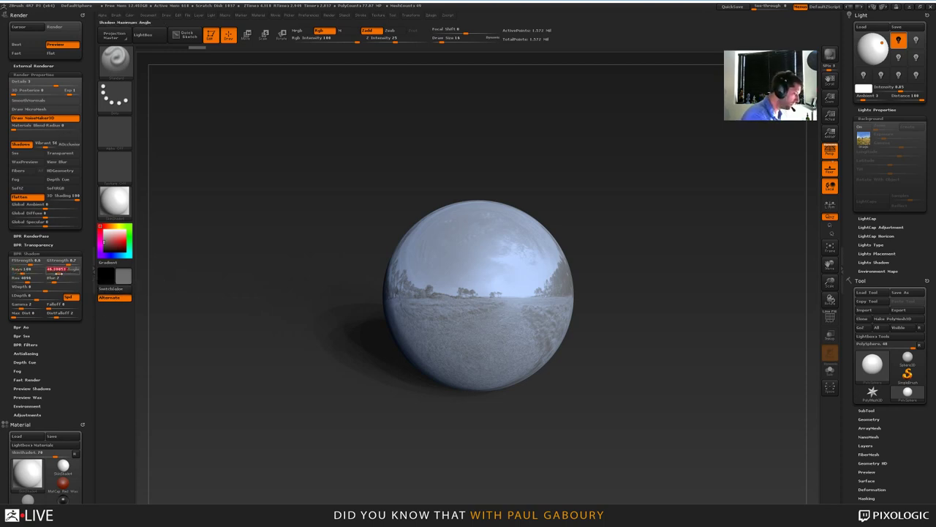
pyautogui.click(58, 271)
pyautogui.write('30')
pyautogui.press('Return')
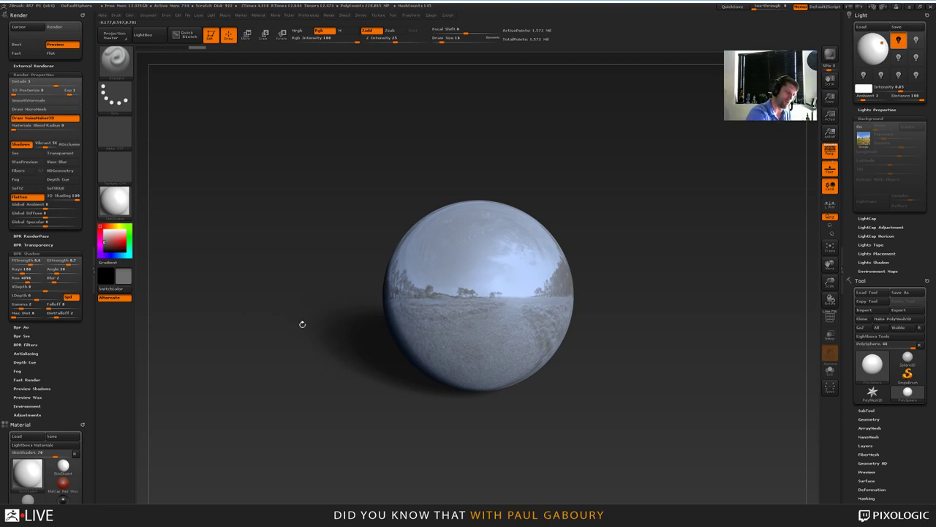
# Step: Set shadow FStrength to 0.5 and re-render the sphere to compare
pyautogui.click(70, 261)
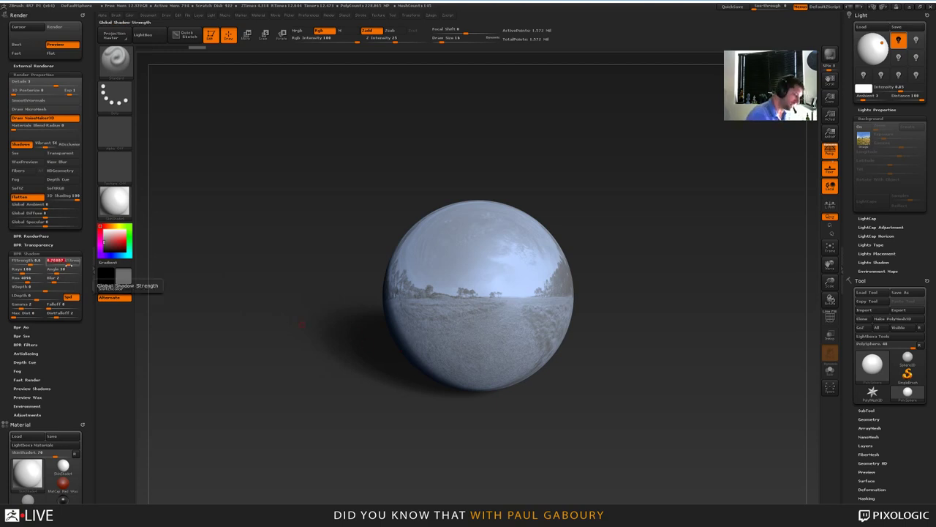
pyautogui.press('Return')
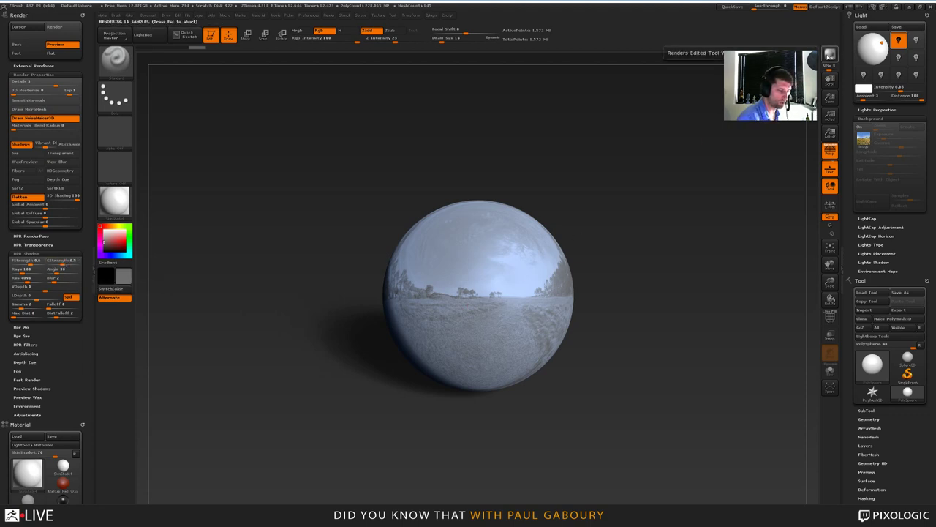
pyautogui.click(829, 56)
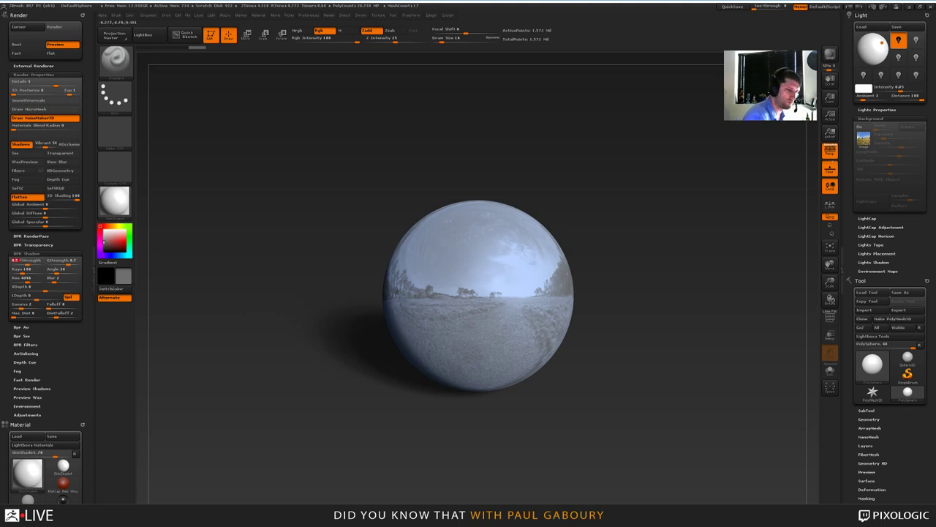
pyautogui.click(830, 55)
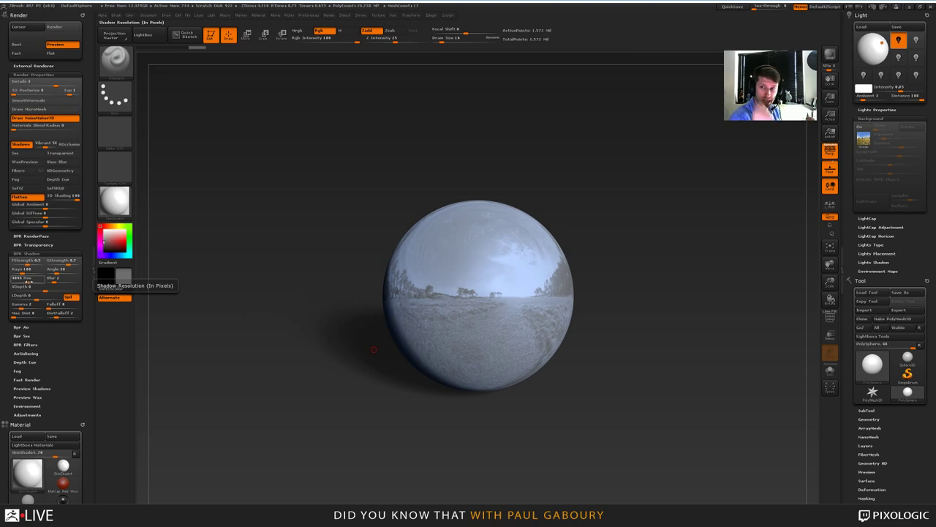
# Step: Render with a lowered shadow Res, then restore Res to 4096 and render again
pyautogui.click(149, 15)
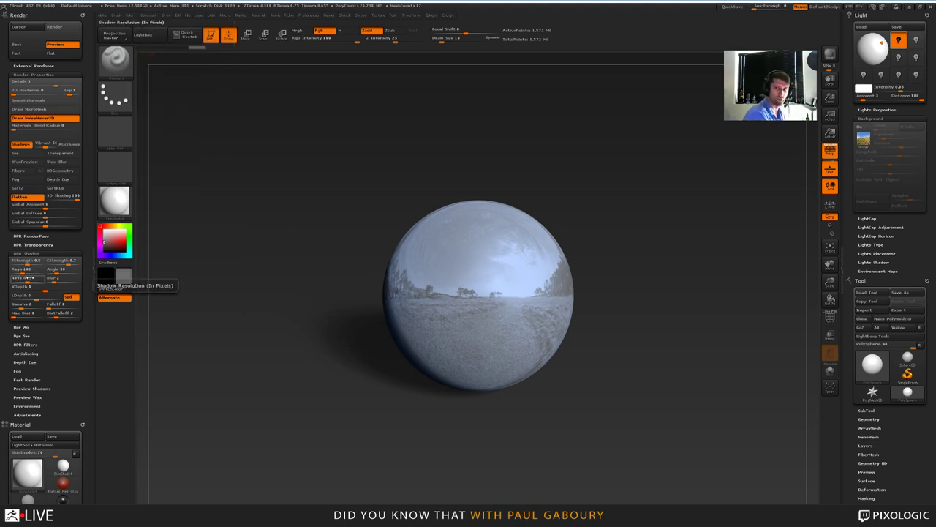
pyautogui.moveTo(24, 278); pyautogui.dragTo(16, 281)
pyautogui.click(829, 54)
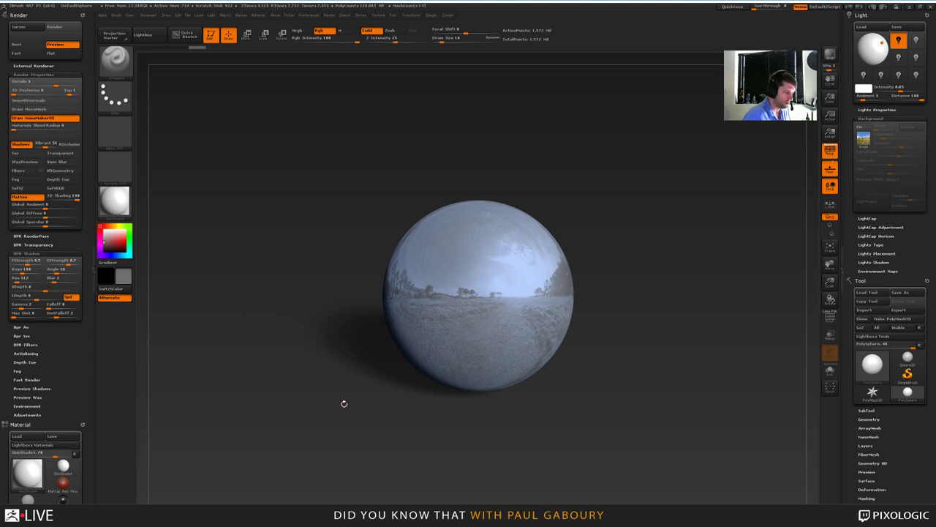
pyautogui.write('4096')
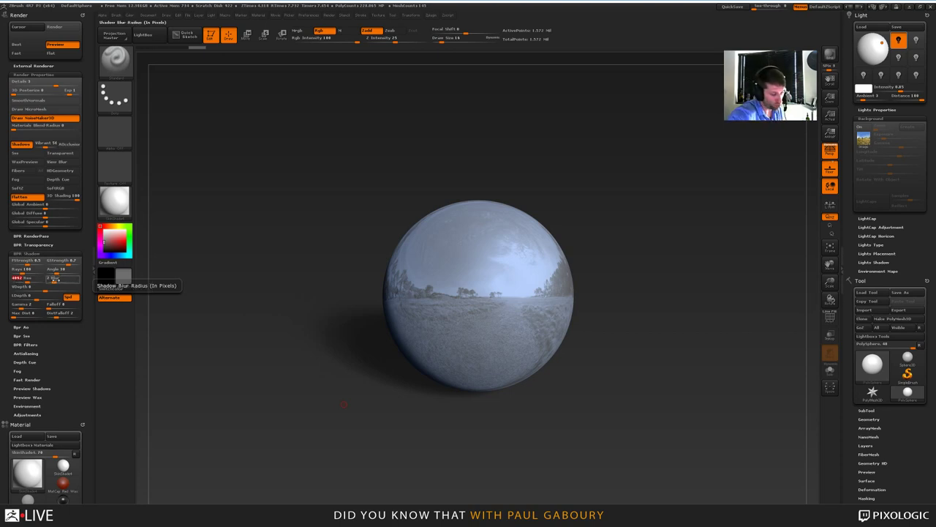
pyautogui.click(829, 56)
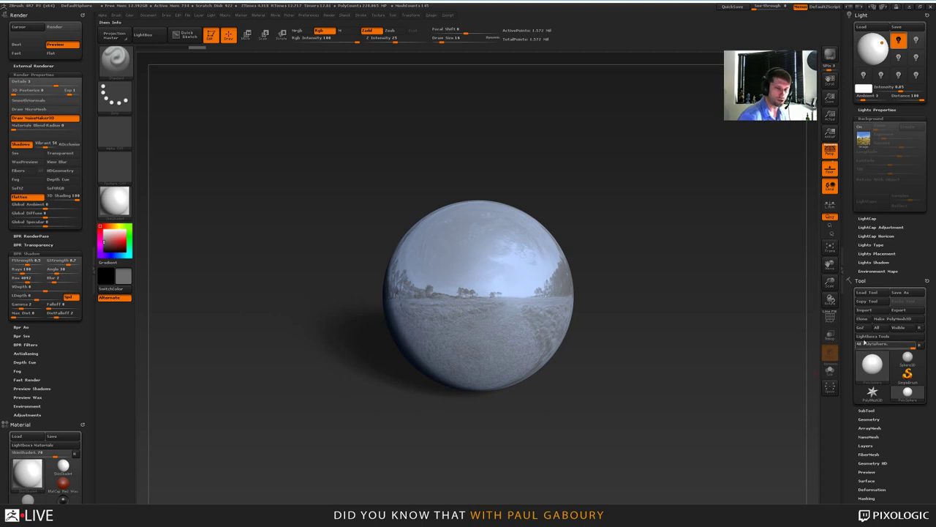
pyautogui.click(867, 292)
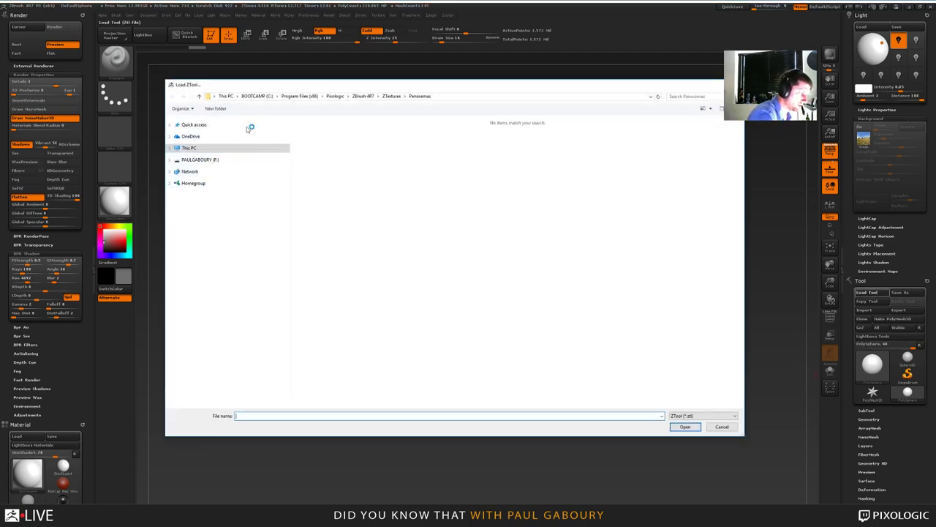
pyautogui.moveTo(303, 85); pyautogui.dragTo(890, 97)
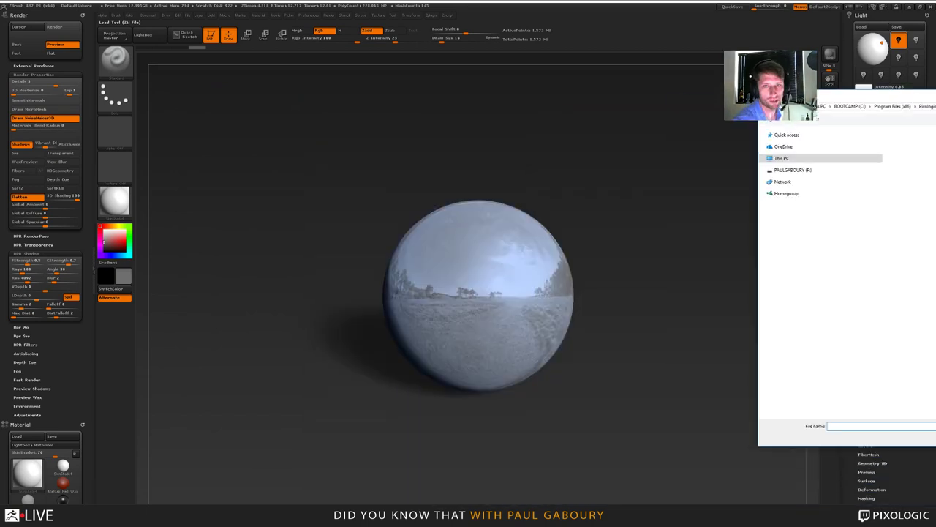
pyautogui.press('Escape')
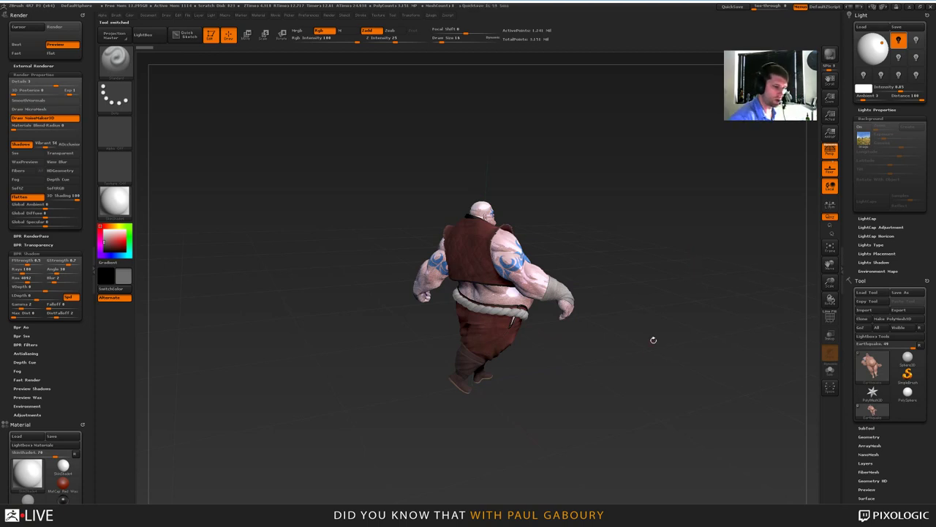
# Step: Rotate the Earthquake character and set the Light background texture to the empty slot
pyautogui.moveTo(652, 339)
pyautogui.mouseDown()
pyautogui.moveTo(615, 361)
pyautogui.moveTo(629, 371)
pyautogui.moveTo(615, 356)
pyautogui.moveTo(640, 329)
pyautogui.mouseUp()
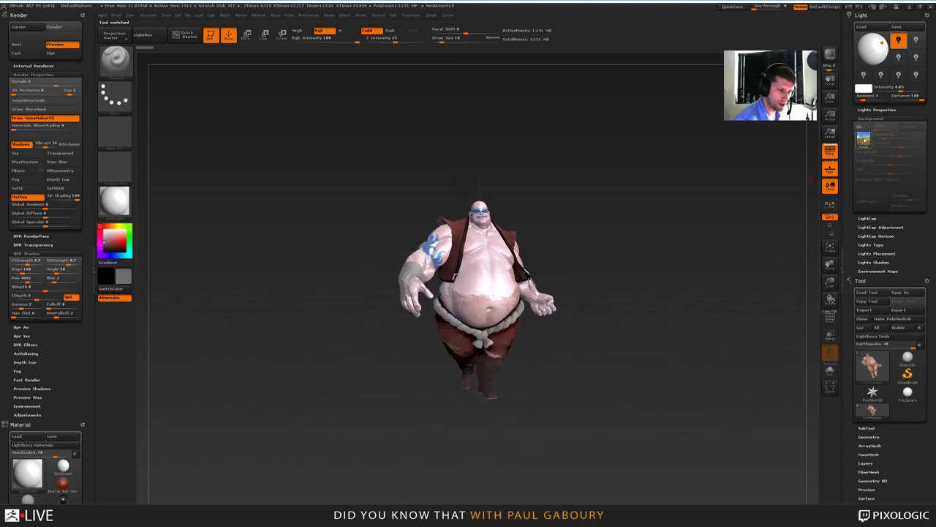
pyautogui.click(864, 139)
pyautogui.click(560, 159)
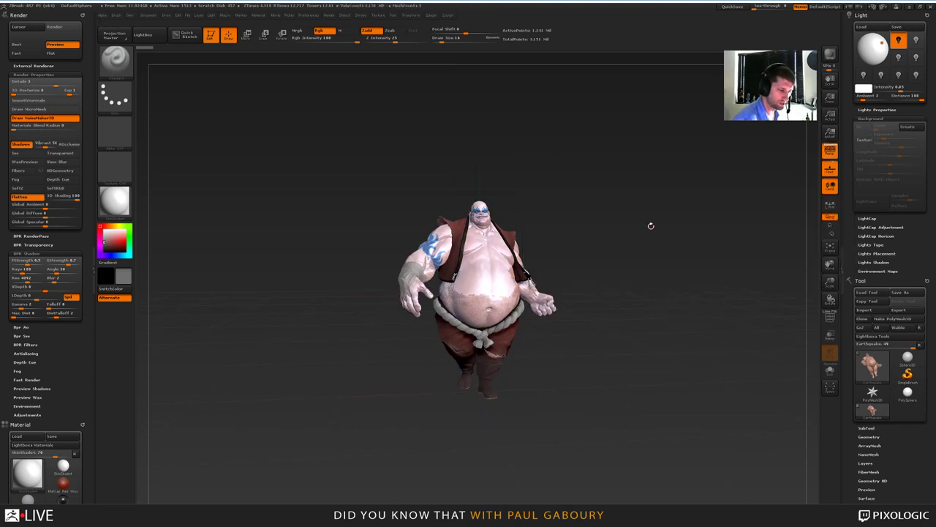
# Step: Apply the SkinShade4 material to the brawler and move the LightCap light for warmer skin
pyautogui.scroll(-2, 66, 369)
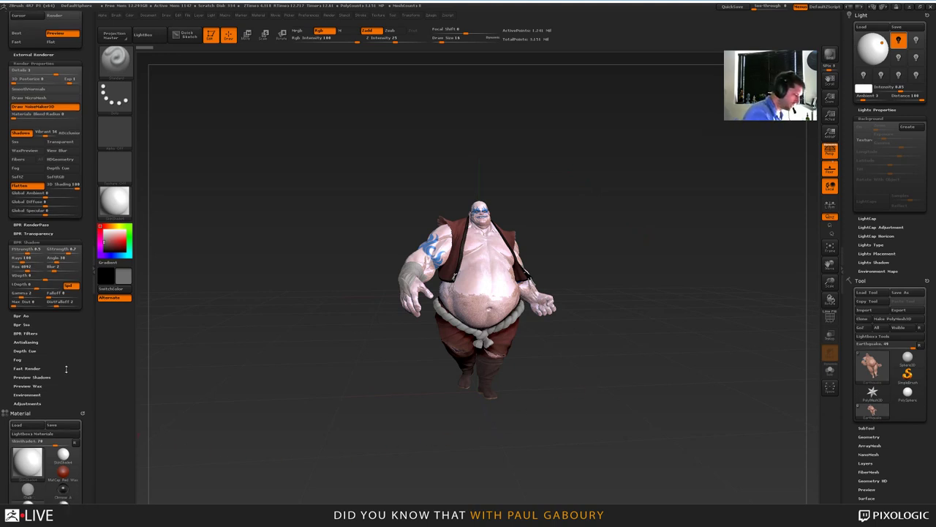
pyautogui.scroll(-10, 66, 369)
pyautogui.click(29, 293)
pyautogui.scroll(-5, 29, 293)
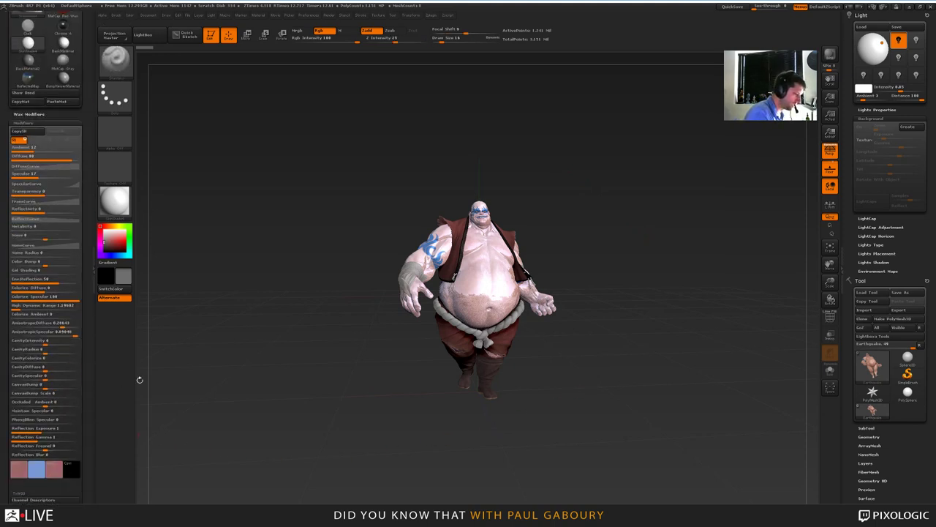
pyautogui.moveTo(125, 206); pyautogui.dragTo(480, 288)
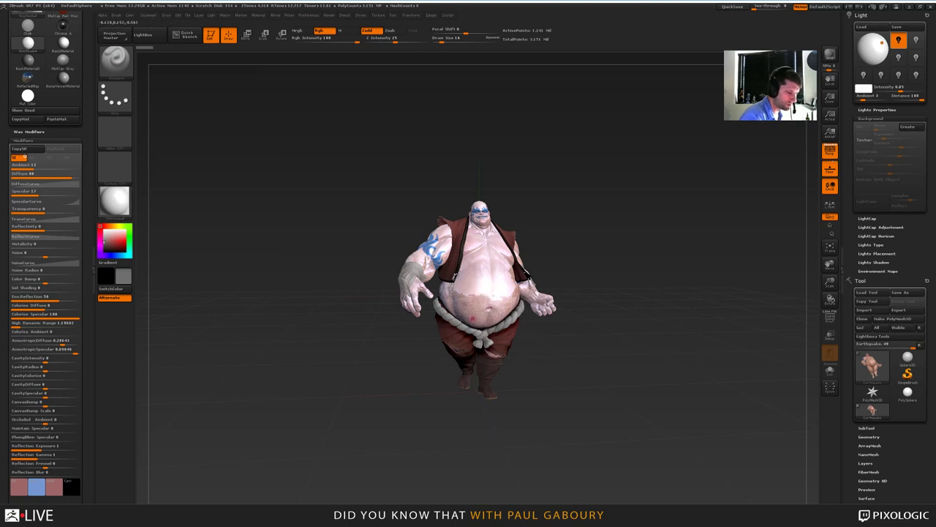
pyautogui.moveTo(123, 207); pyautogui.dragTo(460, 341)
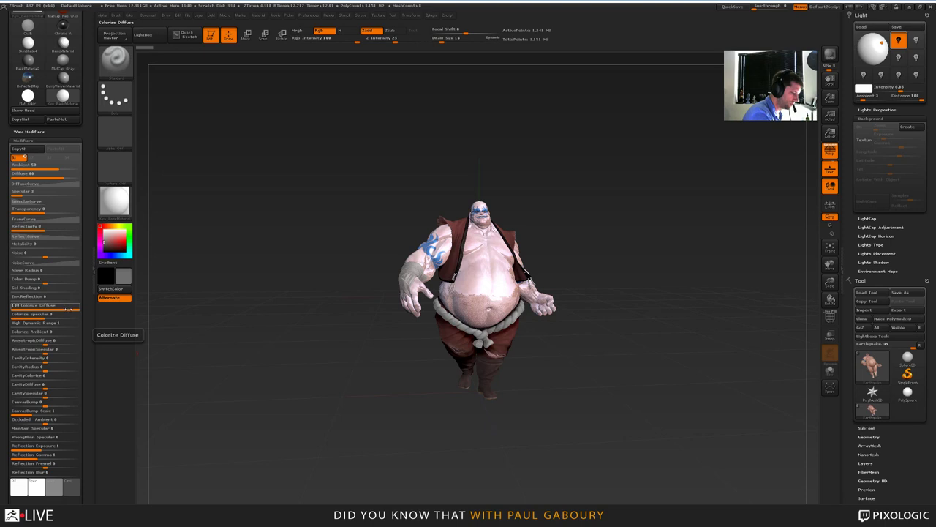
pyautogui.moveTo(326, 393); pyautogui.dragTo(395, 388)
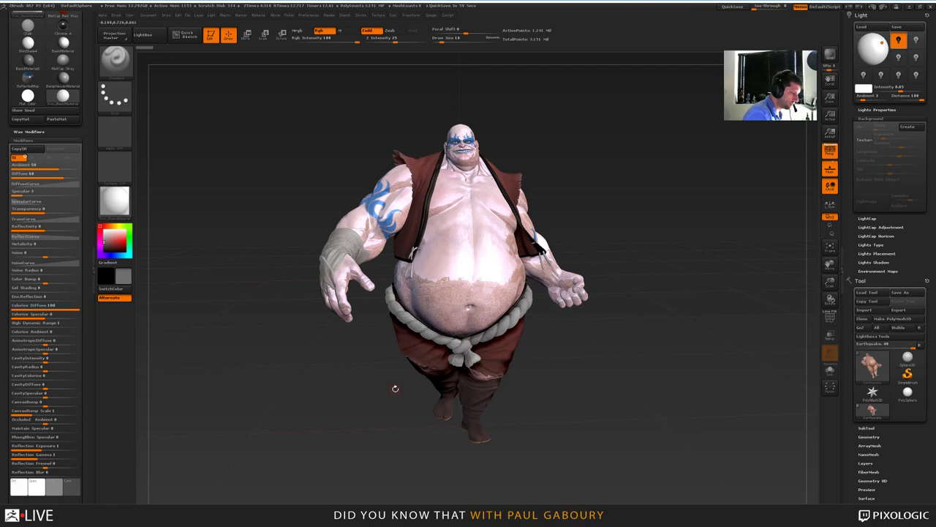
pyautogui.click(115, 201)
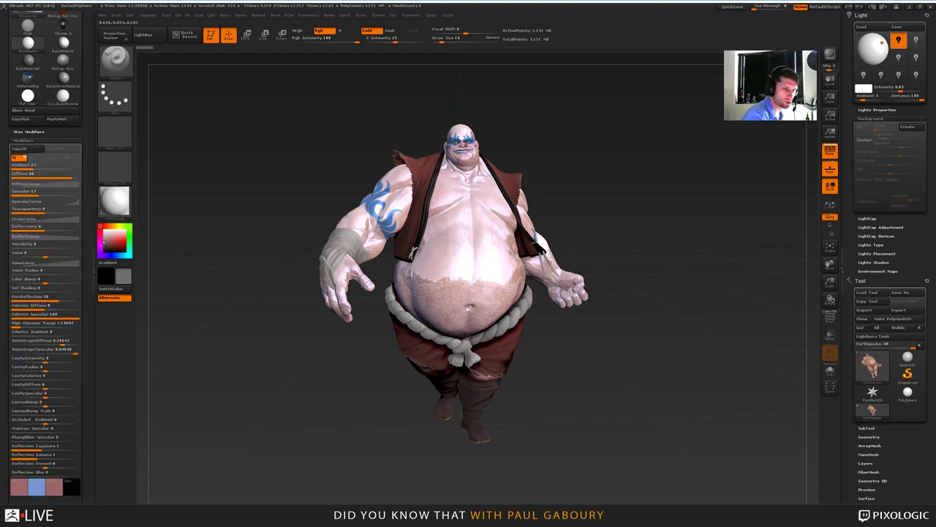
pyautogui.click(869, 218)
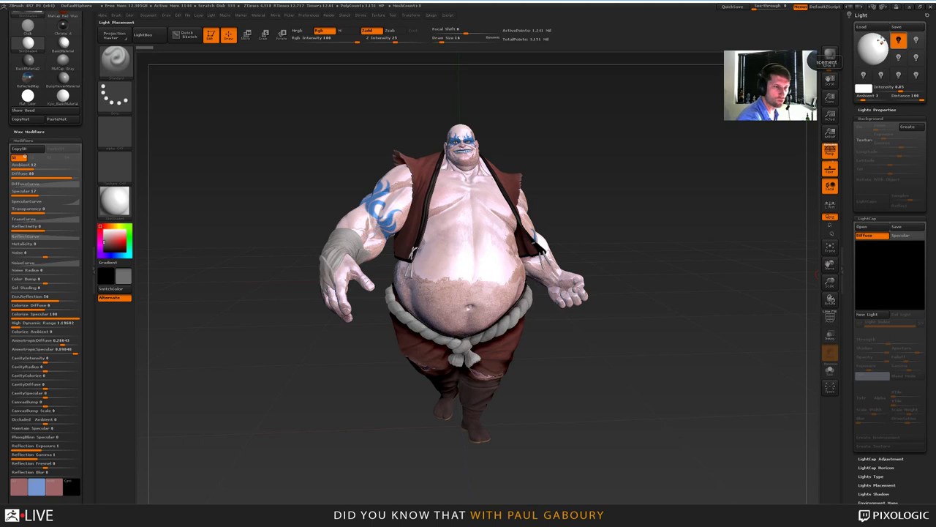
pyautogui.click(879, 44)
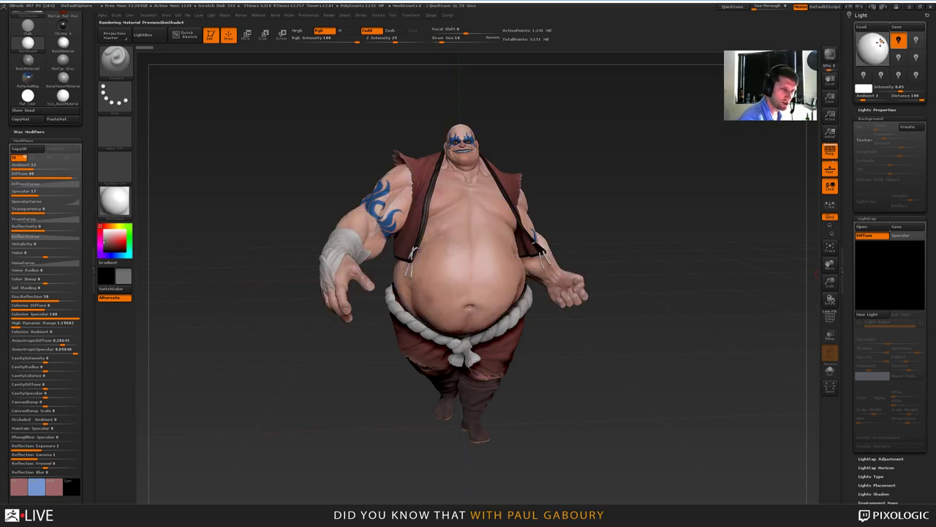
# Step: Turn the brawler to a three-quarter view, collapse Wax Modifiers and scroll up to Render
pyautogui.moveTo(630, 376)
pyautogui.mouseDown()
pyautogui.moveTo(638, 385)
pyautogui.moveTo(640, 371)
pyautogui.mouseUp()
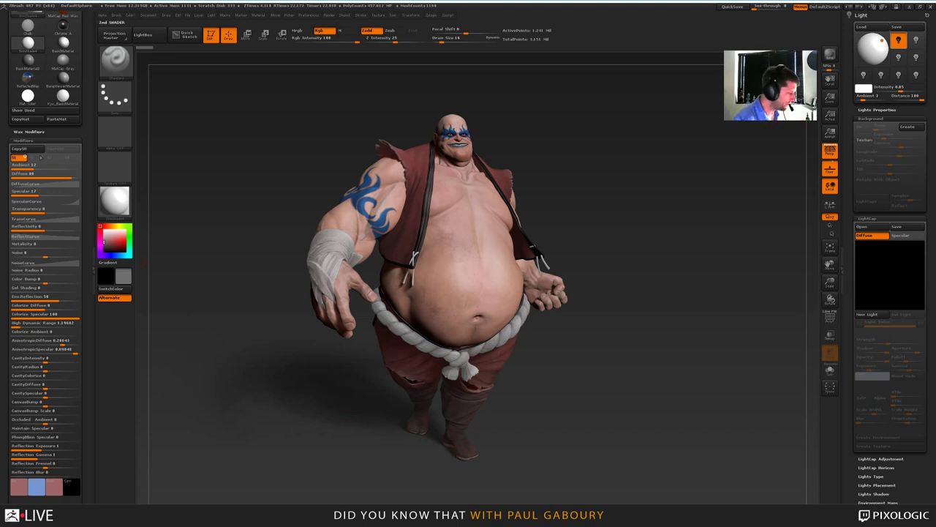
pyautogui.click(30, 132)
pyautogui.scroll(10, 44, 220)
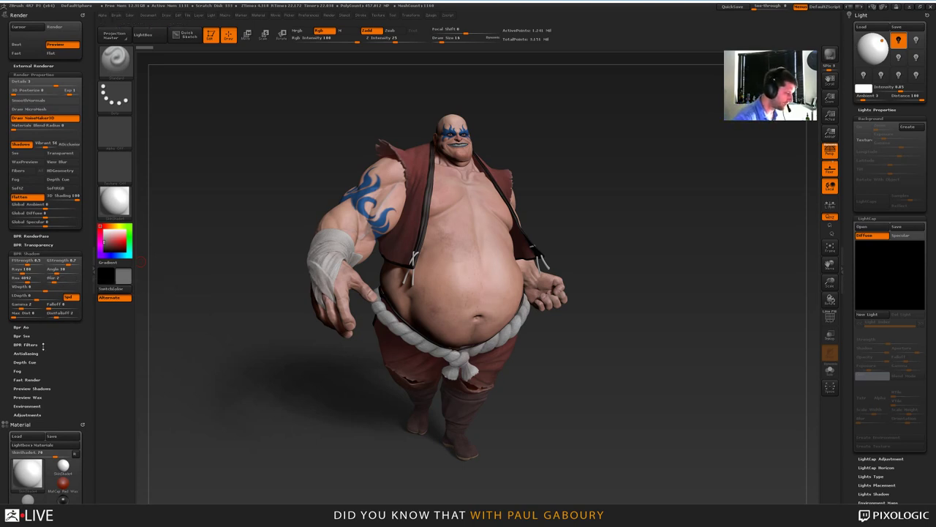
pyautogui.click(24, 327)
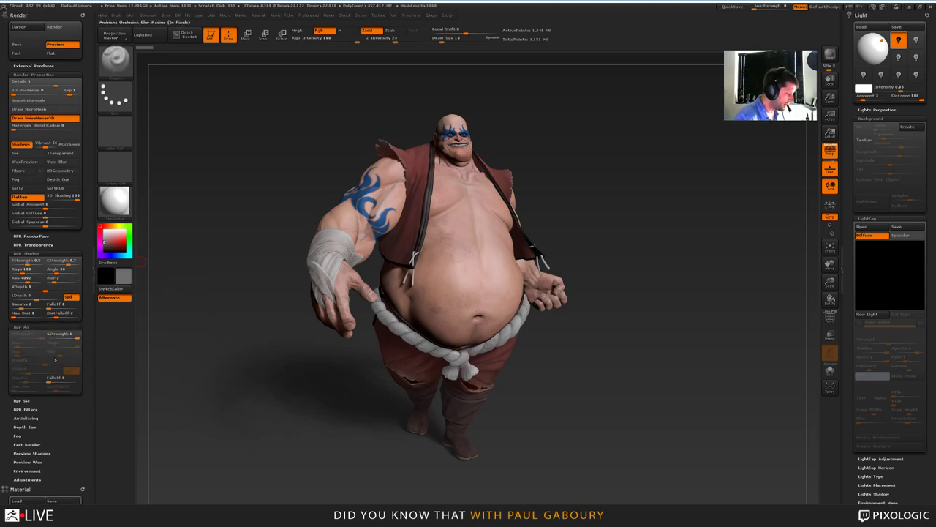
pyautogui.click(70, 144)
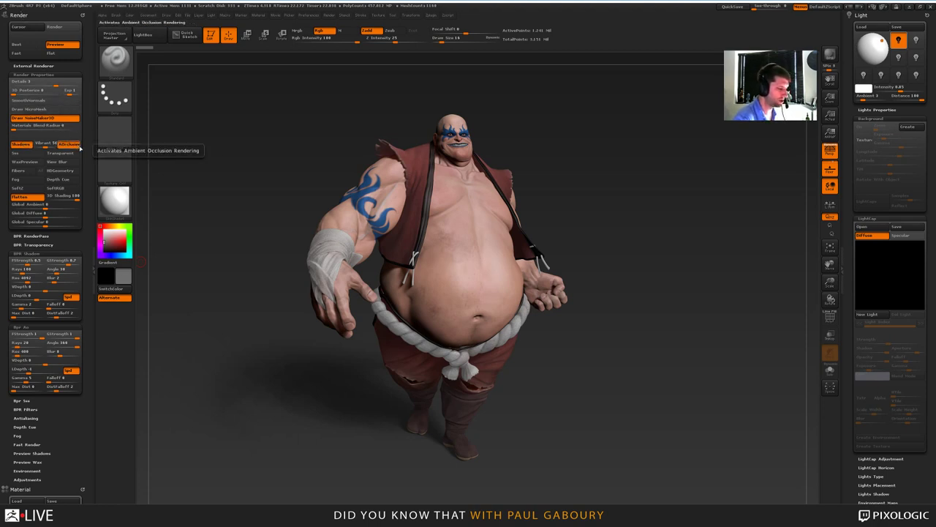
pyautogui.click(828, 56)
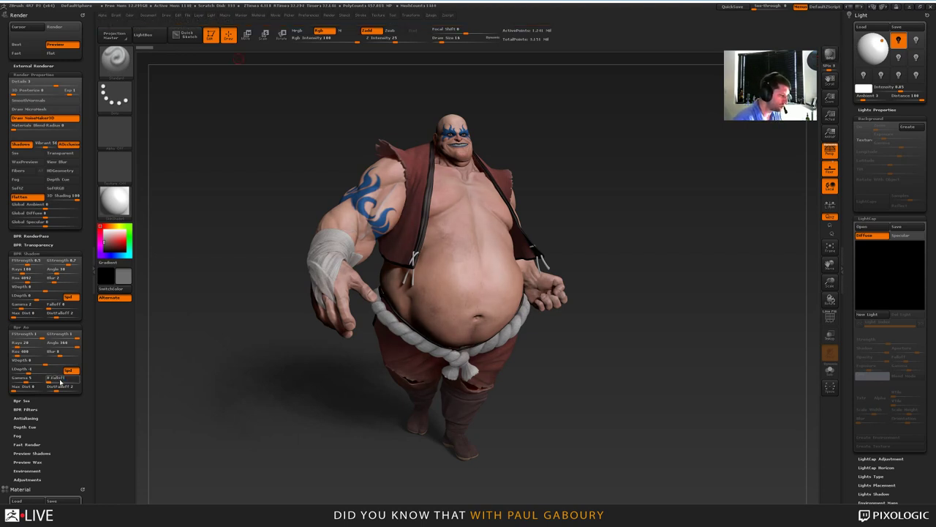
pyautogui.click(62, 380)
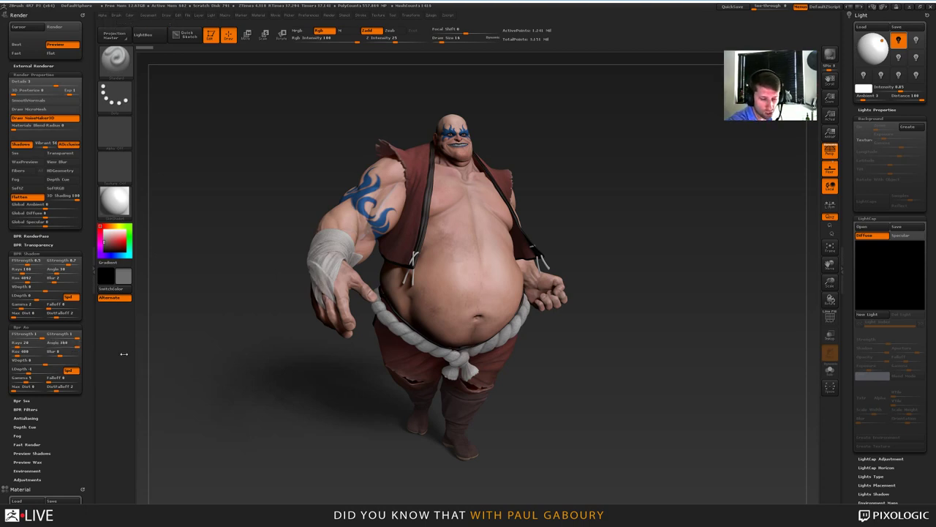
# Step: Select the main body subtool and switch off BPR shadows so the character shows plain grey
pyautogui.scroll(-5, 898, 485)
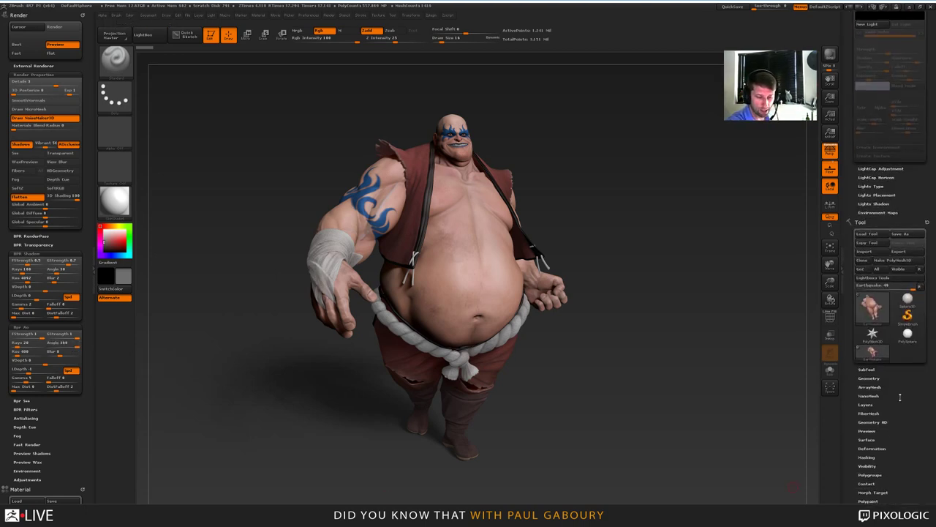
pyautogui.click(867, 366)
pyautogui.scroll(-2, 896, 351)
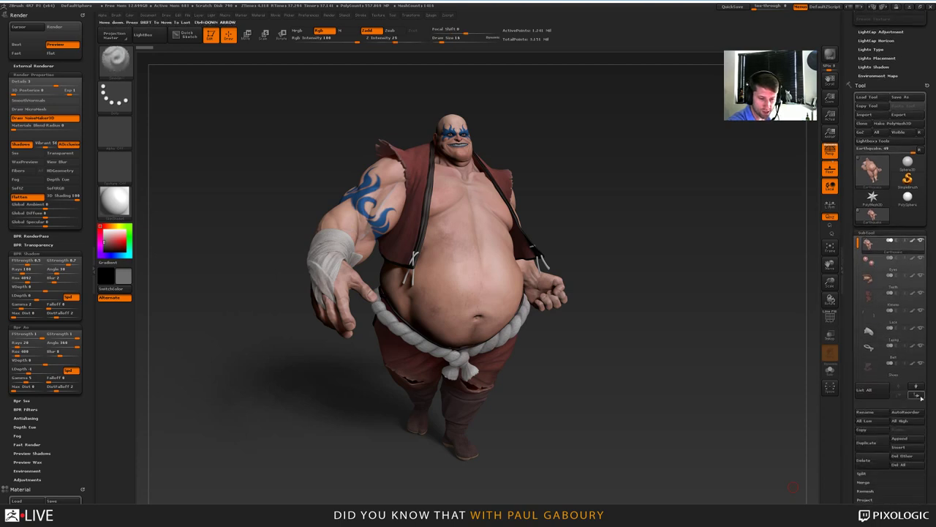
pyautogui.click(878, 275)
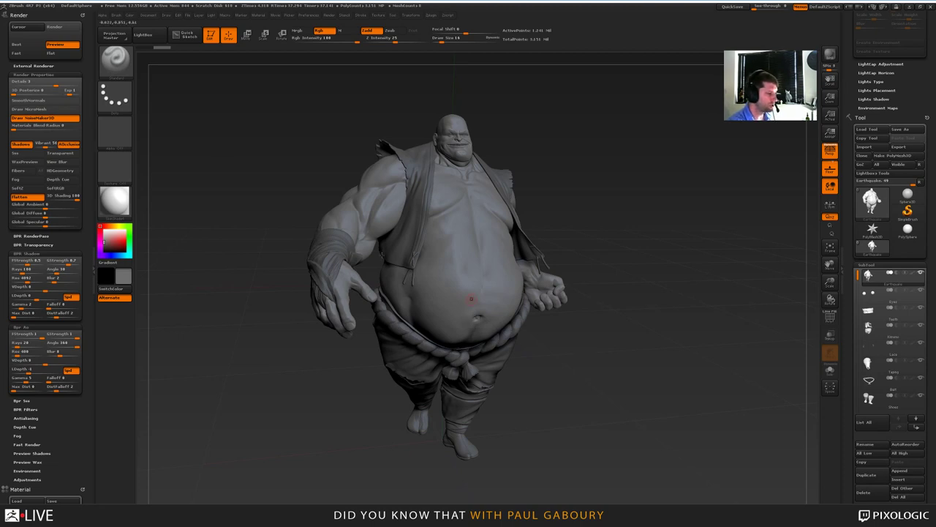
pyautogui.click(21, 143)
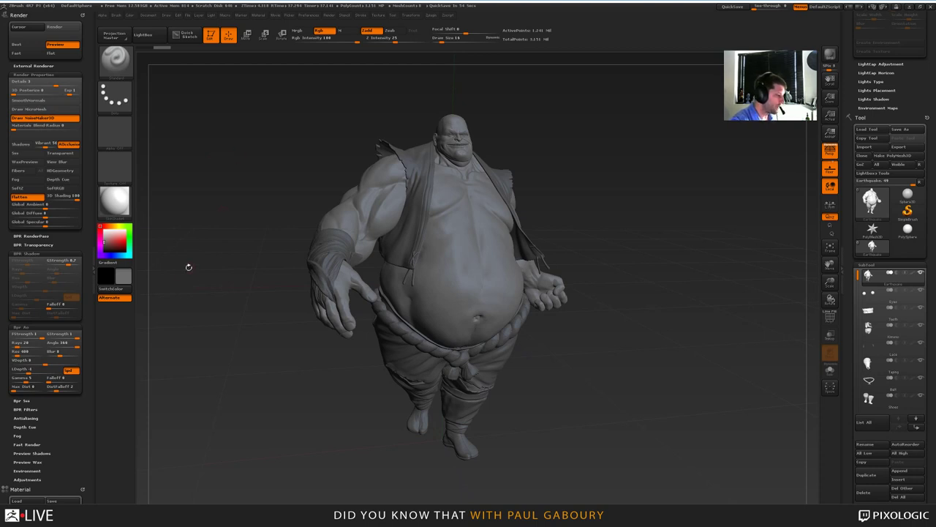
# Step: Set SkinShade4's Wax Modifiers to Ambient 100, Diffuse 0 and Specular 0
pyautogui.moveTo(121, 205)
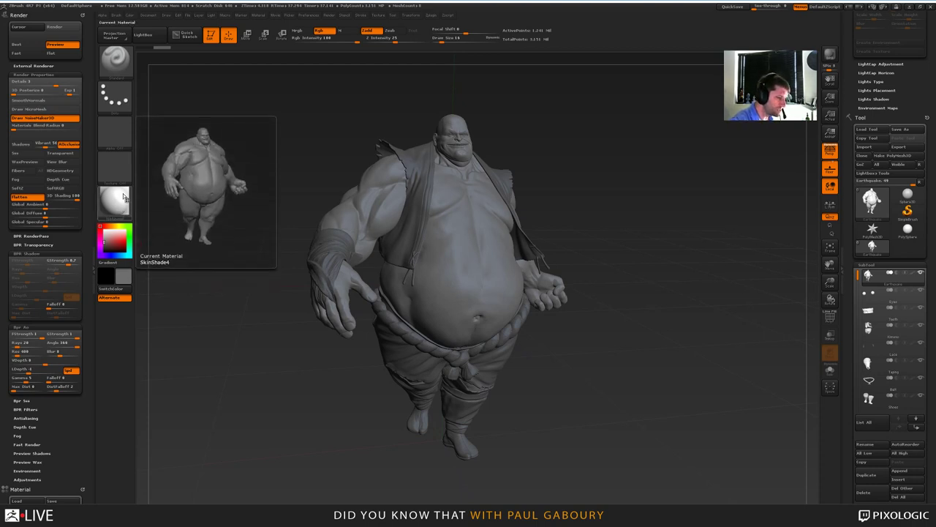
pyautogui.scroll(-2, 86, 256)
pyautogui.scroll(-10, 86, 256)
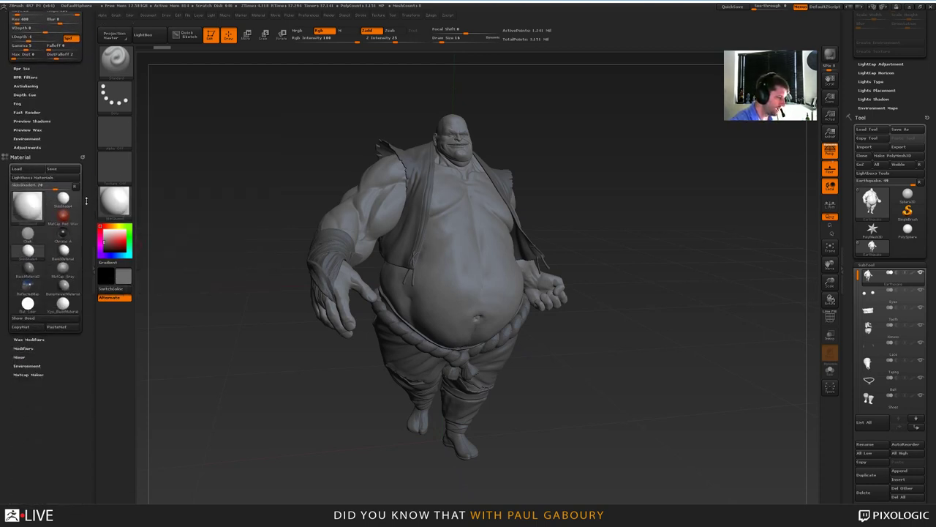
pyautogui.click(28, 332)
pyautogui.scroll(-7, 28, 333)
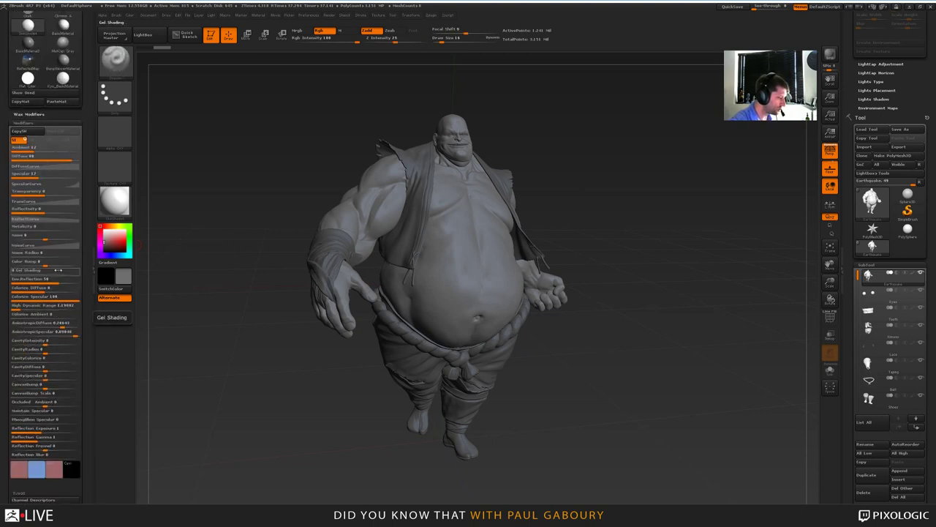
pyautogui.moveTo(22, 147); pyautogui.dragTo(77, 149)
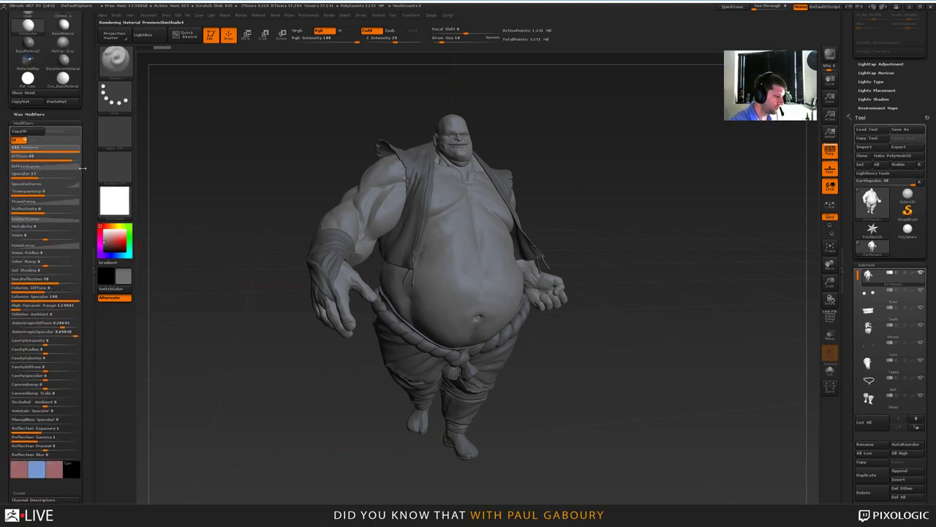
pyautogui.click(12, 156)
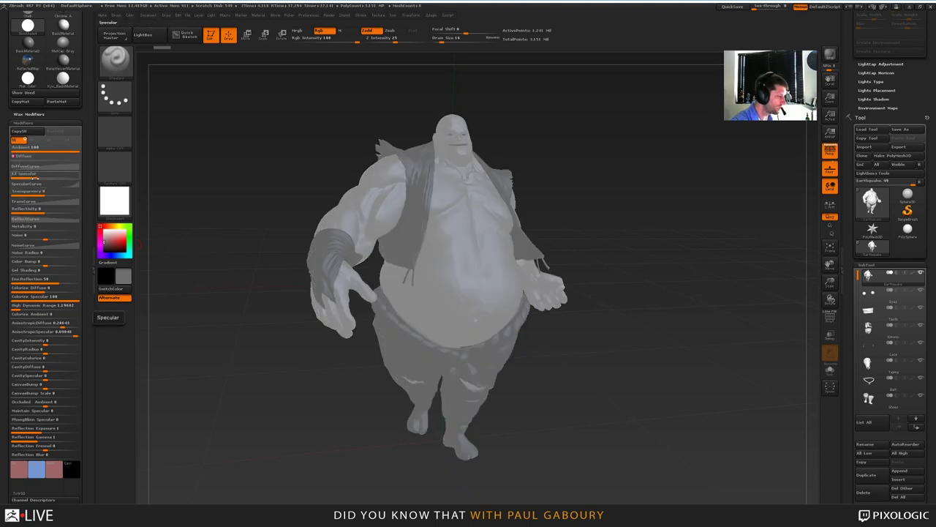
pyautogui.click(11, 175)
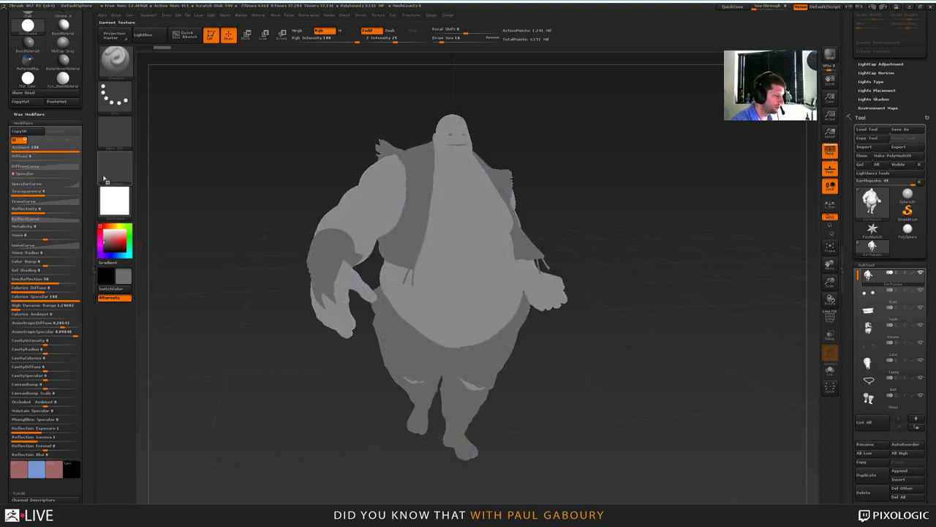
pyautogui.scroll(5, 86, 254)
pyautogui.scroll(5, 87, 254)
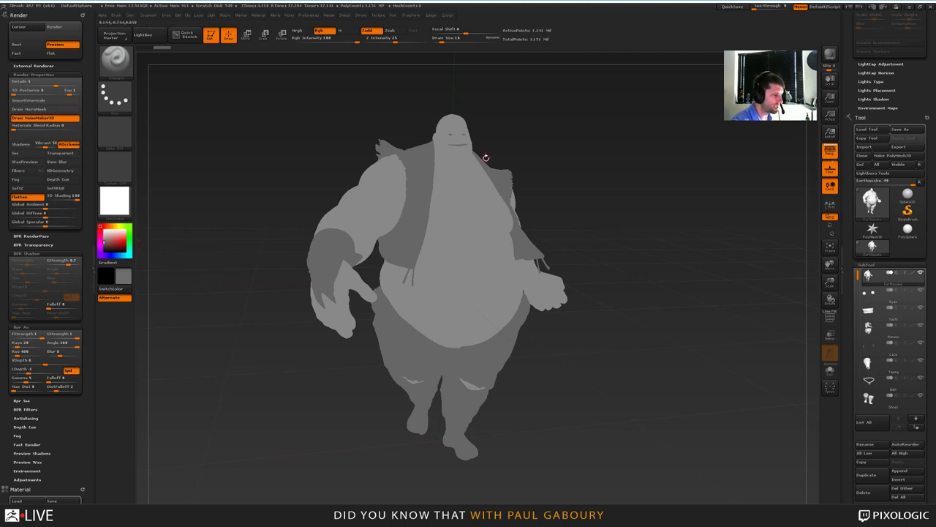
# Step: Run two BPR renders of the flat grey character as an occlusion pass
pyautogui.click(830, 56)
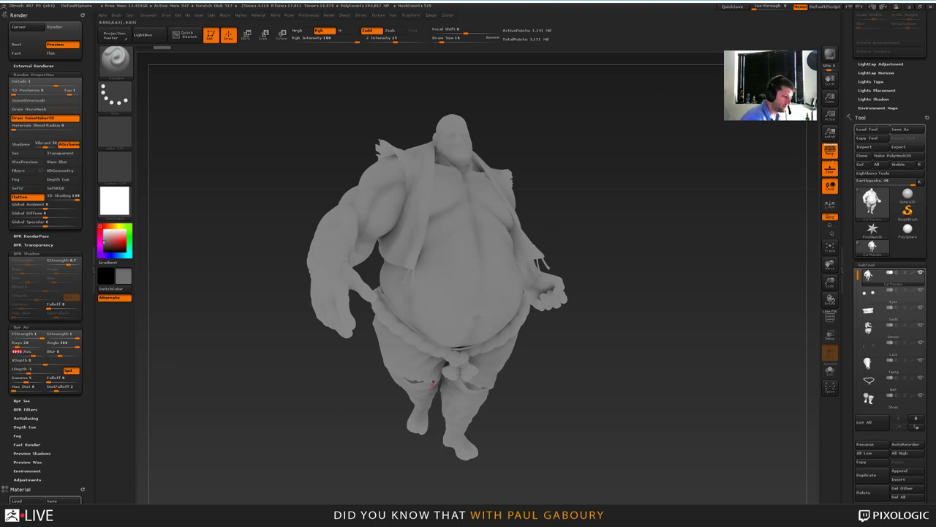
pyautogui.click(829, 55)
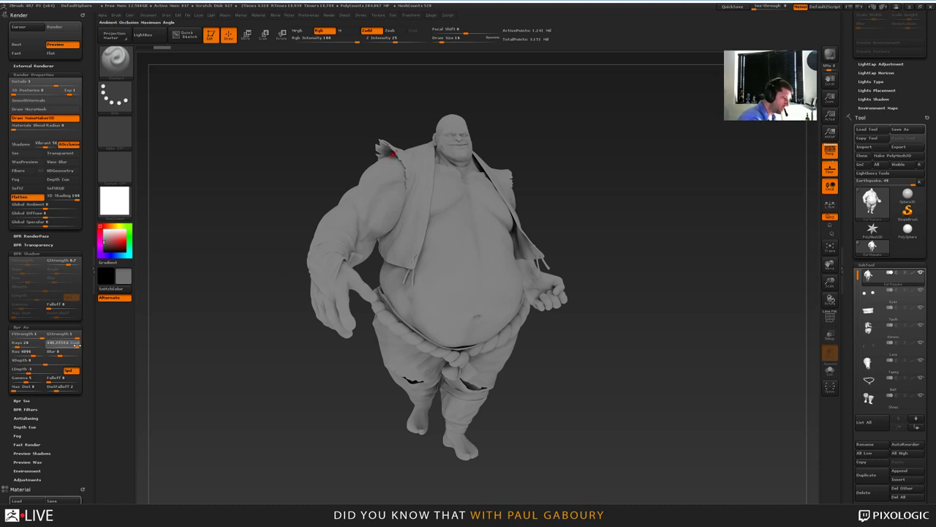
# Step: Set the BPR AO maximum angle to 180, re-render twice, and restore polypaint colour
pyautogui.click(63, 342)
pyautogui.write('180')
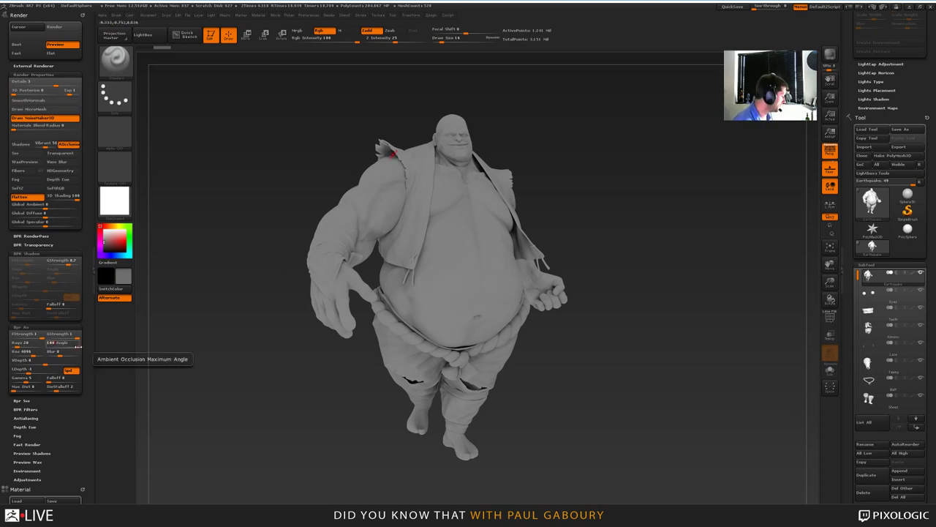
pyautogui.press('Return')
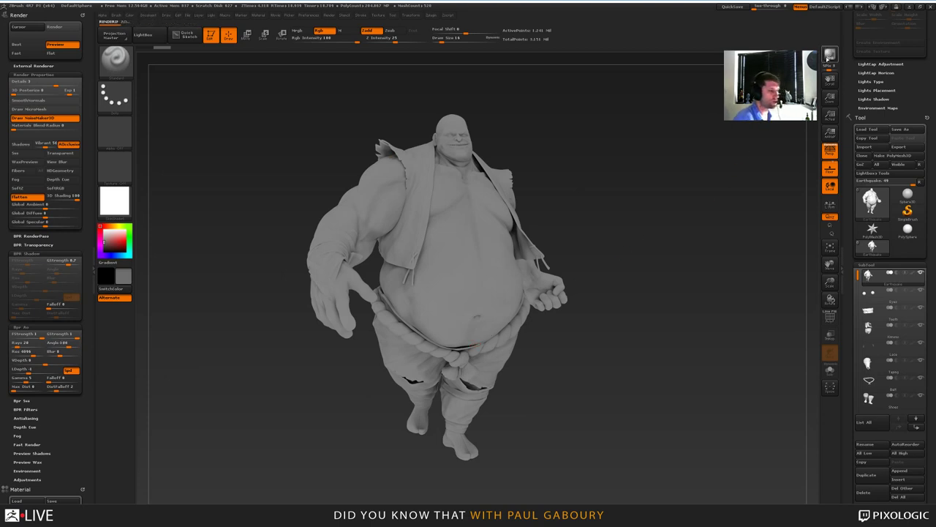
pyautogui.click(829, 57)
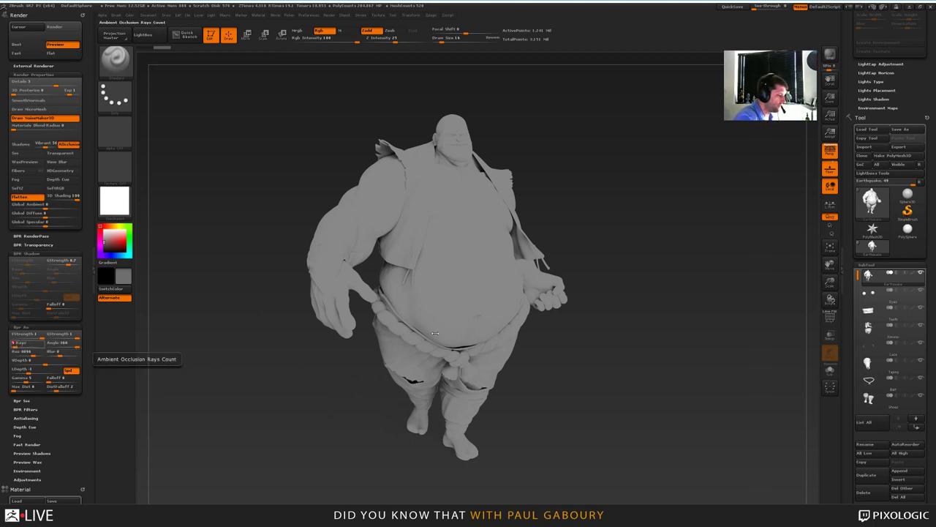
pyautogui.click(830, 55)
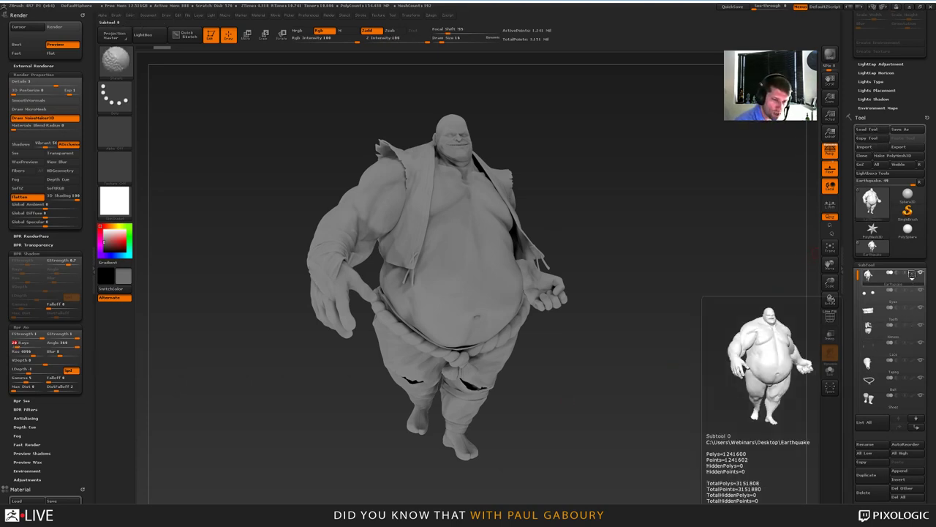
pyautogui.keyDown('shift'); pyautogui.click(914, 276); pyautogui.keyUp('shift')
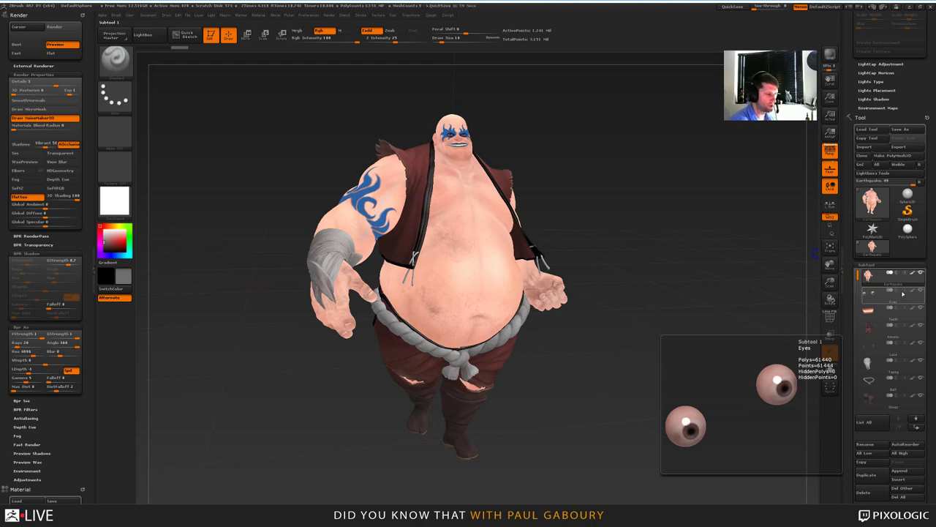
# Step: Choose BasicMaterial2 from the material picker and expand the Material palette
pyautogui.click(126, 207)
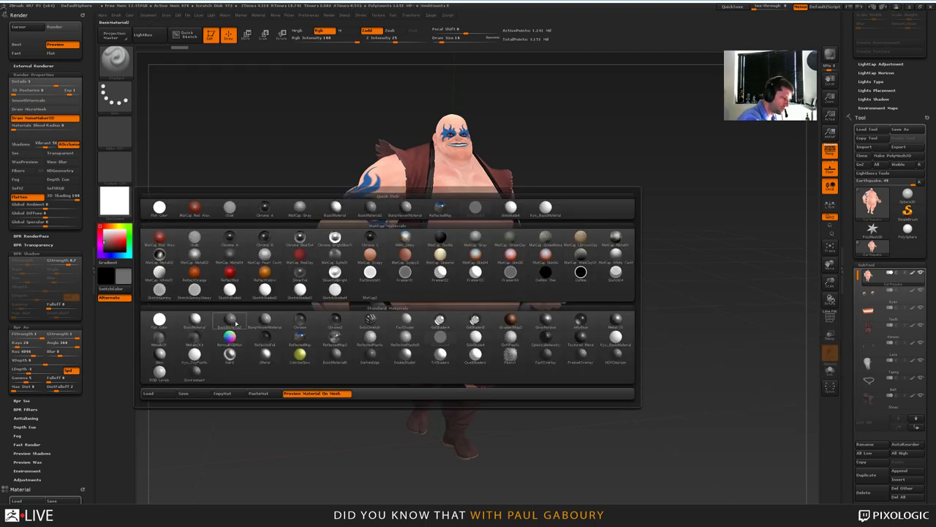
pyautogui.click(195, 321)
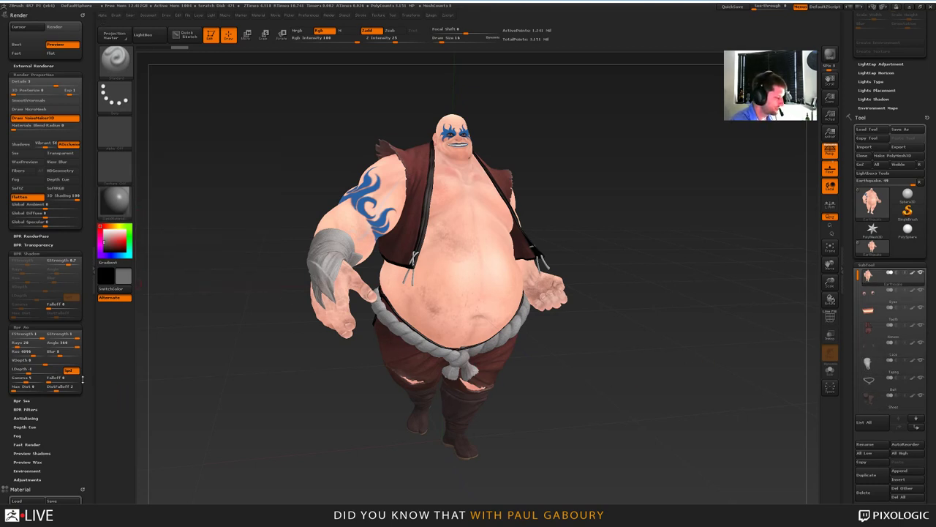
pyautogui.click(19, 489)
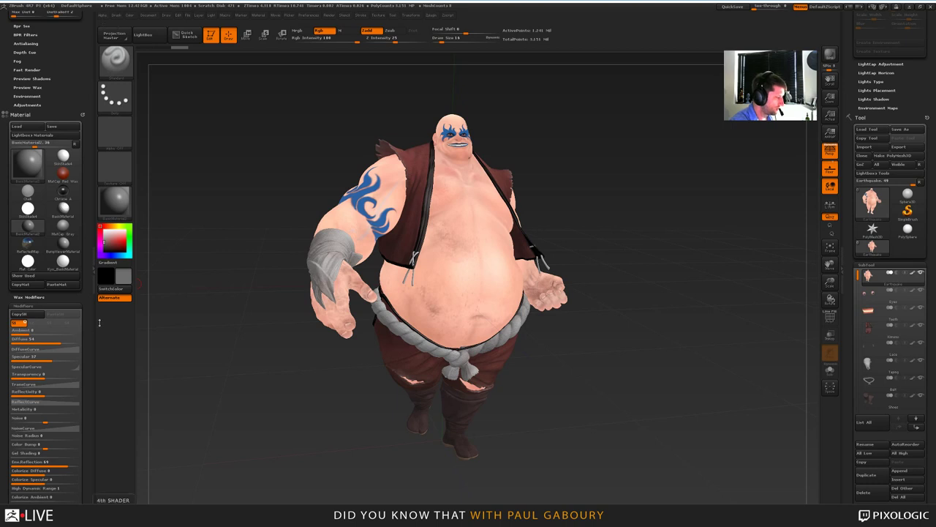
# Step: Lower SkinShade4's ambient to about 14, reselect BasicMaterial2, and open the Zplugin menu
pyautogui.click(114, 197)
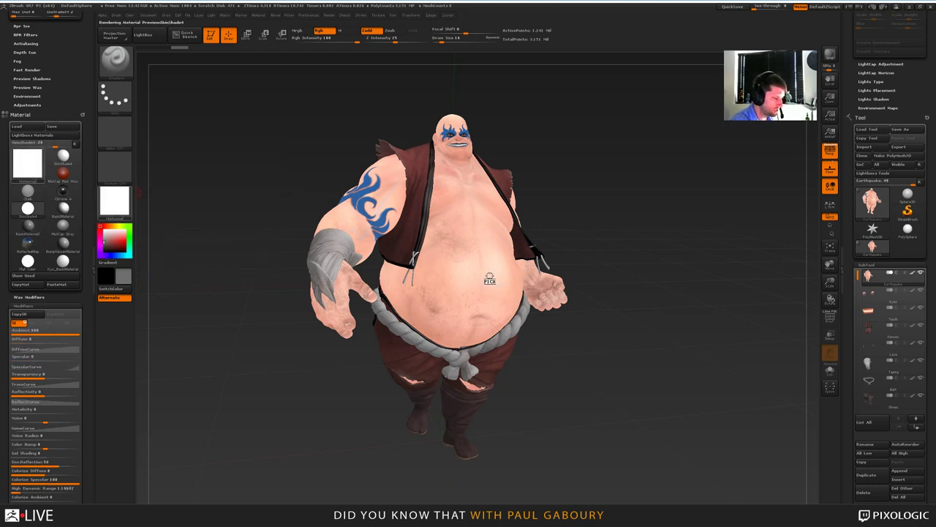
pyautogui.moveTo(66, 331)
pyautogui.mouseDown()
pyautogui.moveTo(39, 333)
pyautogui.moveTo(66, 342)
pyautogui.moveTo(27, 359)
pyautogui.moveTo(43, 362)
pyautogui.moveTo(67, 343)
pyautogui.mouseUp()
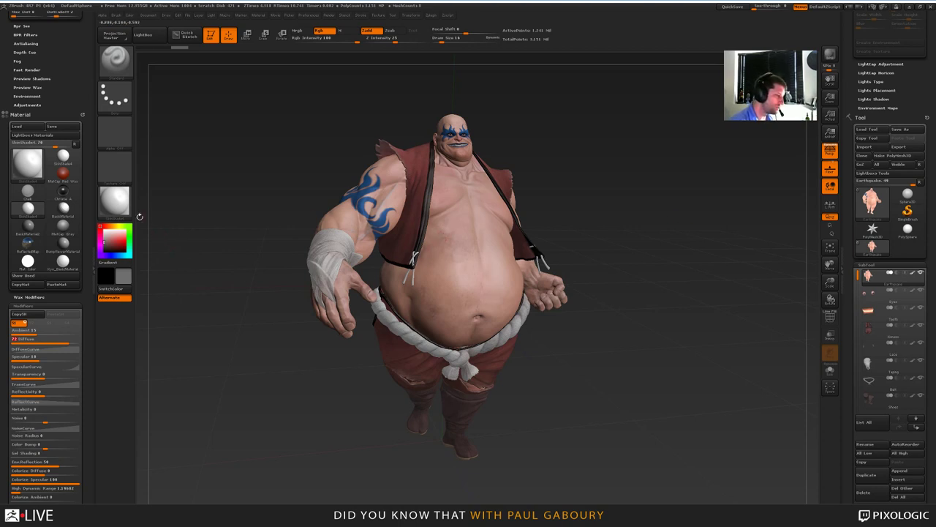
pyautogui.click(117, 204)
pyautogui.click(230, 323)
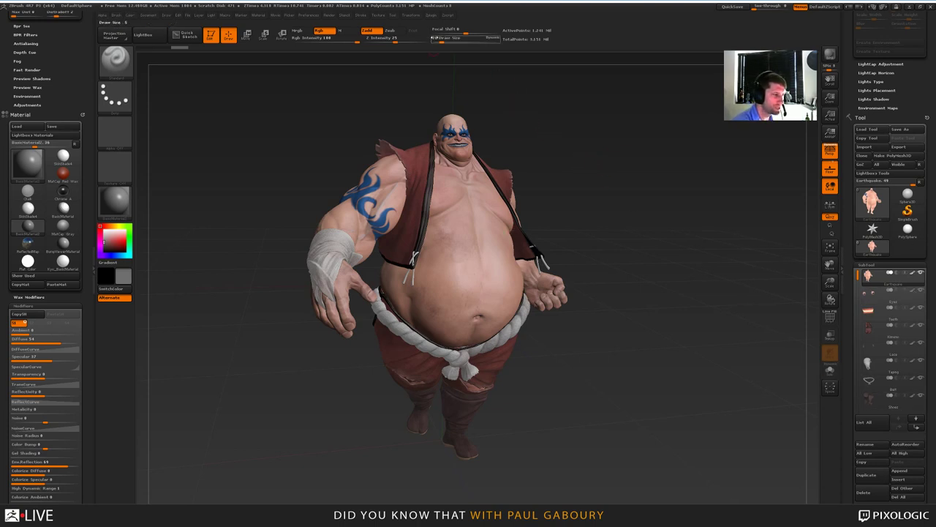
pyautogui.click(434, 15)
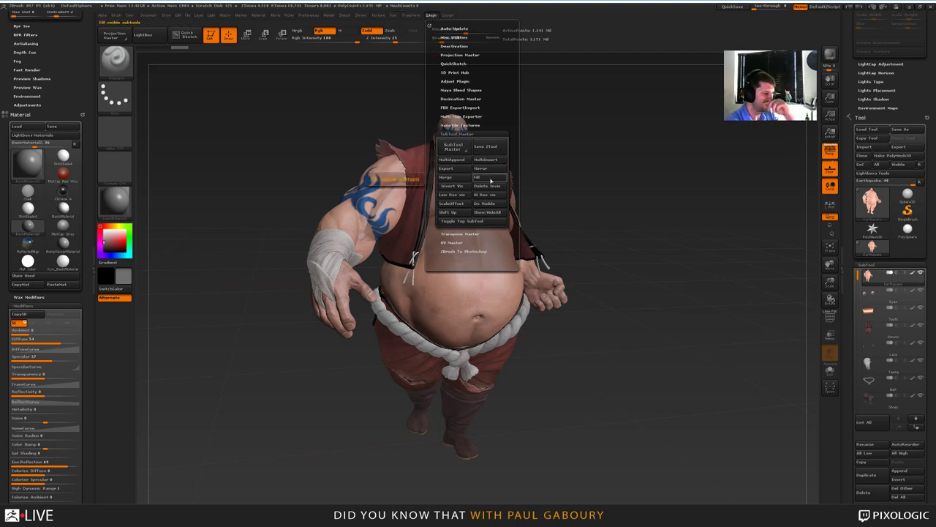
# Step: Fill all subtools with the current material only via SubTool Master, then lower diffuse
pyautogui.click(490, 180)
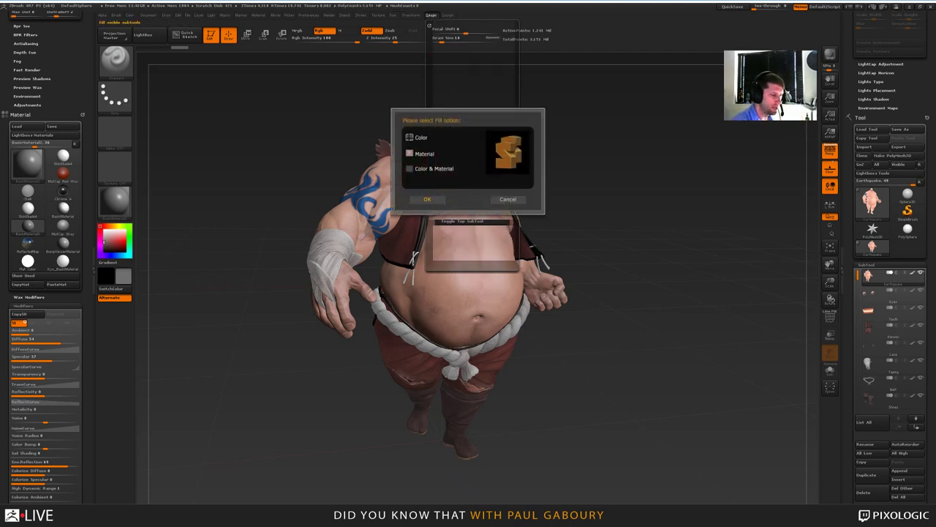
pyautogui.click(409, 137)
pyautogui.click(409, 153)
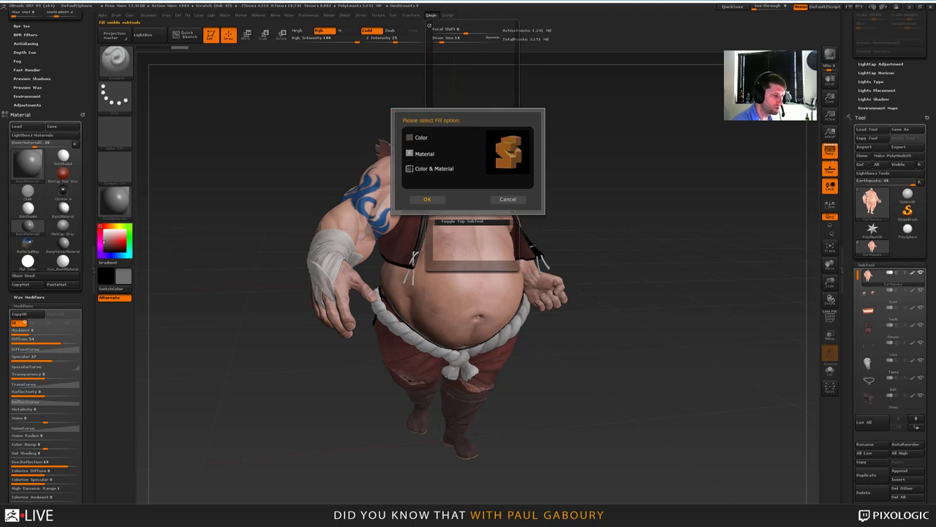
pyautogui.click(409, 168)
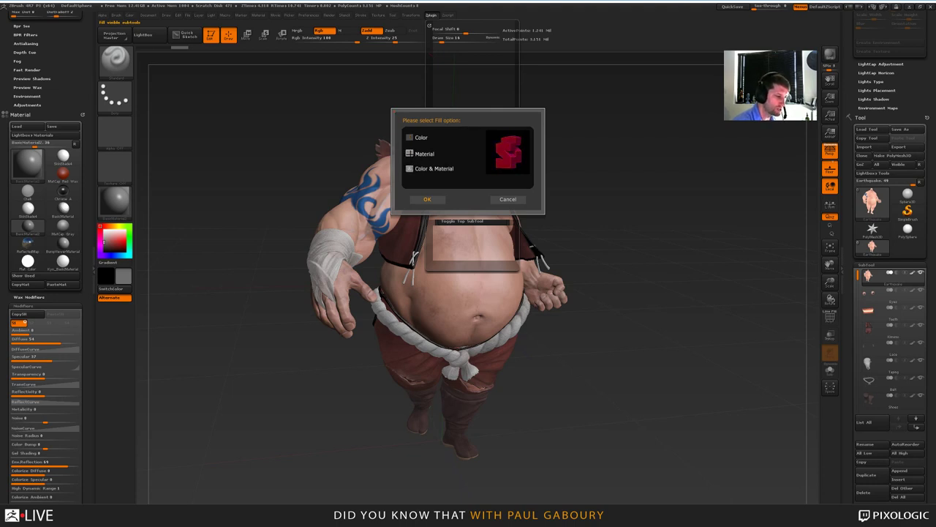
pyautogui.click(409, 153)
pyautogui.click(428, 199)
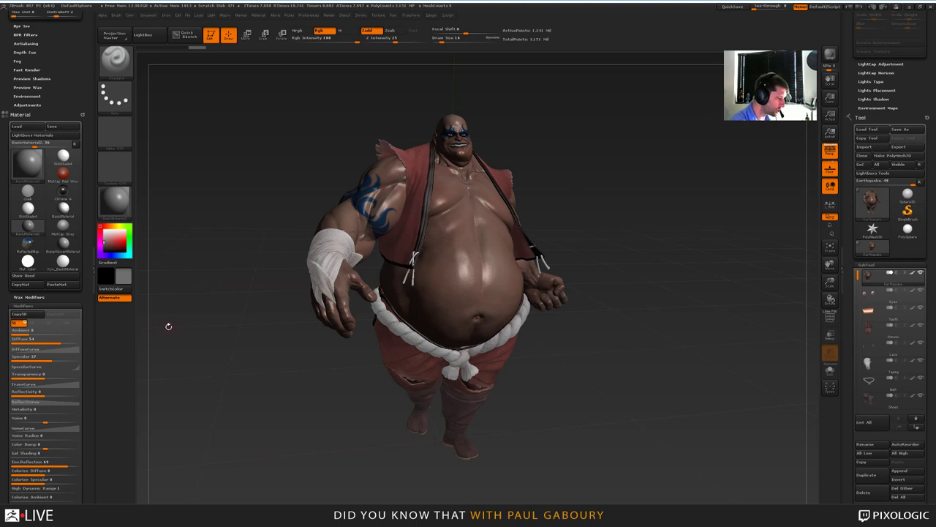
pyautogui.moveTo(59, 340); pyautogui.dragTo(77, 341)
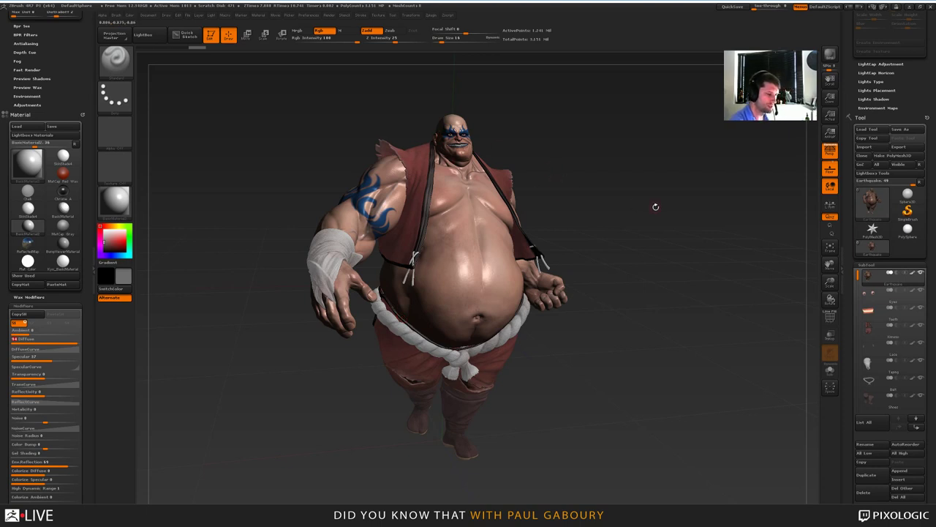
# Step: Apply a material from the library, then try SkinShade4 on the character
pyautogui.click(129, 212)
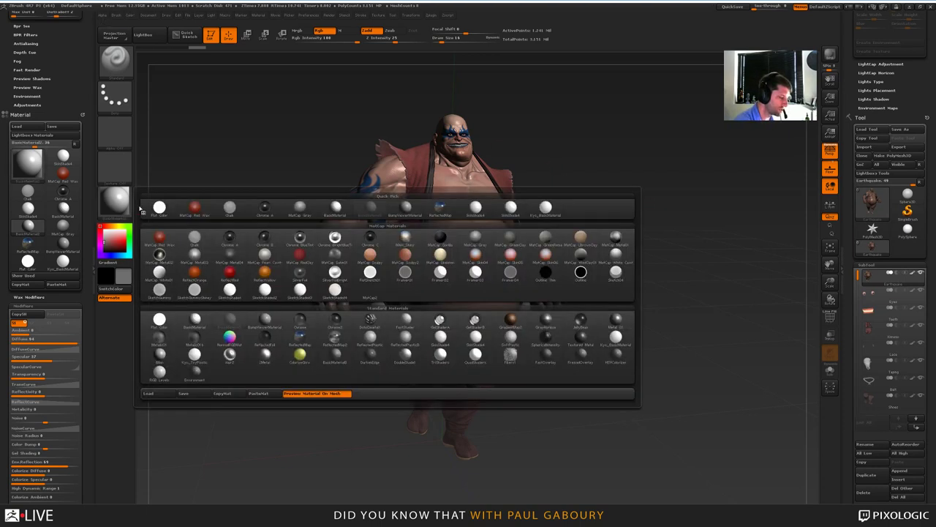
pyautogui.click(229, 354)
pyautogui.moveTo(29, 331); pyautogui.dragTo(44, 333)
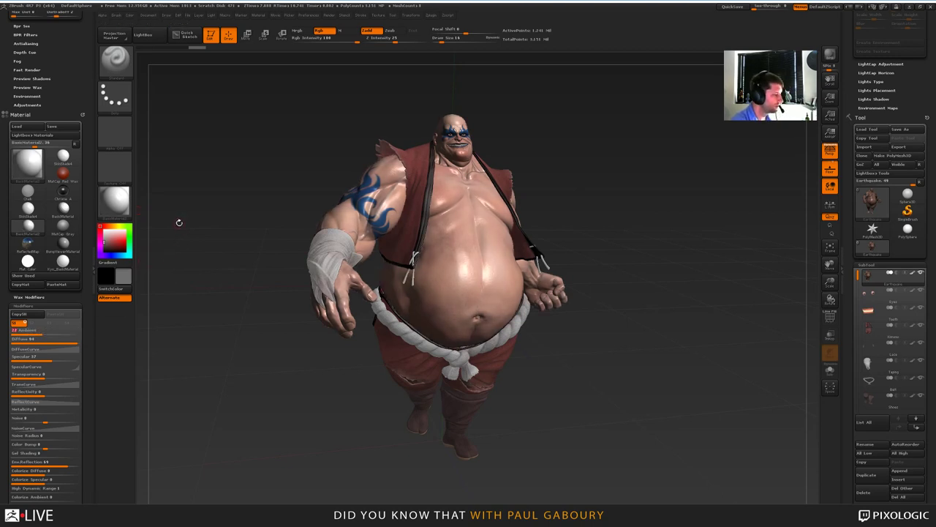
pyautogui.click(114, 201)
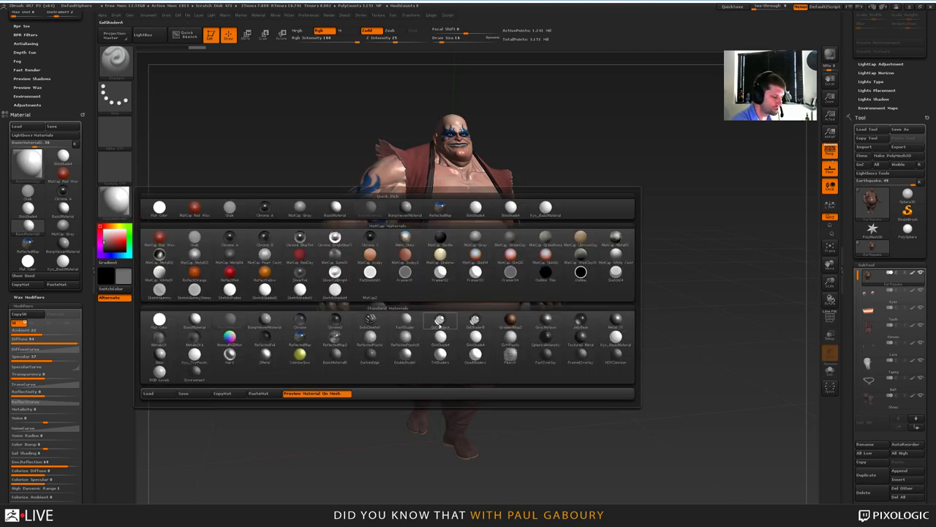
pyautogui.click(440, 337)
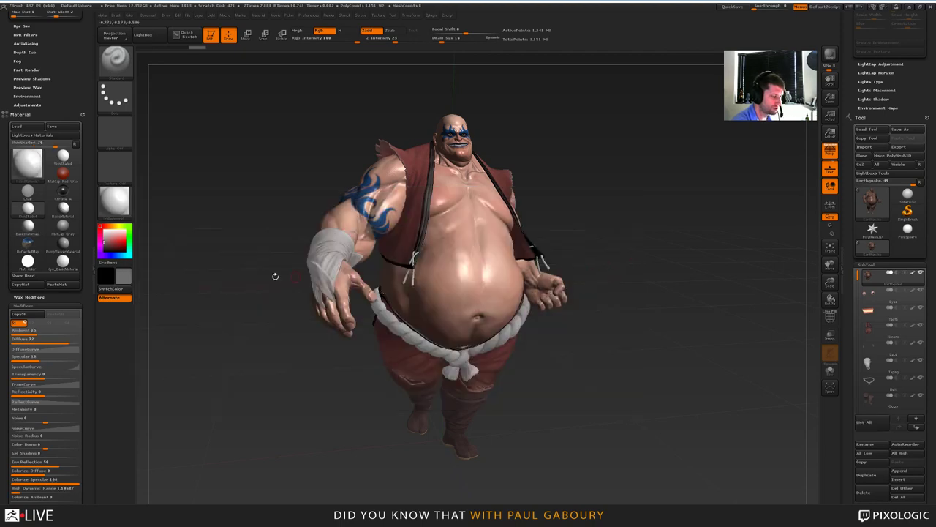
# Step: Switch back to BasicMaterial2, compare the shading, and collapse the material modifiers
pyautogui.click(115, 202)
pyautogui.click(224, 317)
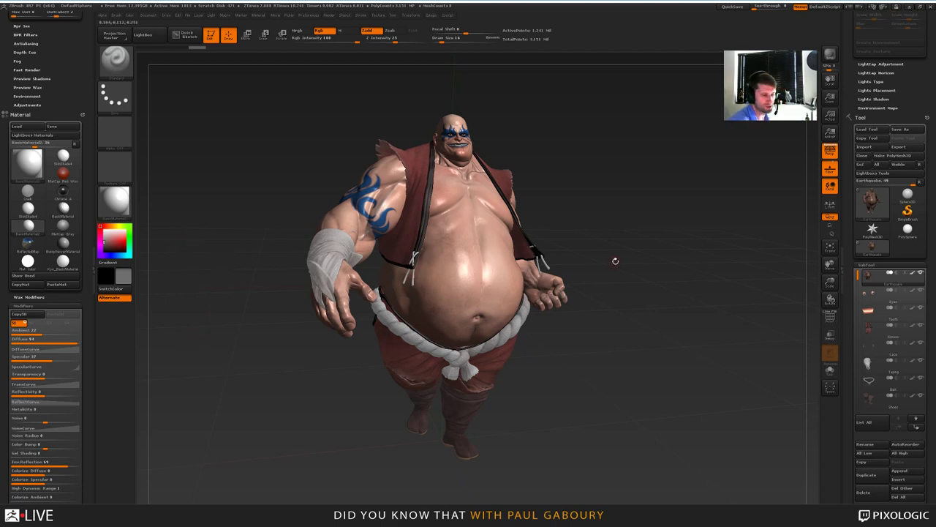
pyautogui.moveTo(602, 386)
pyautogui.mouseDown()
pyautogui.moveTo(594, 388)
pyautogui.moveTo(610, 387)
pyautogui.moveTo(611, 375)
pyautogui.mouseUp()
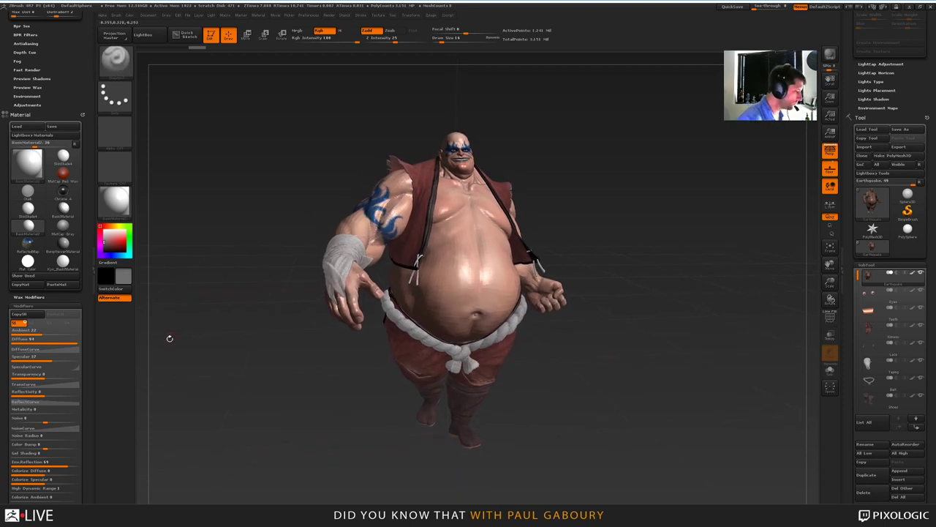
pyautogui.click(21, 306)
pyautogui.scroll(10, 73, 125)
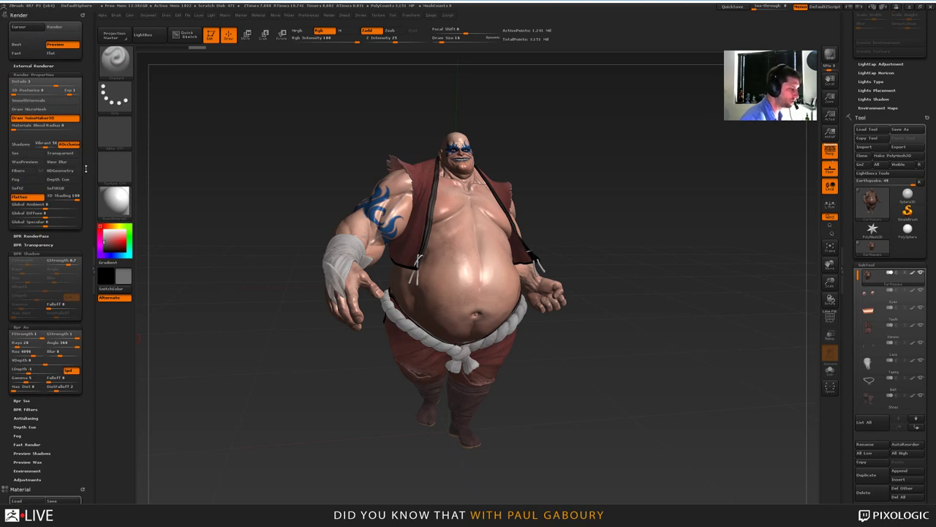
# Step: Inspect the BPR AO and Depth pass maps, frame the character closer, and open Movie
pyautogui.click(36, 235)
pyautogui.moveTo(67, 270)
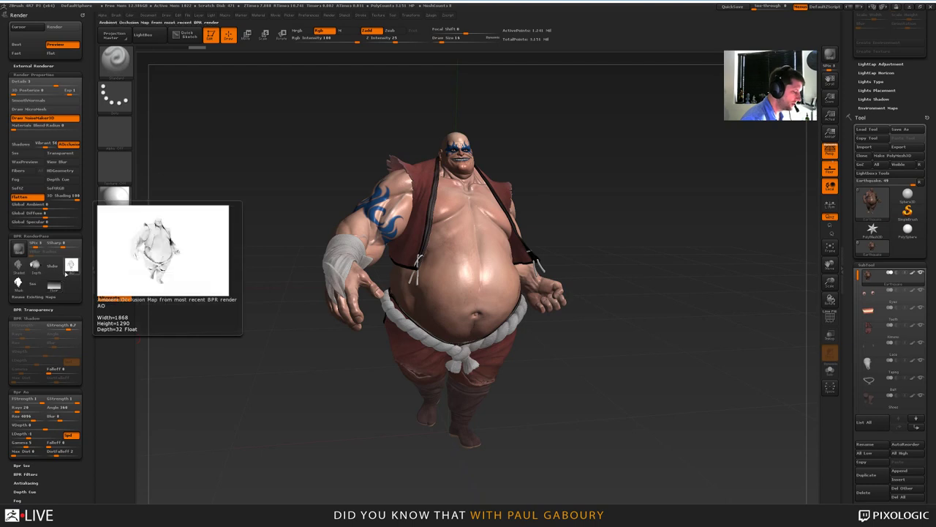
pyautogui.moveTo(36, 269)
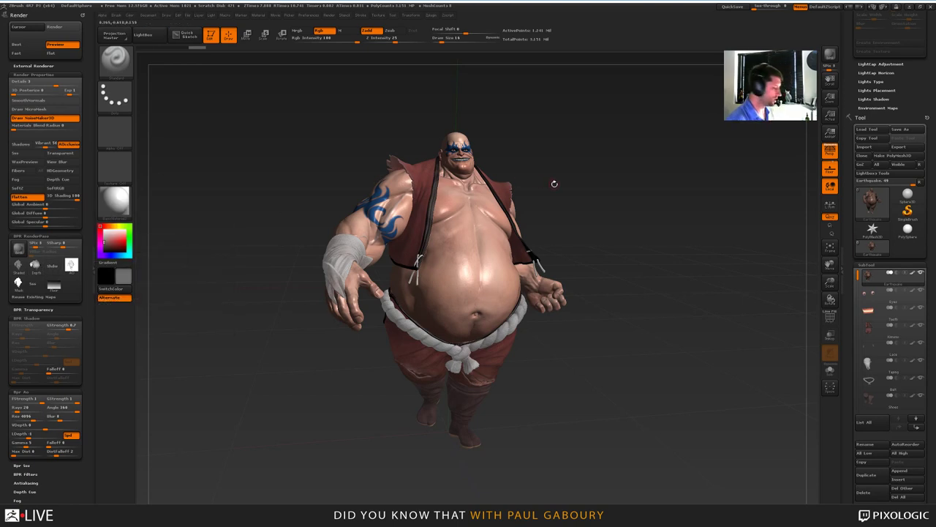
pyautogui.moveTo(610, 332)
pyautogui.mouseDown()
pyautogui.moveTo(616, 370)
pyautogui.moveTo(600, 322)
pyautogui.moveTo(655, 302)
pyautogui.moveTo(669, 280)
pyautogui.moveTo(663, 272)
pyautogui.mouseUp()
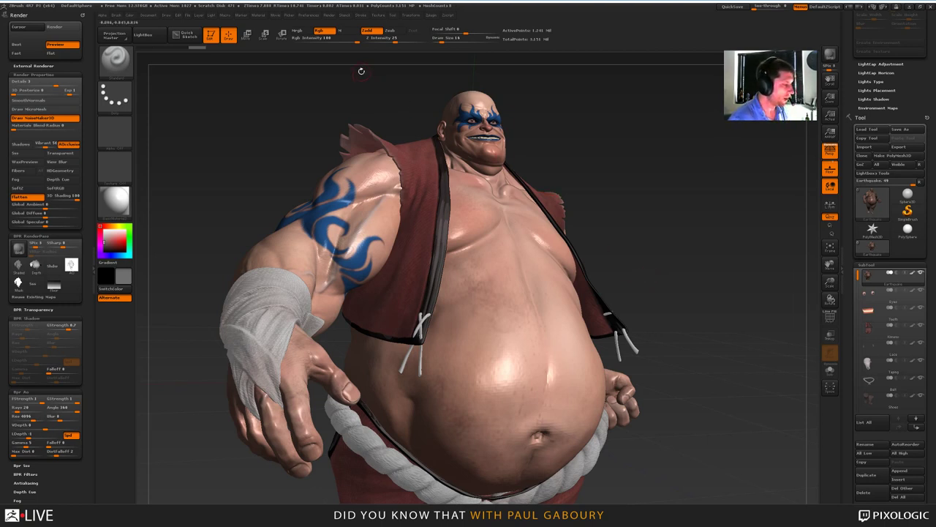
pyautogui.click(275, 16)
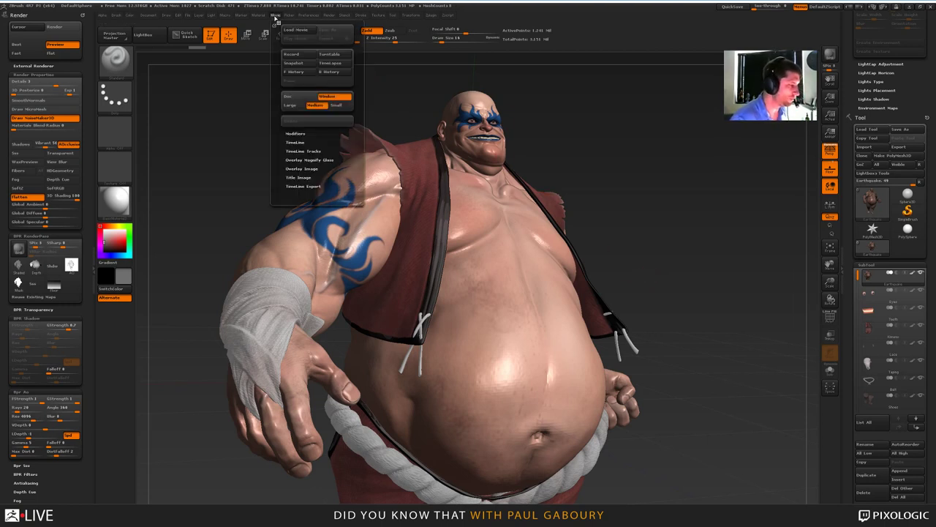
# Step: Show the Movie timeline and add camera keyframes for a face close-up and full-body view
pyautogui.click(295, 142)
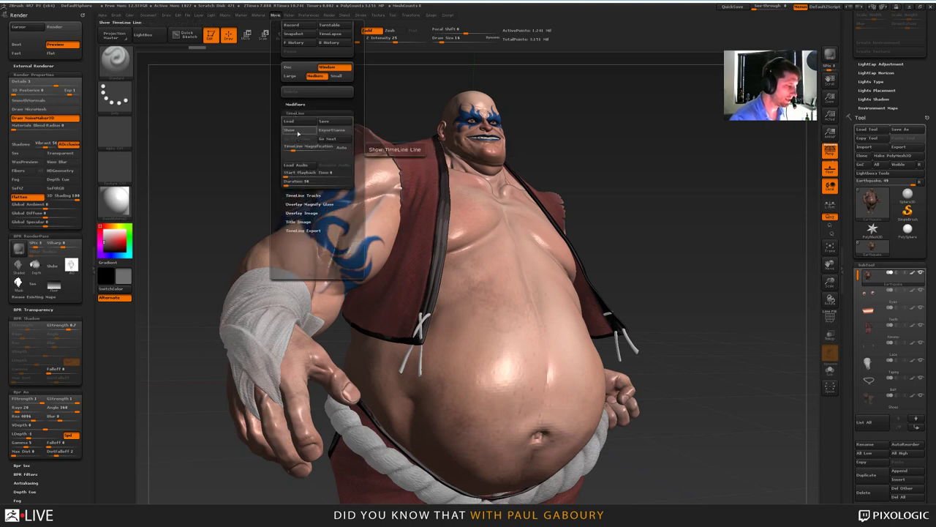
pyautogui.click(298, 131)
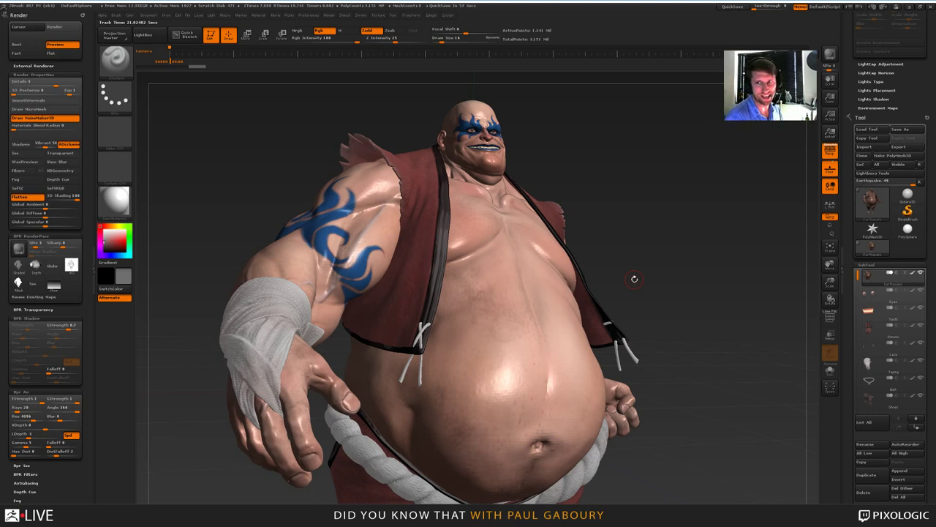
pyautogui.click(203, 55)
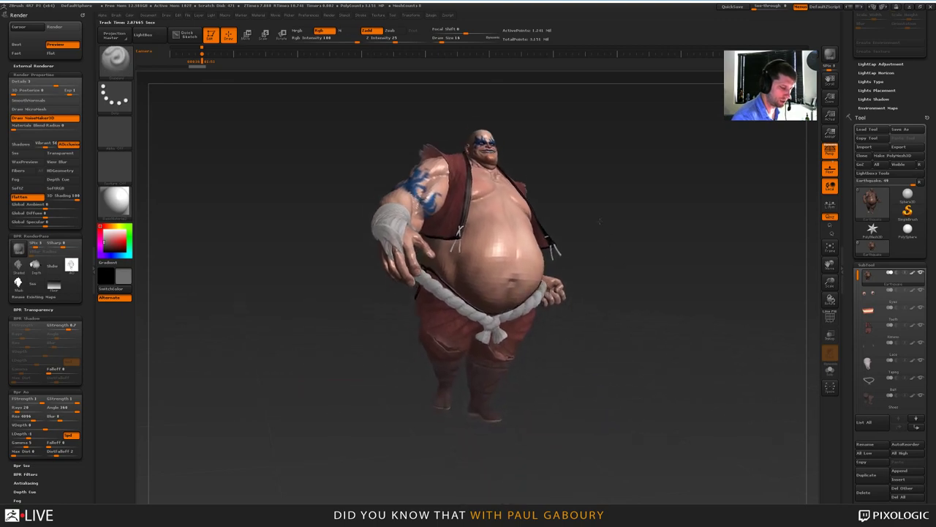
pyautogui.click(256, 55)
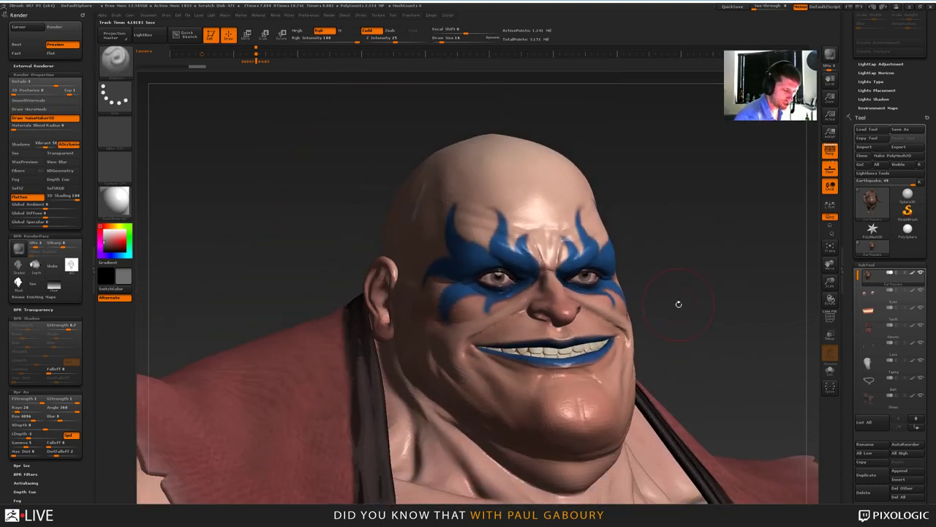
pyautogui.click(229, 55)
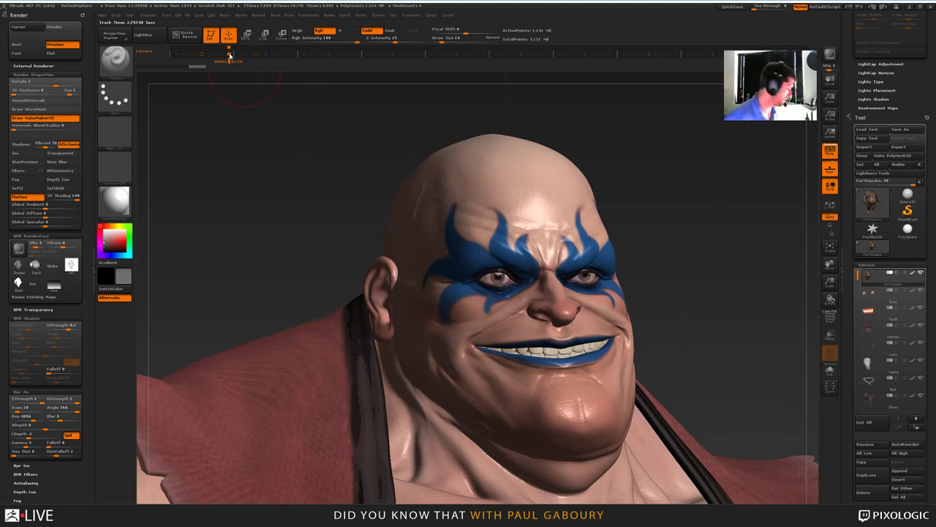
pyautogui.click(231, 55)
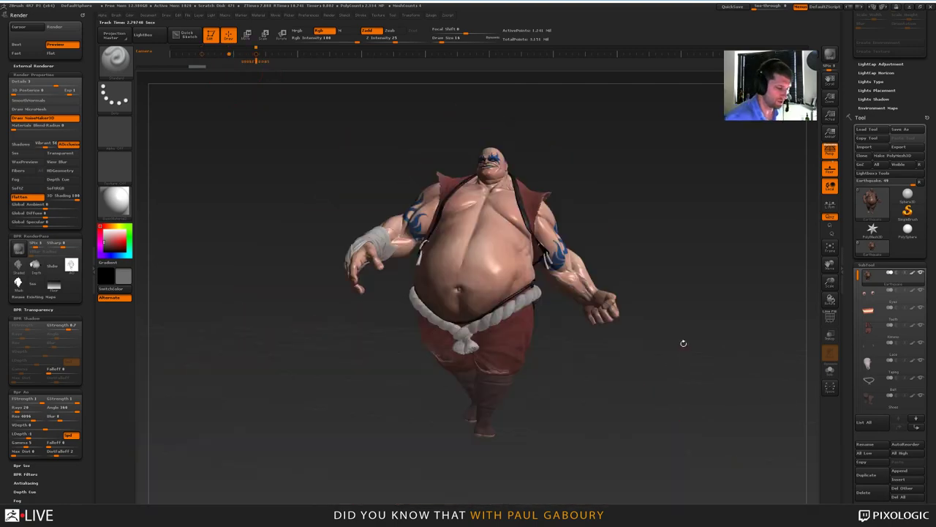
# Step: Turn the character to a three-quarter full-body view, key the camera there, and open the Document menu
pyautogui.moveTo(684, 341); pyautogui.dragTo(680, 219)
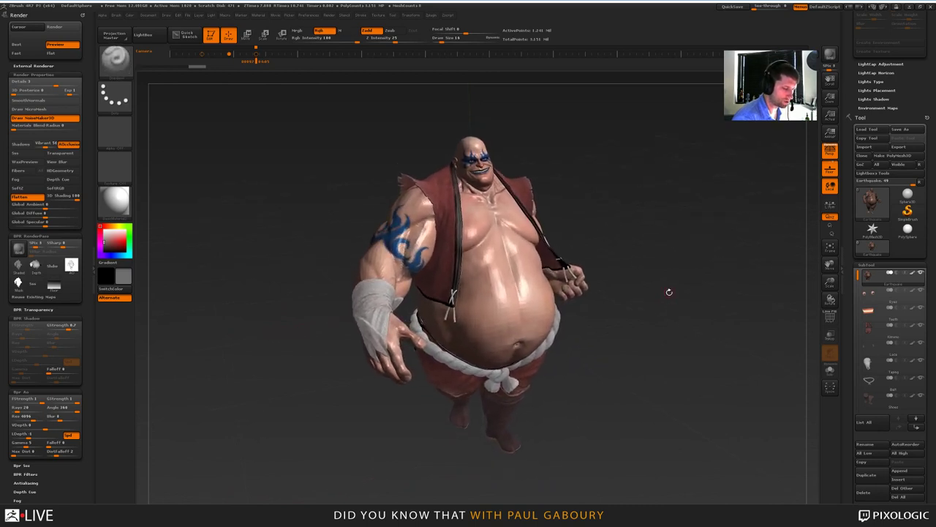
pyautogui.click(270, 55)
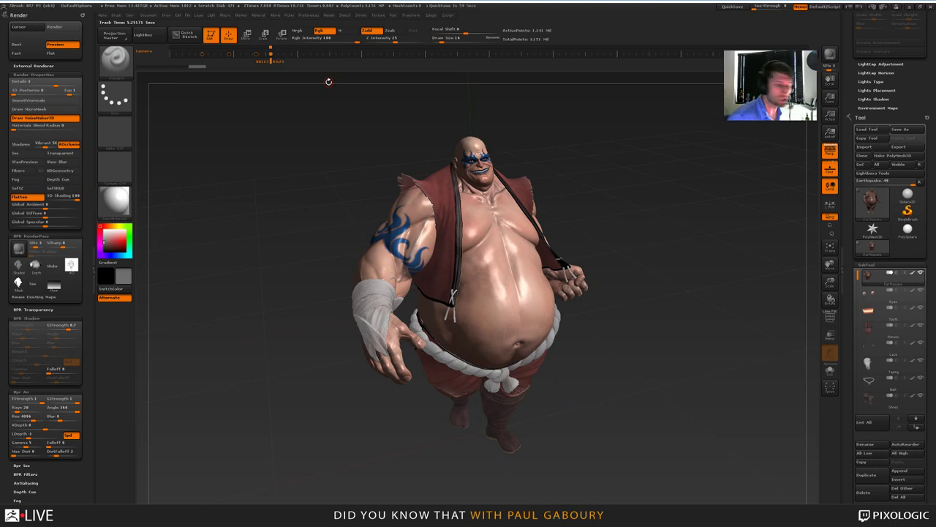
pyautogui.click(149, 16)
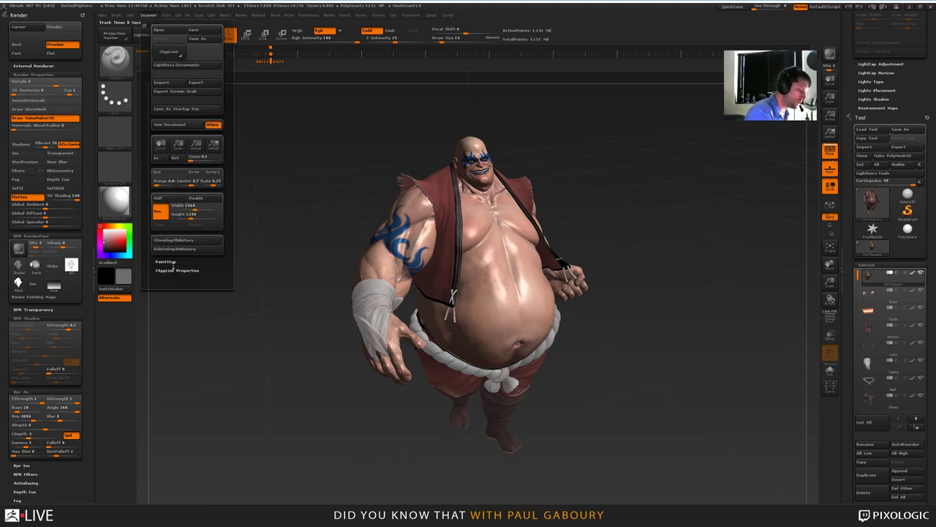
# Step: Switch BPR Shadows on and AOcclusion off, then run a BPR render of the character
pyautogui.click(186, 270)
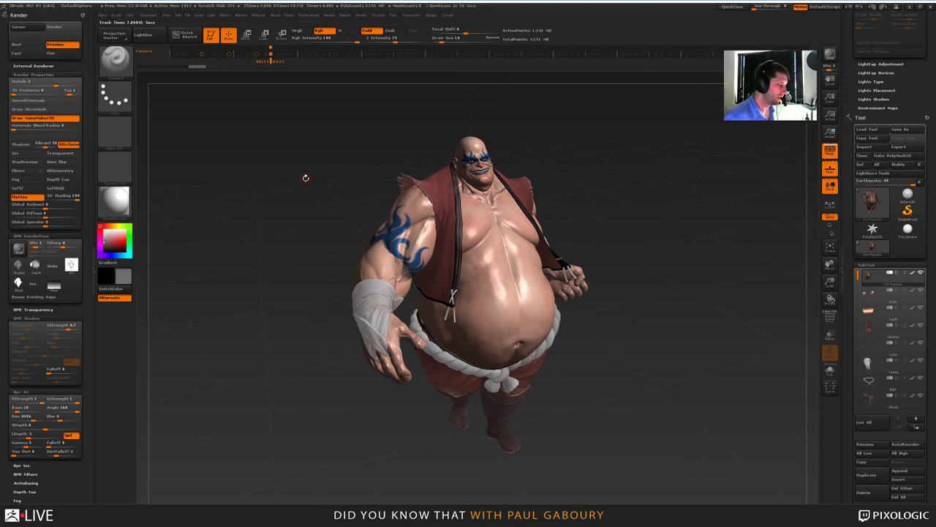
pyautogui.click(21, 143)
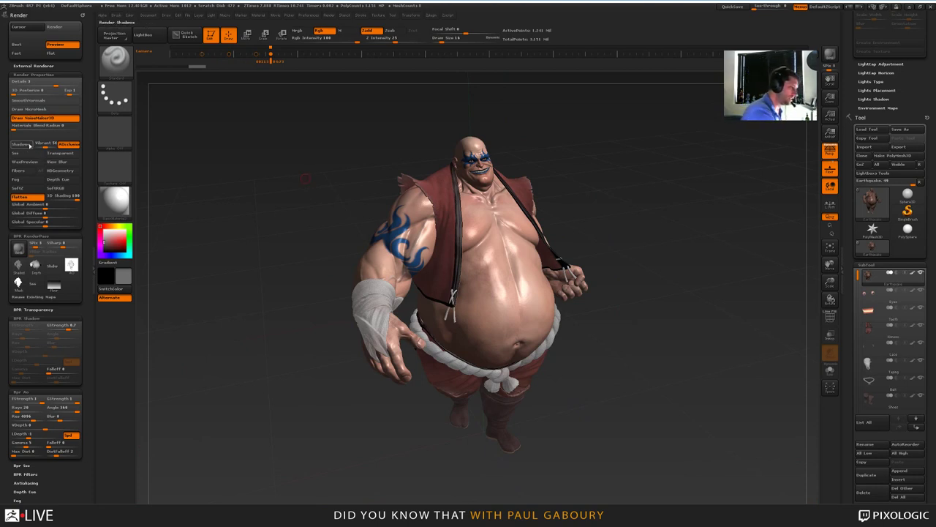
pyautogui.click(69, 144)
pyautogui.click(830, 54)
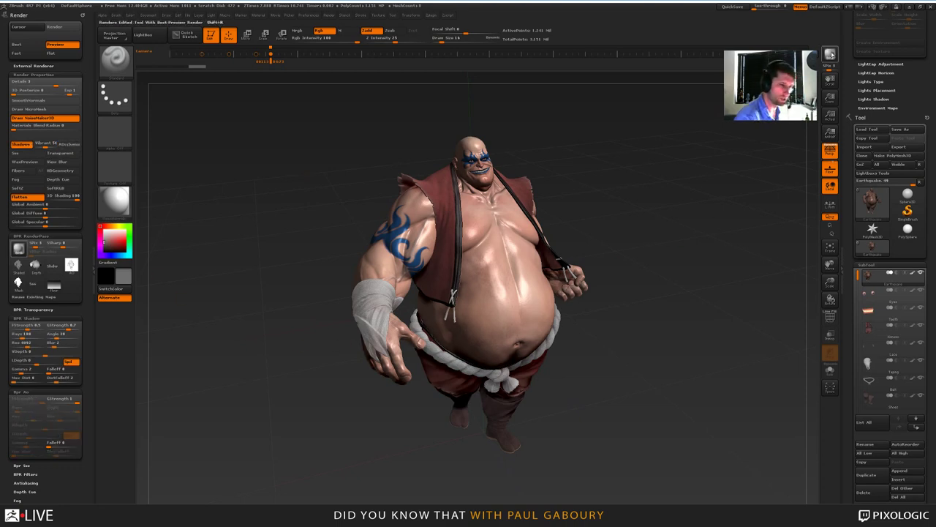
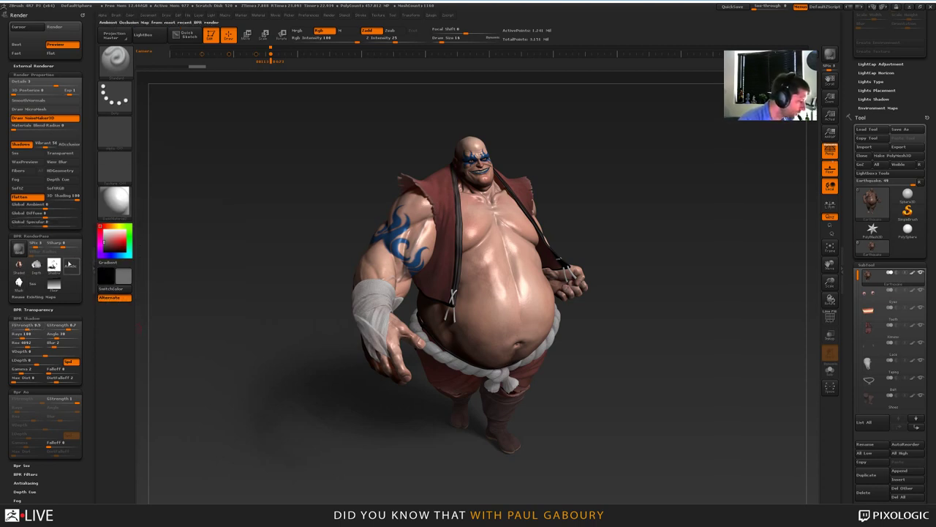
# Step: Export the Shadow render pass as a PSD file into the Desktop Dude folder
pyautogui.moveTo(56, 270)
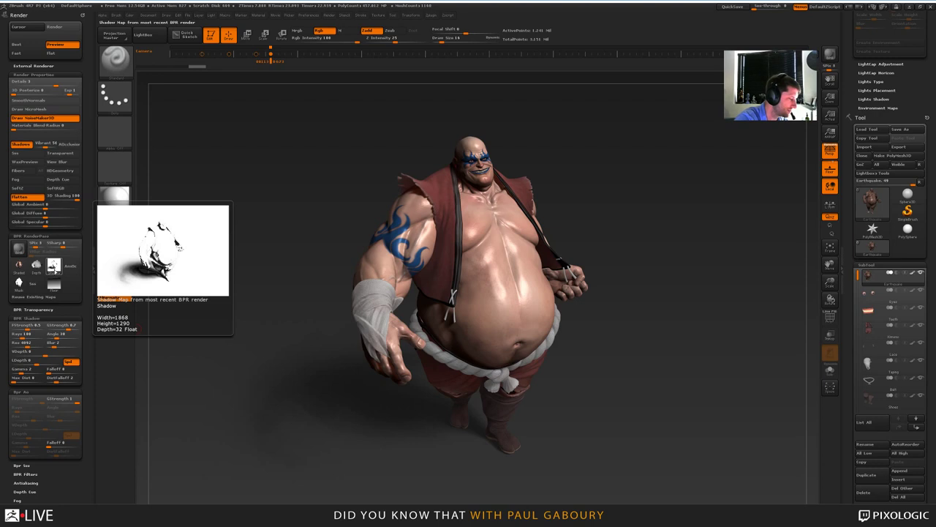
pyautogui.click(54, 268)
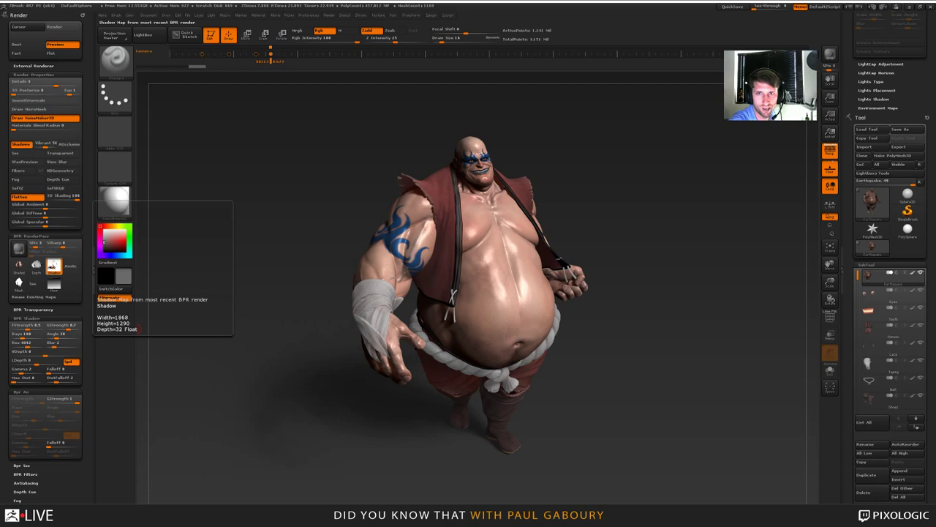
pyautogui.click(53, 265)
pyautogui.moveTo(878, 64); pyautogui.dragTo(440, 80)
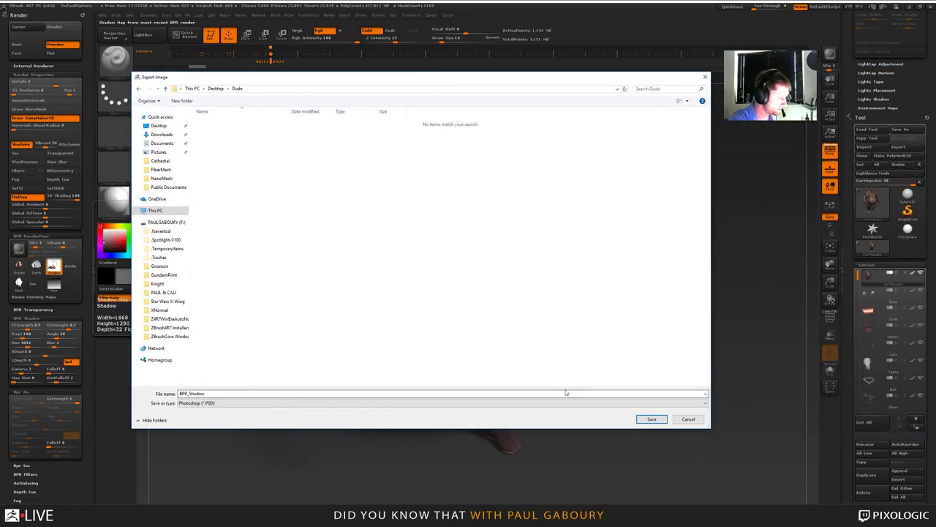
pyautogui.click(136, 223)
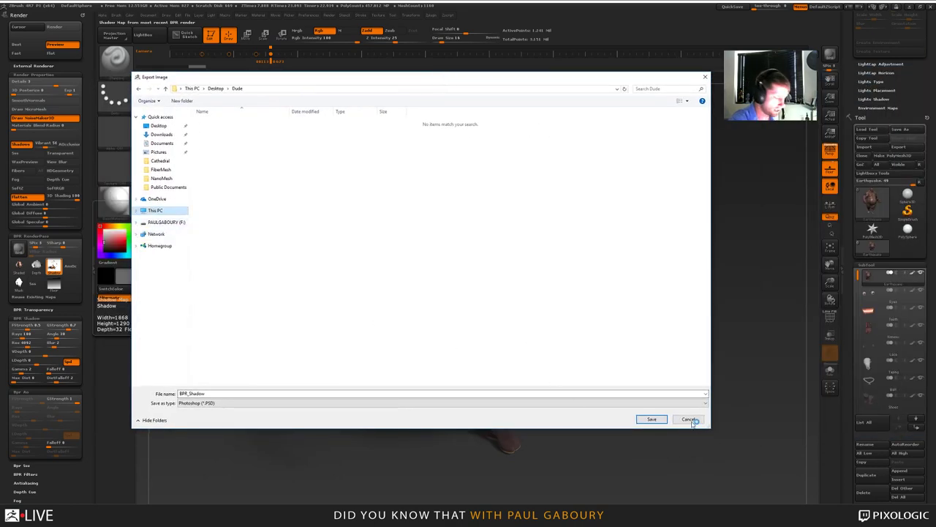
pyautogui.click(652, 419)
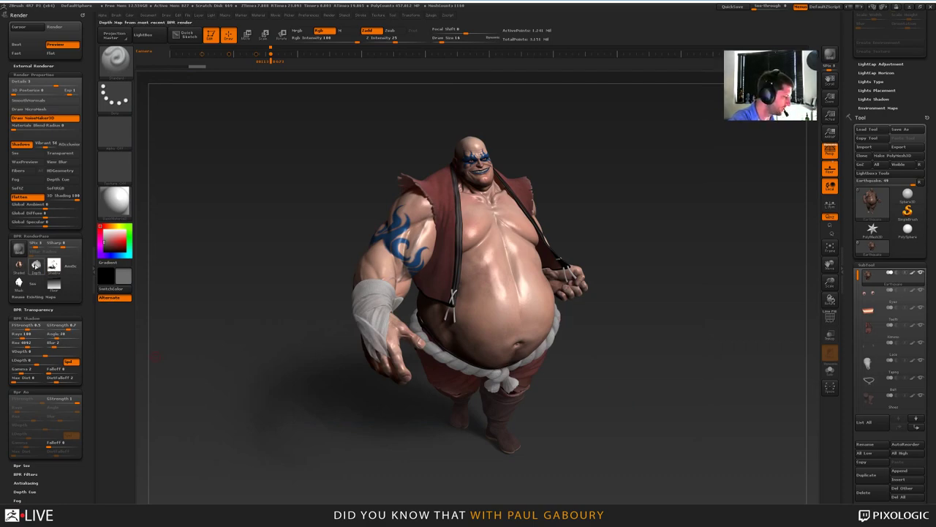
# Step: Save the Depth and Mask render passes as PSD files in the same folder
pyautogui.click(36, 264)
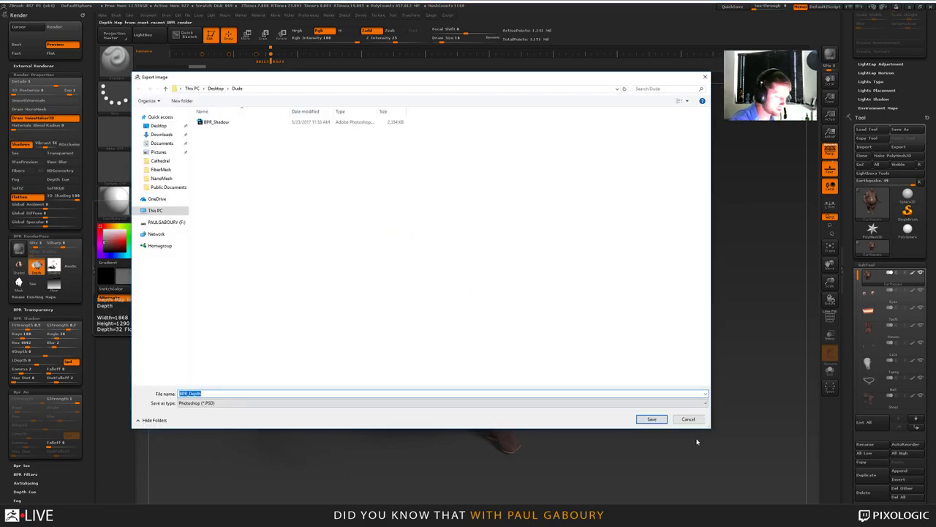
pyautogui.click(651, 419)
pyautogui.click(19, 282)
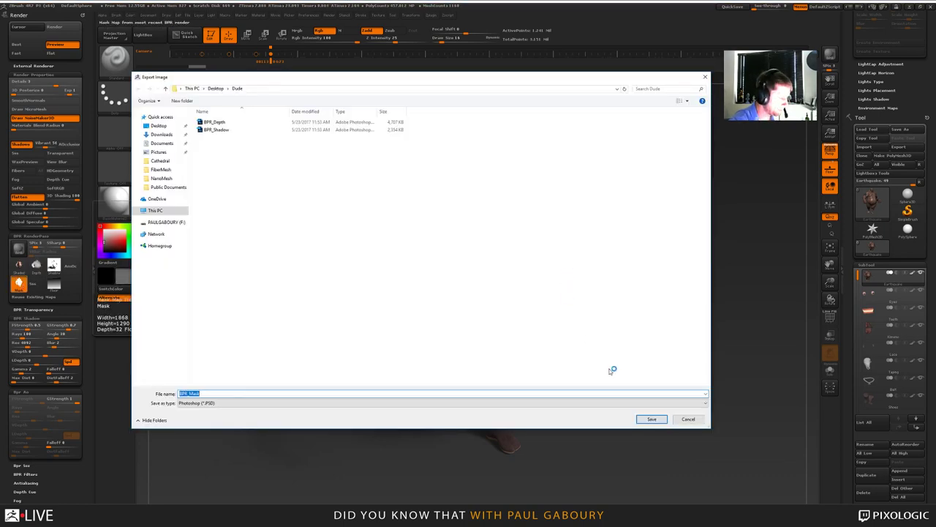
pyautogui.click(652, 419)
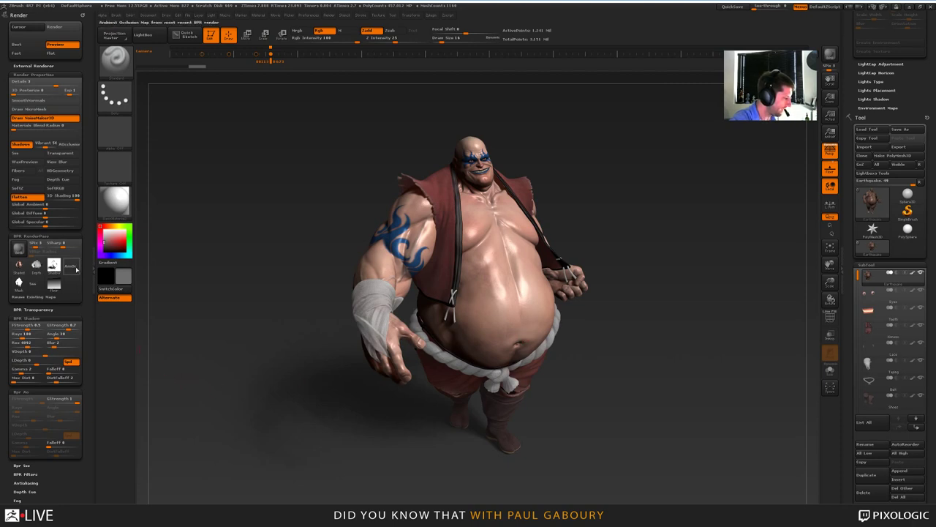
# Step: Turn Shadows off and AOcclusion on, then BPR render the character
pyautogui.moveTo(54, 284)
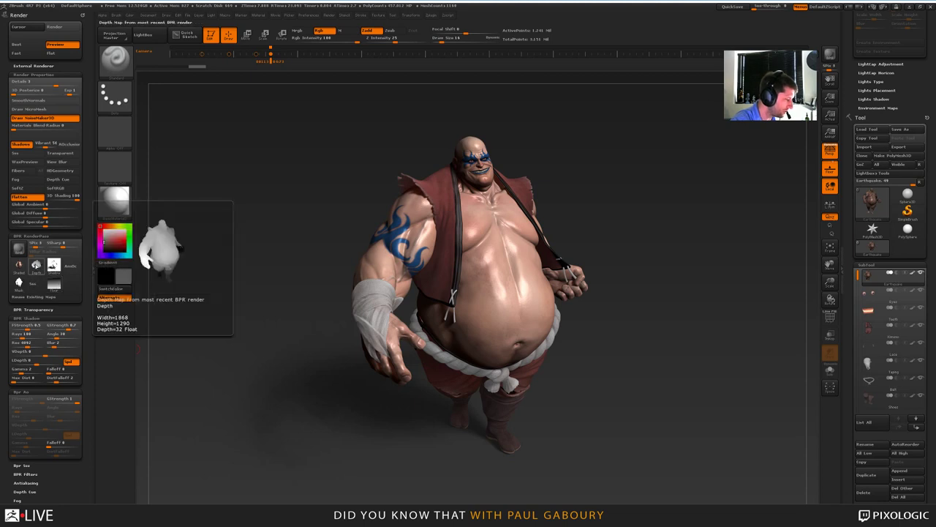
pyautogui.moveTo(20, 265)
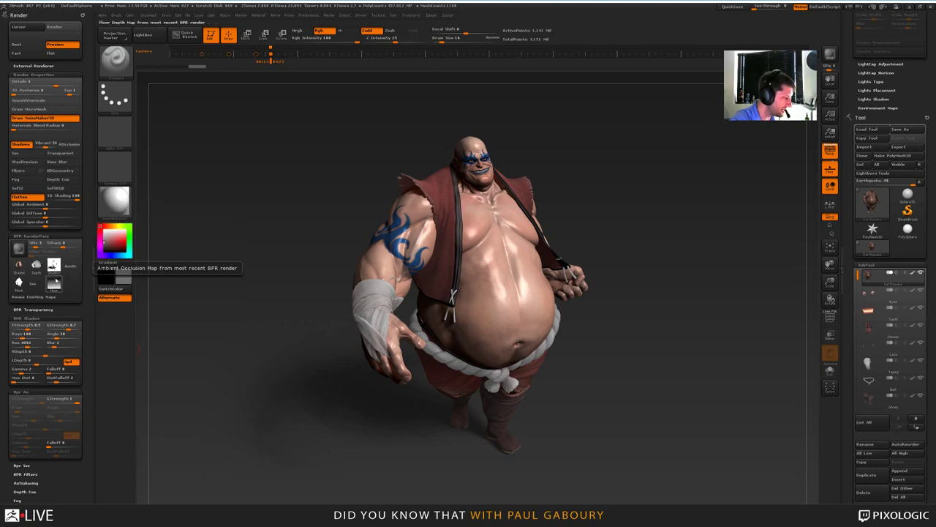
pyautogui.click(22, 145)
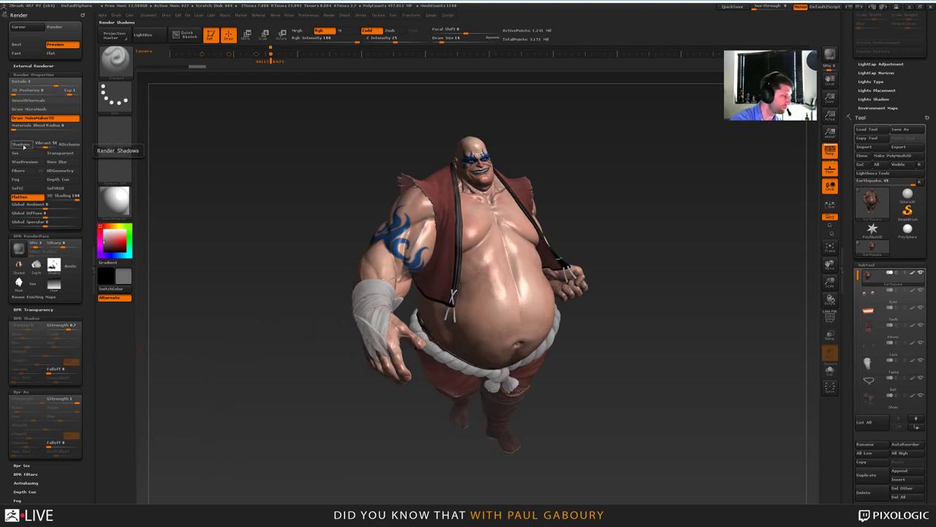
pyautogui.click(68, 144)
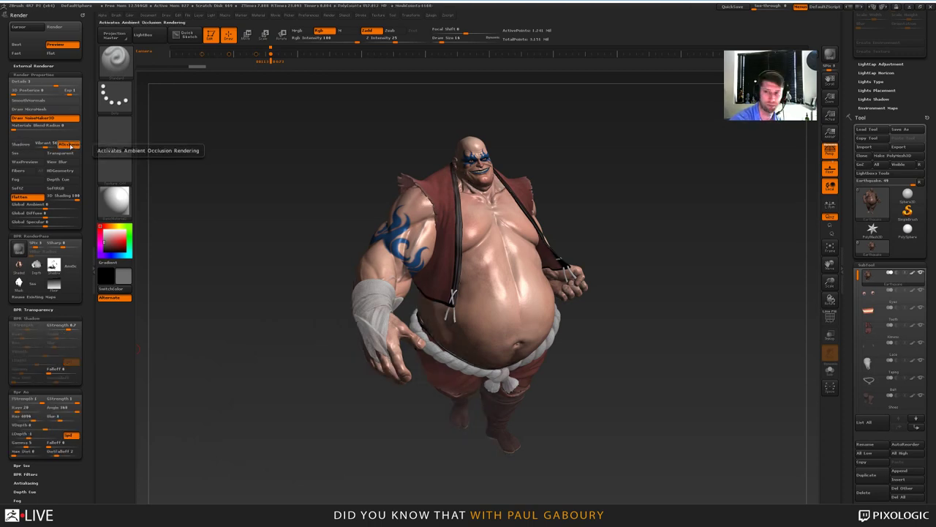
pyautogui.hotkey('shift', 'r')
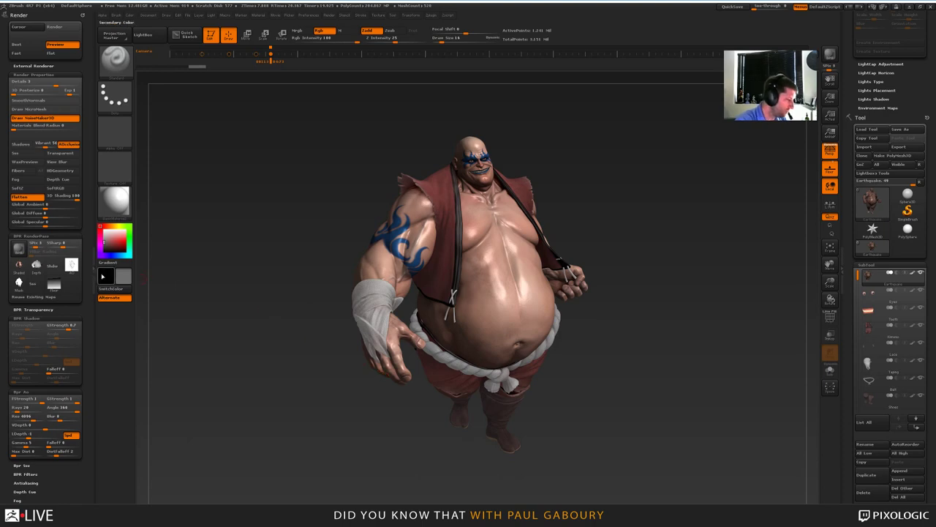
# Step: Save the ambient occlusion pass as BPR_AO, then switch AOcclusion back off
pyautogui.moveTo(72, 265)
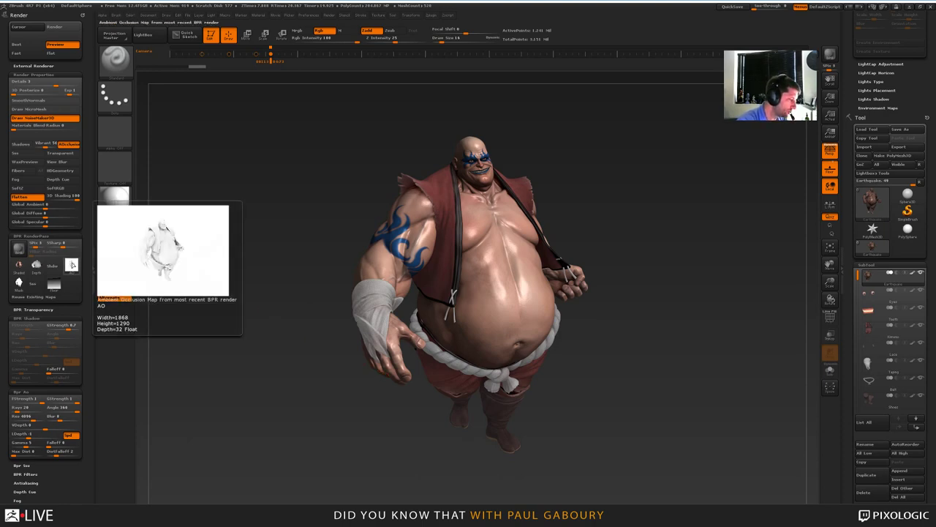
pyautogui.click(71, 264)
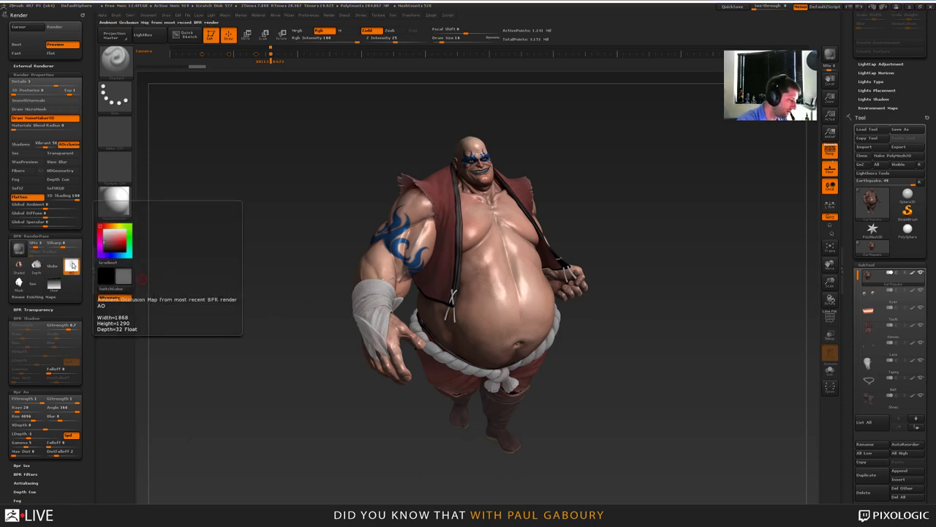
pyautogui.click(651, 420)
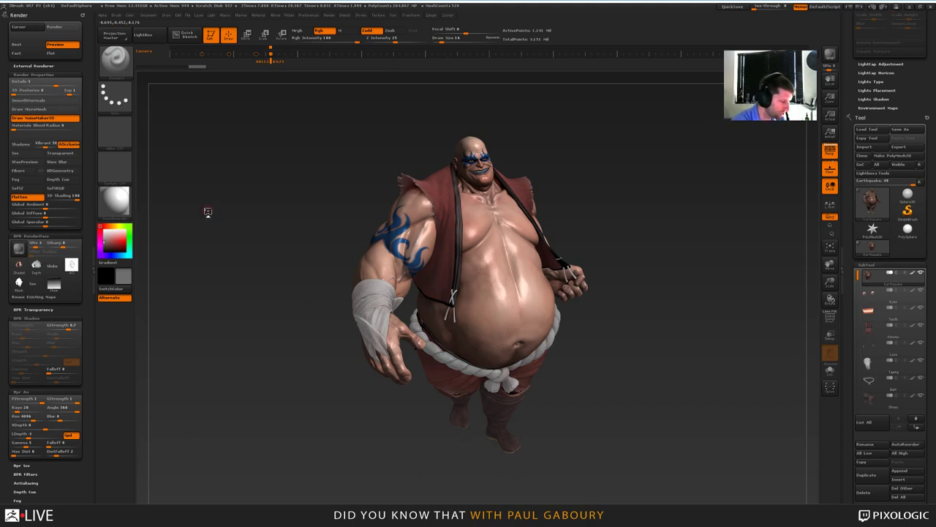
pyautogui.click(69, 144)
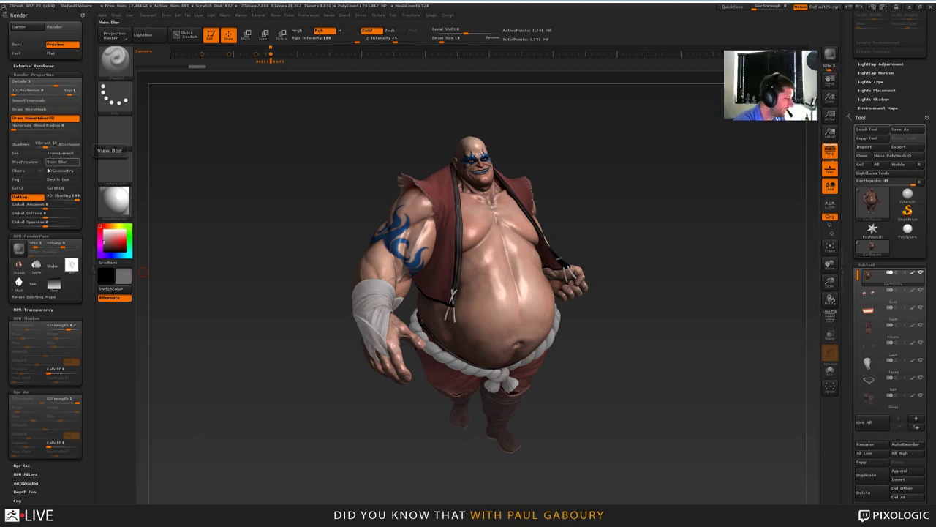
# Step: Enable Sss in Render Properties, show the Bpr Sss settings, and BPR render the character
pyautogui.click(23, 153)
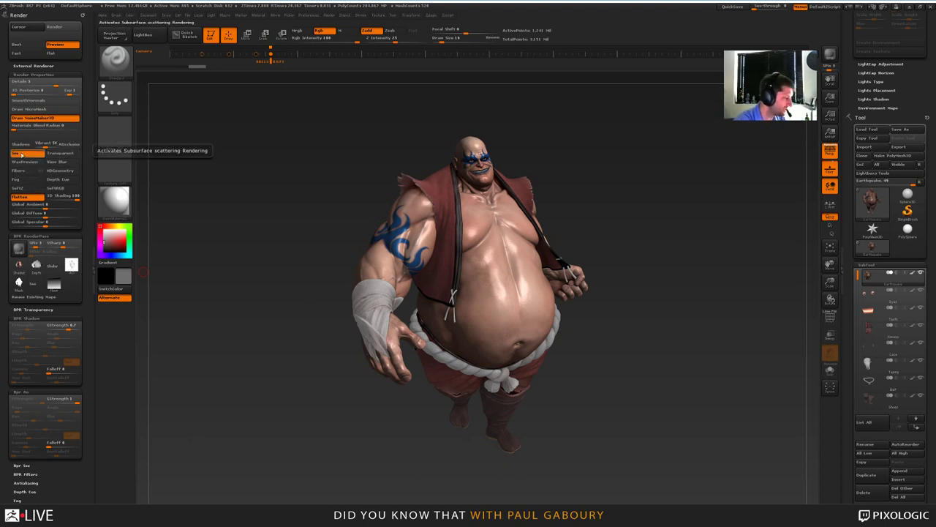
pyautogui.moveTo(27, 284)
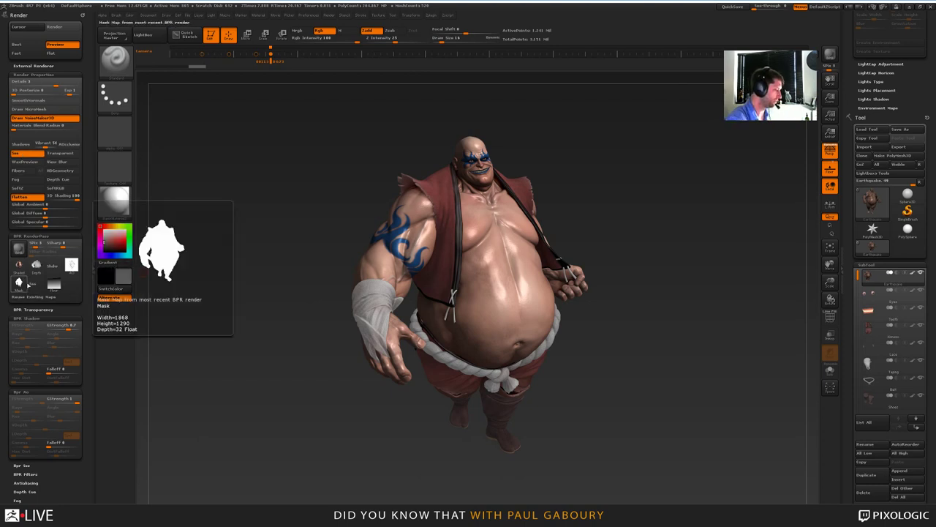
pyautogui.click(34, 319)
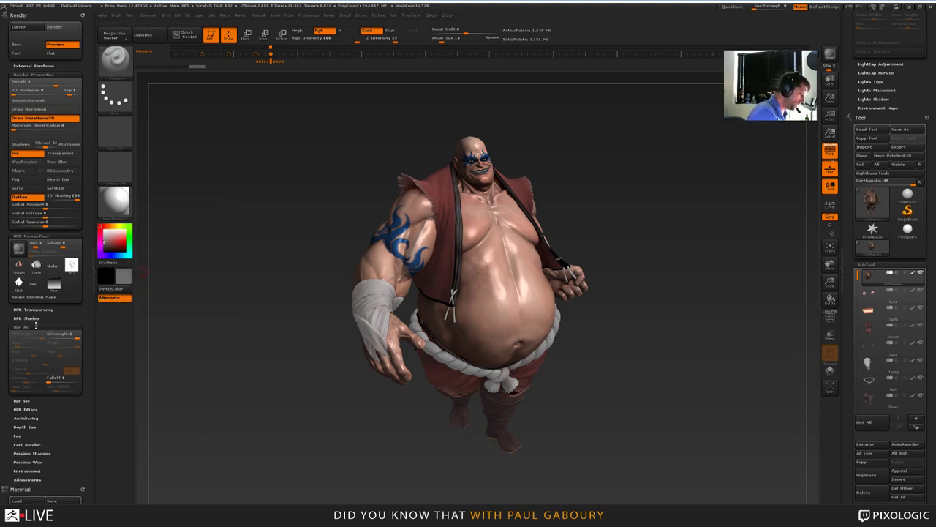
pyautogui.click(23, 327)
pyautogui.click(25, 336)
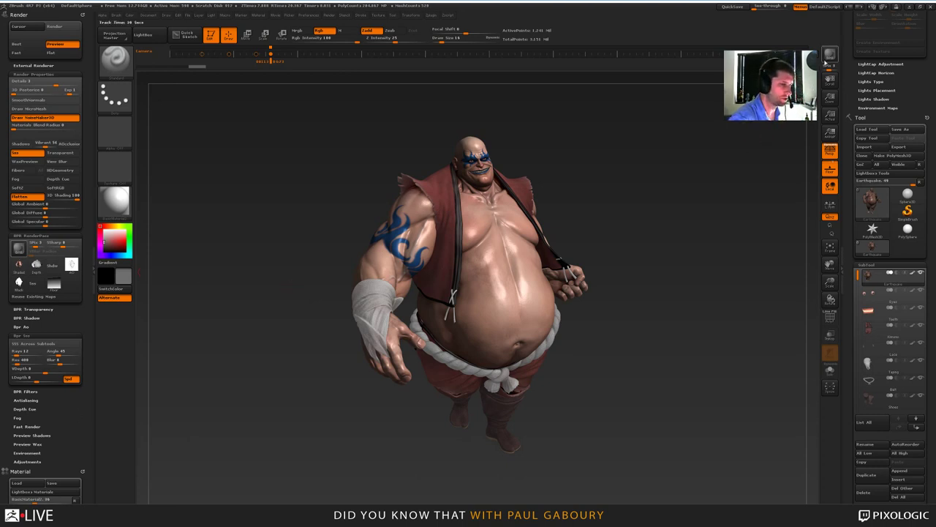
pyautogui.click(827, 59)
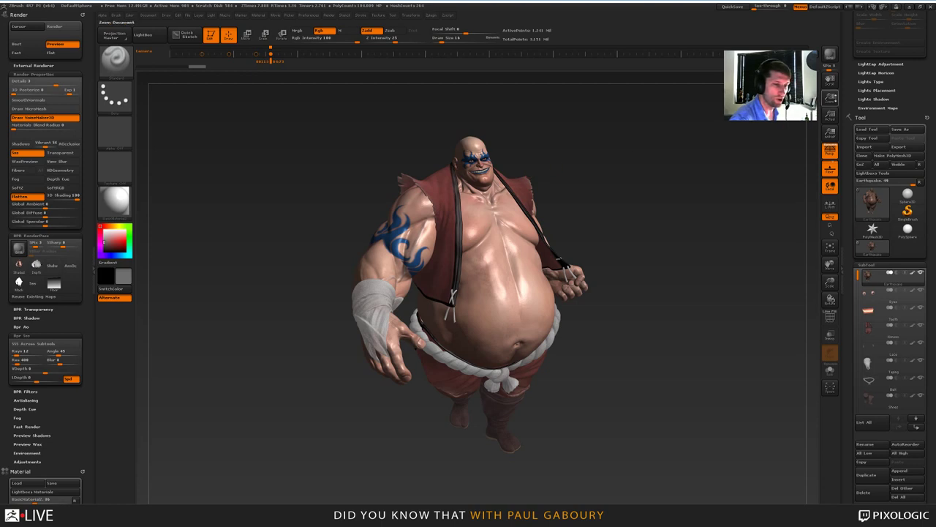
# Step: Enable subsurface scattering on the light and re-render the character
pyautogui.scroll(10, 844, 207)
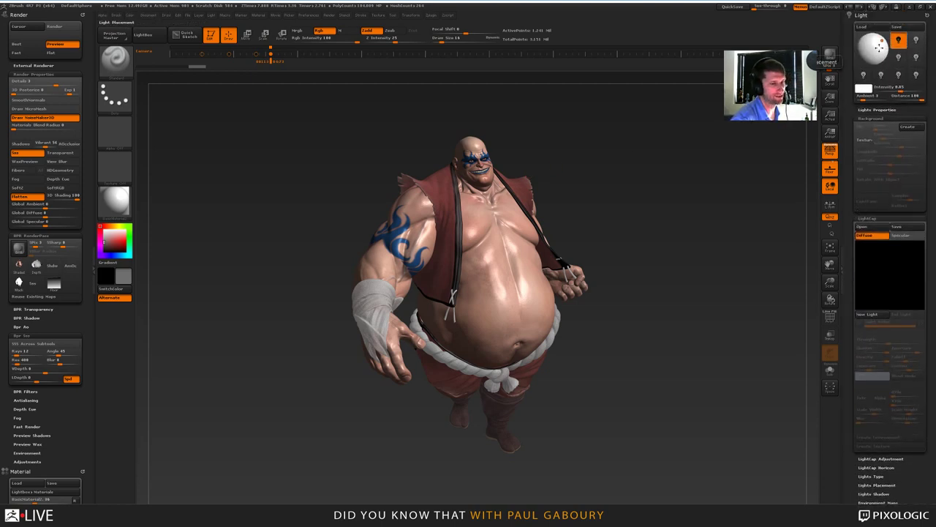
pyautogui.click(872, 118)
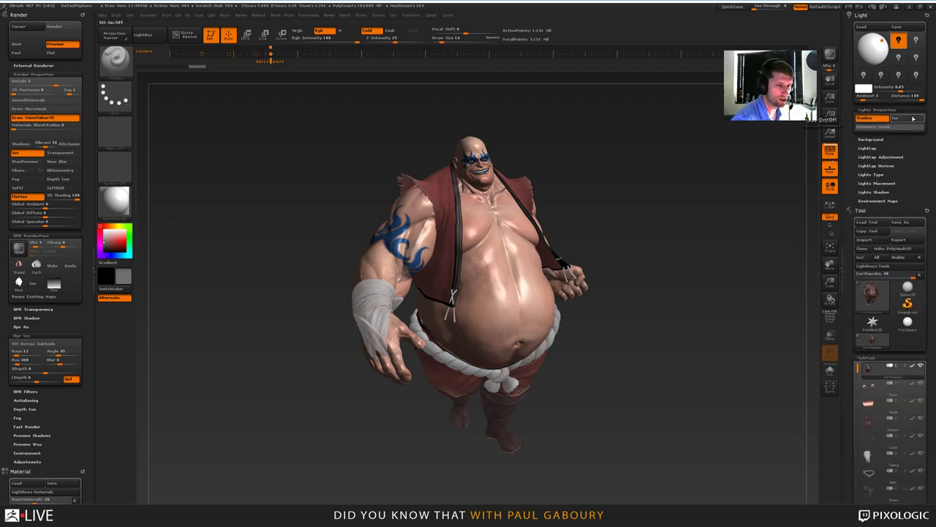
pyautogui.click(910, 119)
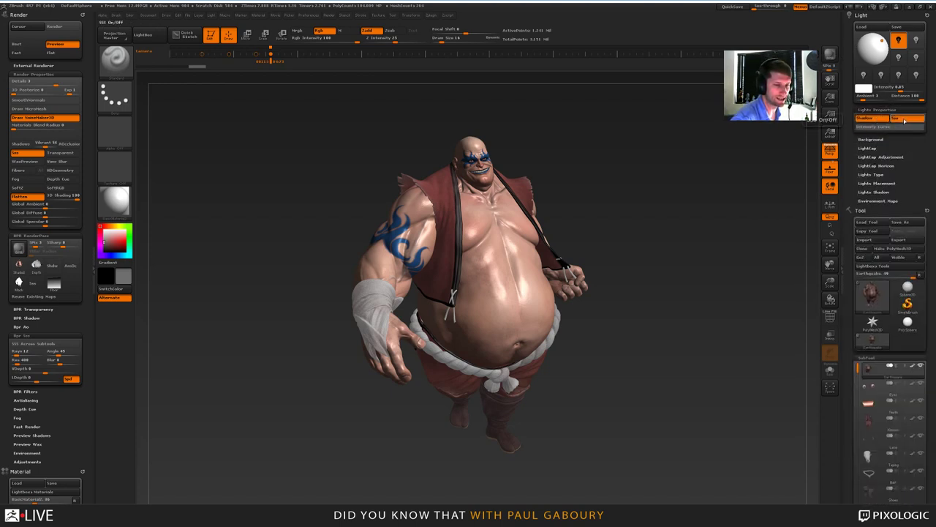
pyautogui.click(907, 120)
pyautogui.click(906, 121)
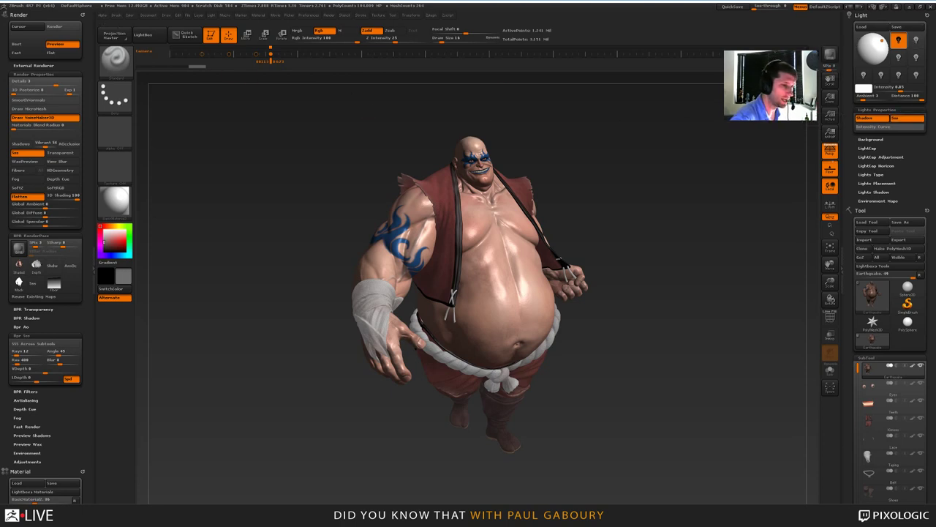
pyautogui.hotkey('shift', 'r')
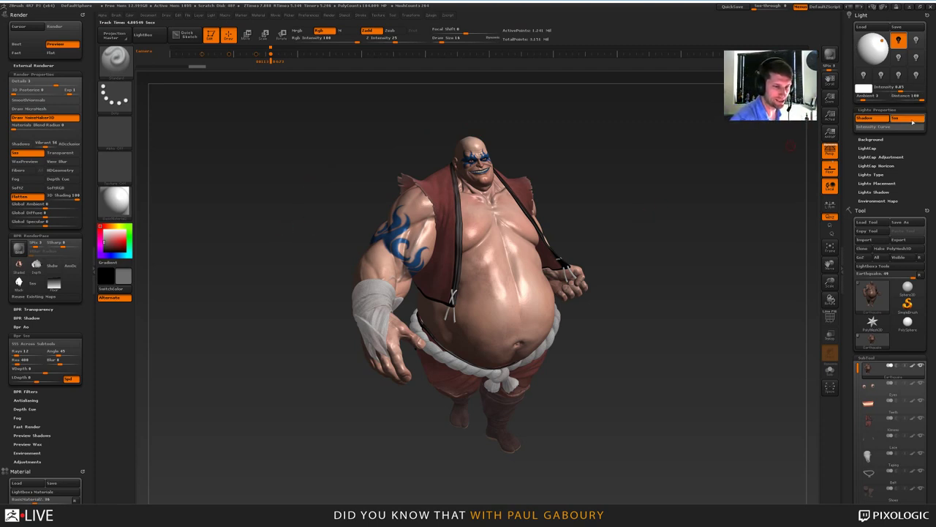
# Step: Turn on the second light and move it in front of the model, toward the upper left
pyautogui.click(916, 40)
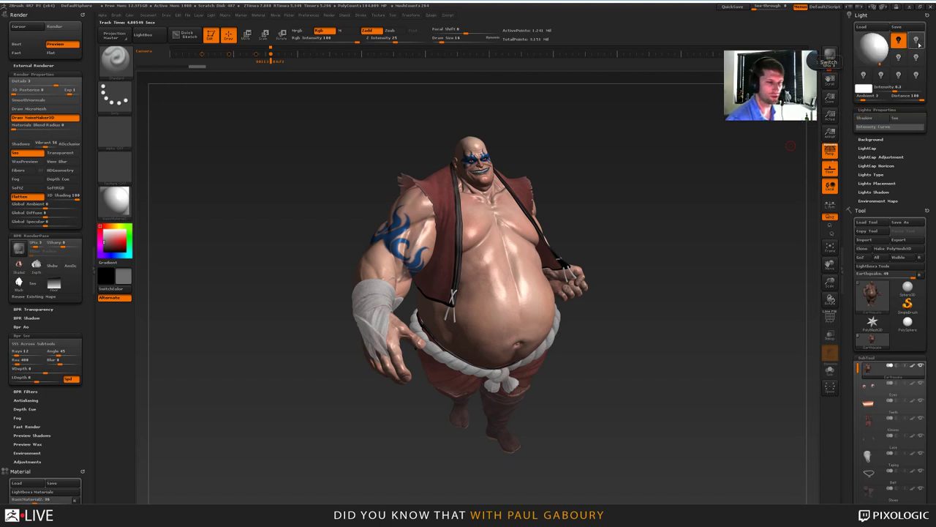
pyautogui.click(881, 64)
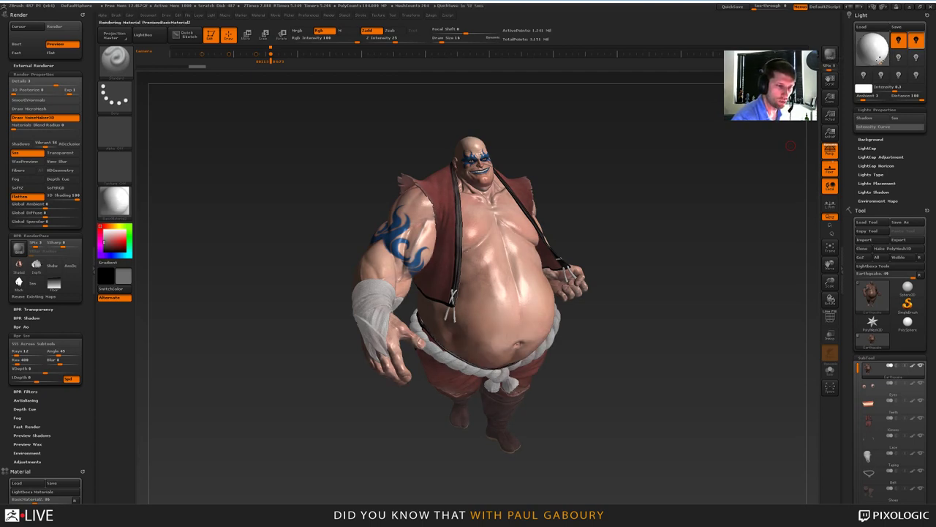
pyautogui.moveTo(881, 63); pyautogui.dragTo(879, 50)
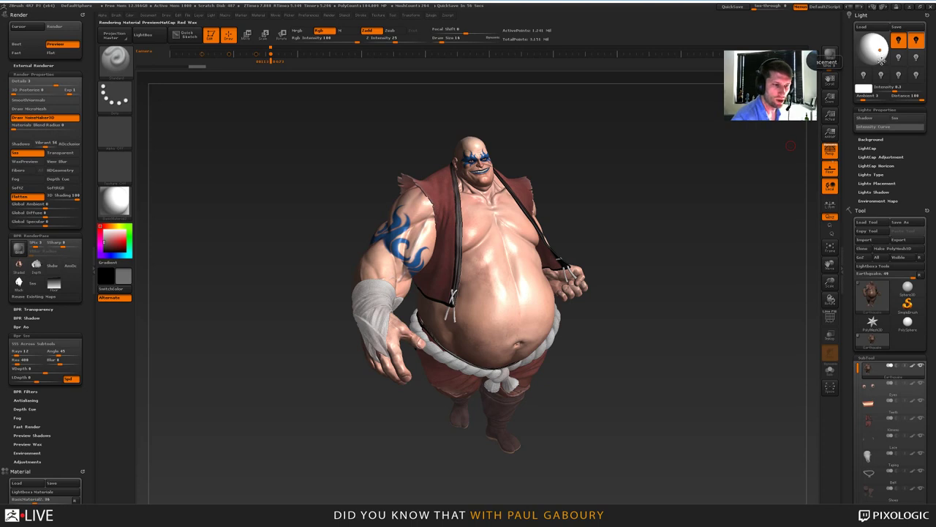
pyautogui.moveTo(881, 49); pyautogui.dragTo(874, 51)
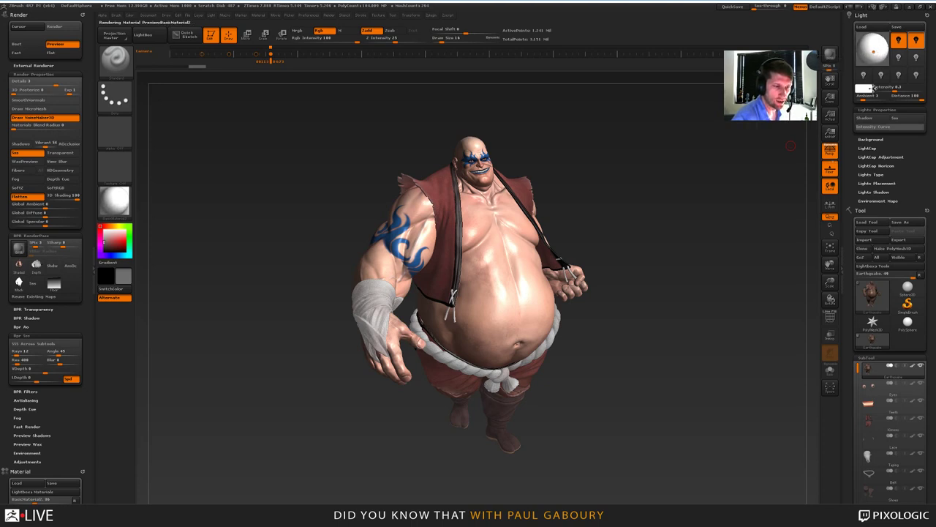
# Step: Give the light a pale blue colour and intensity about 1, nudging it up-left
pyautogui.click(871, 87)
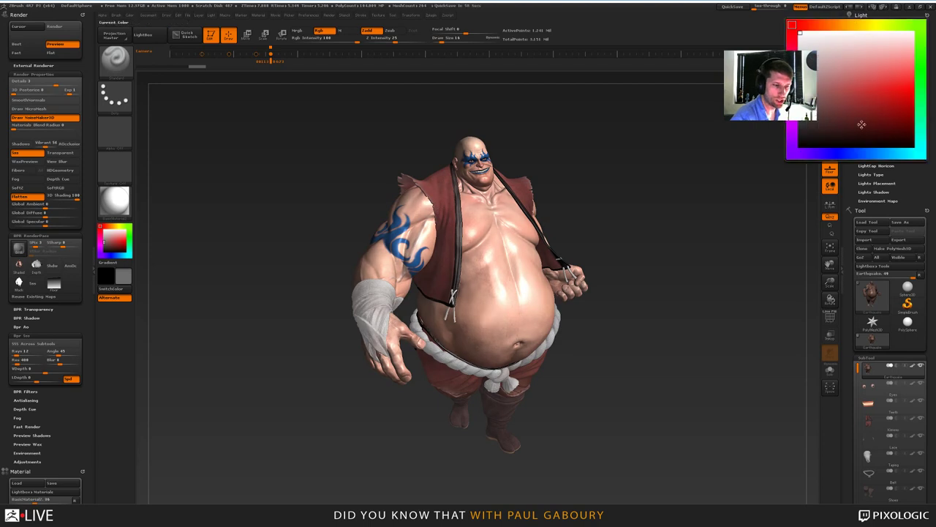
pyautogui.click(886, 153)
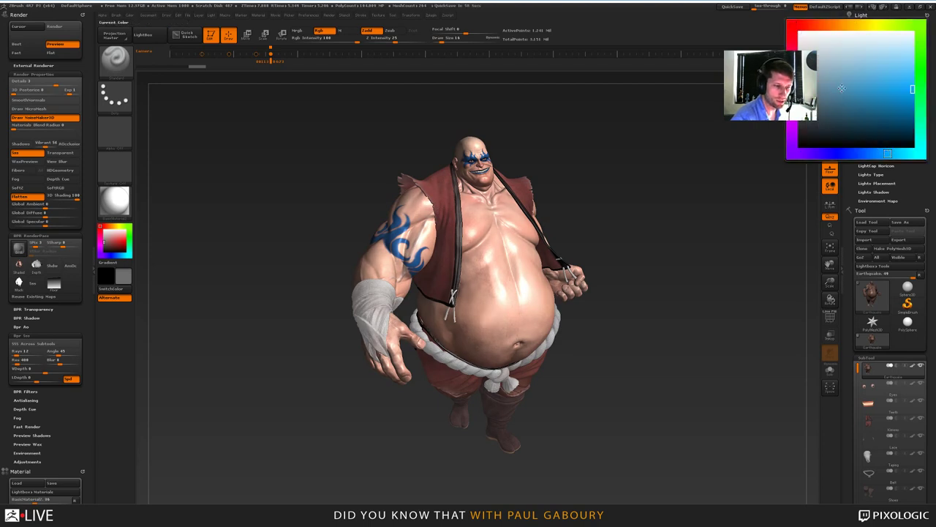
pyautogui.click(836, 76)
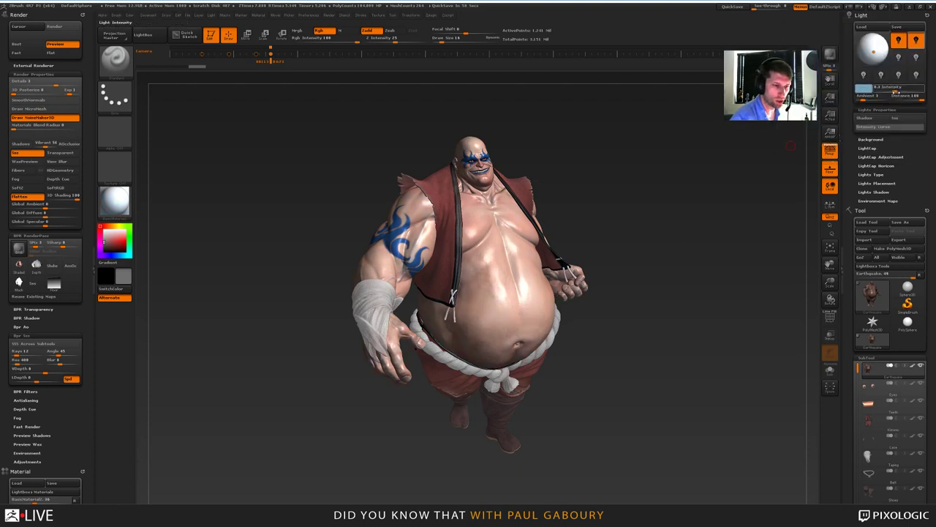
pyautogui.moveTo(878, 89); pyautogui.dragTo(902, 90)
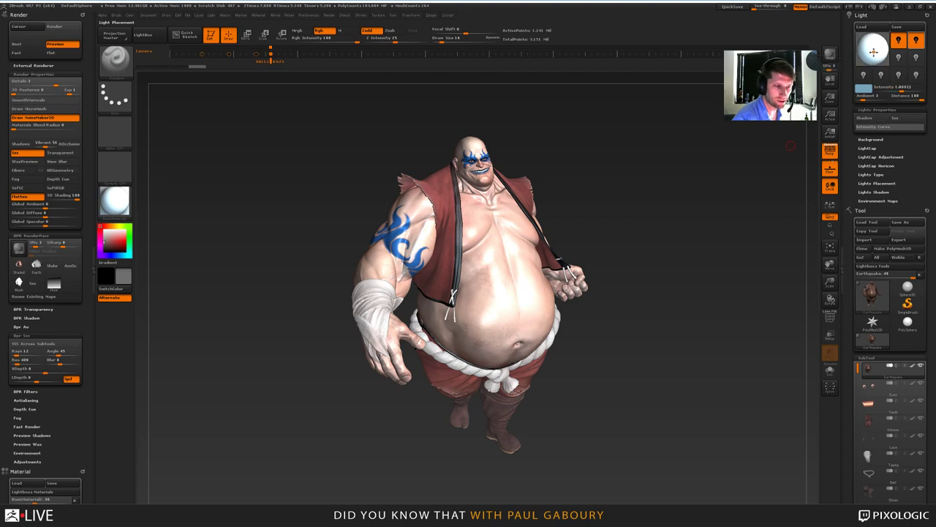
pyautogui.click(873, 52)
pyautogui.moveTo(875, 52)
pyautogui.mouseDown()
pyautogui.moveTo(864, 42)
pyautogui.moveTo(880, 41)
pyautogui.moveTo(884, 52)
pyautogui.moveTo(863, 54)
pyautogui.moveTo(881, 57)
pyautogui.mouseUp()
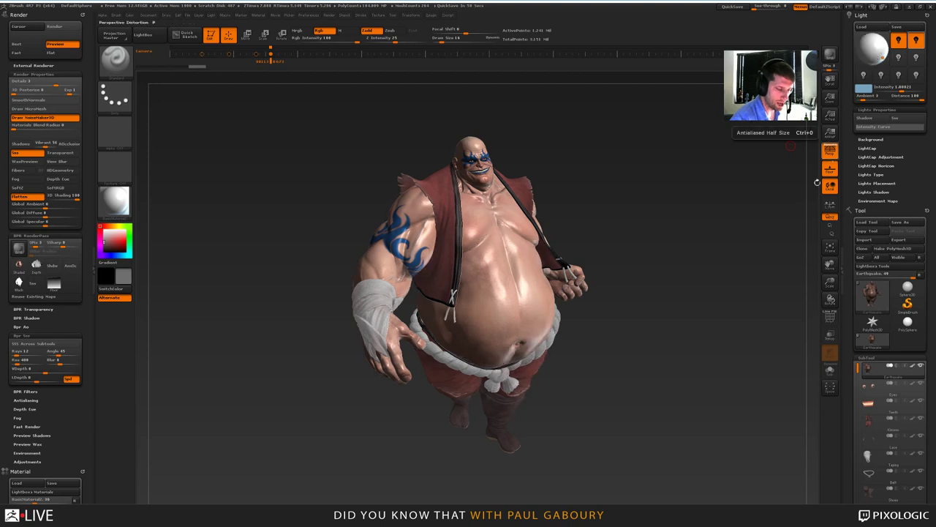
# Step: Enable light Sss, BPR render, save the SSS pass as BPR_SSS, and switch off the second light
pyautogui.click(906, 119)
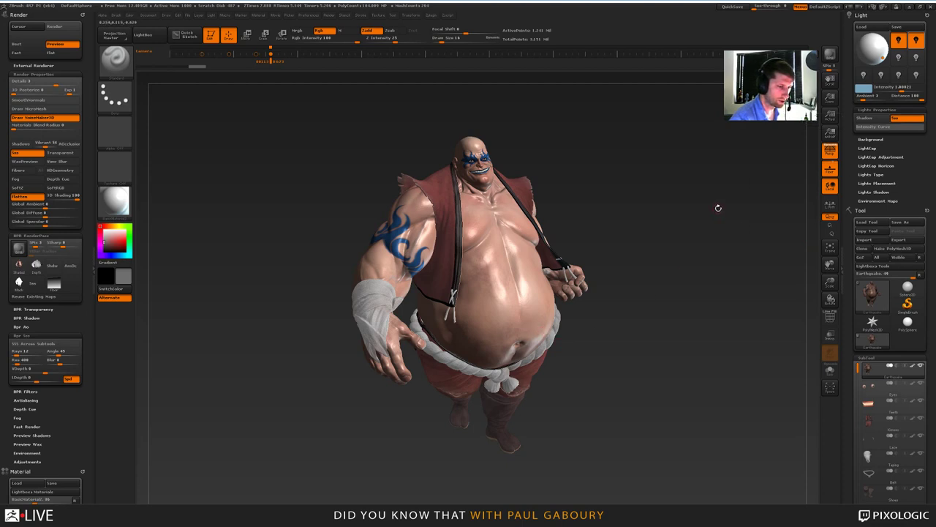
pyautogui.hotkey('shift', 'r')
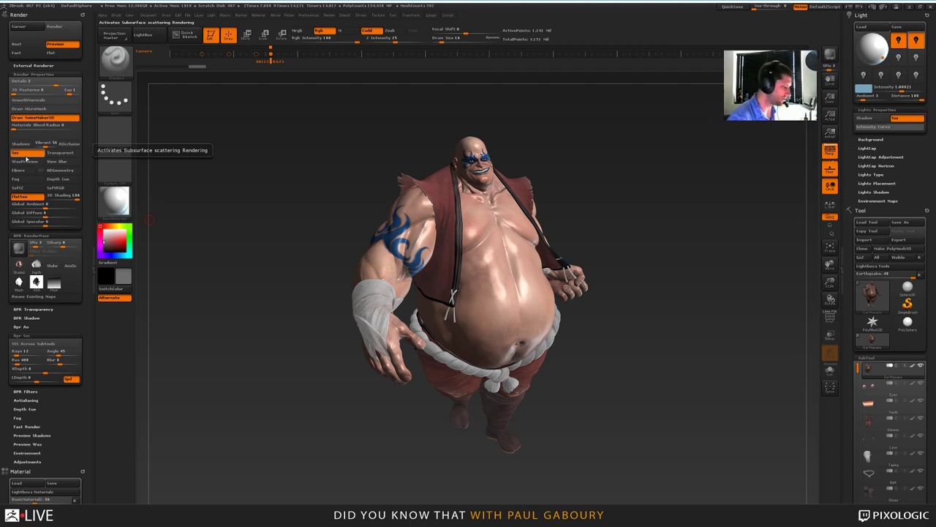
pyautogui.moveTo(36, 285)
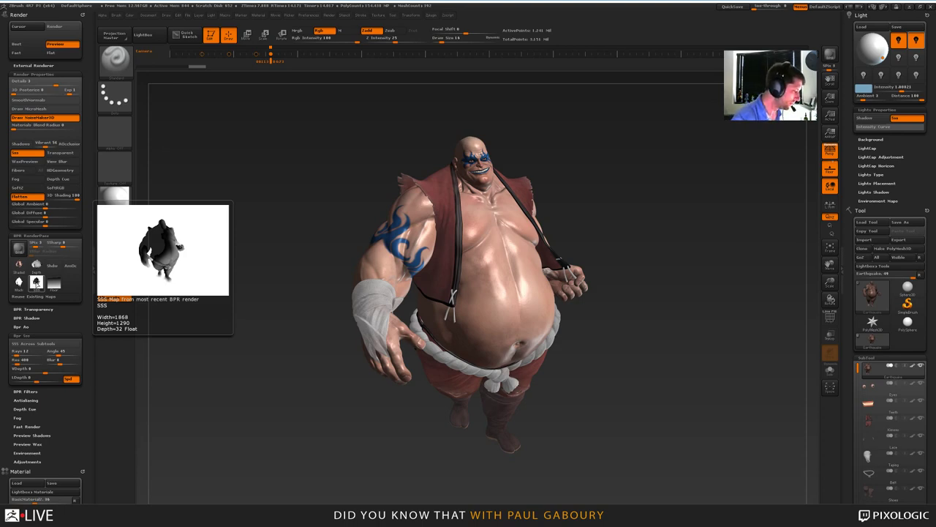
pyautogui.click(36, 284)
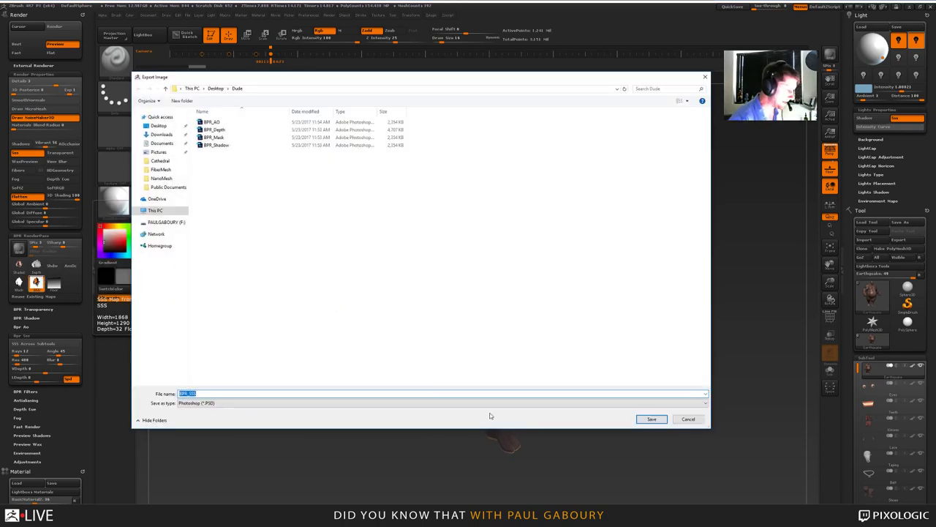
pyautogui.click(650, 419)
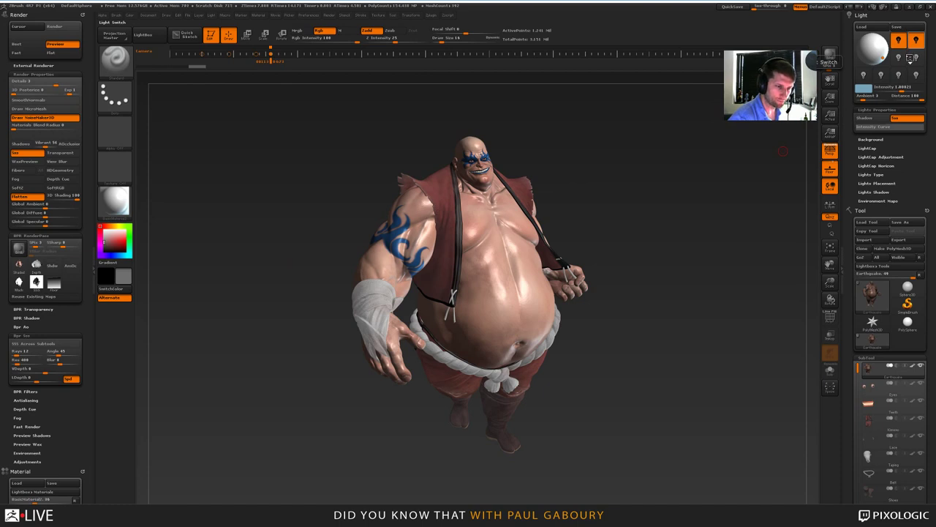
pyautogui.click(911, 58)
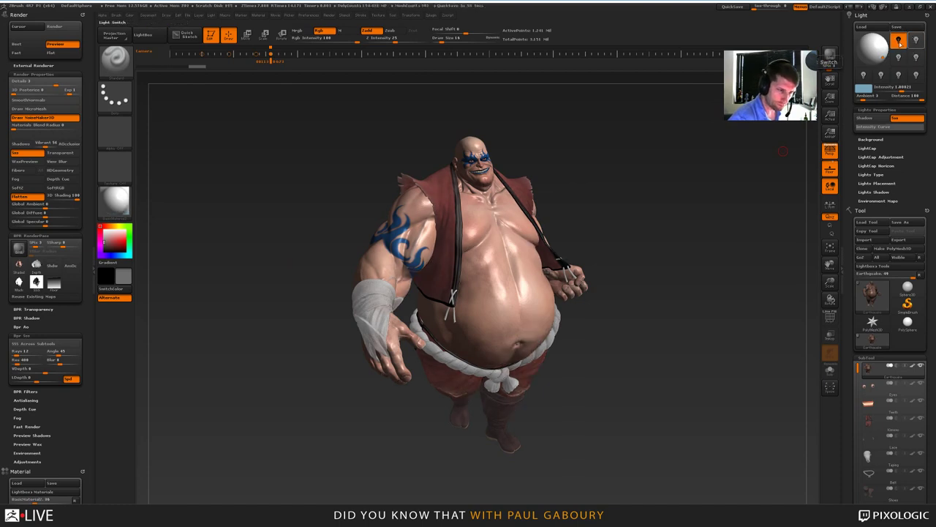
# Step: Render the key light alone with Sss disabled and save the Shaded pass as KeyLight
pyautogui.click(898, 56)
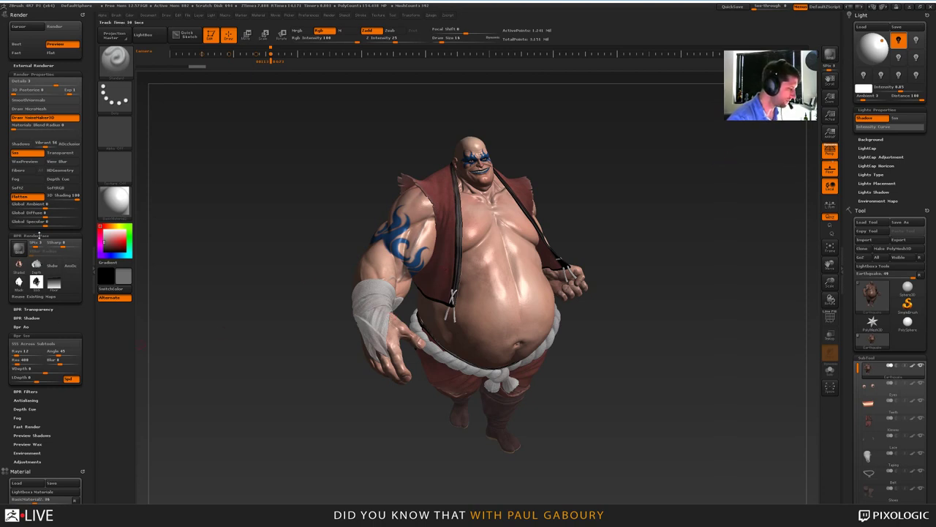
pyautogui.click(33, 153)
pyautogui.hotkey('shift', 'r')
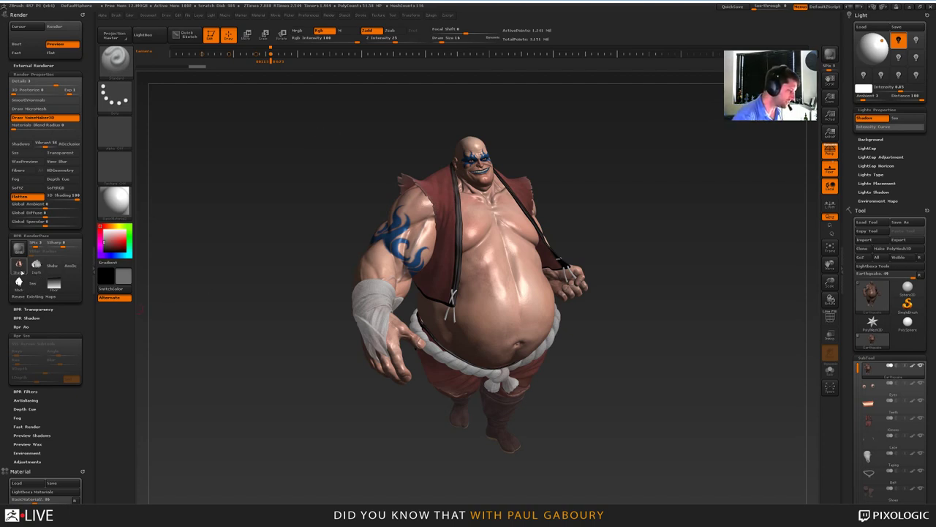
pyautogui.moveTo(20, 272)
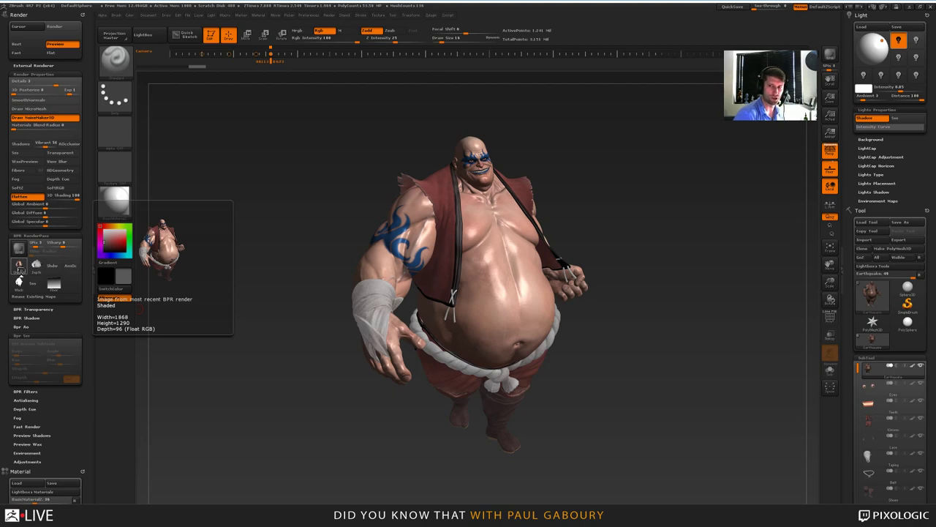
pyautogui.click(19, 267)
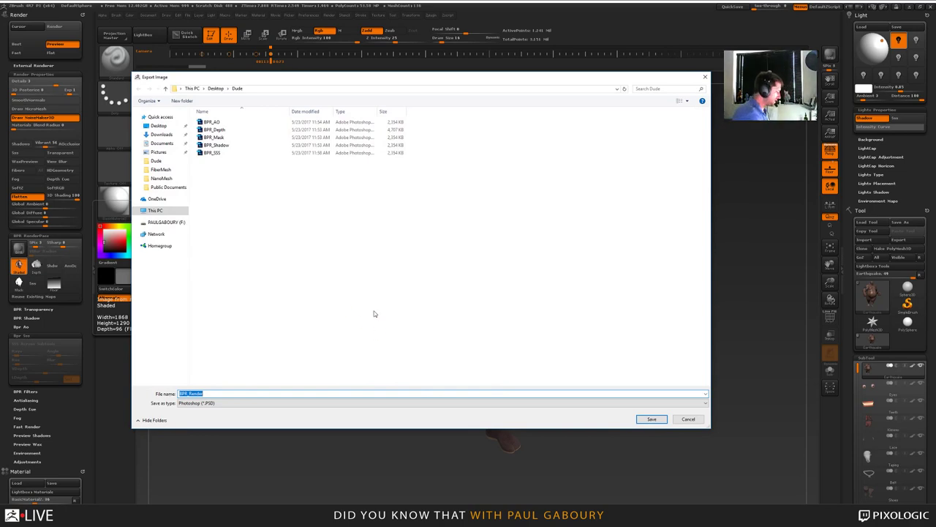
pyautogui.write('KeyLig')
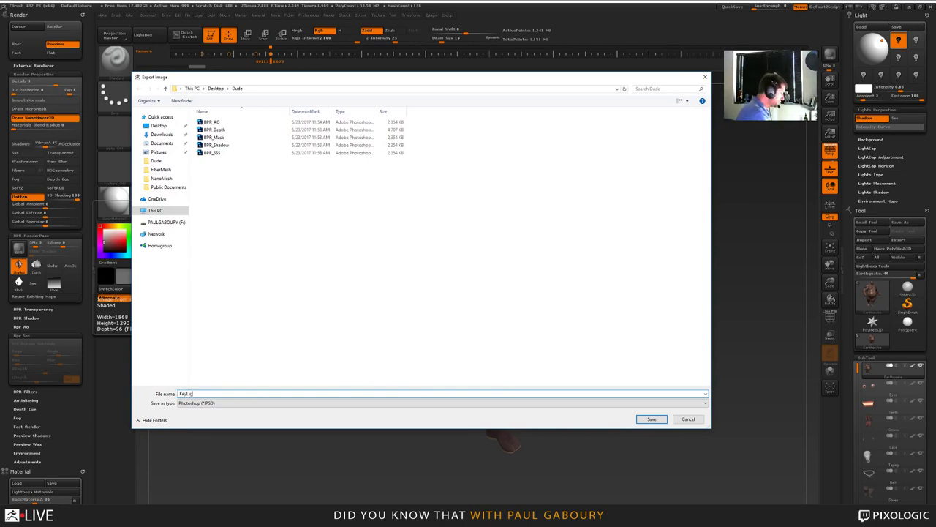
pyautogui.write('ht')
pyautogui.press('Return')
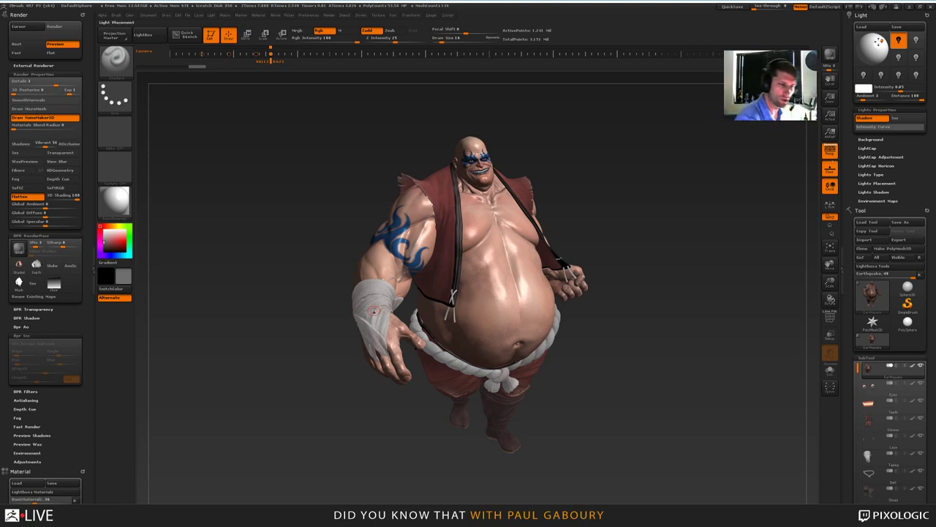
# Step: Move the light to the character's side, BPR render, and save the Shaded pass as SideLight
pyautogui.click(882, 50)
pyautogui.moveTo(882, 50); pyautogui.dragTo(865, 50)
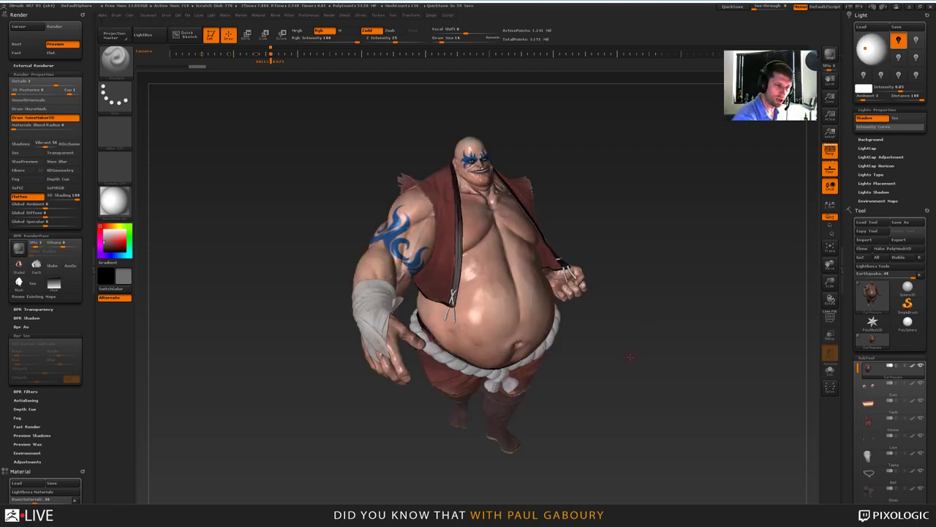
pyautogui.click(864, 50)
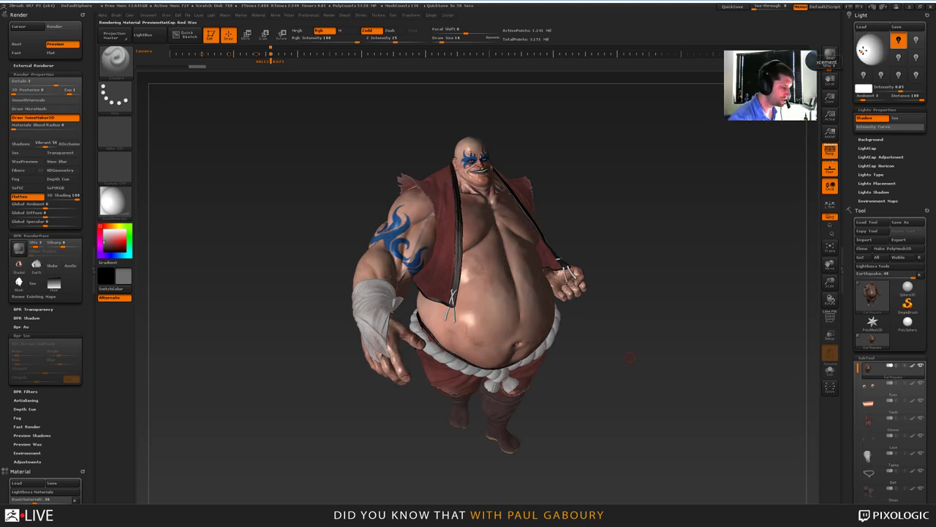
pyautogui.hotkey('shift', 'r')
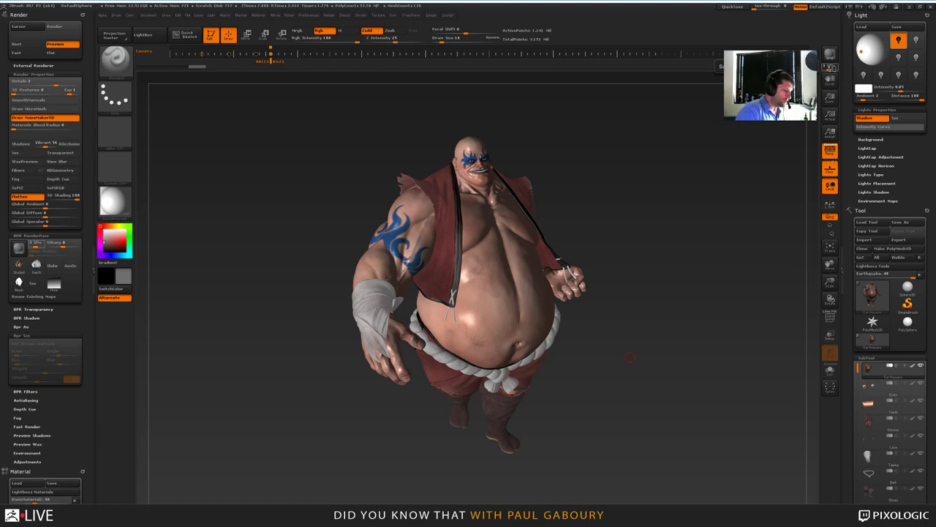
pyautogui.click(18, 265)
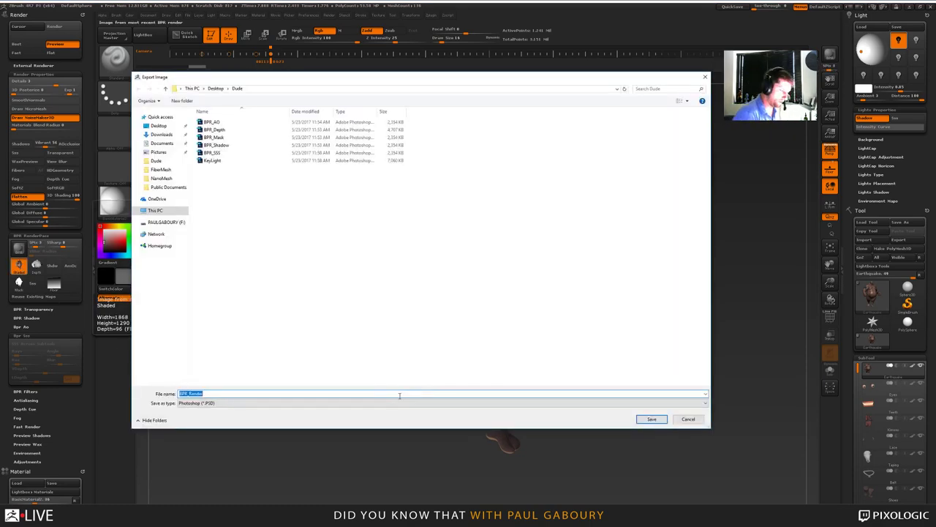
pyautogui.write('SideLight')
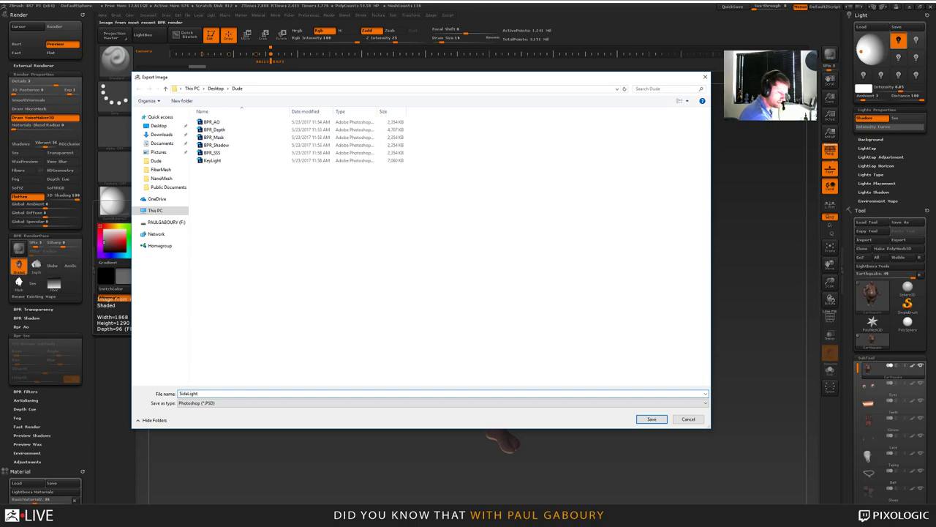
pyautogui.press('Return')
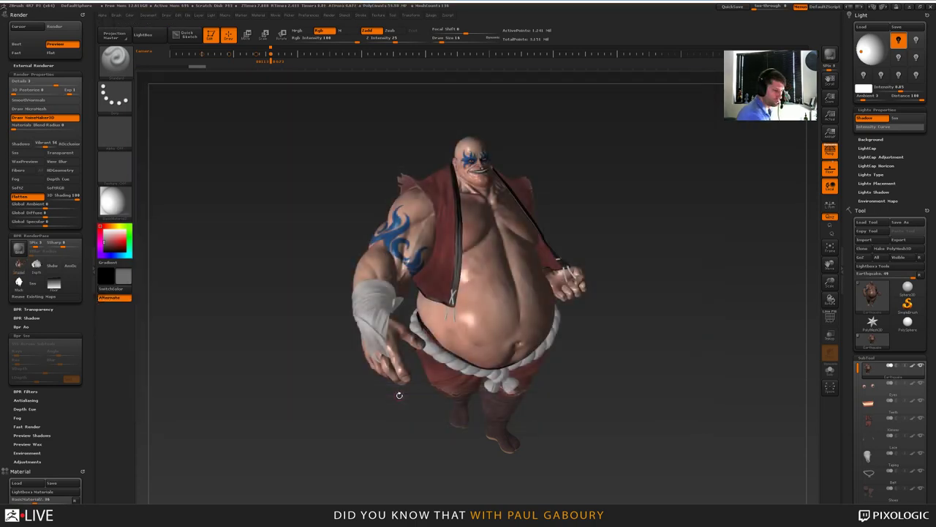
# Step: Place the light behind the character, BPR render, and save the Shaded pass as Rim
pyautogui.click(863, 49)
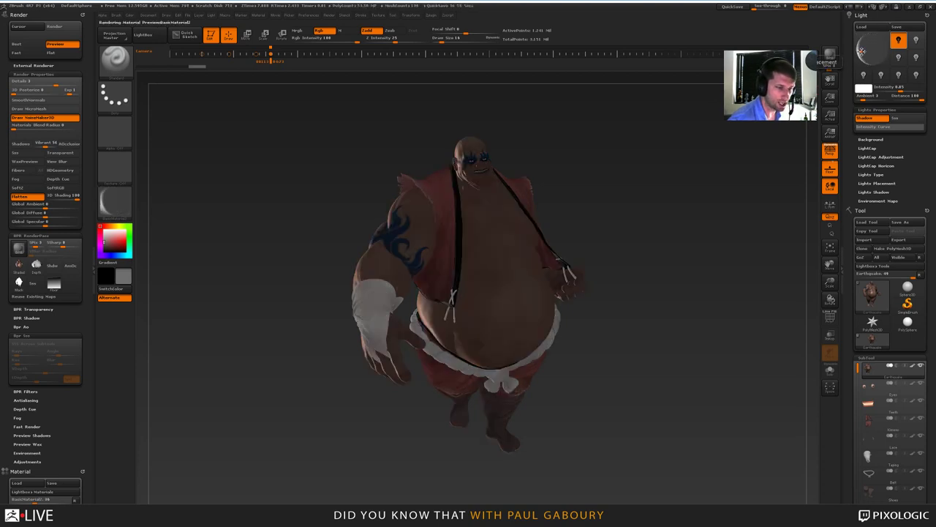
pyautogui.moveTo(862, 51); pyautogui.dragTo(883, 56)
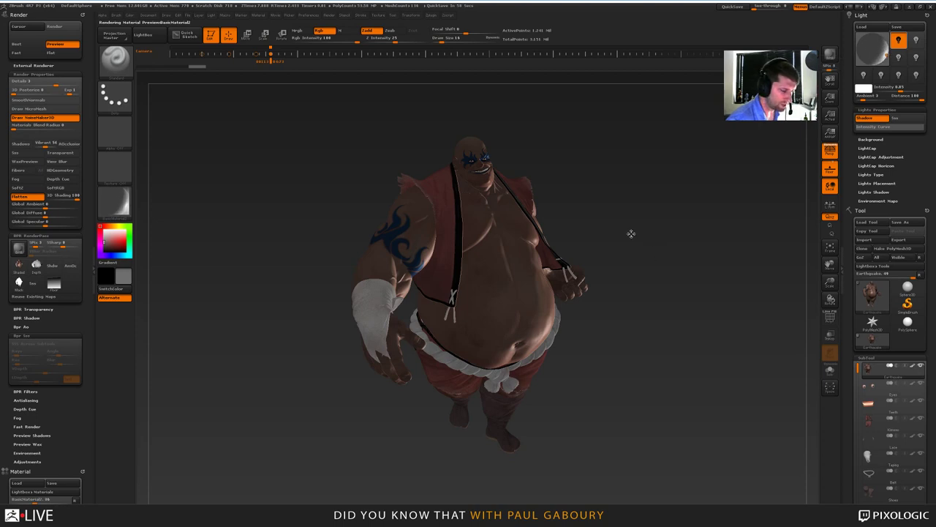
pyautogui.moveTo(596, 296); pyautogui.dragTo(596, 295)
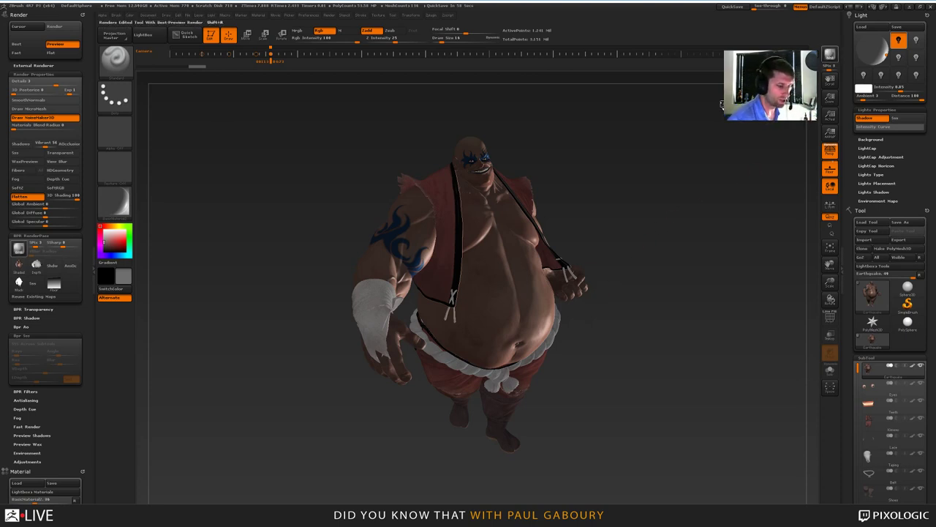
pyautogui.click(830, 54)
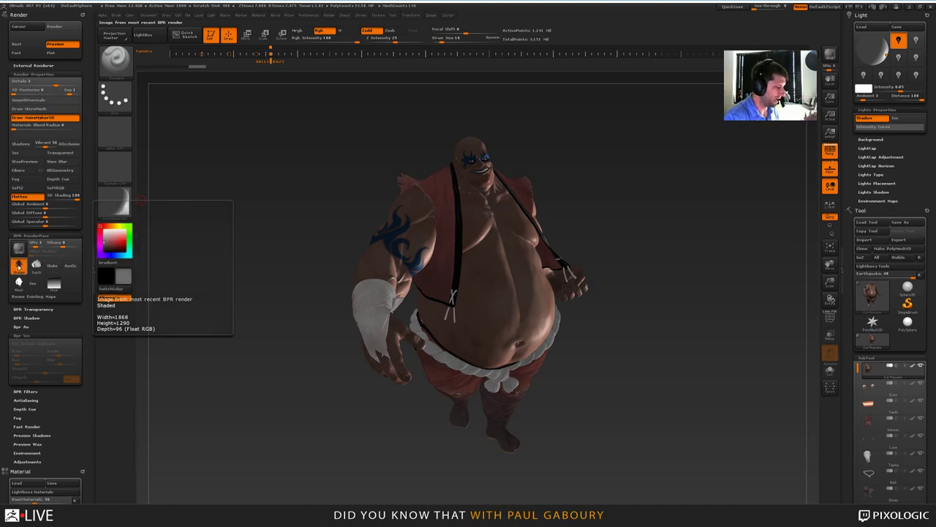
pyautogui.click(19, 267)
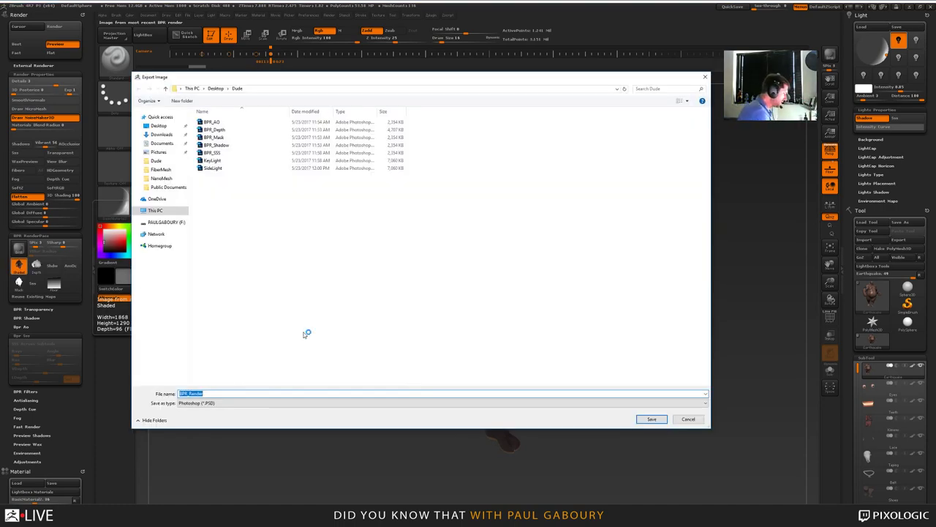
pyautogui.write('RimL')
pyautogui.press('Return')
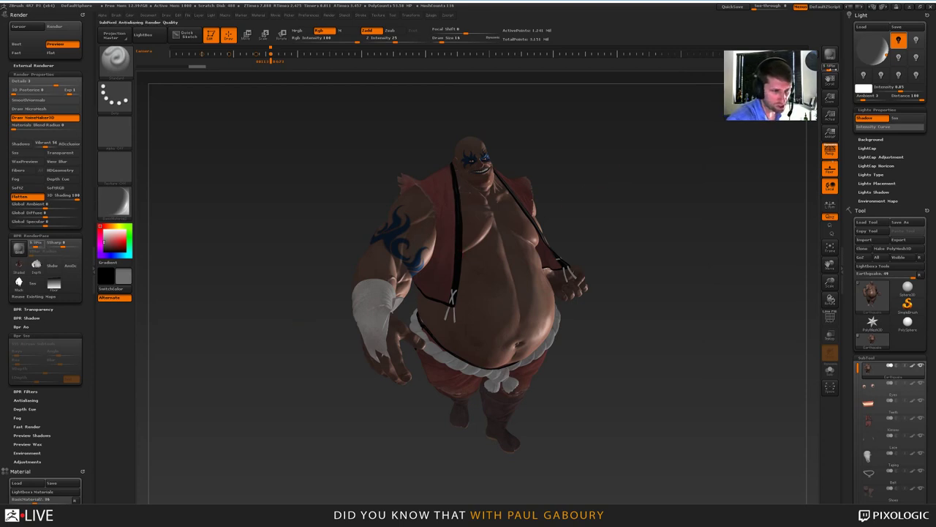
# Step: Aim the second light from the upper left, BPR render, and save the Shaded pass as TopRim
pyautogui.click(892, 54)
pyautogui.click(861, 41)
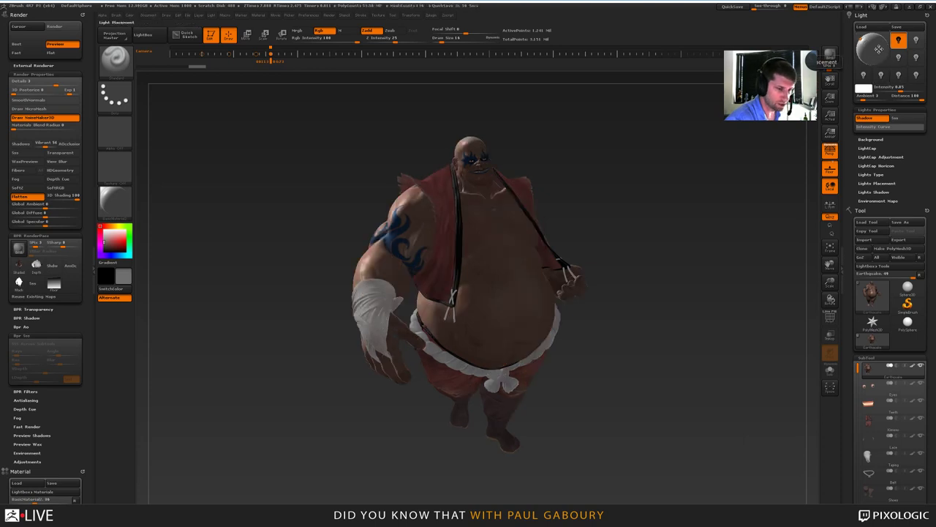
pyautogui.click(861, 38)
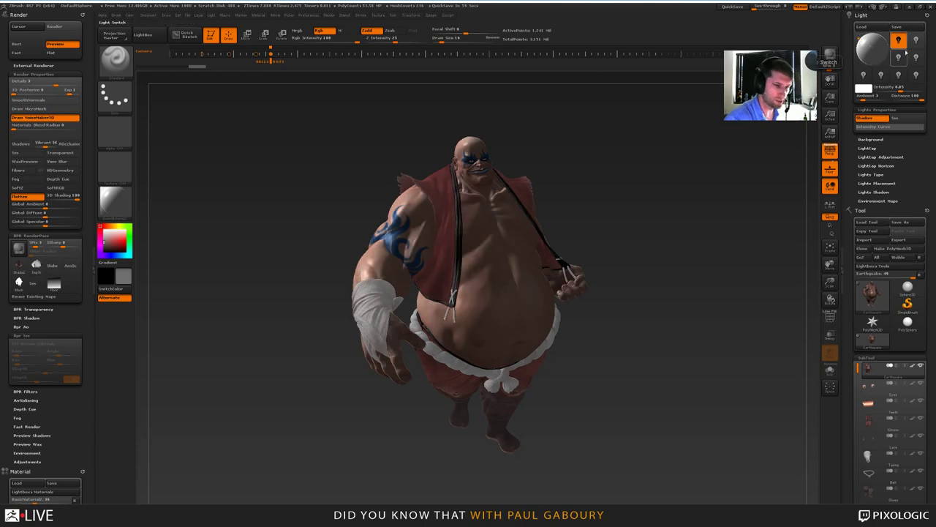
pyautogui.click(830, 55)
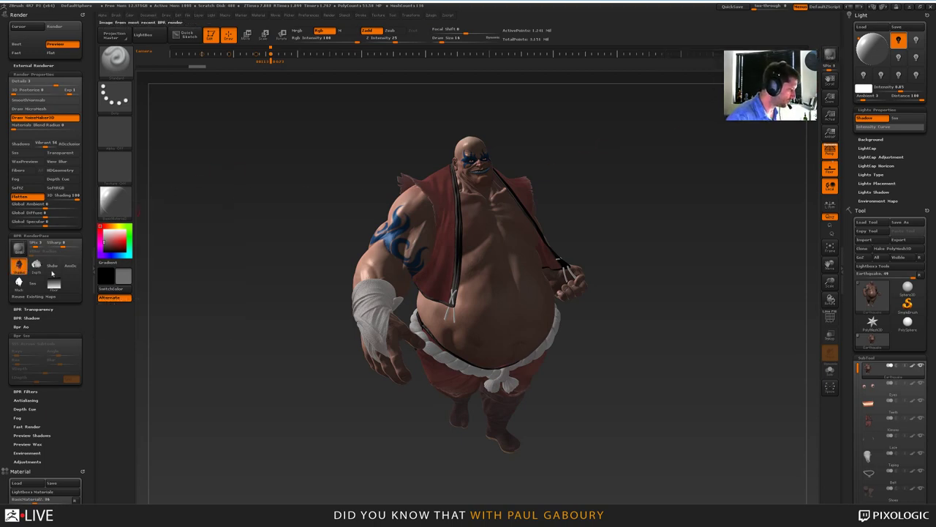
pyautogui.click(52, 273)
pyautogui.write('TopRim')
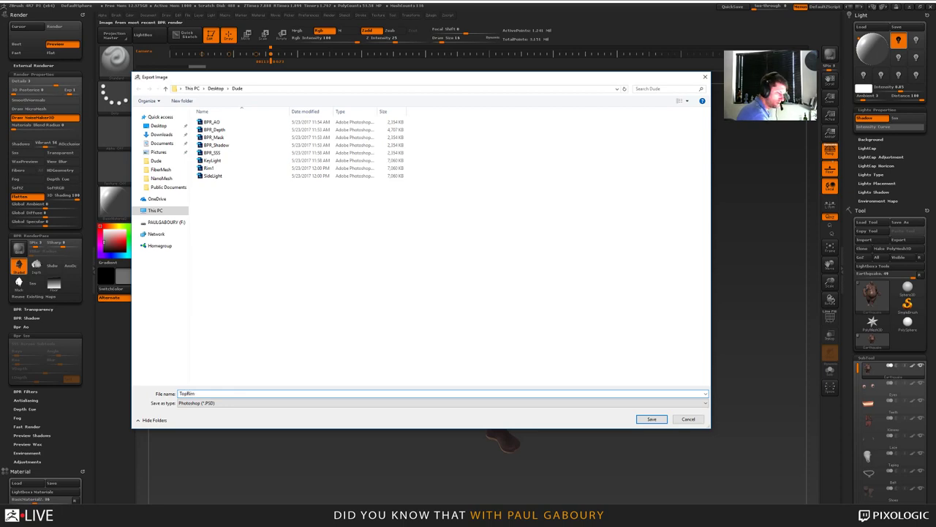
pyautogui.press('Return')
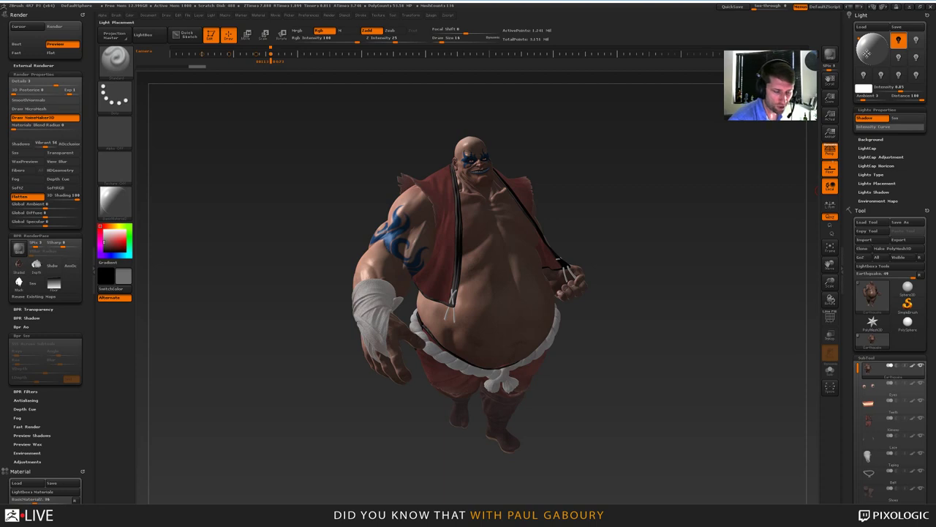
# Step: Re-aim the light for bounce lighting, BPR render, and save the Shaded pass as BounceLight
pyautogui.click(876, 62)
pyautogui.moveTo(881, 64); pyautogui.dragTo(874, 55)
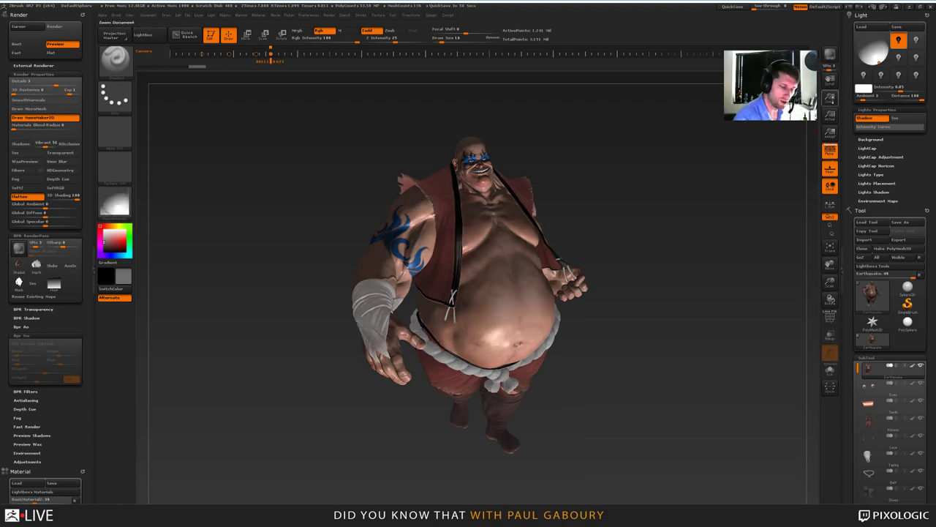
pyautogui.click(830, 55)
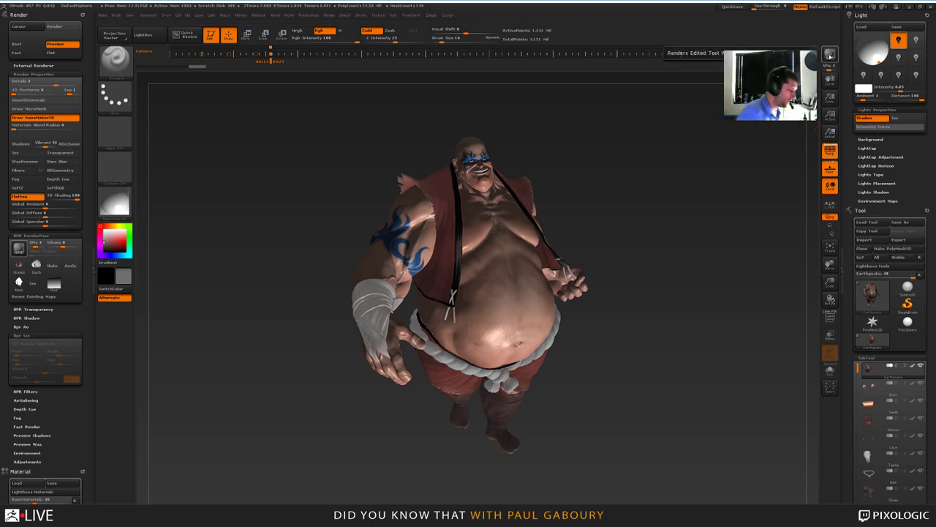
pyautogui.moveTo(17, 273)
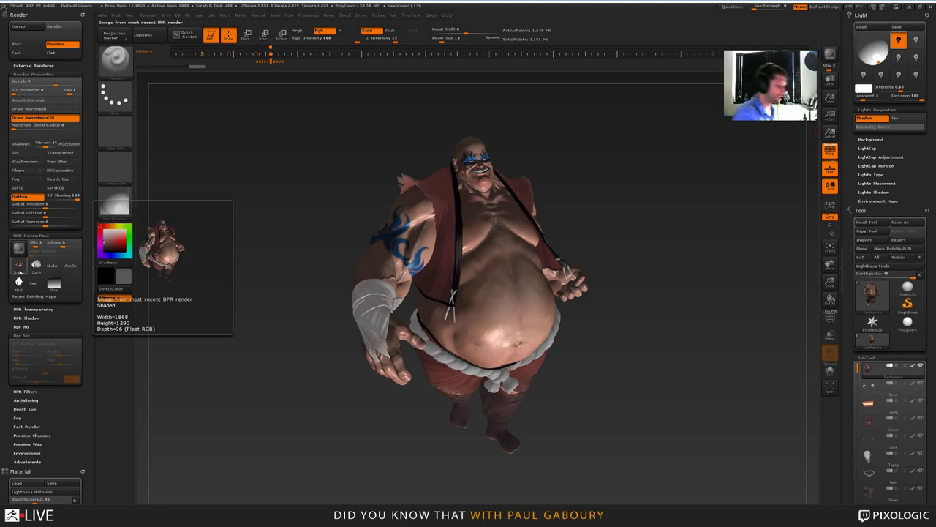
pyautogui.click(19, 271)
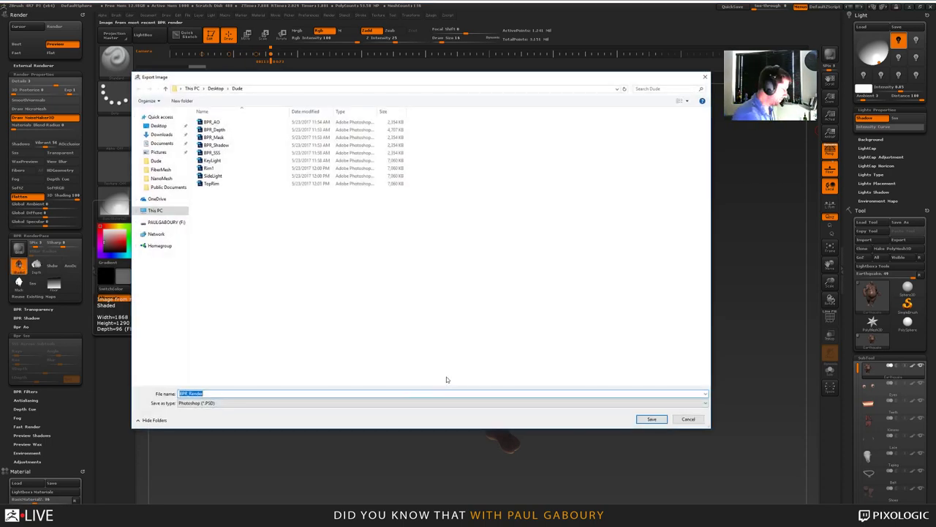
pyautogui.write('Bounc')
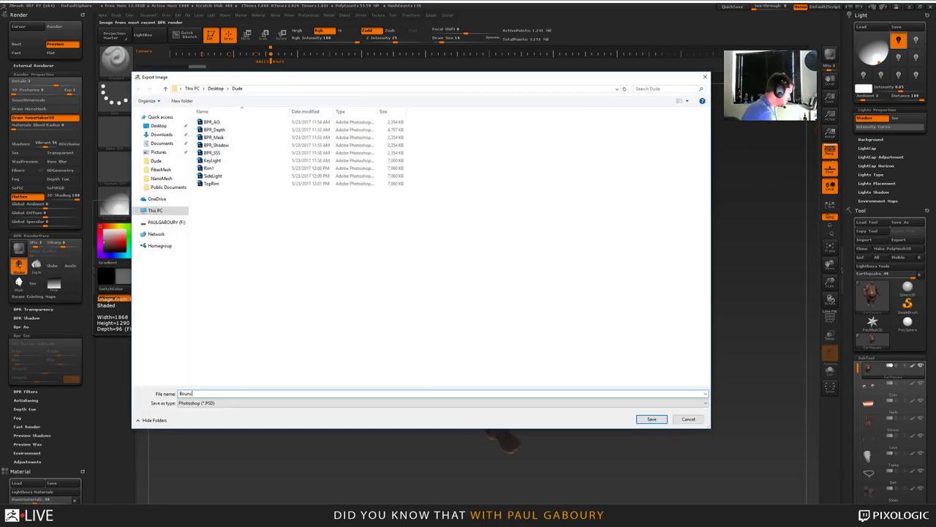
pyautogui.write('eLight')
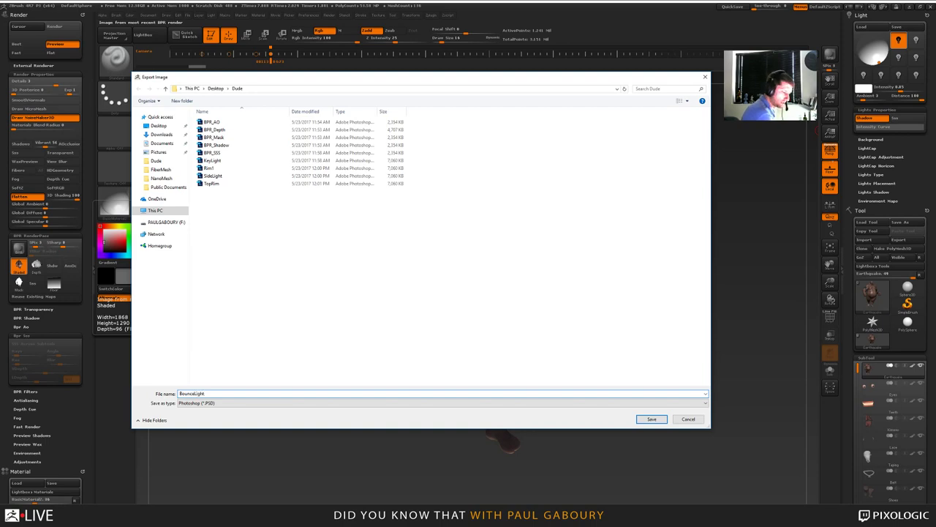
pyautogui.press('Return')
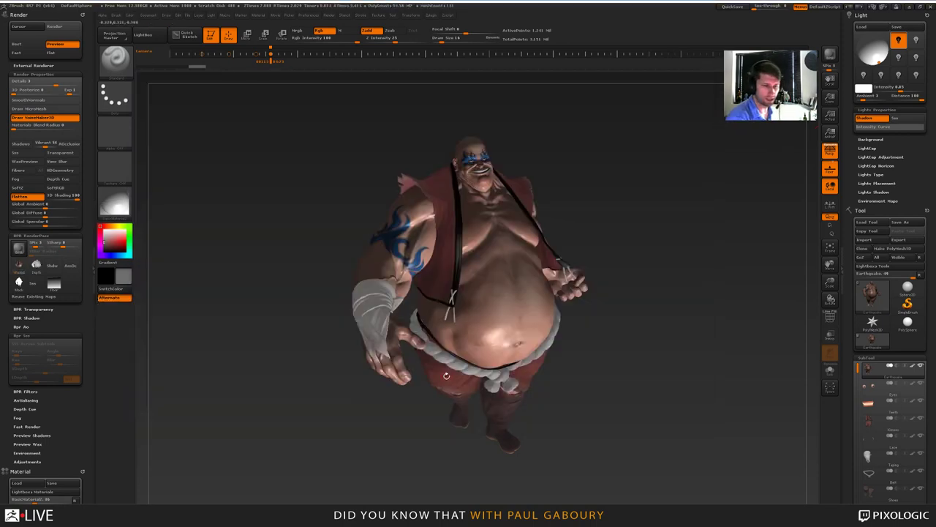
# Step: Swing the Light sphere's light to the front and BPR render the character
pyautogui.click(866, 50)
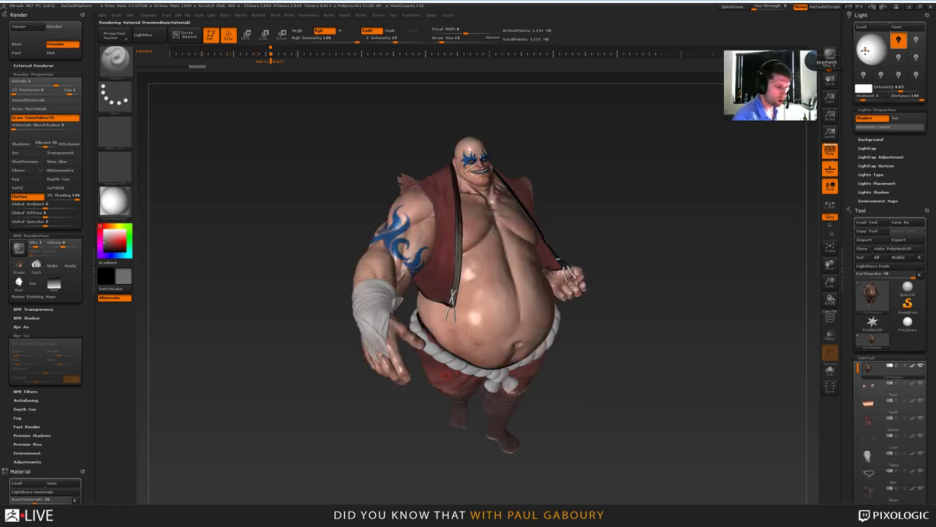
pyautogui.moveTo(866, 49); pyautogui.dragTo(884, 48)
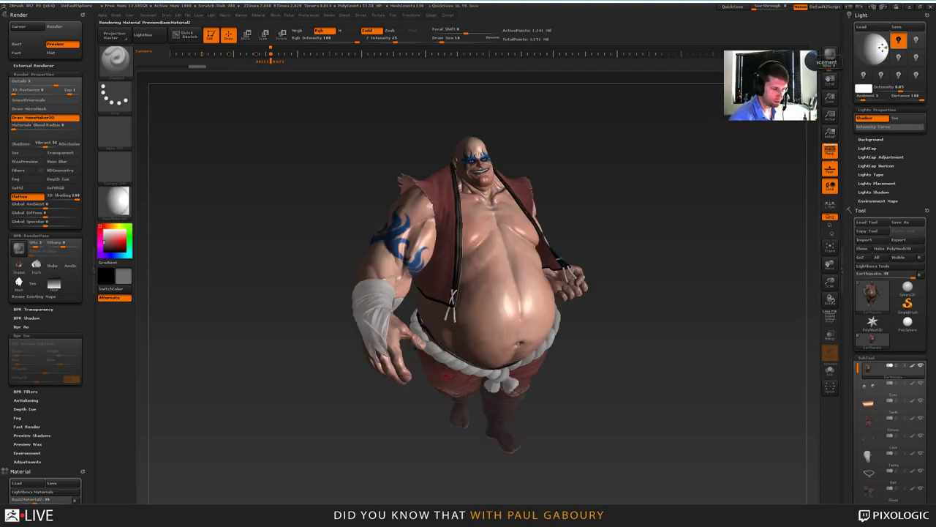
pyautogui.click(829, 55)
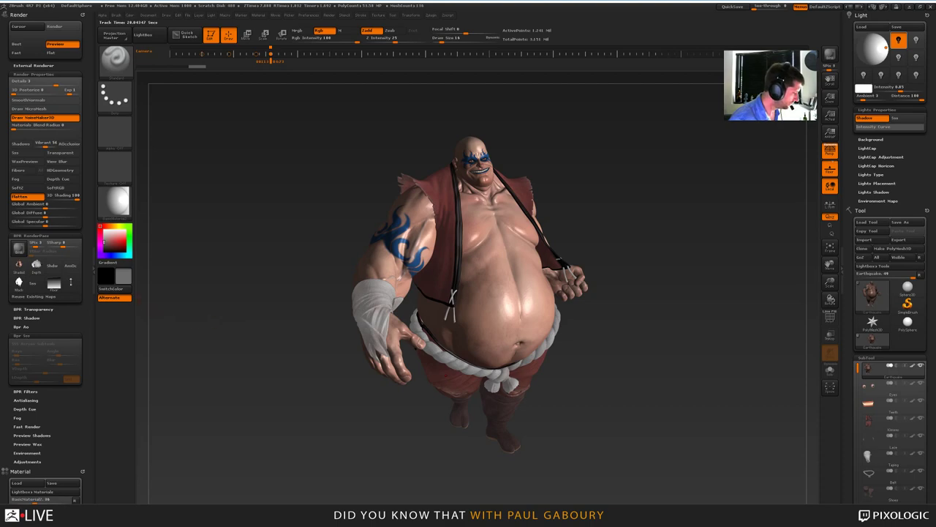
# Step: Export the Shaded render pass as SideLight2
pyautogui.click(22, 268)
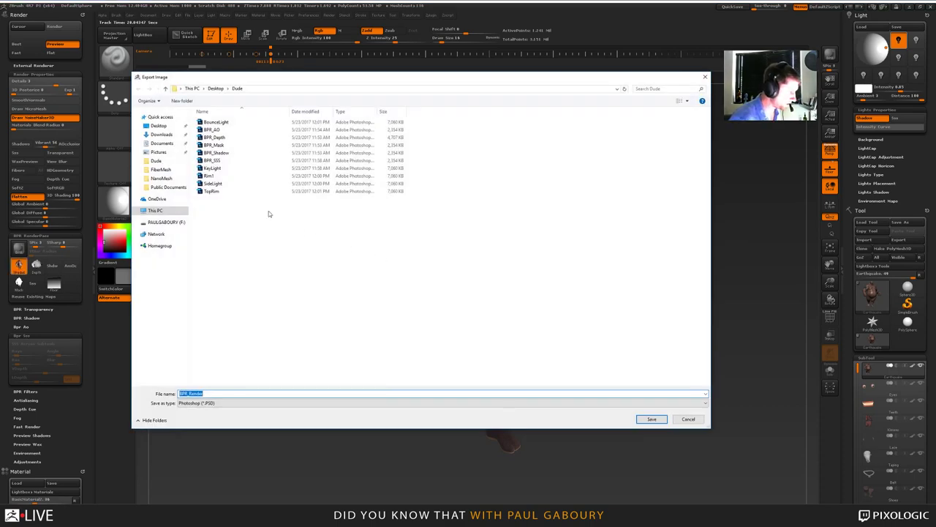
pyautogui.click(214, 184)
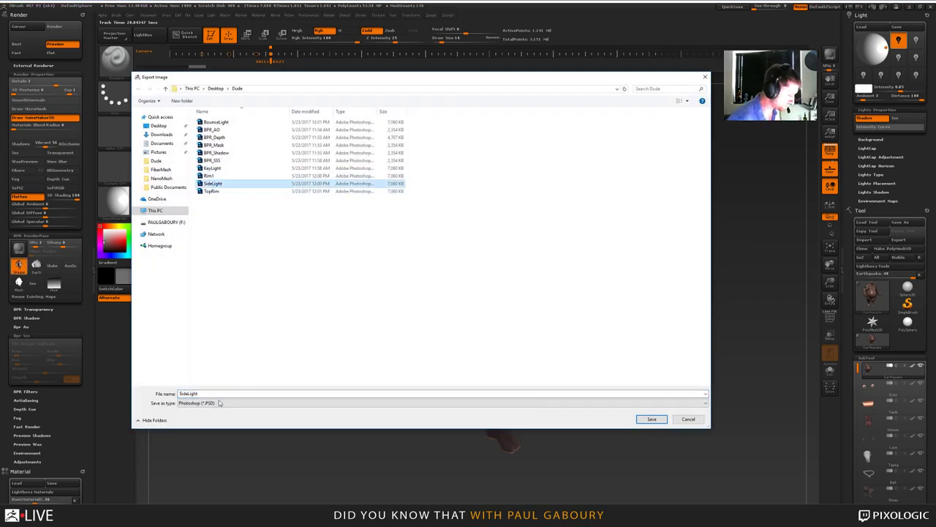
pyautogui.doubleClick(218, 394)
pyautogui.click(221, 394)
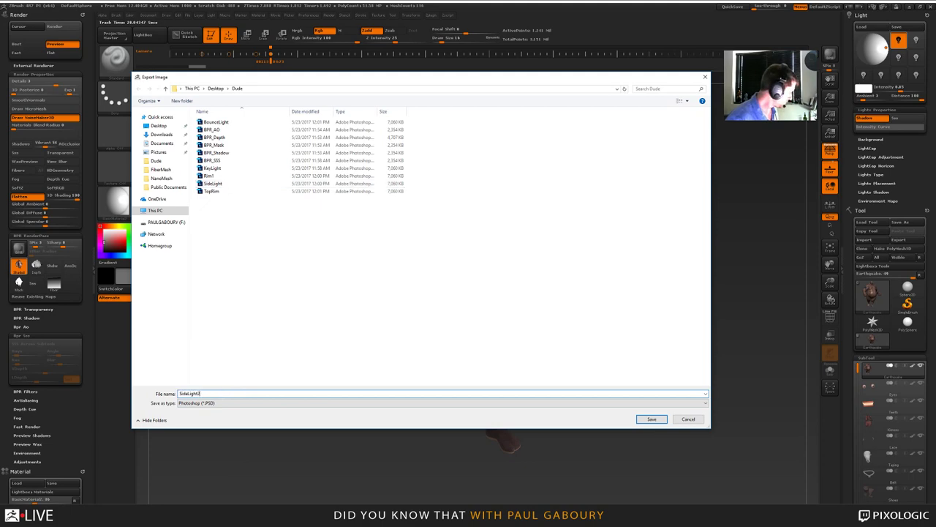
pyautogui.press('Return')
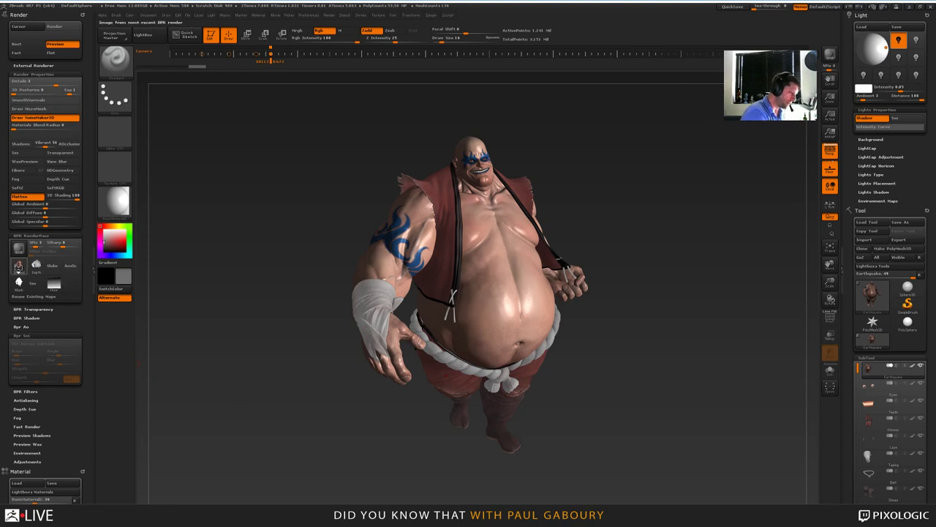
pyautogui.moveTo(37, 271)
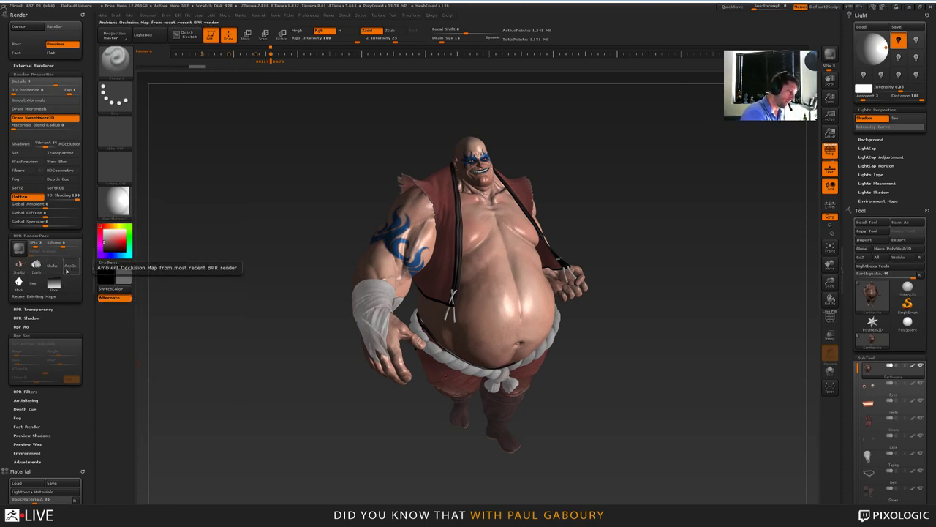
pyautogui.moveTo(19, 284)
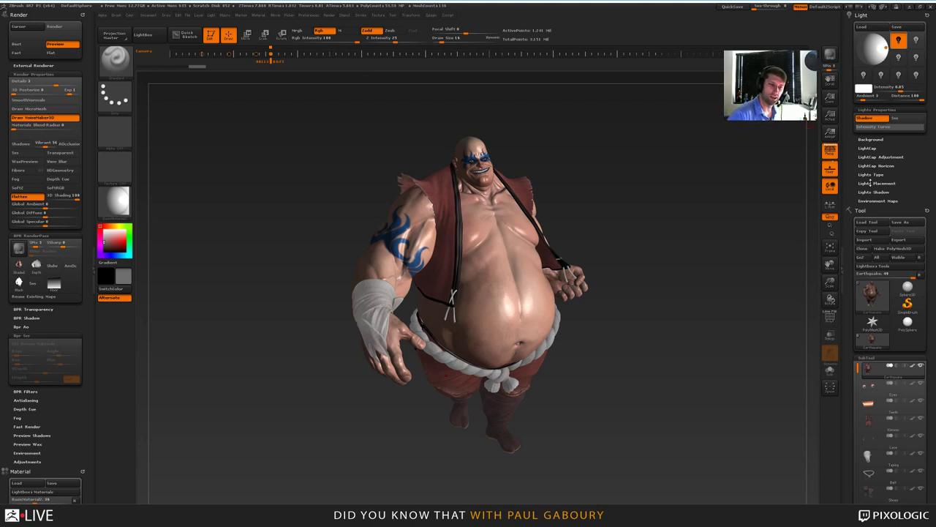
# Step: Expand and then collapse the Light > LightCap subpalette
pyautogui.click(866, 148)
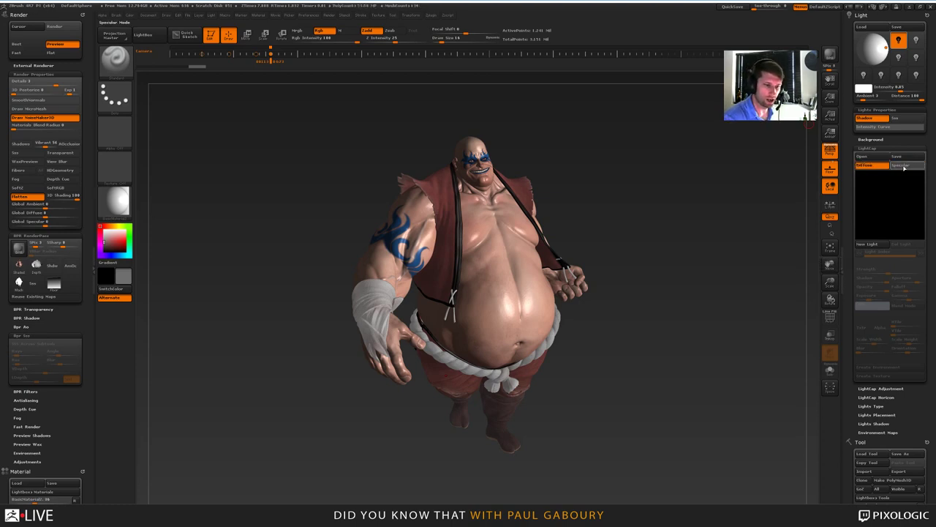
pyautogui.click(868, 149)
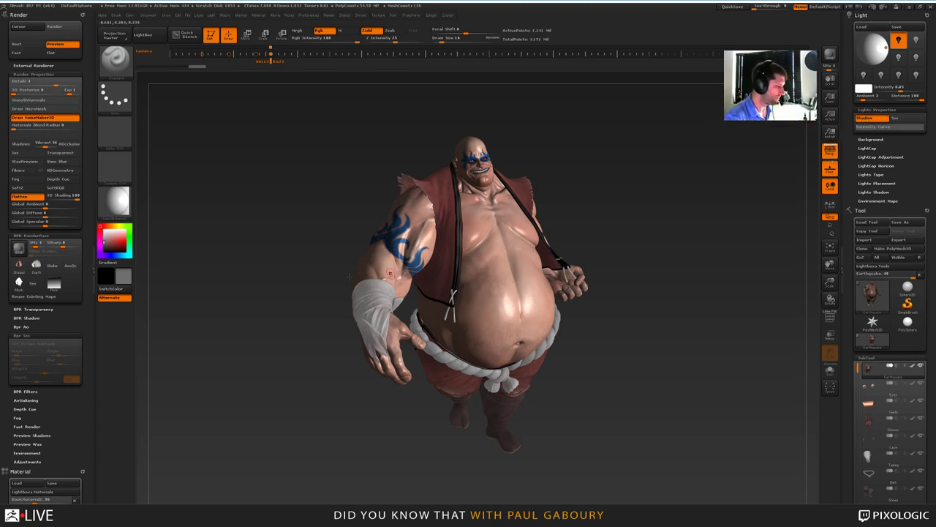
# Step: Apply the ReflectedMap material with polypaint off and BPR render the character
pyautogui.click(118, 205)
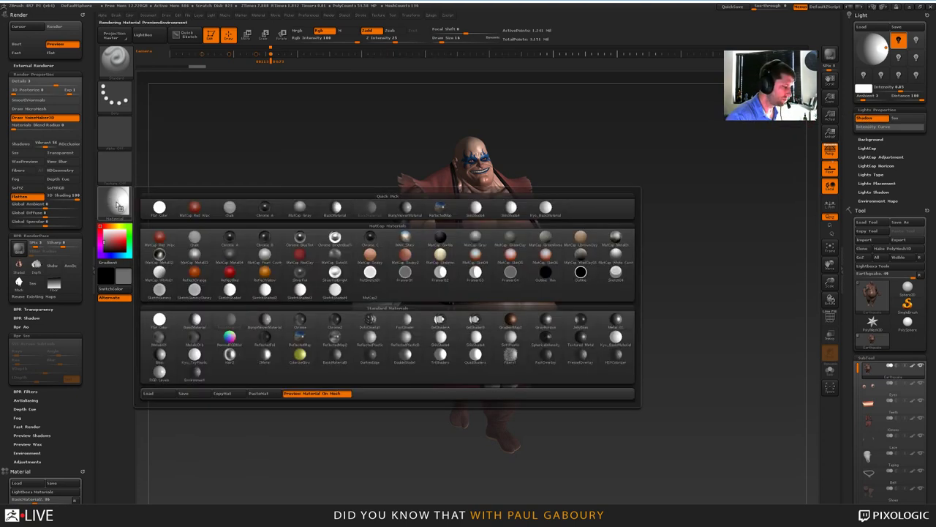
pyautogui.click(298, 340)
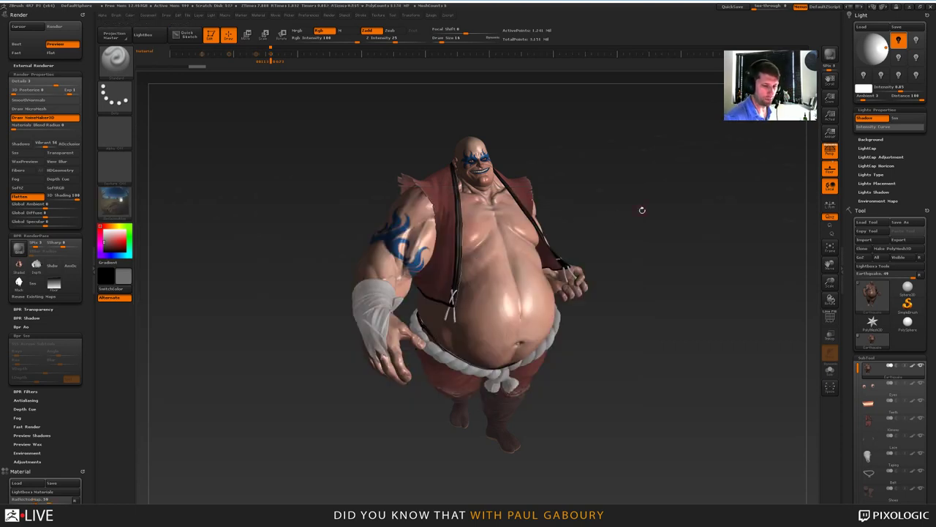
pyautogui.click(912, 365)
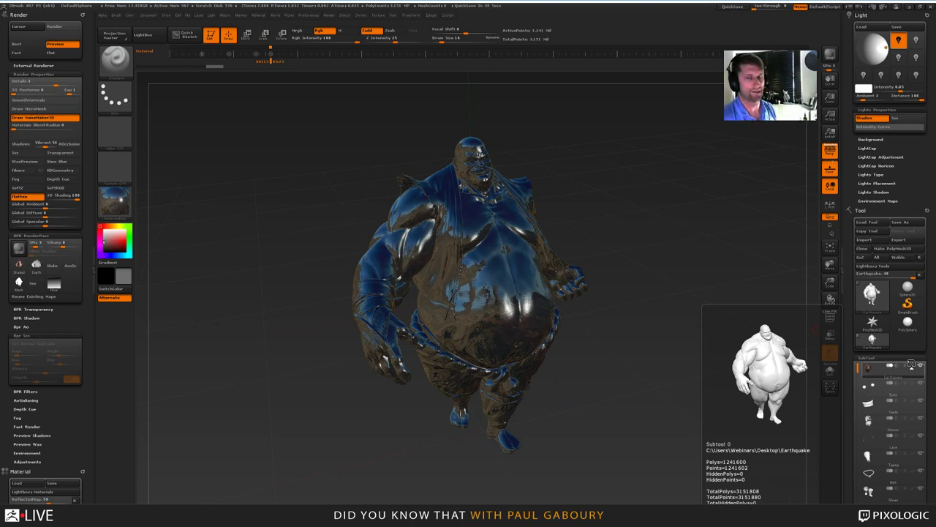
pyautogui.hotkey('shift', 'r')
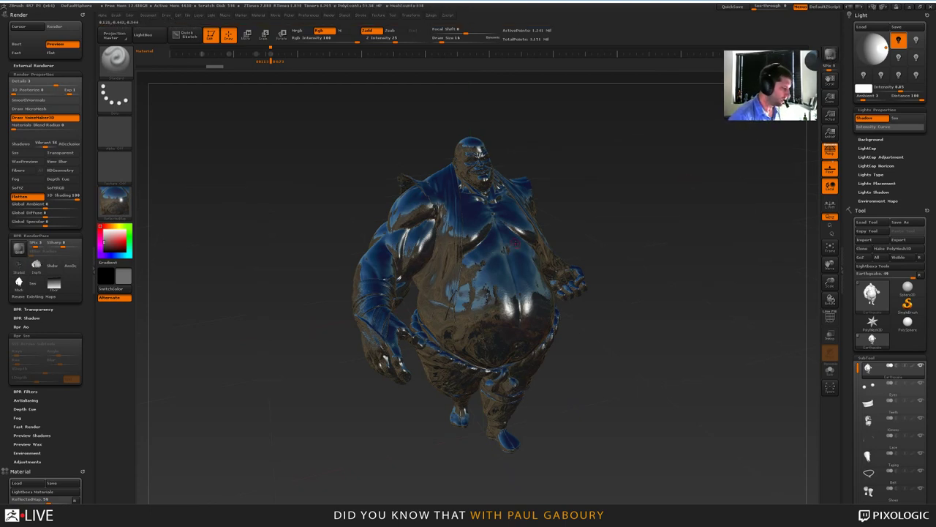
# Step: Export the Shaded render pass as a Photoshop file named Reflect
pyautogui.click(16, 270)
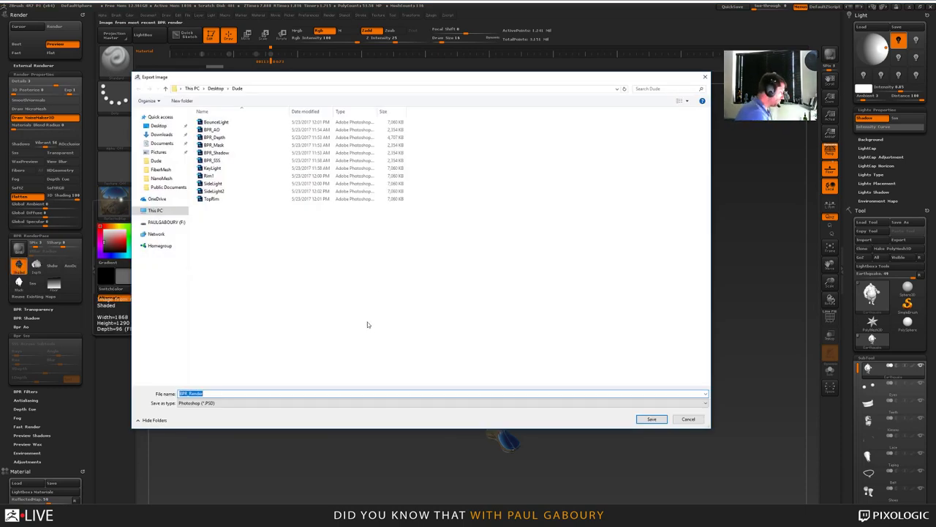
pyautogui.write('Reflect1')
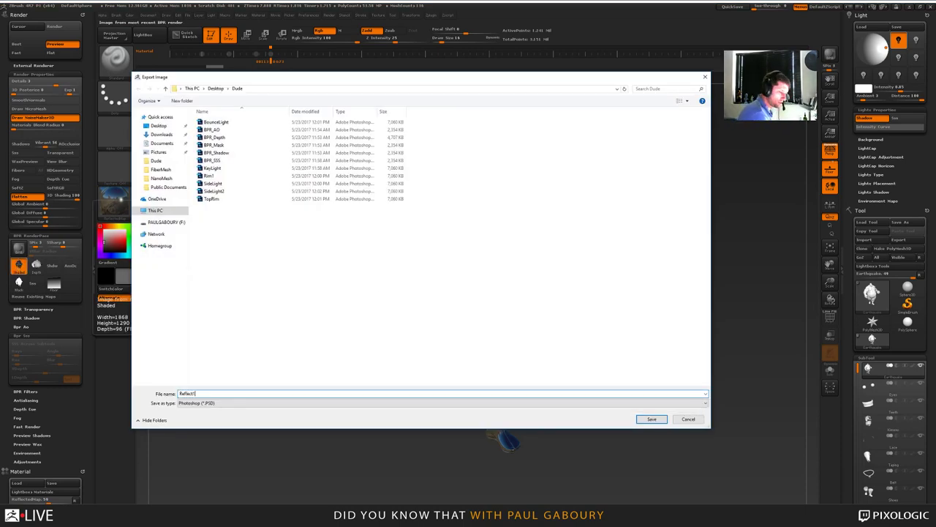
pyautogui.press('Return')
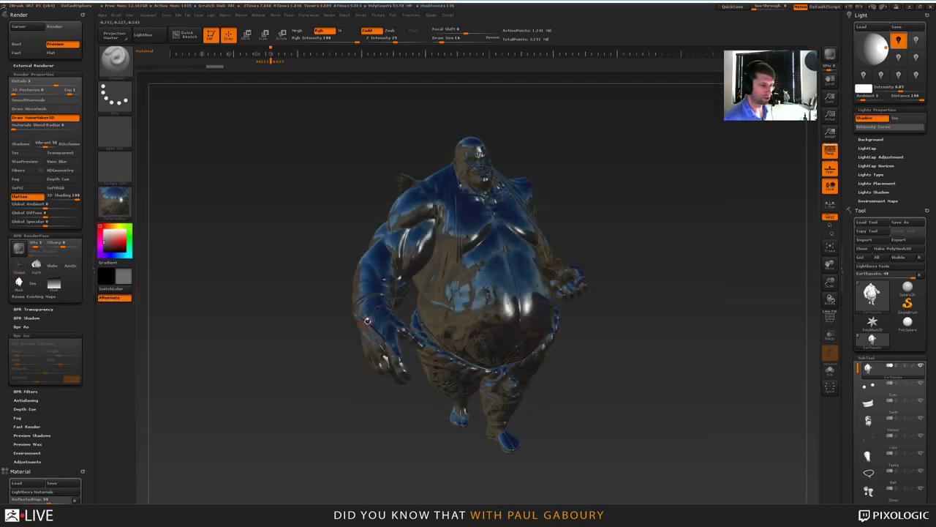
# Step: Try a dark chrome and other materials, then MatCap Gorilla, on the character
pyautogui.click(114, 210)
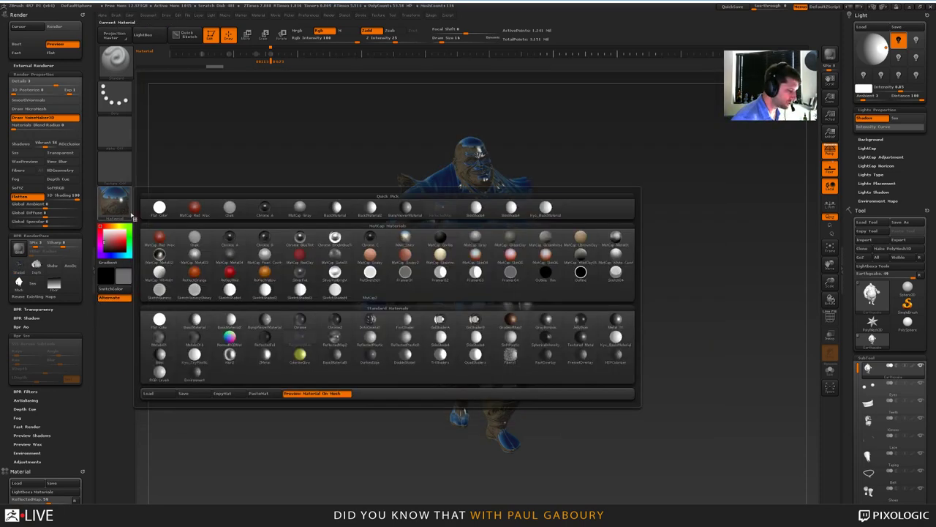
pyautogui.click(268, 240)
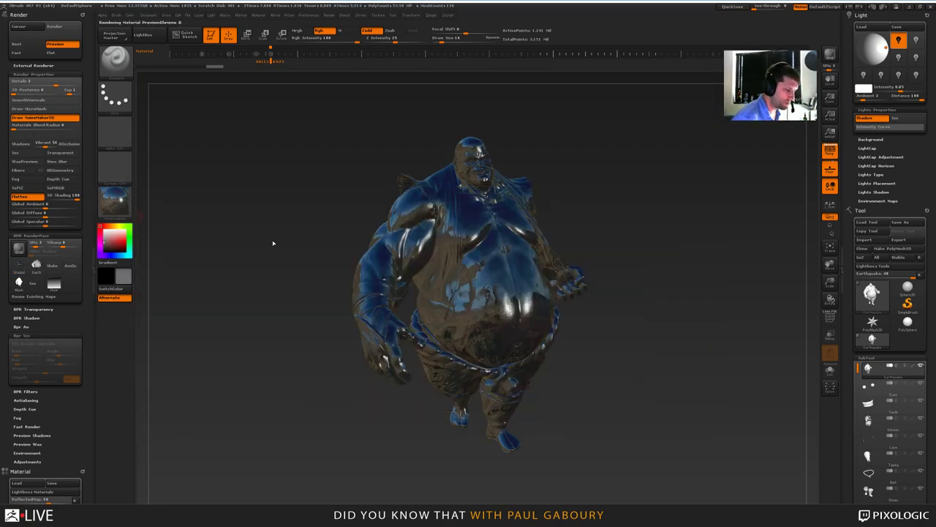
pyautogui.click(114, 199)
pyautogui.click(197, 240)
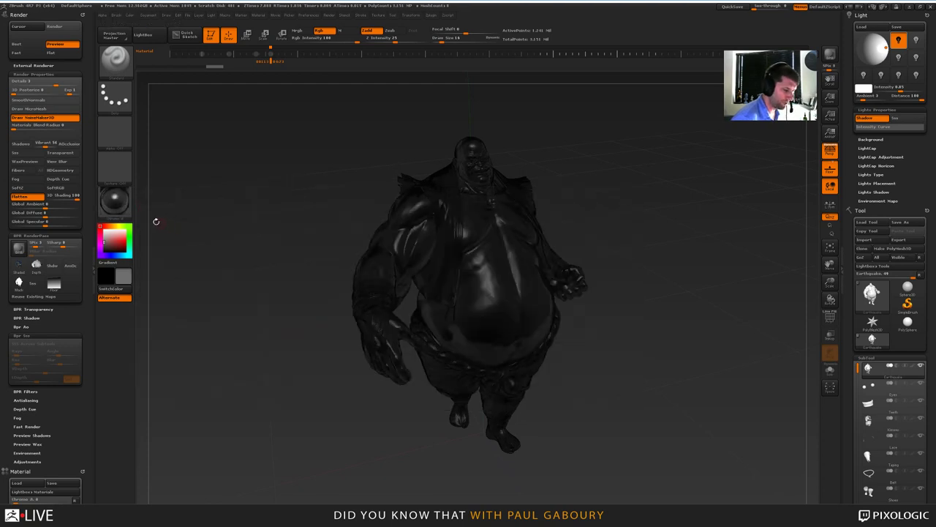
pyautogui.click(115, 208)
pyautogui.click(317, 250)
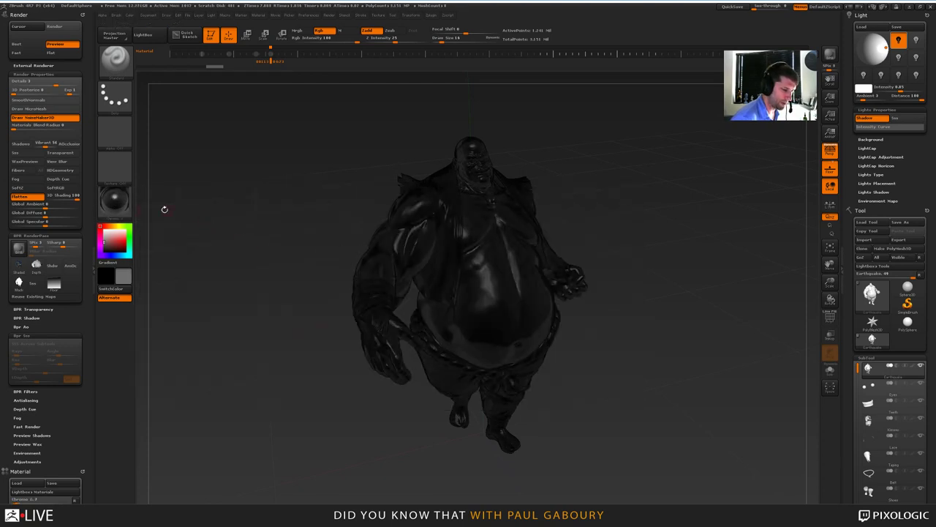
pyautogui.click(115, 199)
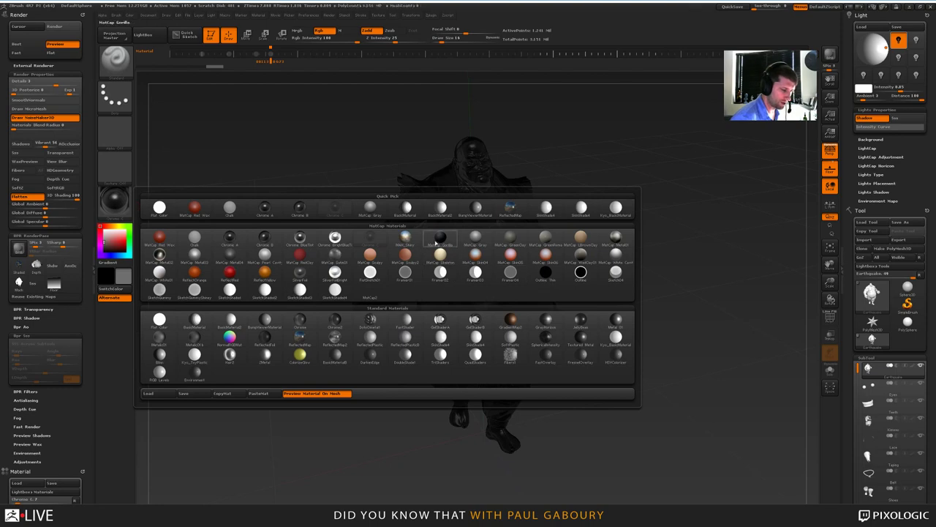
pyautogui.click(437, 240)
# Step: Try chrome materials including Chrome BlueTint and Chrome BrightBlueTint on the character
pyautogui.click(119, 204)
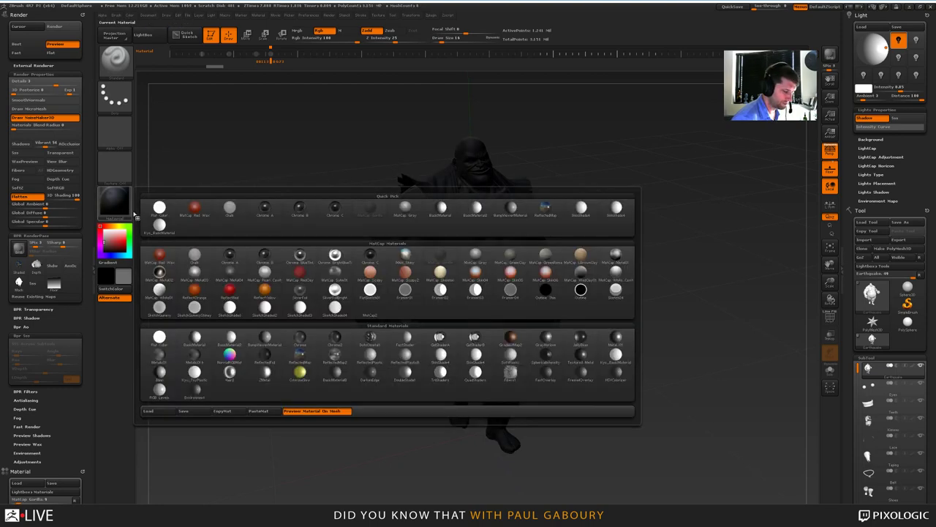
pyautogui.click(266, 259)
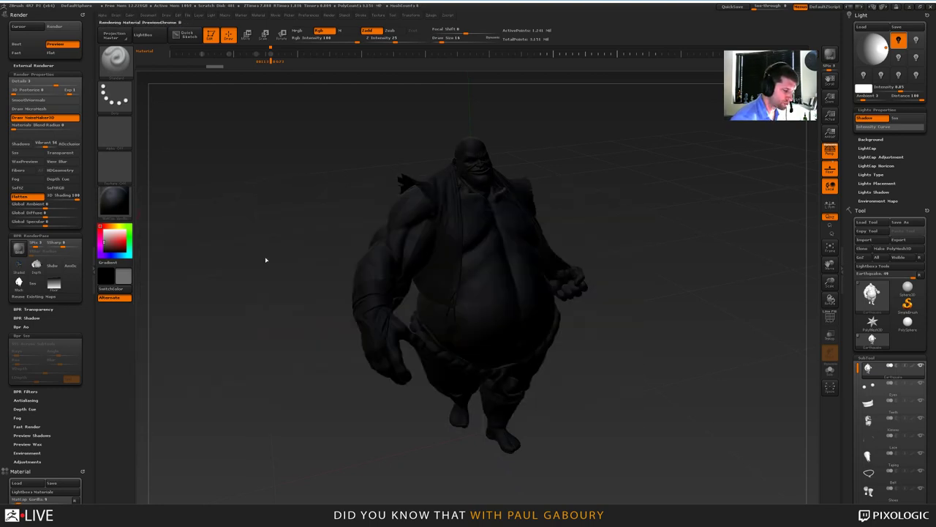
pyautogui.click(115, 199)
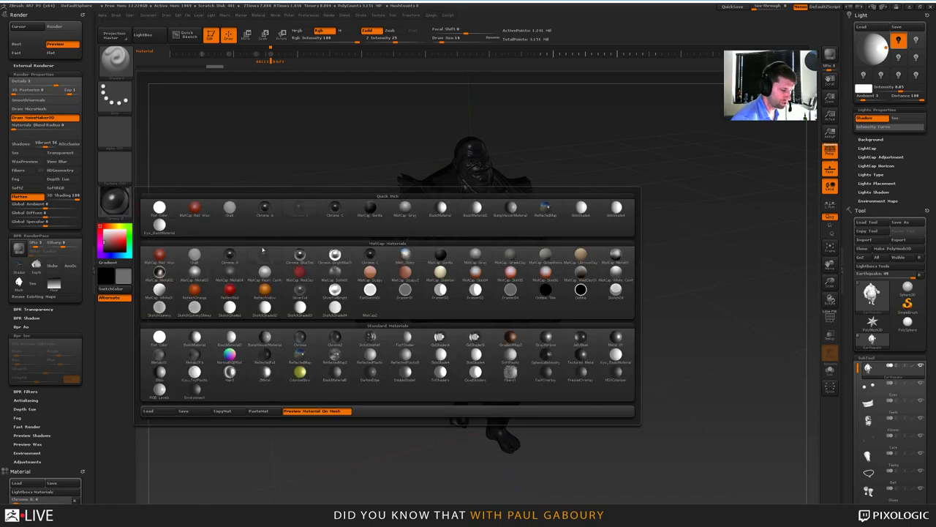
pyautogui.click(307, 256)
pyautogui.click(136, 214)
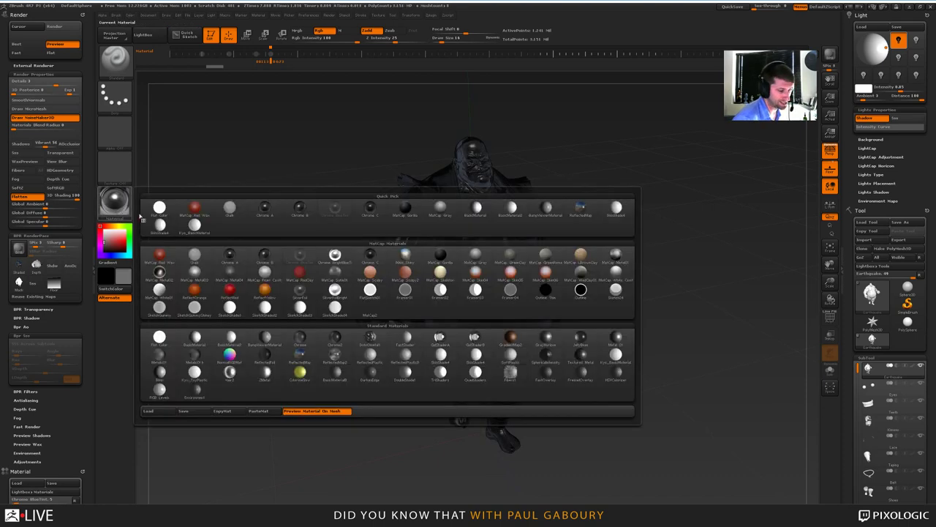
pyautogui.click(370, 256)
pyautogui.click(114, 201)
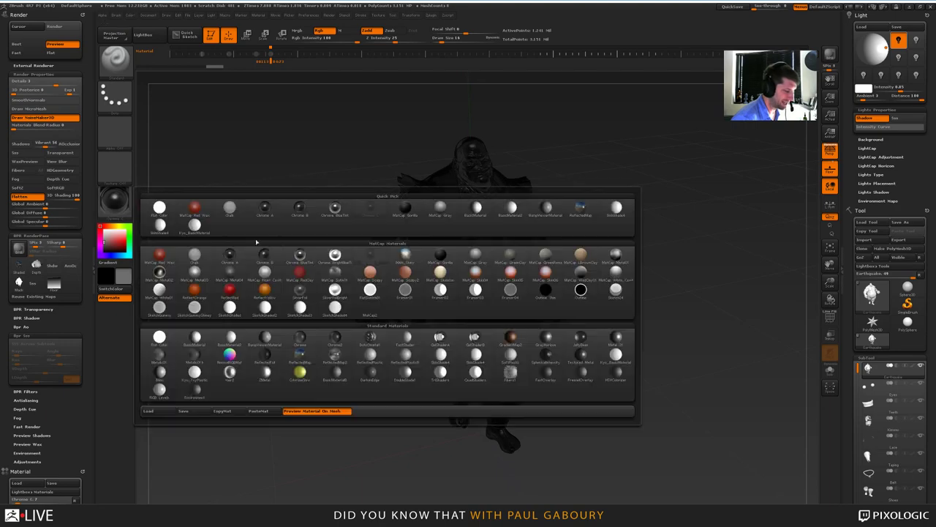
pyautogui.click(335, 254)
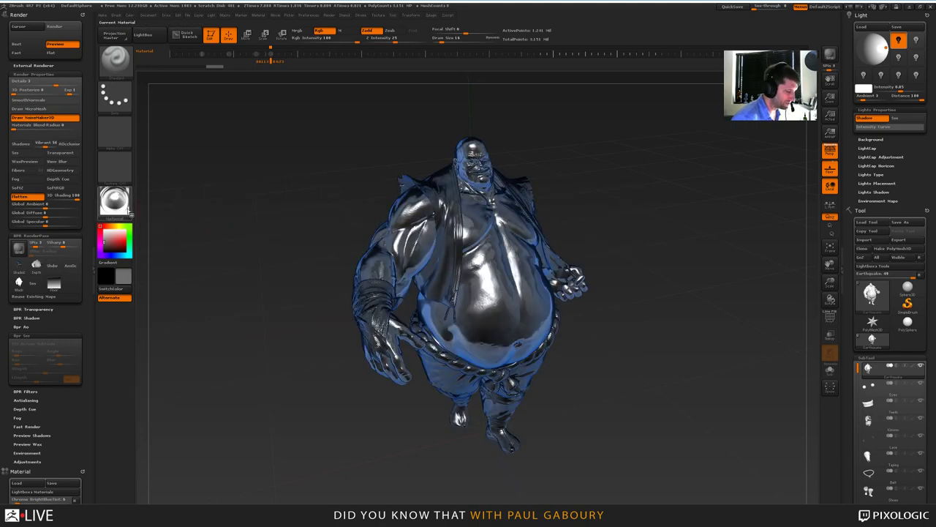
# Step: Settle on a dark MatCap, BPR render, and start exporting the Shaded pass
pyautogui.click(129, 211)
pyautogui.click(372, 256)
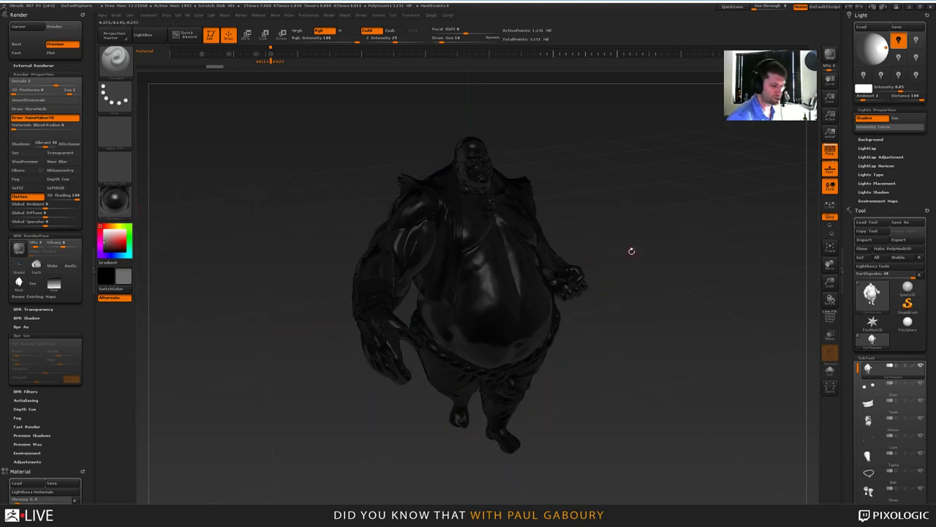
pyautogui.hotkey('shift', 'r')
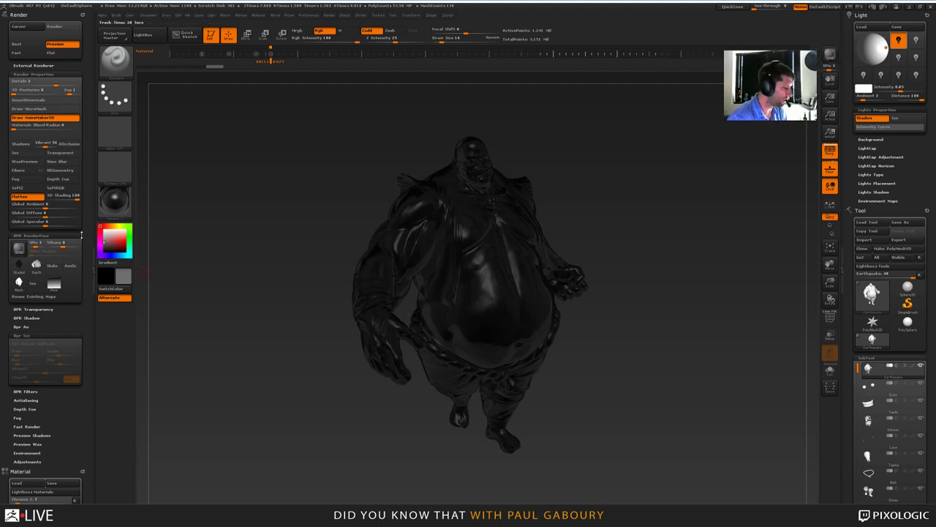
pyautogui.click(20, 267)
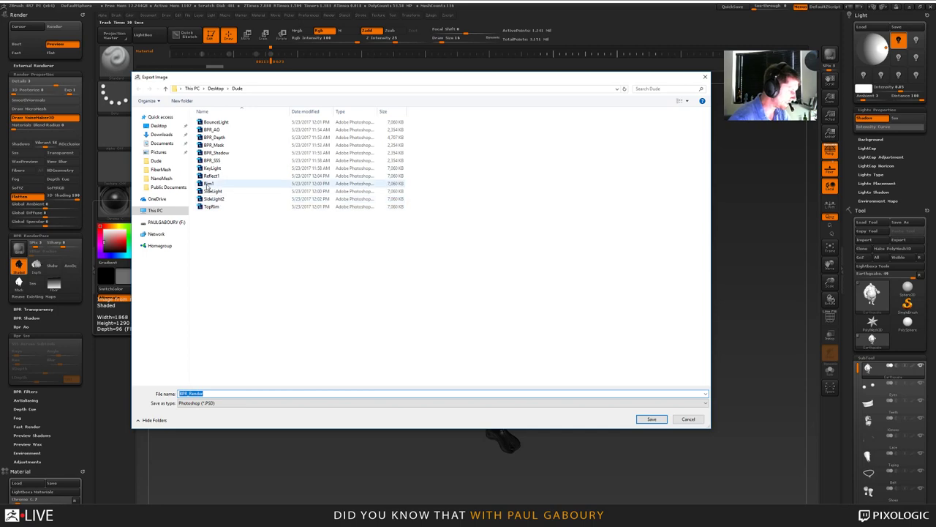
# Step: Save the Shaded pass as Reflect2 by editing the Reflect1 name
pyautogui.click(213, 175)
pyautogui.click(208, 394)
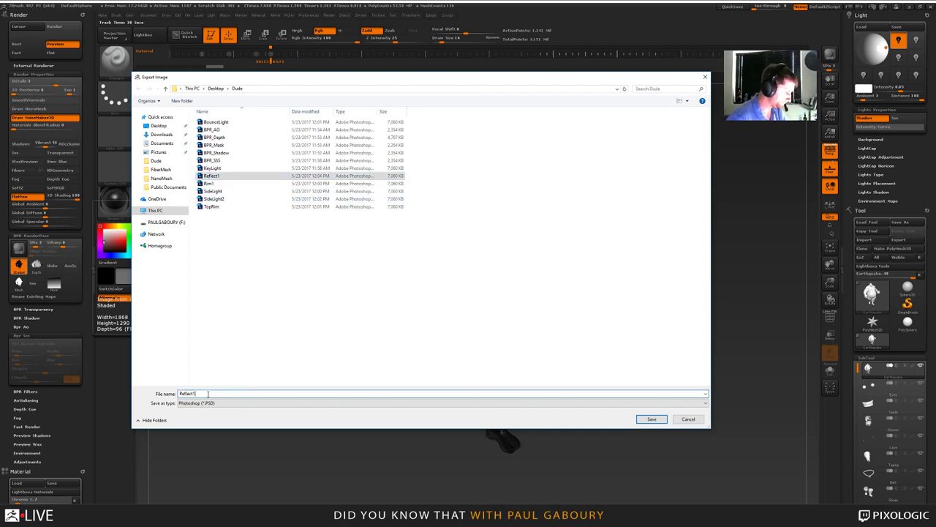
pyautogui.press('BackSpace')
pyautogui.write('2')
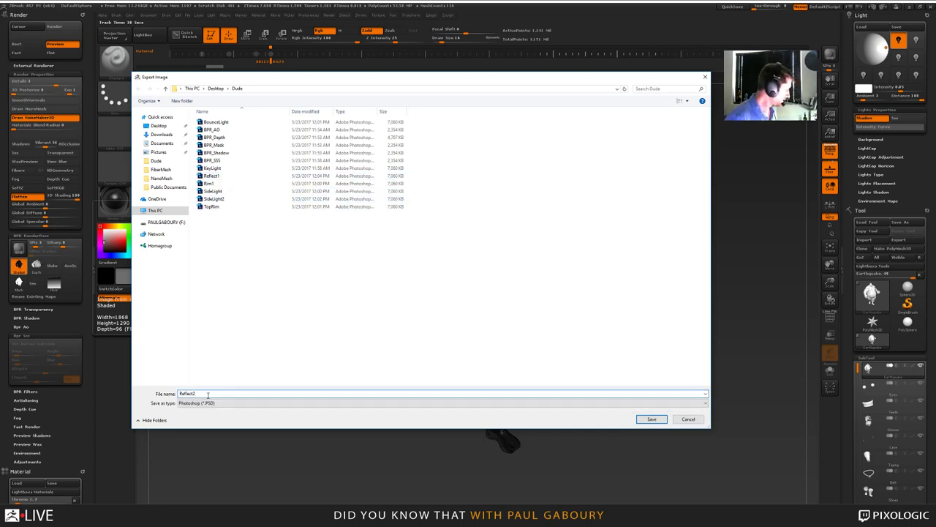
pyautogui.press('Return')
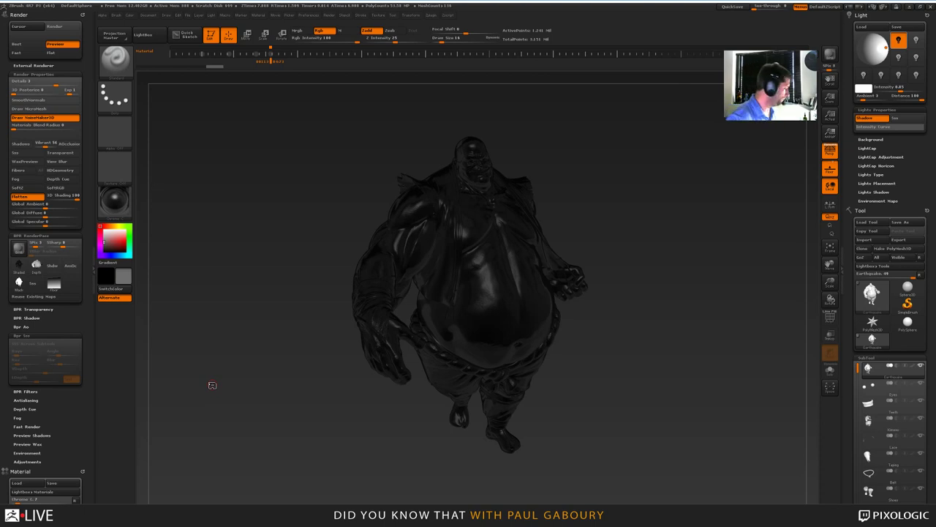
# Step: Switch from ZBrush to Photoshop
pyautogui.hotkey('alt', 'Tab')
pyautogui.press('Tab')
pyautogui.press('Tab')
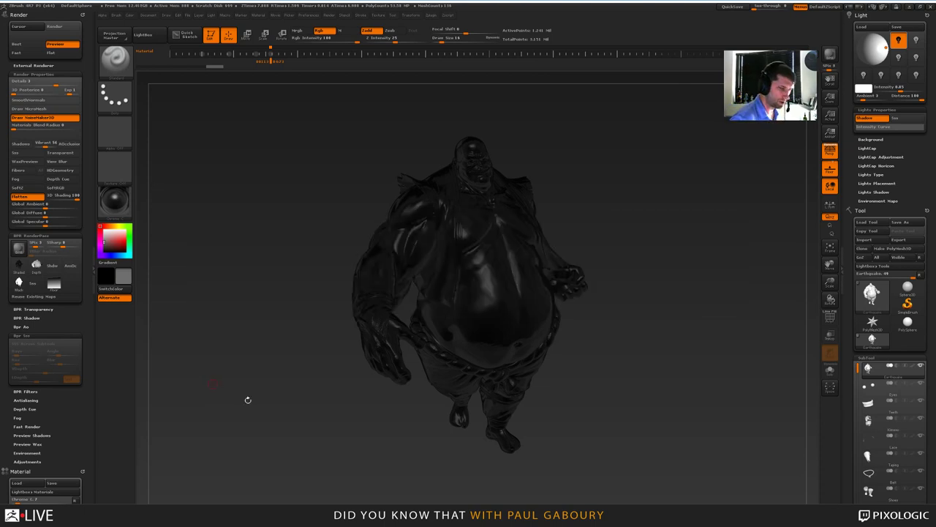
pyautogui.hotkey('alt', 'Tab')
pyautogui.click(618, 298)
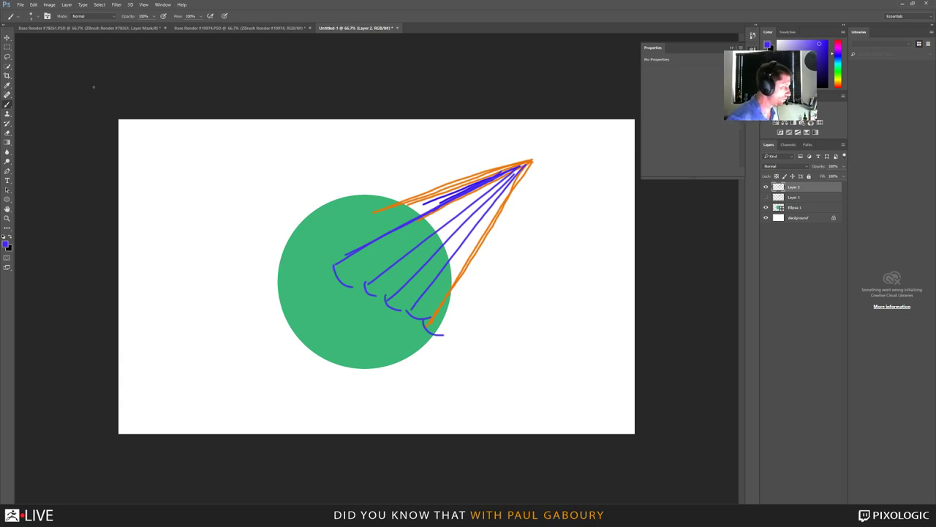
# Step: Choose File > Scripts > Load Files into Stack to open the Load Layers dialog
pyautogui.click(20, 5)
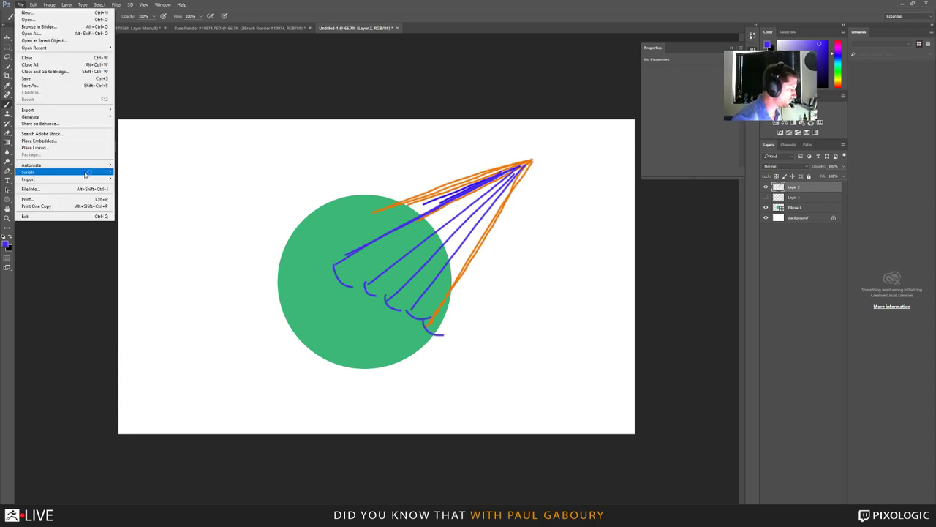
pyautogui.moveTo(87, 177)
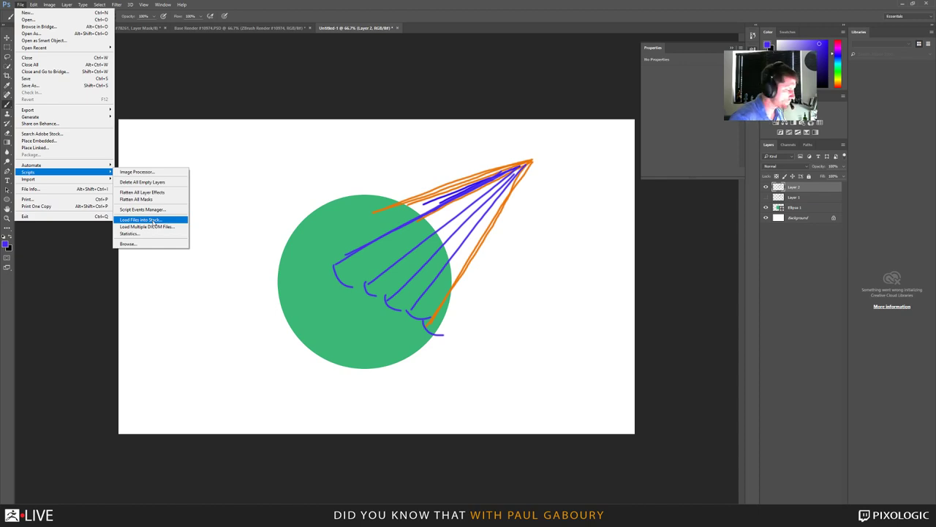
pyautogui.click(154, 220)
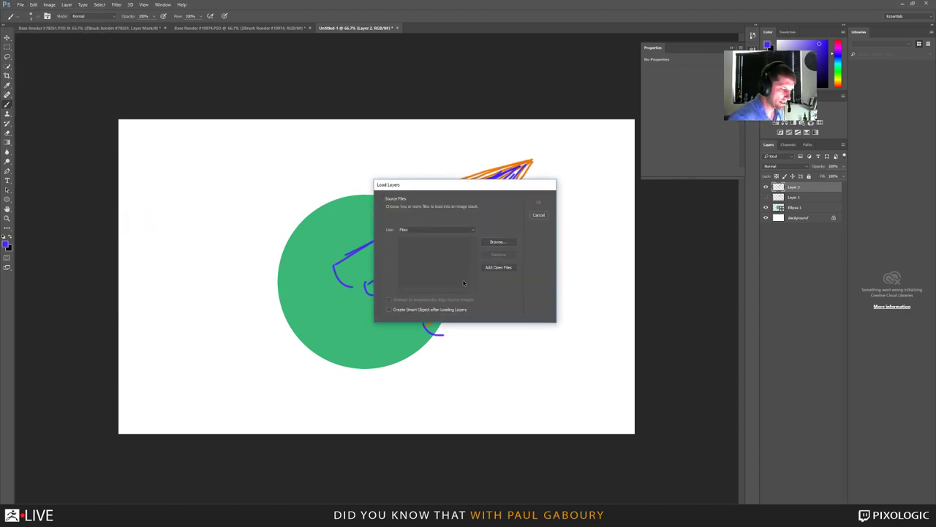
# Step: Browse from the Load Layers dialog to the Dude folder on the Desktop
pyautogui.moveTo(438, 184); pyautogui.dragTo(380, 181)
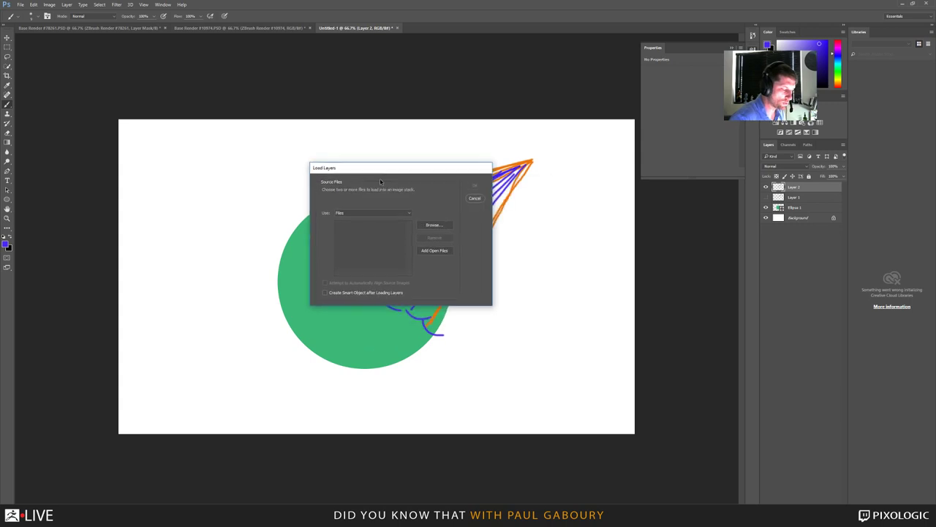
pyautogui.click(437, 225)
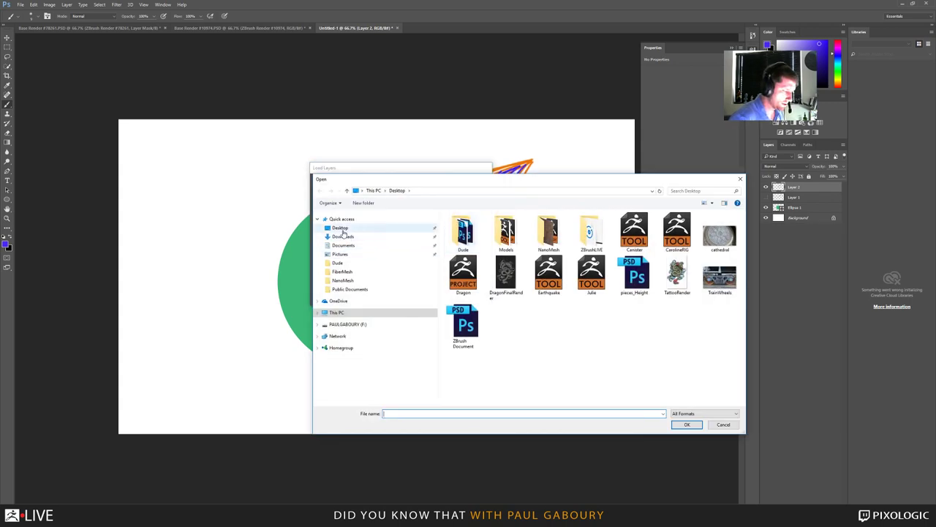
pyautogui.click(341, 229)
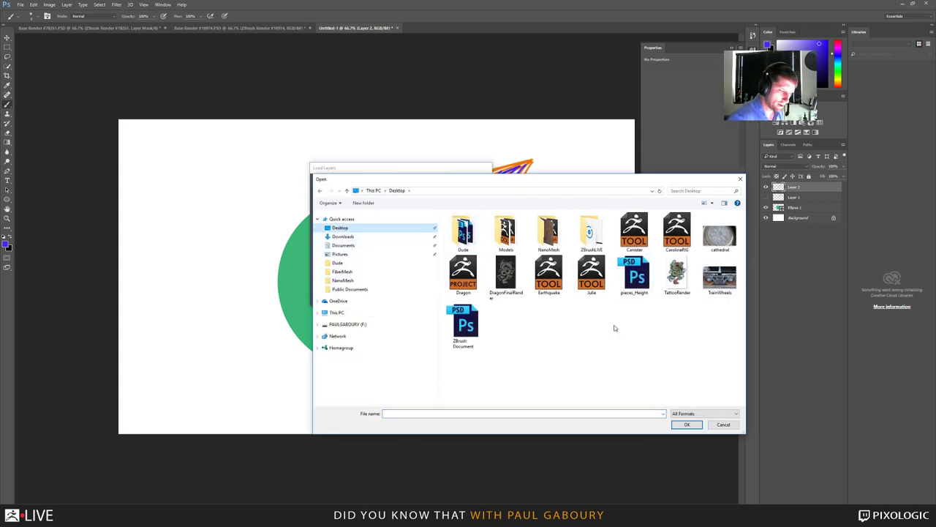
pyautogui.doubleClick(468, 234)
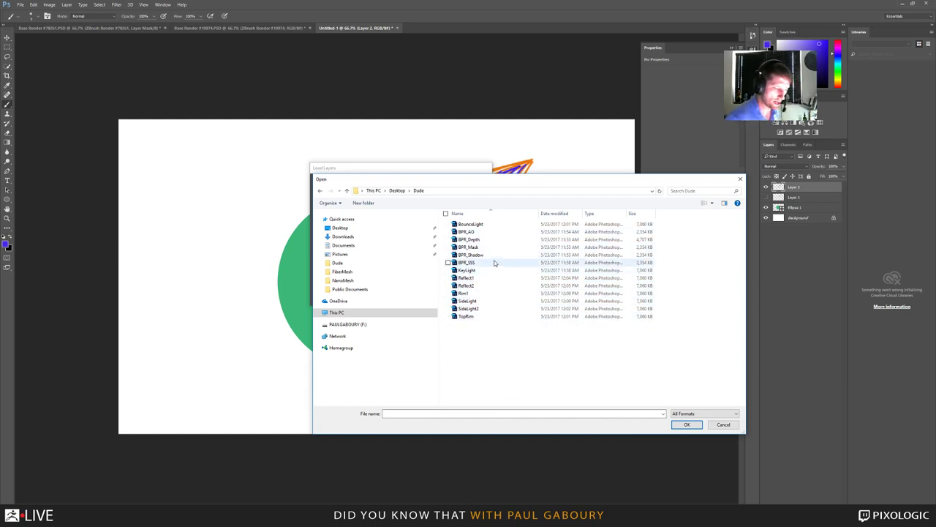
# Step: Select BounceLight, KeyLight, Reflect1, Reflect2, Rim1, SideLight and SideLight2 and load them as layers
pyautogui.click(487, 224)
pyautogui.keyDown('ctrl'); pyautogui.click(477, 270); pyautogui.keyUp('ctrl')
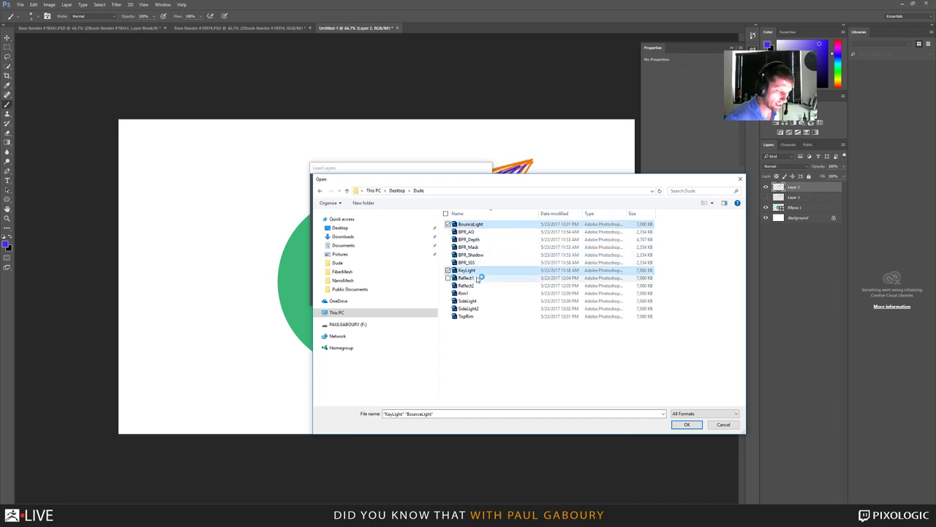
pyautogui.keyDown('ctrl'); pyautogui.click(477, 278); pyautogui.keyUp('ctrl')
pyautogui.keyDown('ctrl'); pyautogui.click(478, 285); pyautogui.keyUp('ctrl')
pyautogui.keyDown('ctrl'); pyautogui.click(479, 293); pyautogui.keyUp('ctrl')
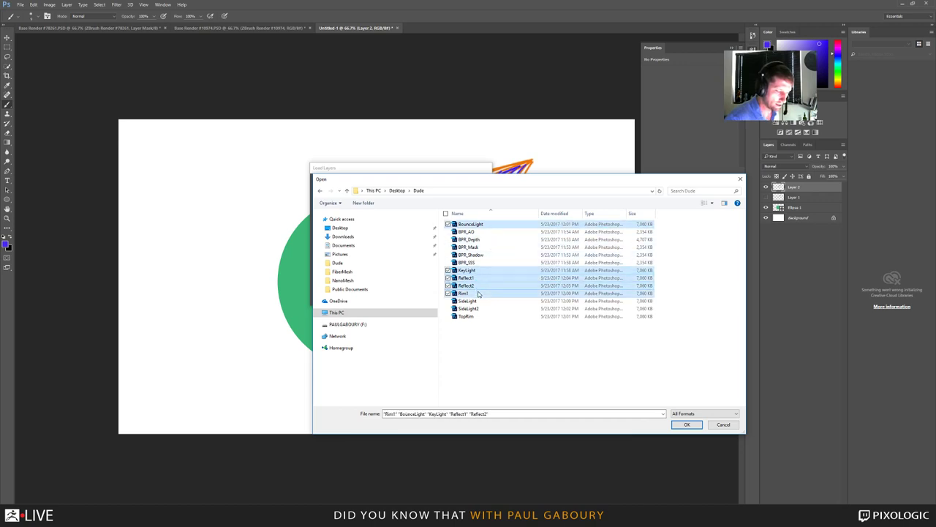
pyautogui.keyDown('ctrl'); pyautogui.click(480, 301); pyautogui.keyUp('ctrl')
pyautogui.keyDown('ctrl'); pyautogui.click(480, 308); pyautogui.keyUp('ctrl')
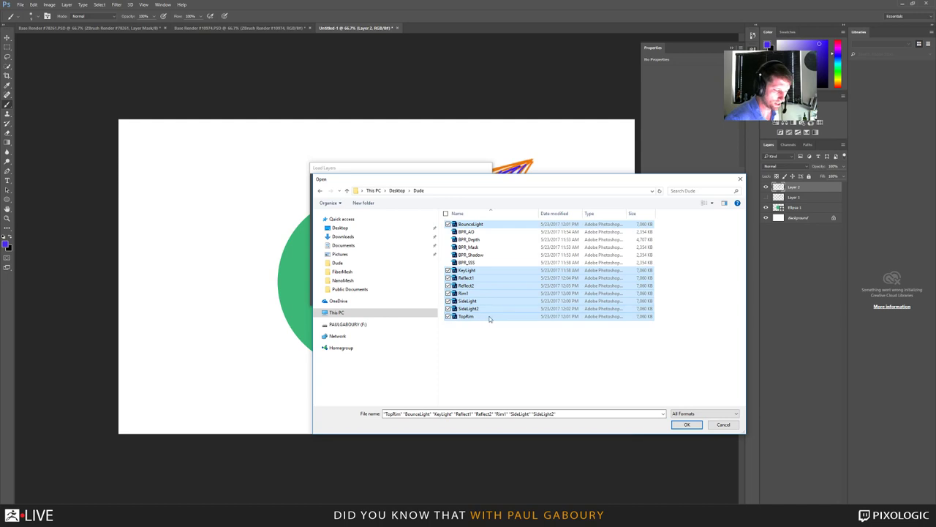
pyautogui.click(687, 424)
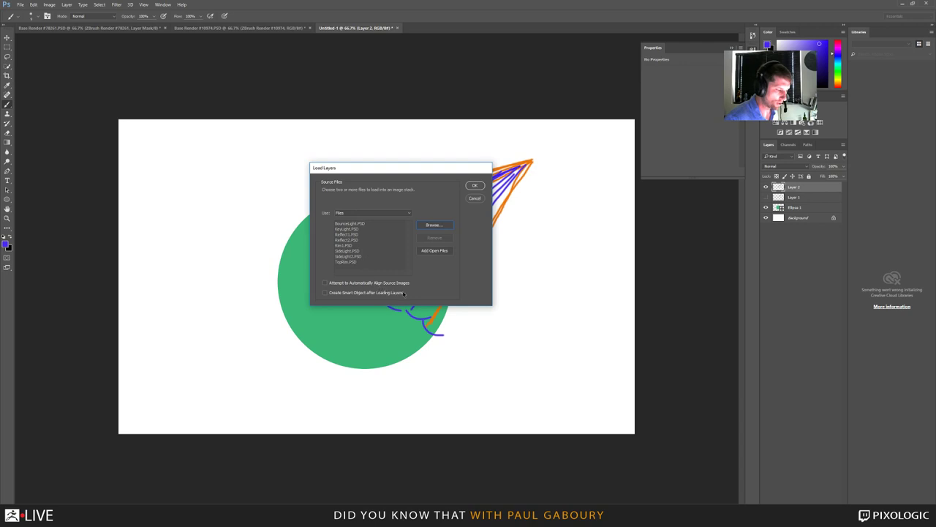
pyautogui.click(475, 185)
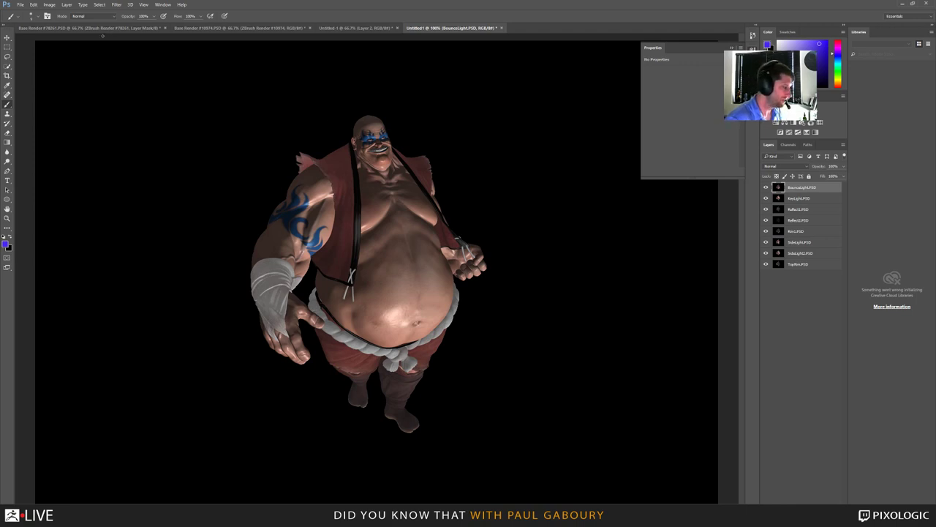
# Step: Copy BPR_AO into the Untitled1 composite as a layer named AO
pyautogui.click(21, 5)
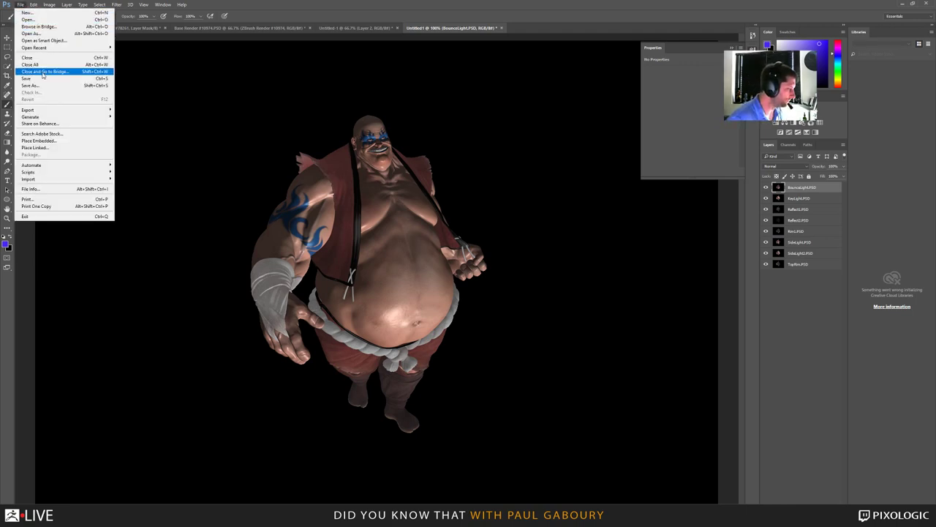
pyautogui.press('Escape')
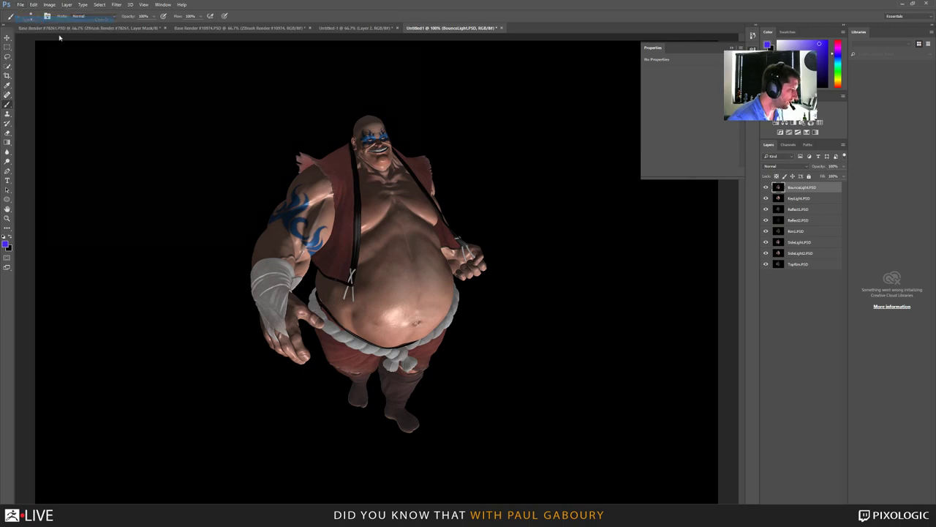
pyautogui.hotkey('ctrl', 'o')
pyautogui.click(158, 58)
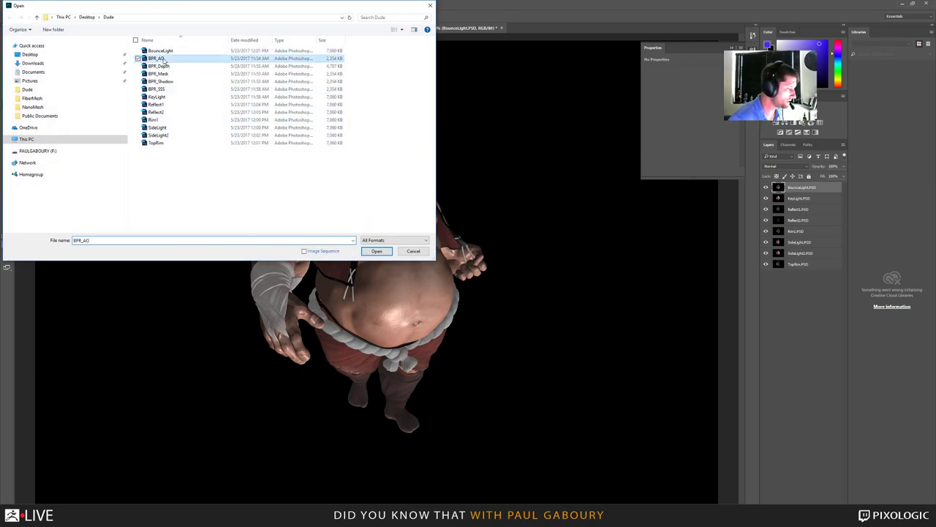
pyautogui.doubleClick(161, 60)
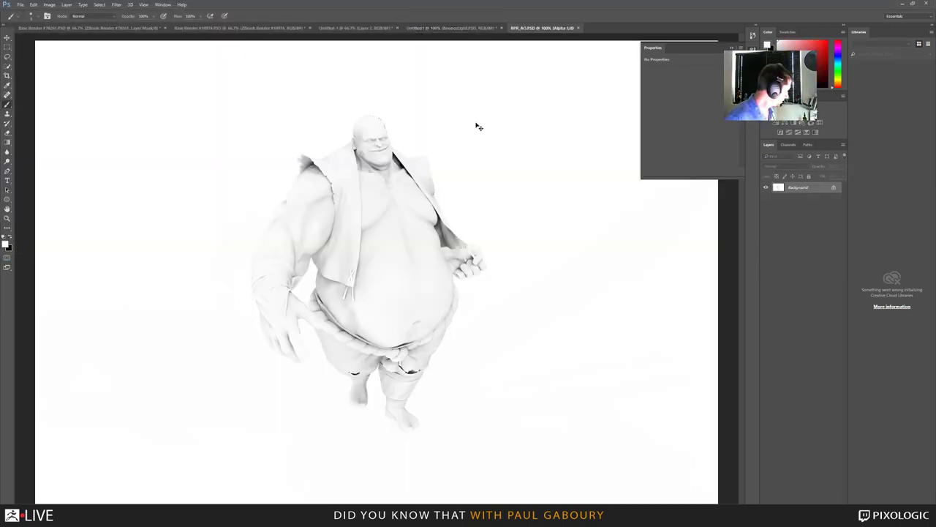
pyautogui.hotkey('ctrl', 'a')
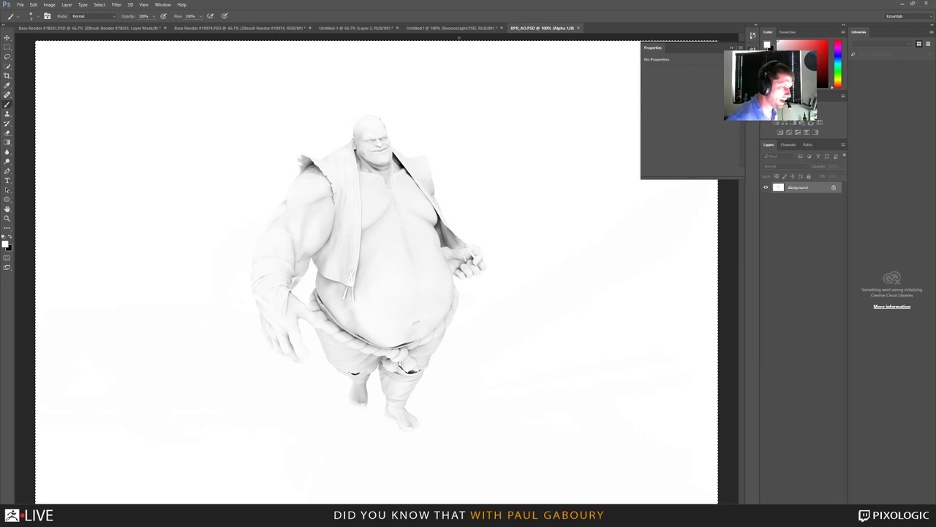
pyautogui.click(453, 29)
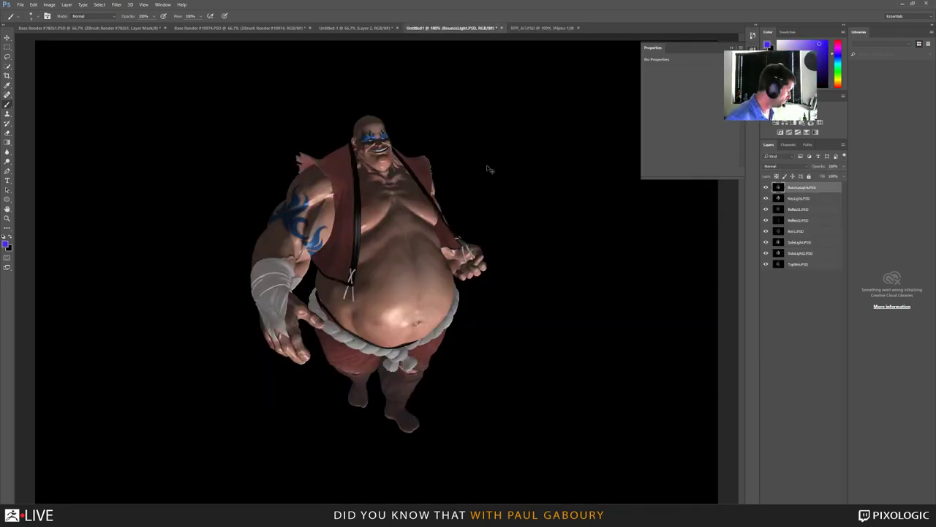
pyautogui.hotkey('ctrl', 'v')
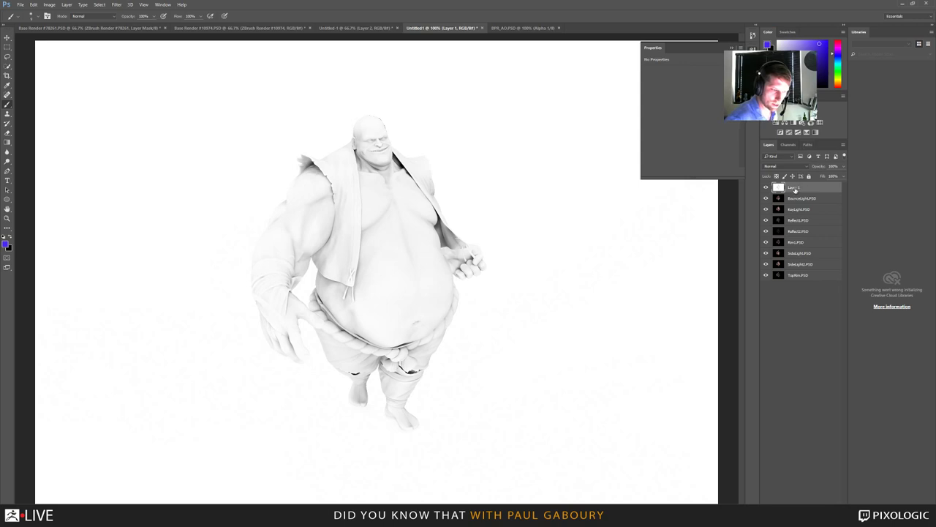
pyautogui.doubleClick(794, 189)
pyautogui.write('A')
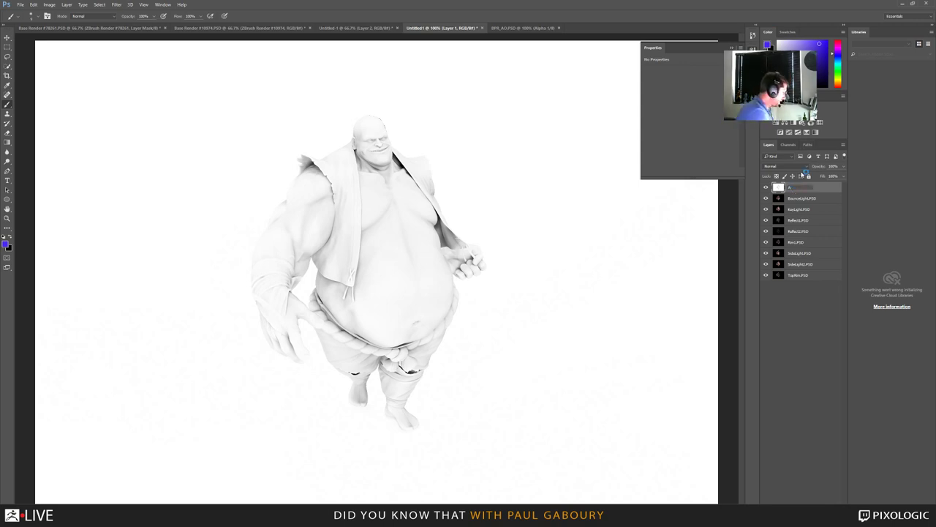
pyautogui.write('O')
pyautogui.press('Return')
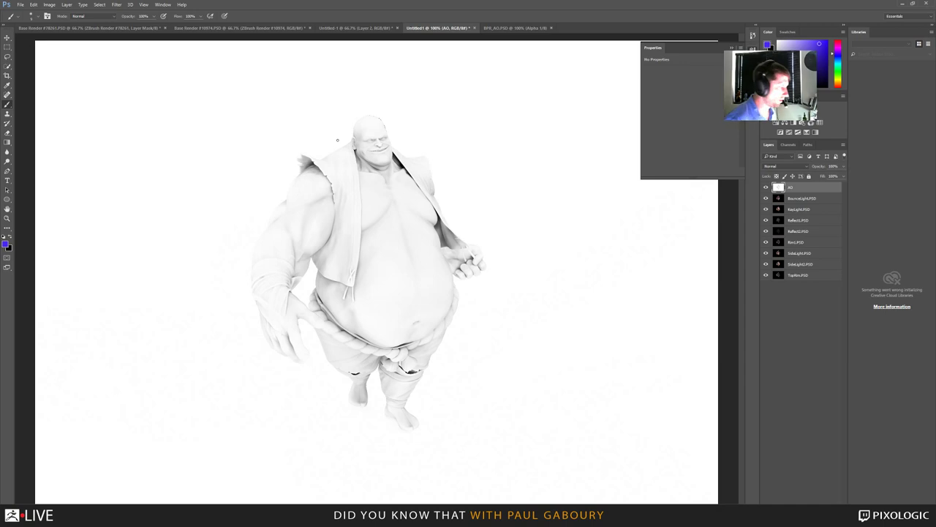
# Step: Add the BPR_Depth render to the composite as a layer named Depth
pyautogui.click(20, 5)
pyautogui.click(37, 21)
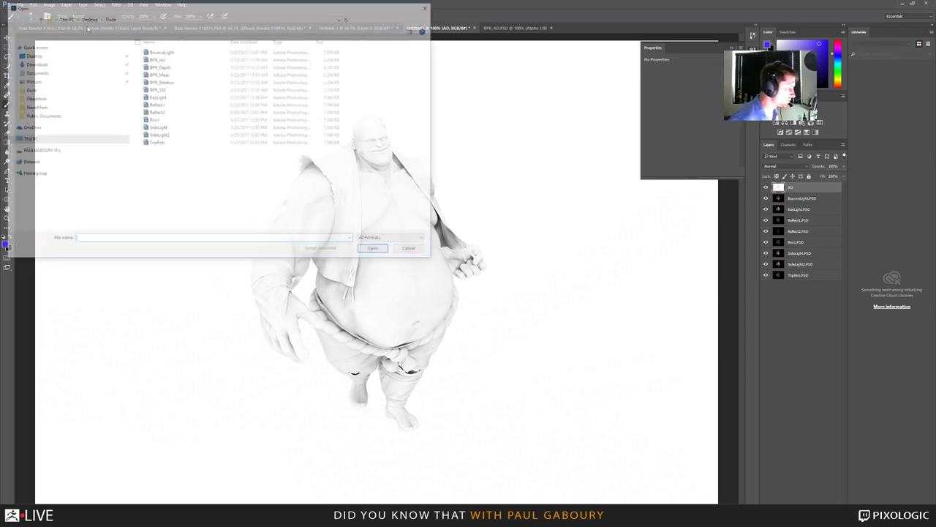
pyautogui.click(158, 60)
pyautogui.click(372, 248)
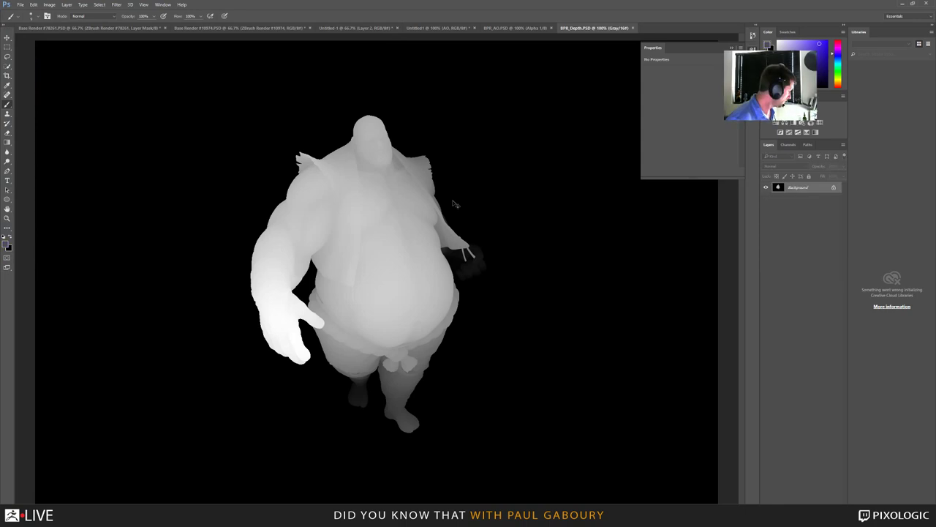
pyautogui.click(439, 27)
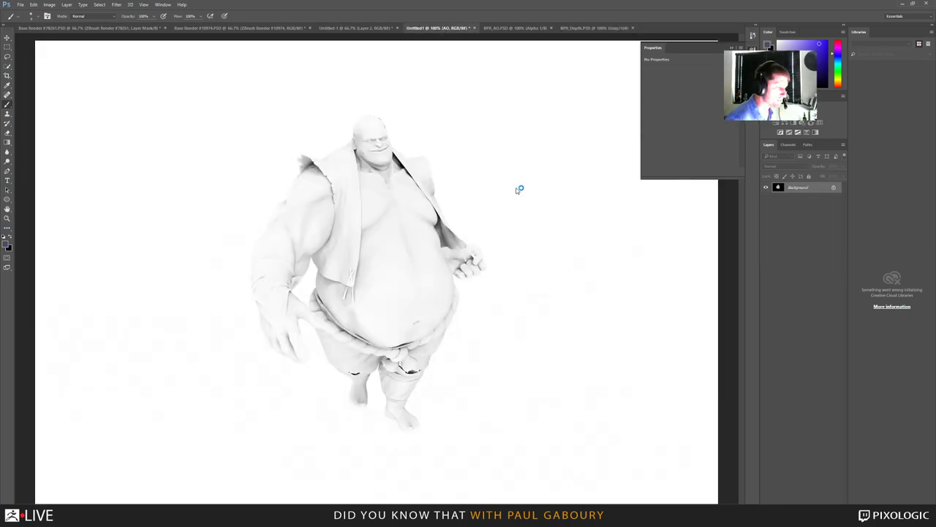
pyautogui.hotkey('ctrl', 'v')
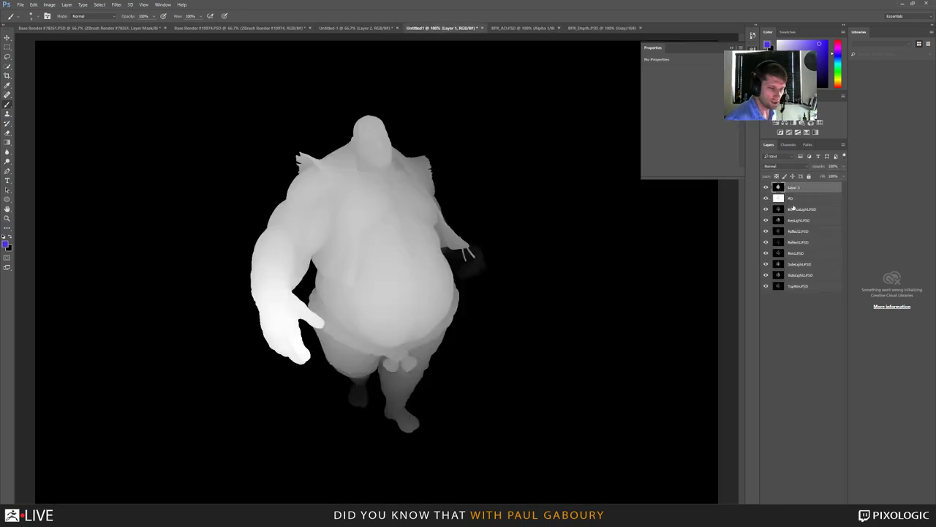
pyautogui.doubleClick(794, 188)
pyautogui.write('D')
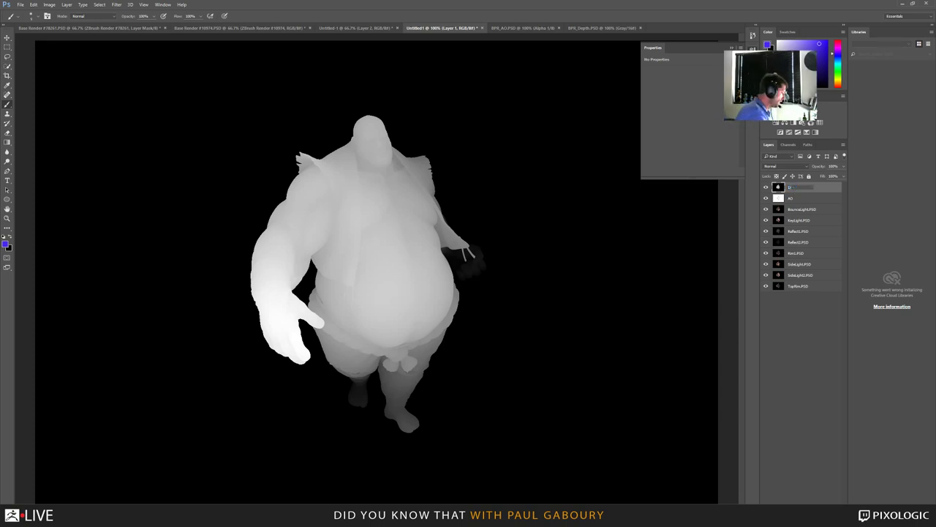
pyautogui.write('epth')
pyautogui.press('Return')
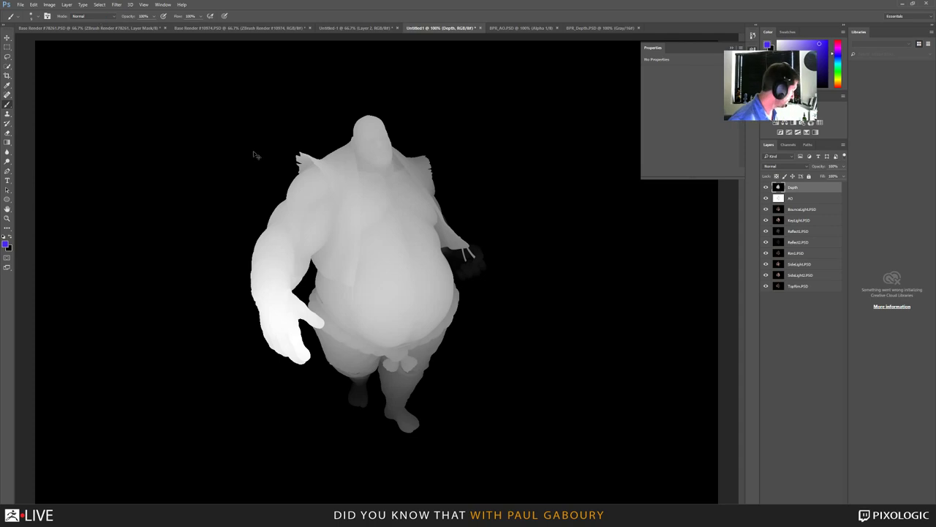
# Step: Add the BPR_Mask render to the composite as a layer named Mask
pyautogui.hotkey('ctrl', 'o')
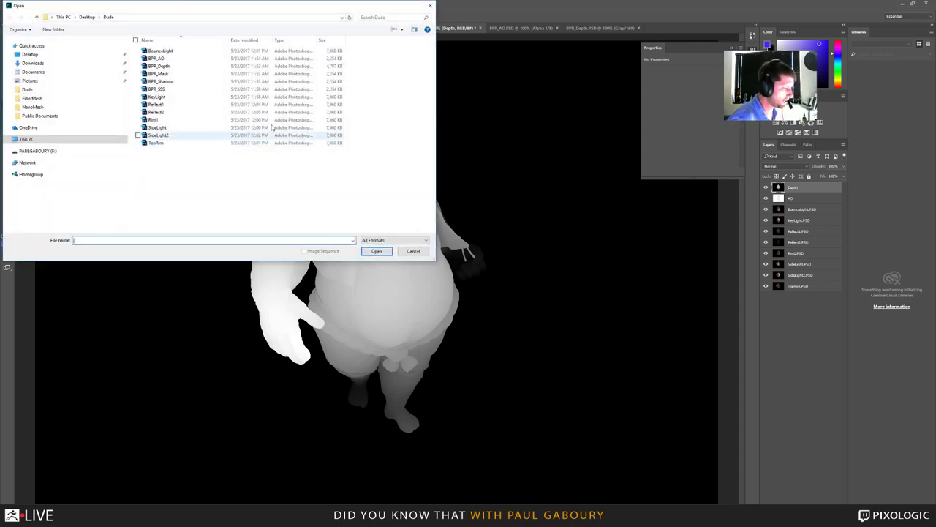
pyautogui.doubleClick(176, 75)
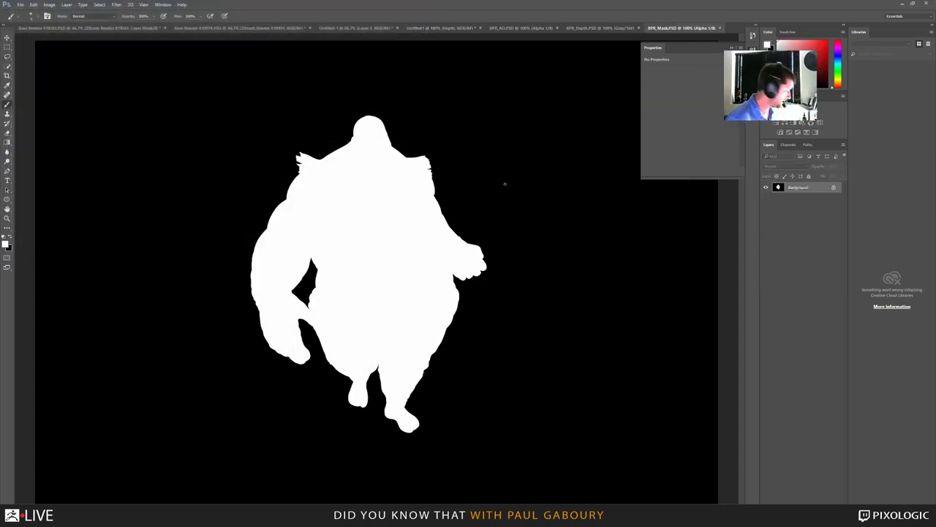
pyautogui.hotkey('ctrl', 'a')
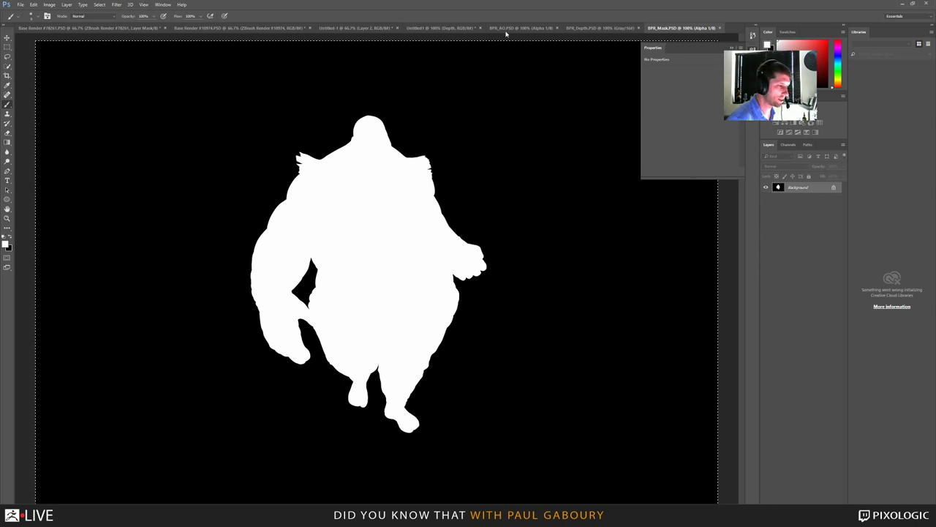
pyautogui.click(458, 30)
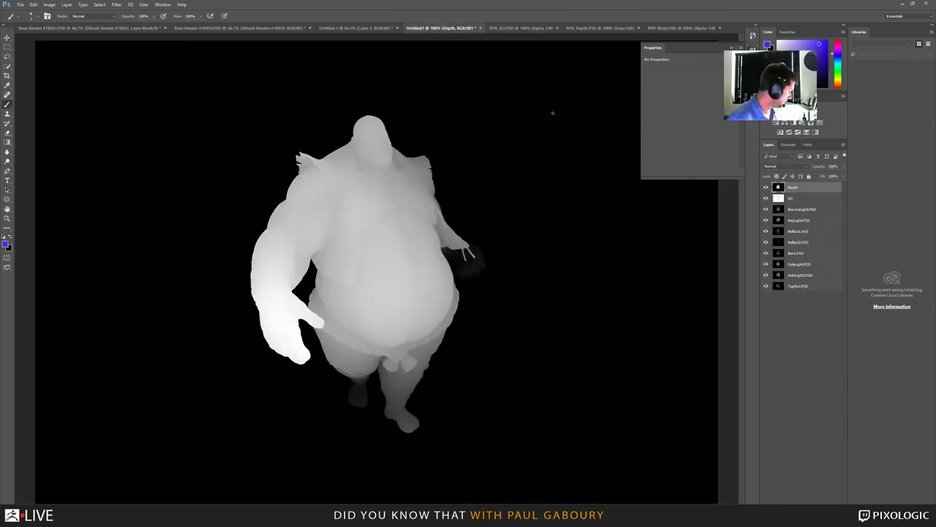
pyautogui.hotkey('ctrl', 'v')
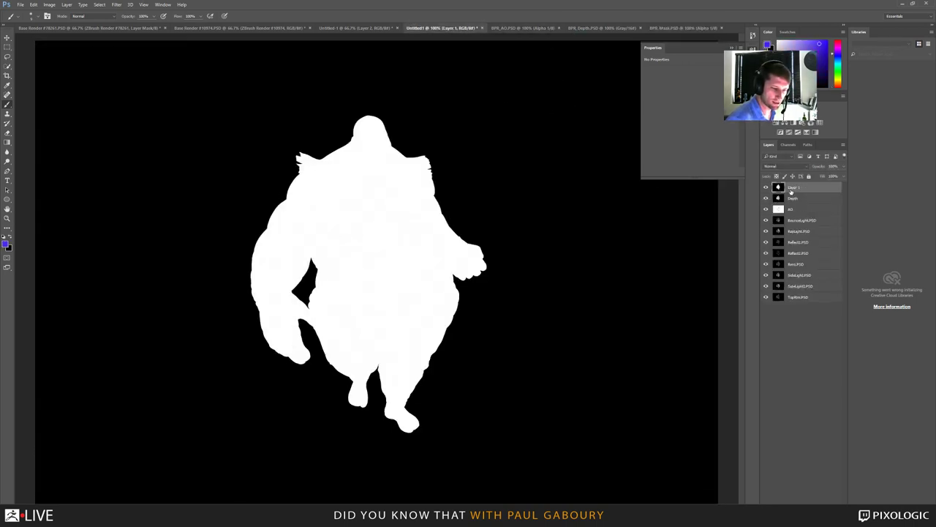
pyautogui.doubleClick(794, 188)
pyautogui.write('Mask')
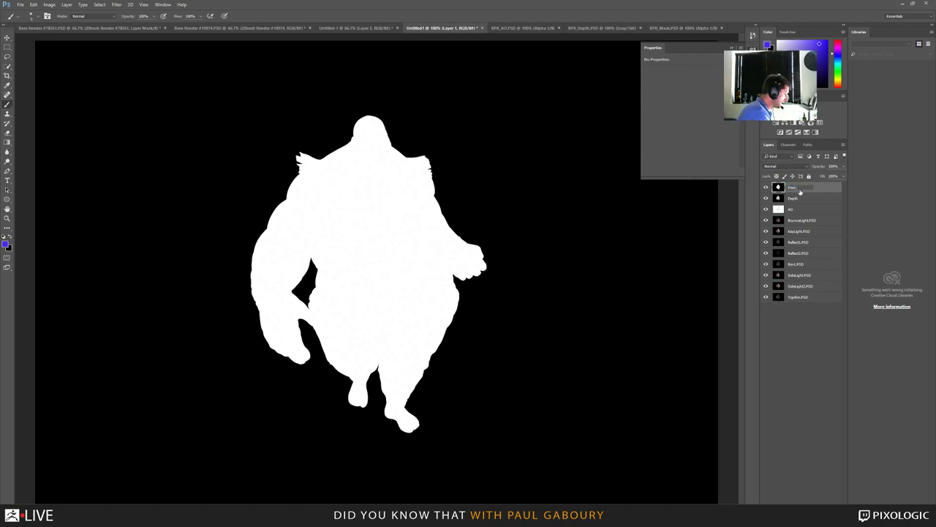
pyautogui.press('Return')
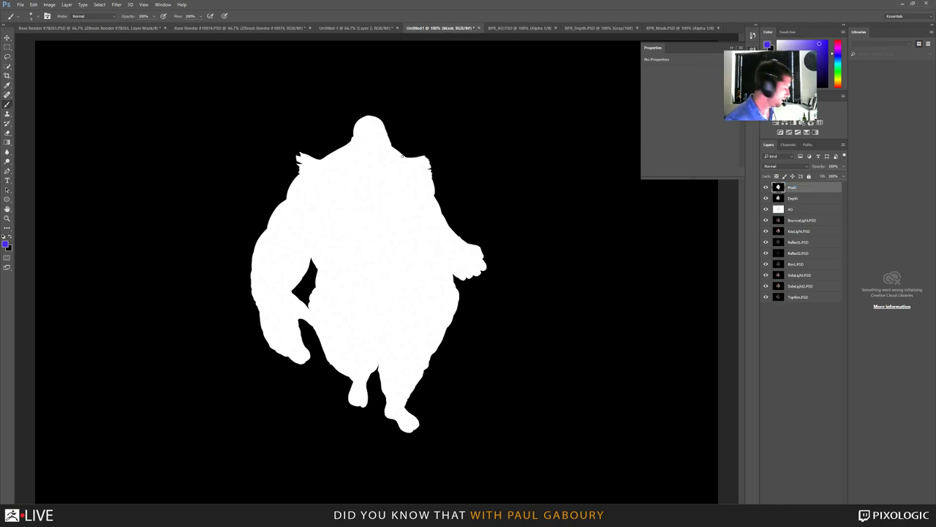
# Step: Paste BPR_Shadow into the composite as a layer named Shadows, closing the AO, Depth and Mask files
pyautogui.hotkey('ctrl', 'o')
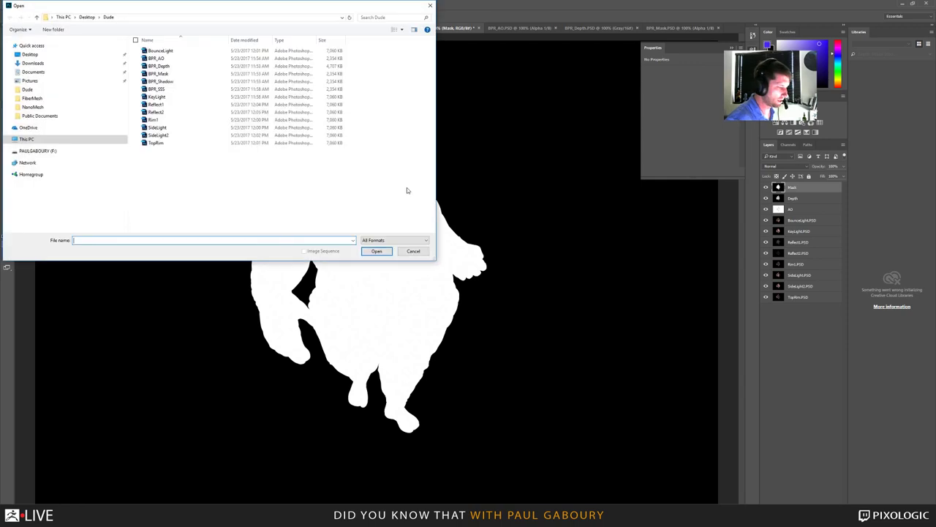
pyautogui.doubleClick(178, 81)
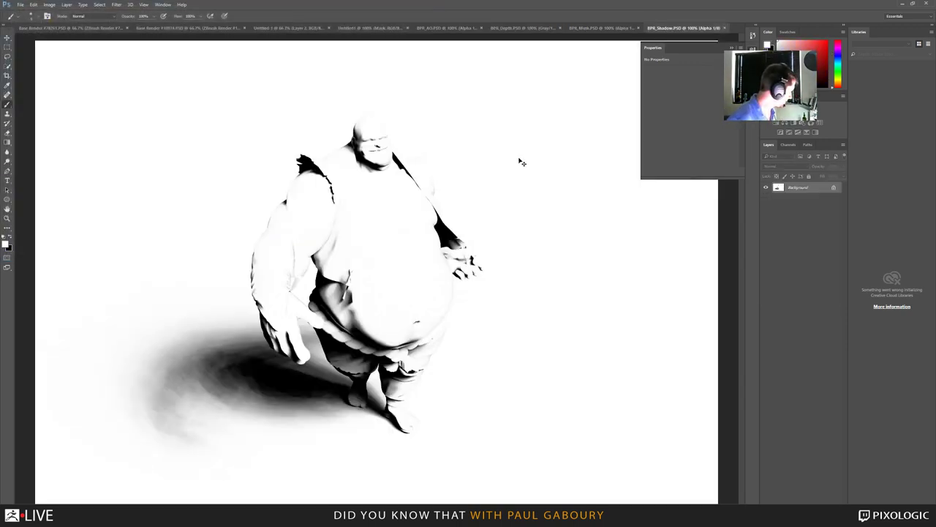
pyautogui.hotkey('ctrl', 'a')
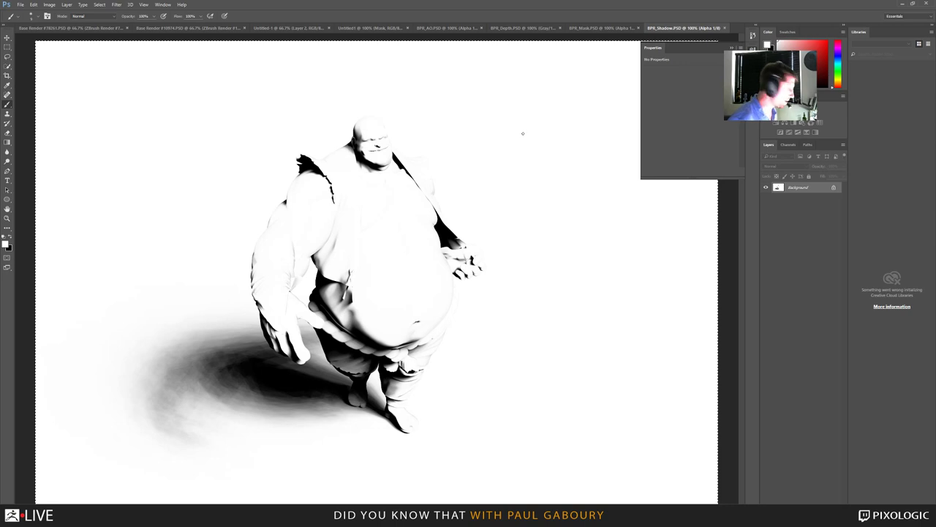
pyautogui.click(482, 28)
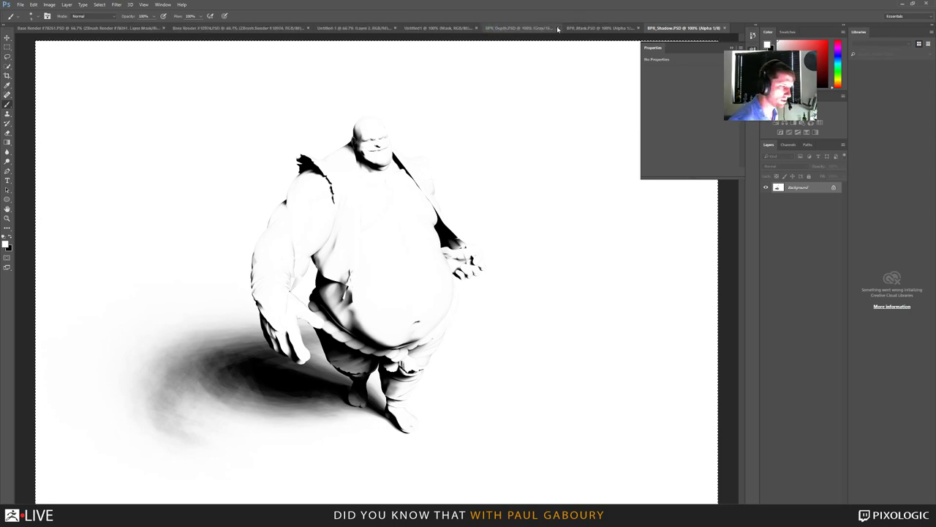
pyautogui.click(561, 28)
pyautogui.click(560, 28)
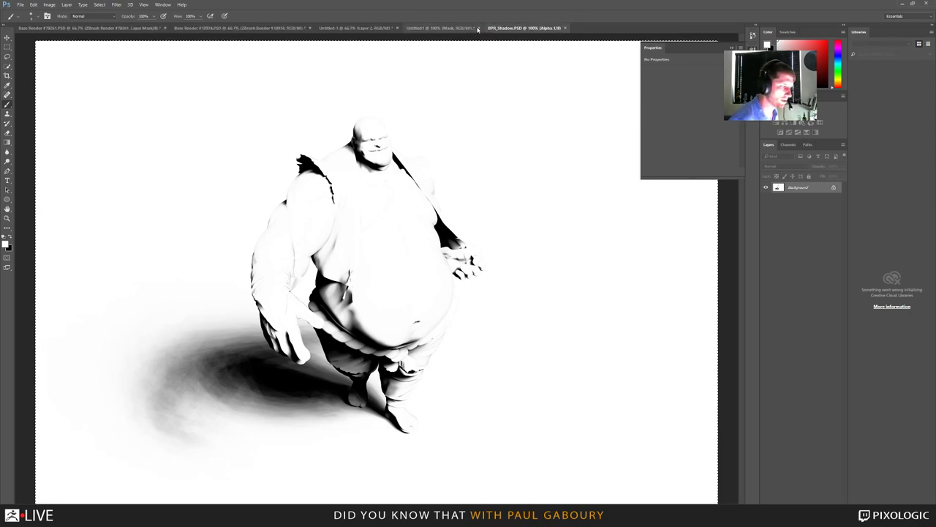
pyautogui.click(445, 28)
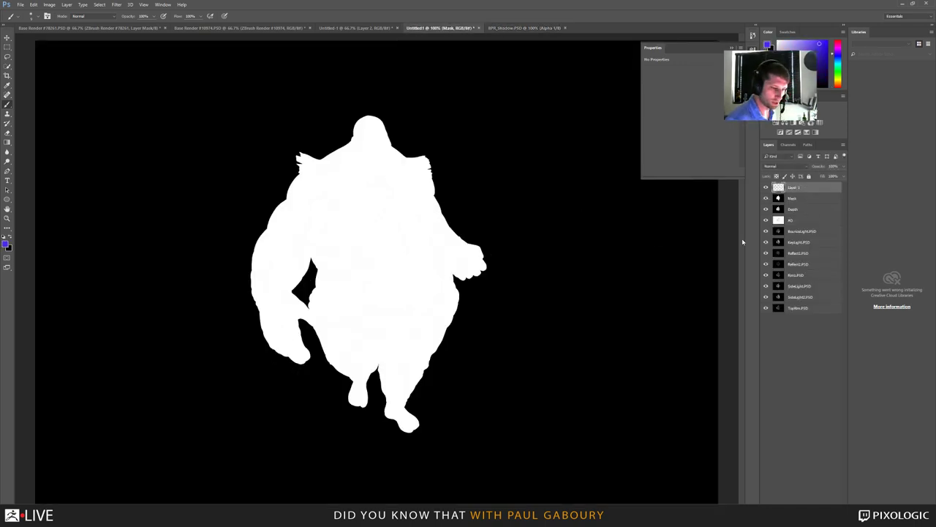
pyautogui.hotkey('ctrl', 'v')
pyautogui.doubleClick(793, 187)
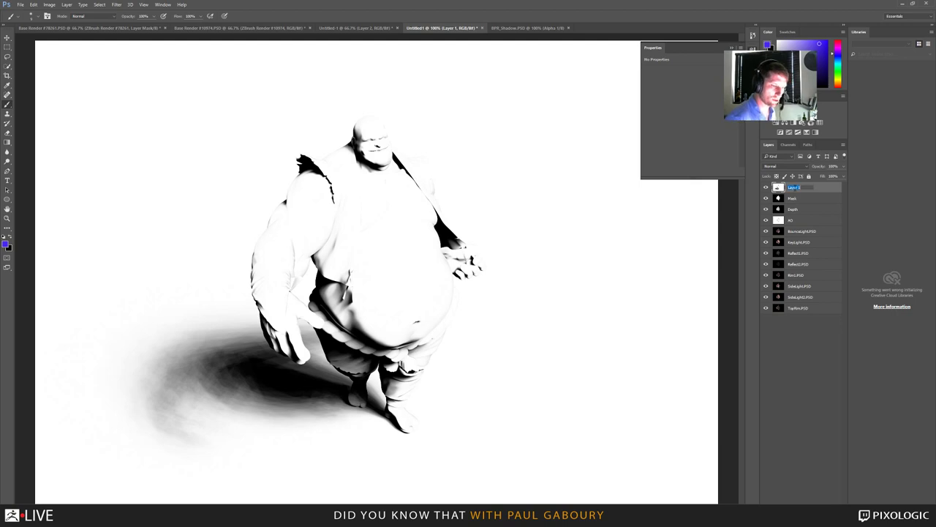
pyautogui.write('L')
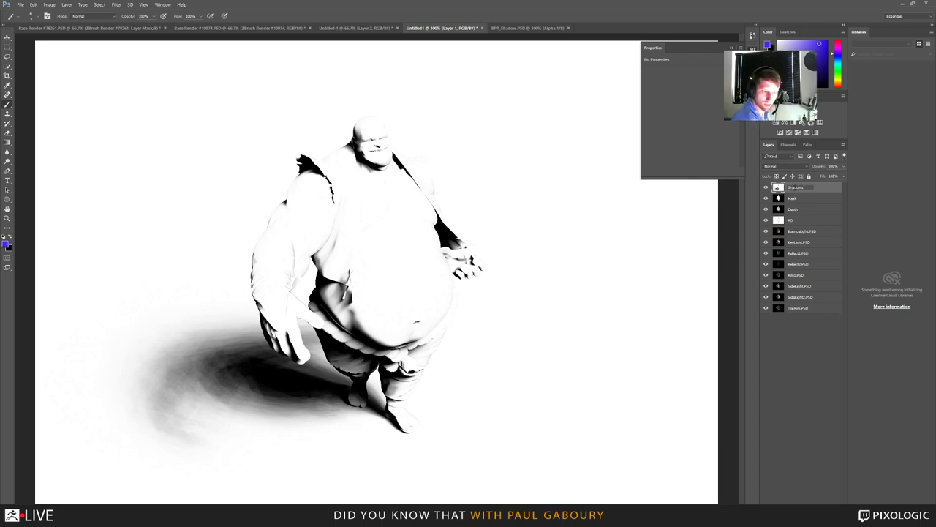
pyautogui.press('Return')
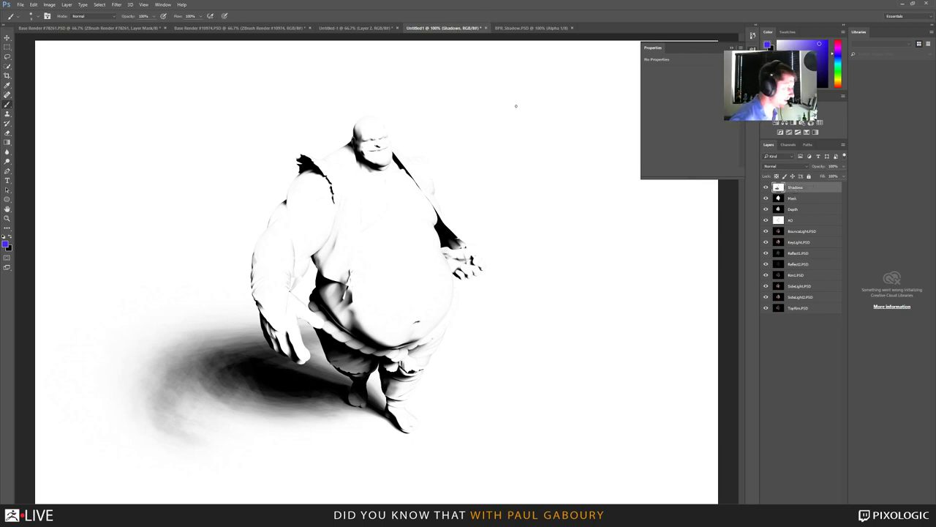
# Step: Add the BPR_SSS render to the composite as a layer named SSS
pyautogui.hotkey('ctrl', 'o')
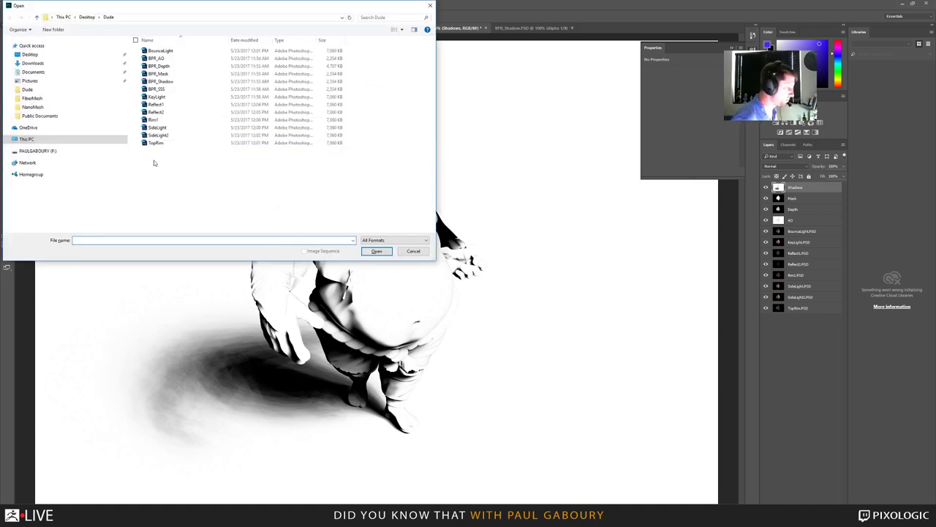
pyautogui.doubleClick(157, 89)
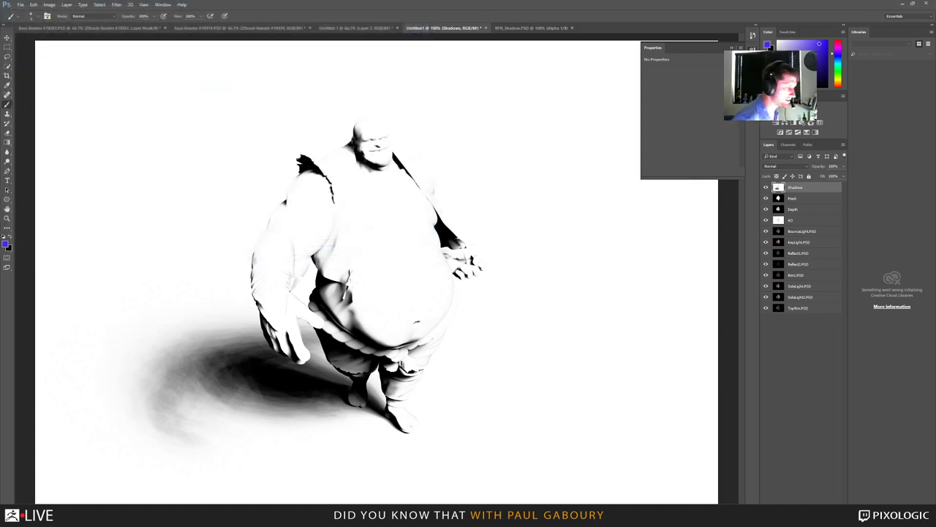
pyautogui.hotkey('ctrl', 'a')
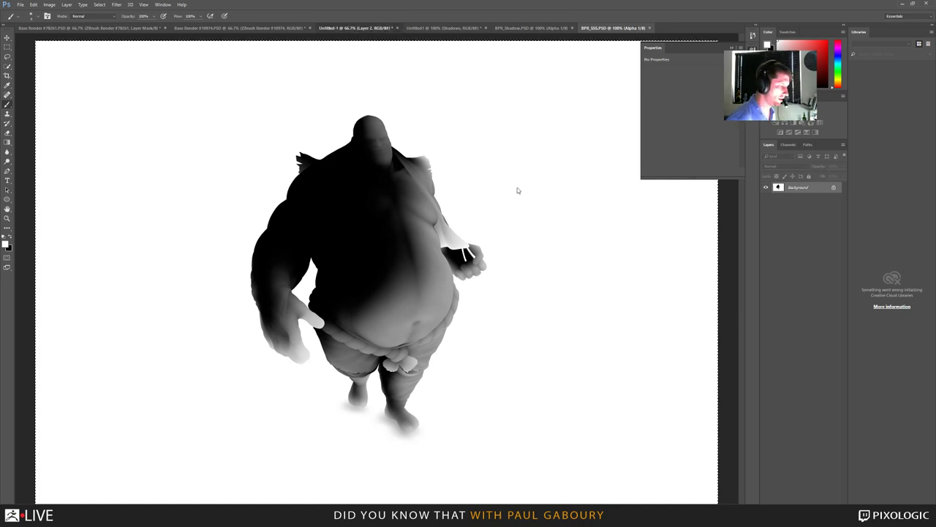
pyautogui.hotkey('ctrl', 'Tab')
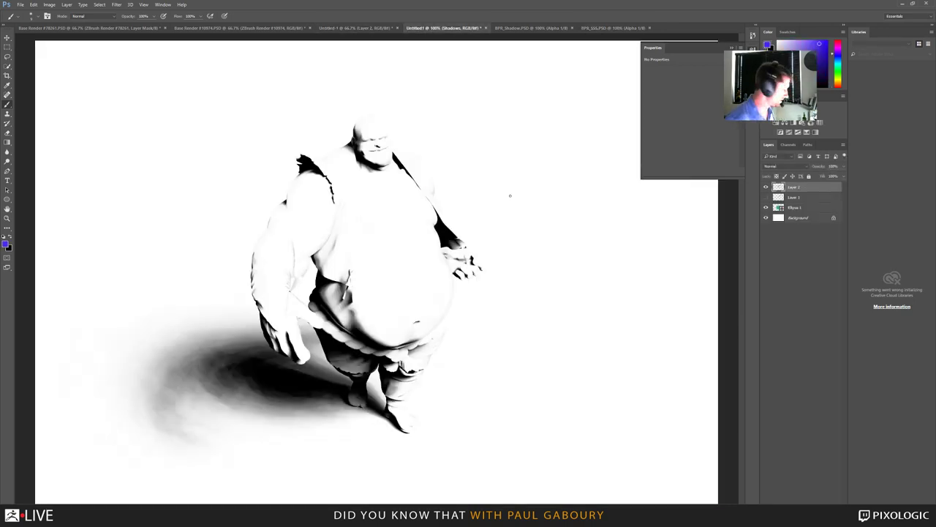
pyautogui.hotkey('ctrl', 'v')
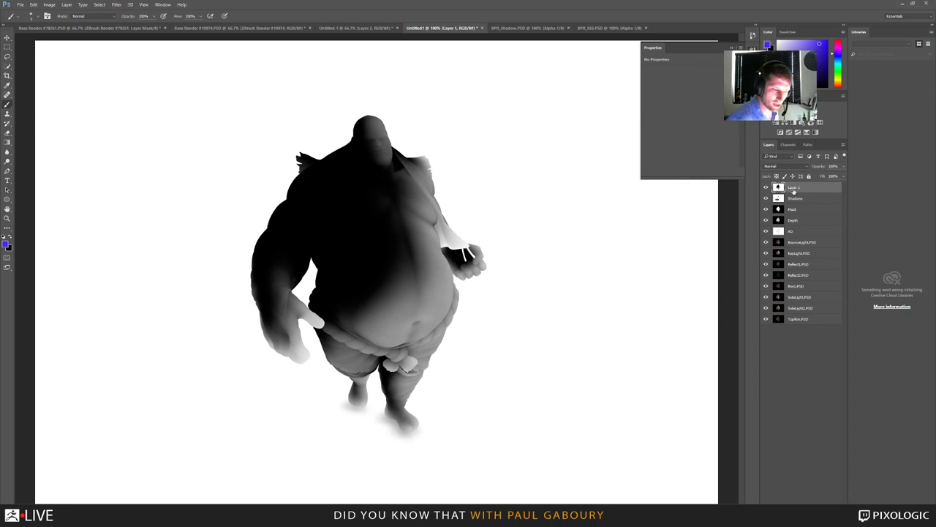
pyautogui.doubleClick(793, 188)
pyautogui.write('S')
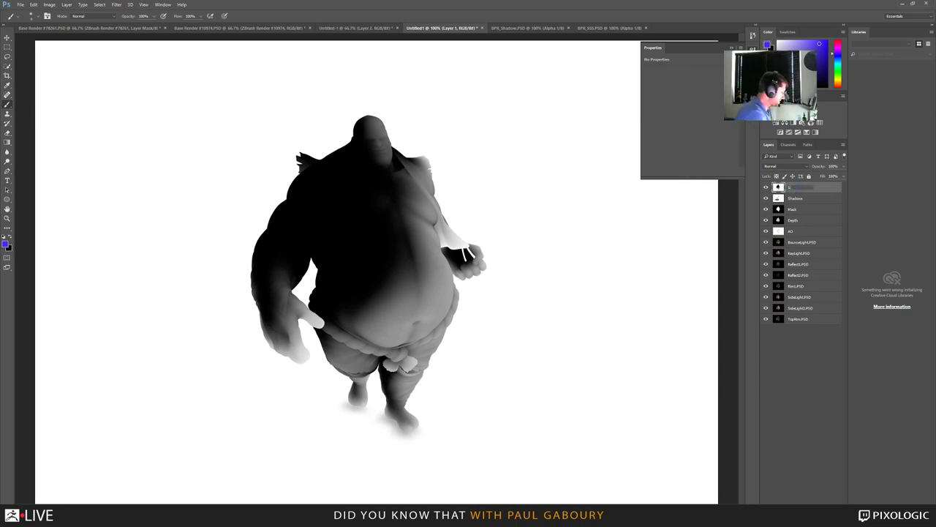
pyautogui.write('SS')
pyautogui.press('Return')
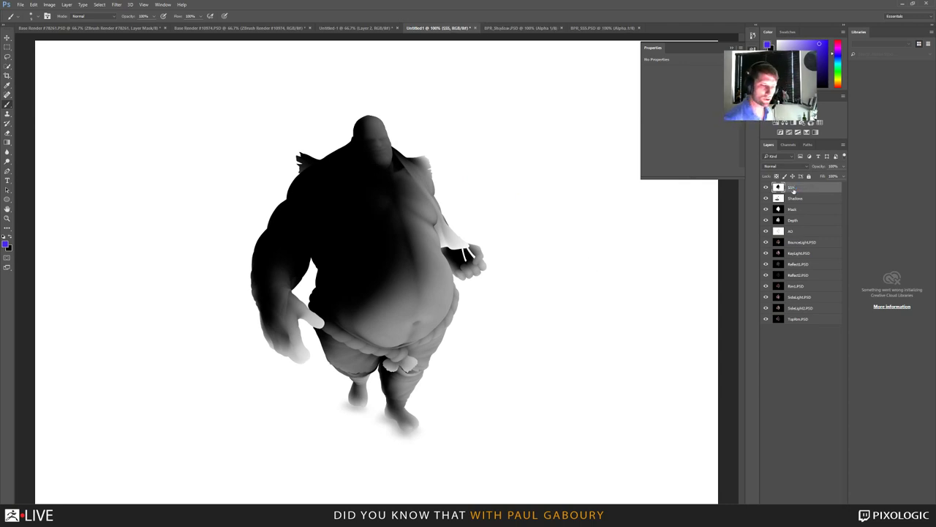
# Step: Hide the SSS-through-AO layers and drag KeyLight and SideLight to the bottom
pyautogui.click(766, 188)
pyautogui.moveTo(766, 221); pyautogui.dragTo(766, 198)
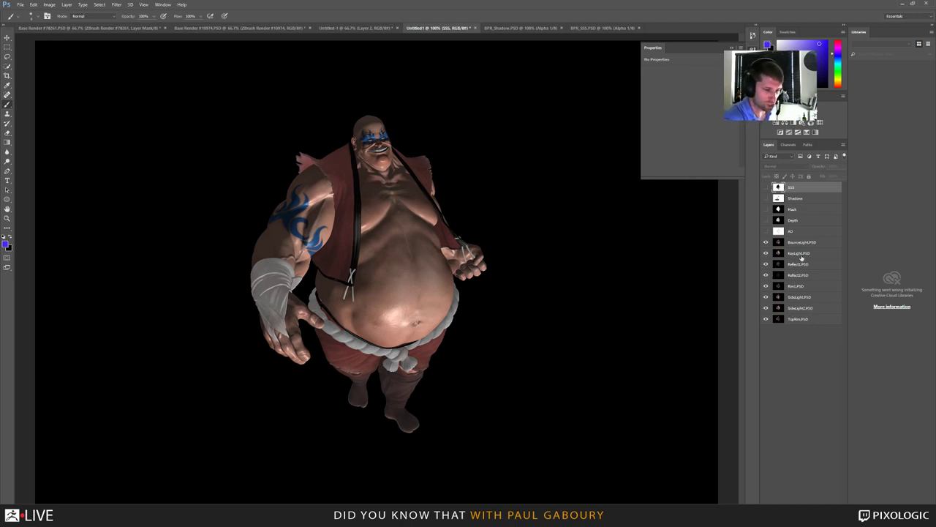
pyautogui.moveTo(820, 258); pyautogui.dragTo(825, 330)
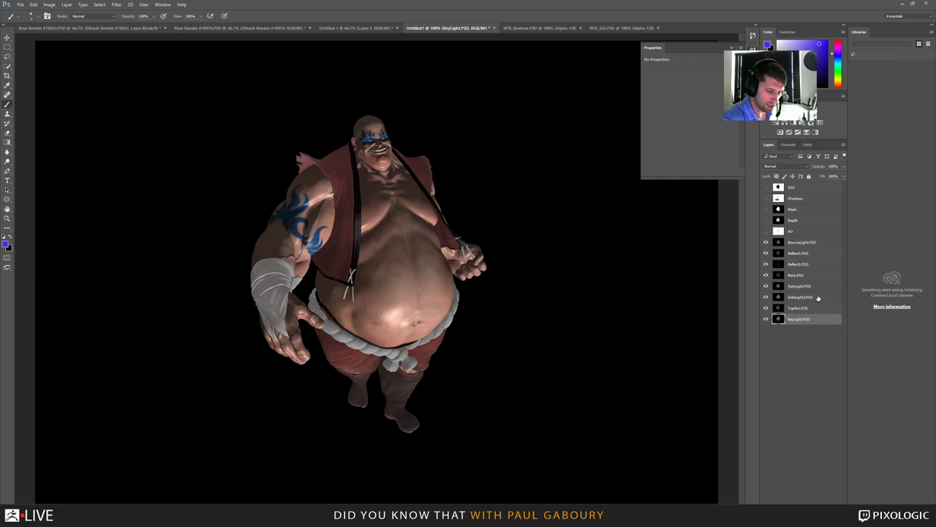
pyautogui.moveTo(818, 286); pyautogui.dragTo(823, 313)
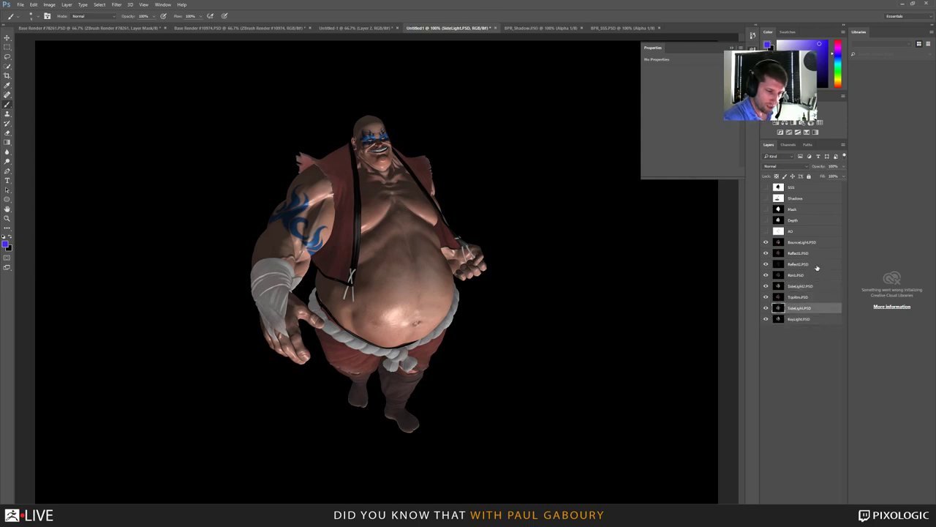
# Step: Move Rim1 above SideLight and hide every light pass except KeyLight
pyautogui.click(766, 253)
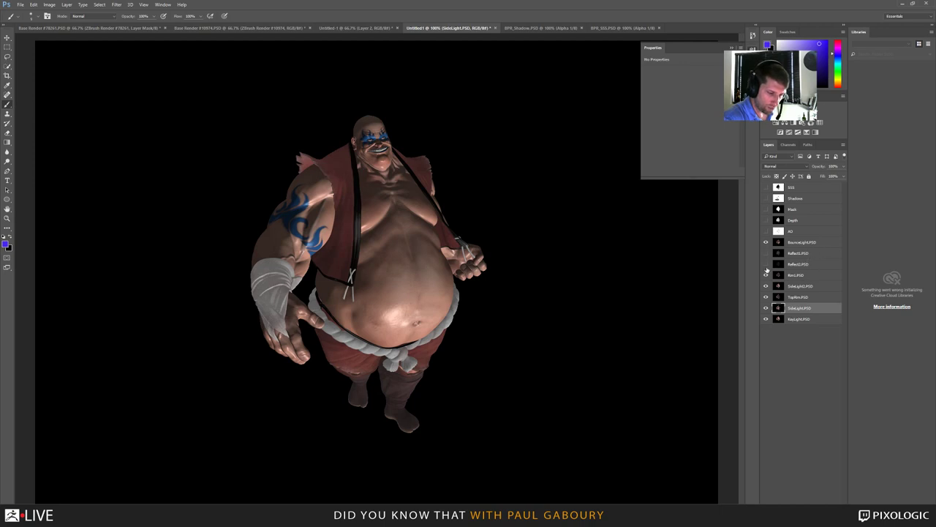
pyautogui.click(766, 264)
pyautogui.click(766, 242)
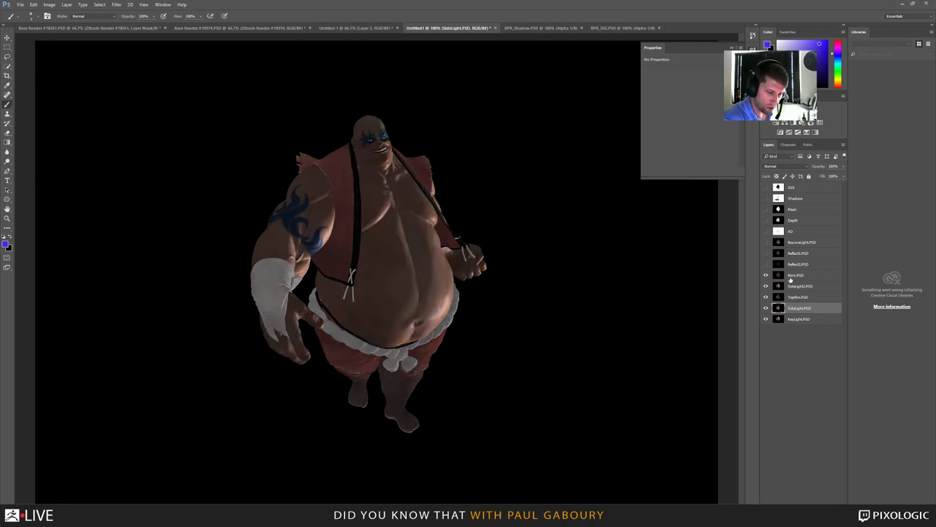
pyautogui.moveTo(819, 282); pyautogui.dragTo(818, 299)
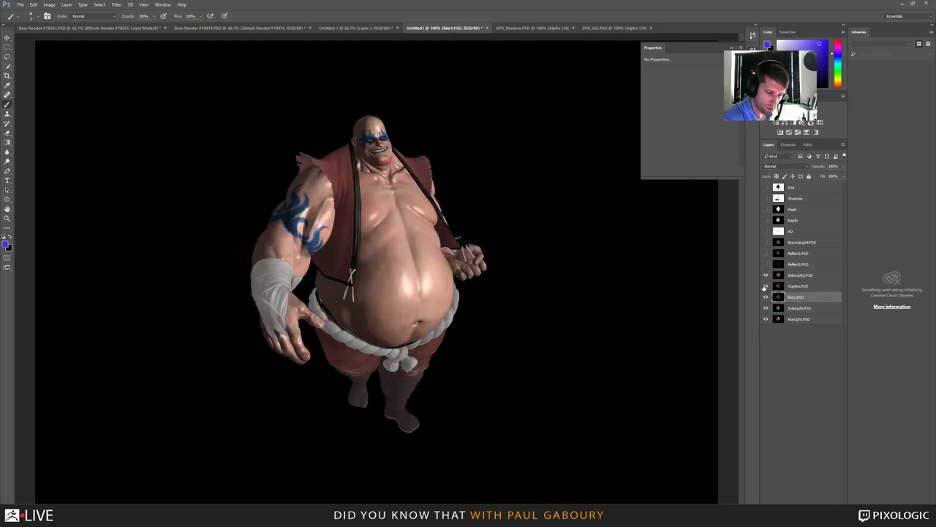
pyautogui.click(766, 286)
pyautogui.click(766, 276)
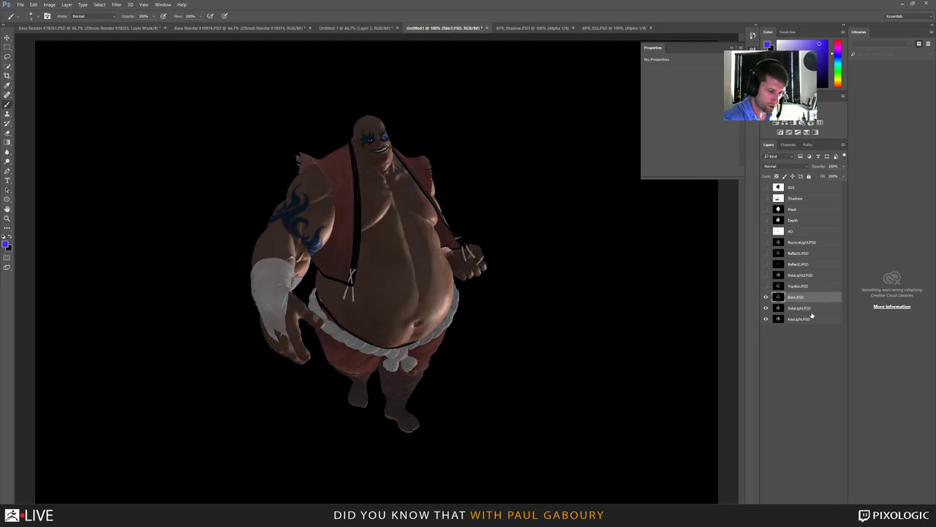
pyautogui.click(776, 320)
pyautogui.click(766, 307)
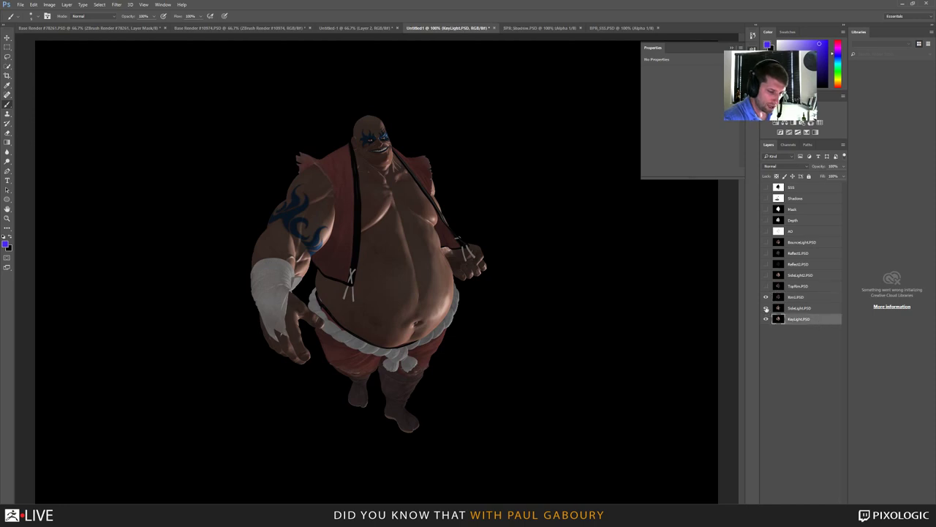
pyautogui.click(766, 296)
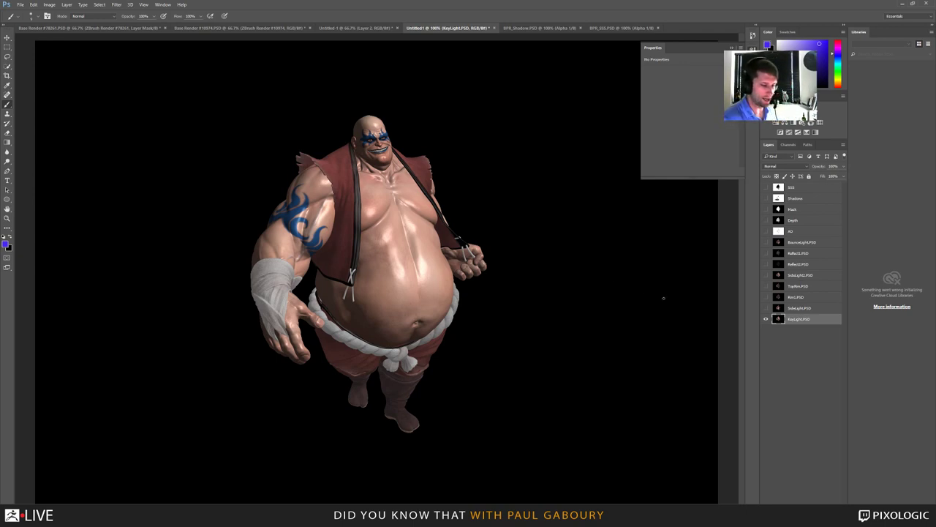
# Step: Show SideLight again and lower its opacity to about 79%
pyautogui.click(766, 308)
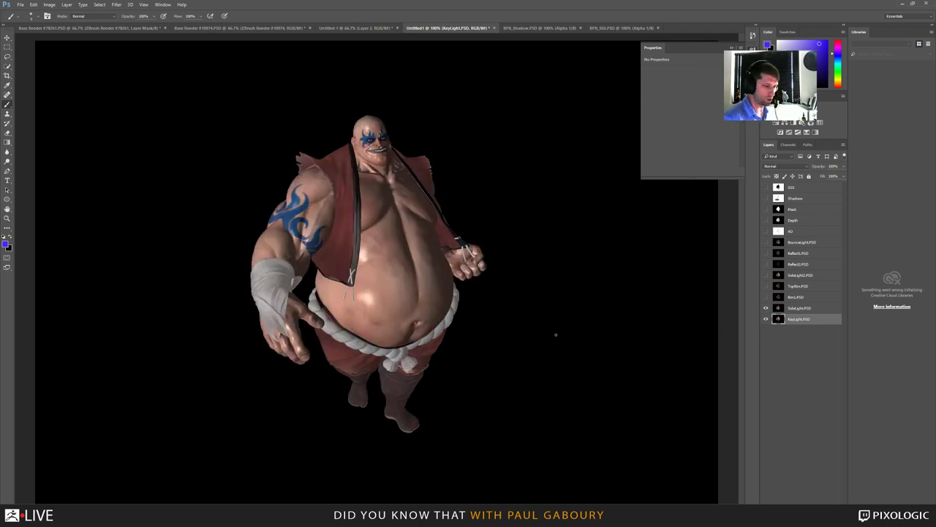
pyautogui.click(822, 306)
pyautogui.click(843, 167)
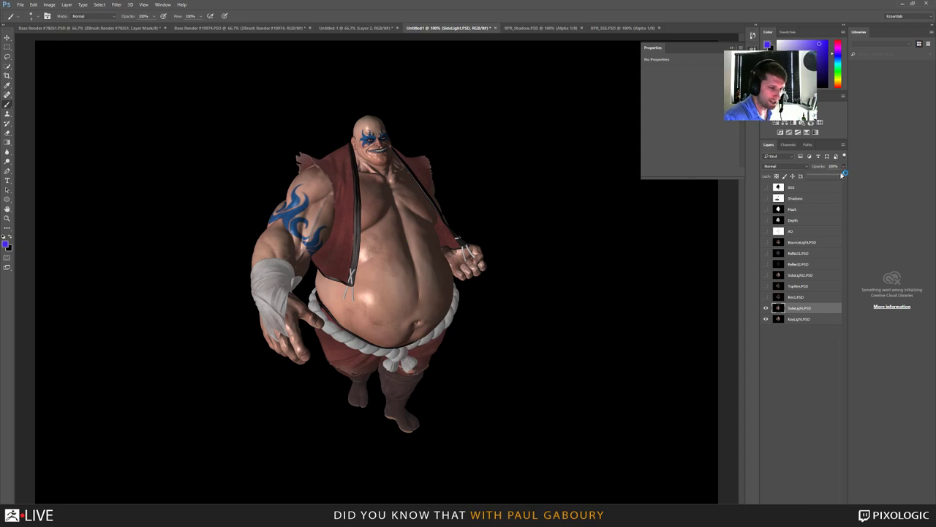
pyautogui.moveTo(843, 177); pyautogui.dragTo(828, 176)
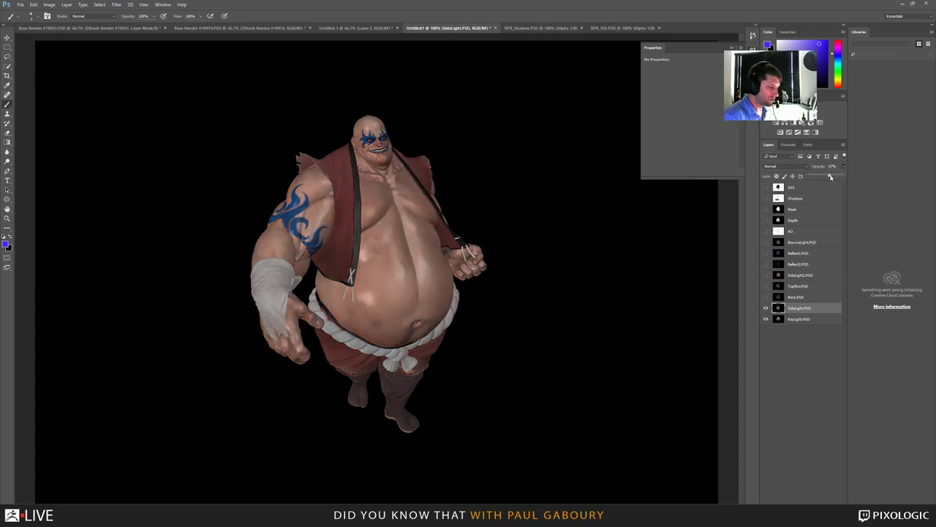
pyautogui.moveTo(830, 176); pyautogui.dragTo(832, 176)
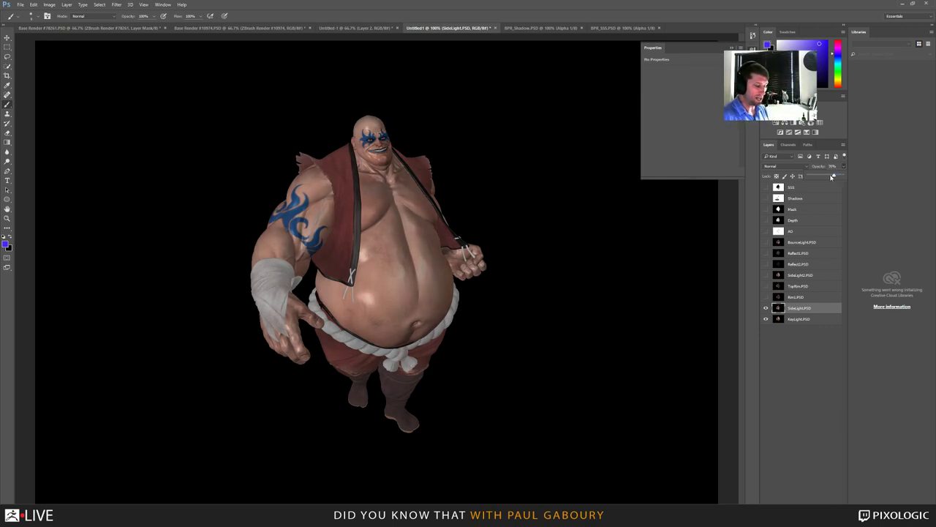
pyautogui.moveTo(834, 175); pyautogui.dragTo(836, 177)
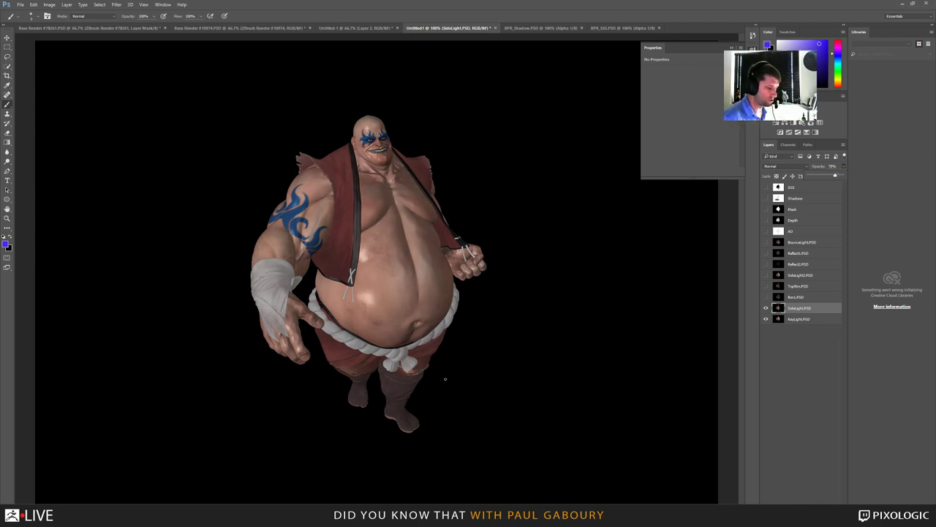
# Step: Tint SideLight toward cyan with a midtone Color Balance and lower its opacity to 62%
pyautogui.click(49, 4)
pyautogui.moveTo(65, 24)
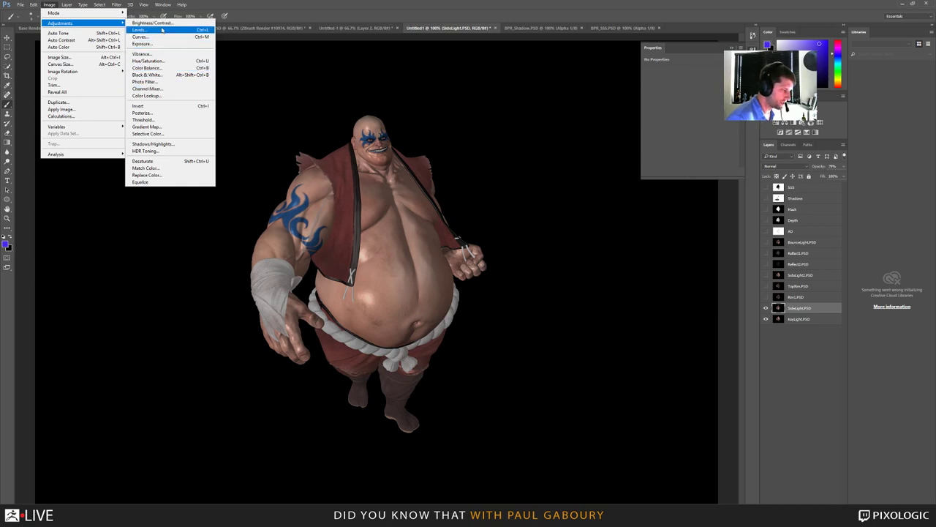
pyautogui.click(165, 69)
pyautogui.moveTo(489, 148); pyautogui.dragTo(610, 308)
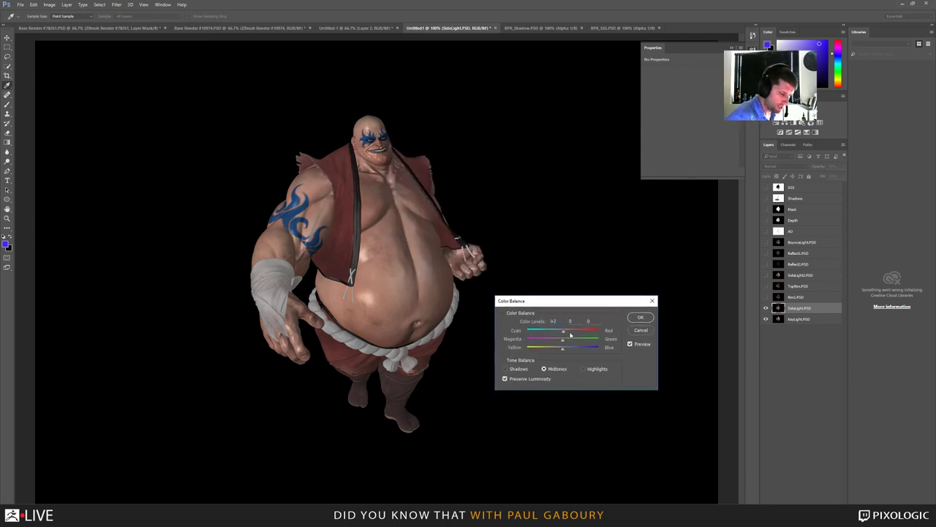
pyautogui.moveTo(570, 334); pyautogui.dragTo(558, 336)
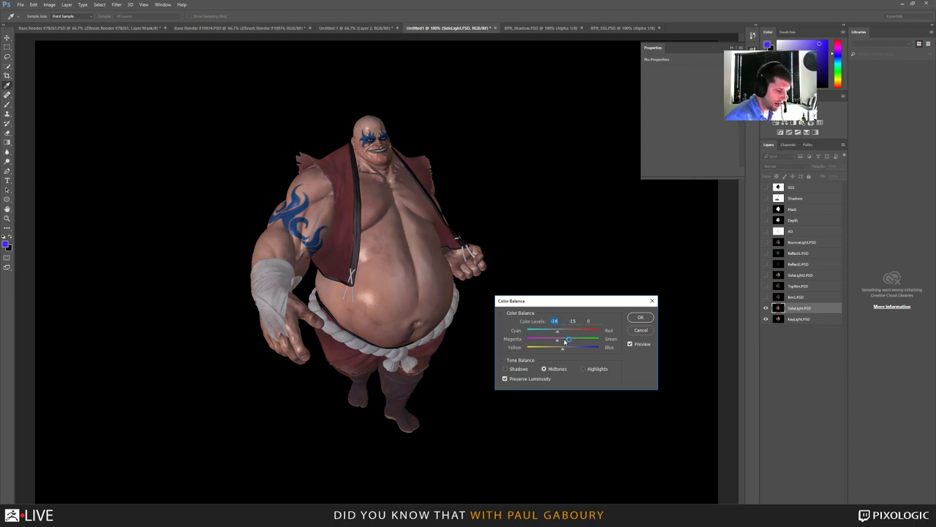
pyautogui.click(640, 317)
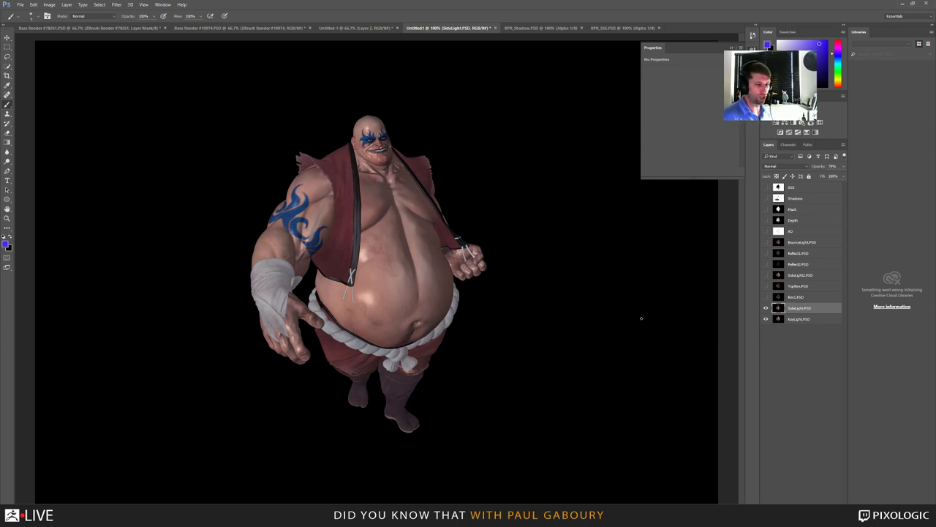
pyautogui.click(840, 170)
pyautogui.moveTo(843, 174); pyautogui.dragTo(830, 177)
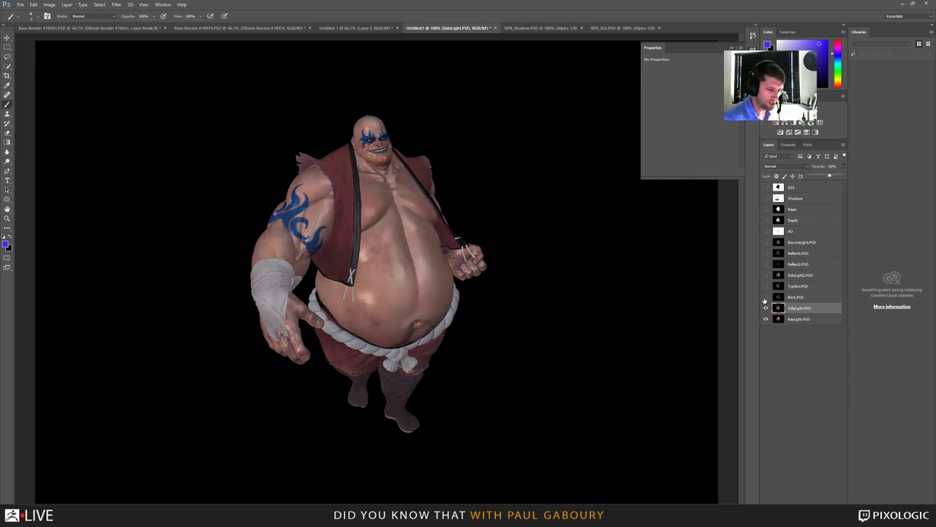
# Step: Show the Rim1 pass and darken its tones with Levels
pyautogui.click(766, 296)
pyautogui.click(808, 297)
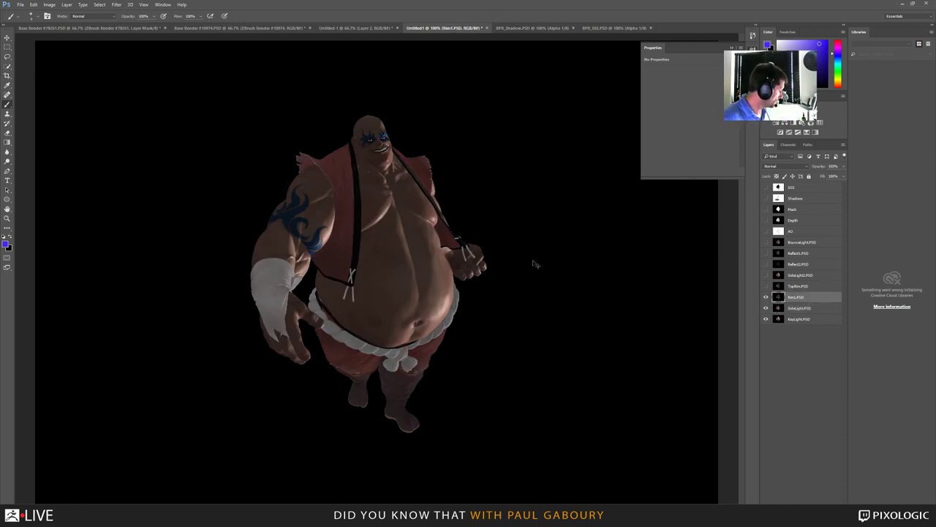
pyautogui.hotkey('ctrl', 'l')
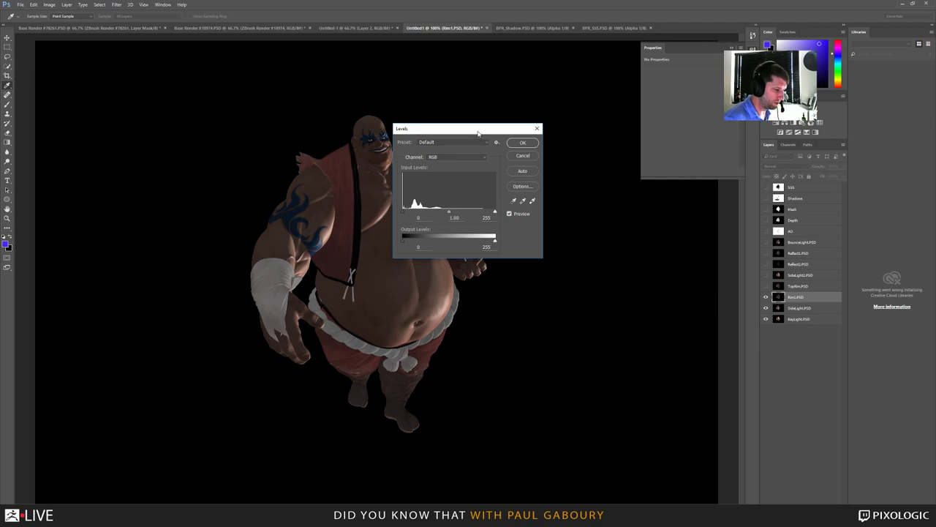
pyautogui.moveTo(478, 133); pyautogui.dragTo(583, 255)
pyautogui.moveTo(554, 335); pyautogui.dragTo(519, 333)
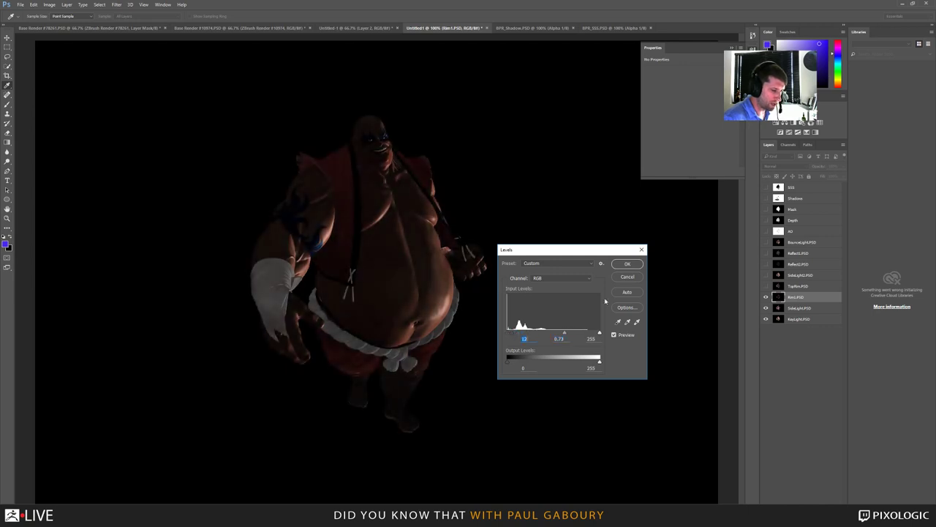
pyautogui.click(626, 264)
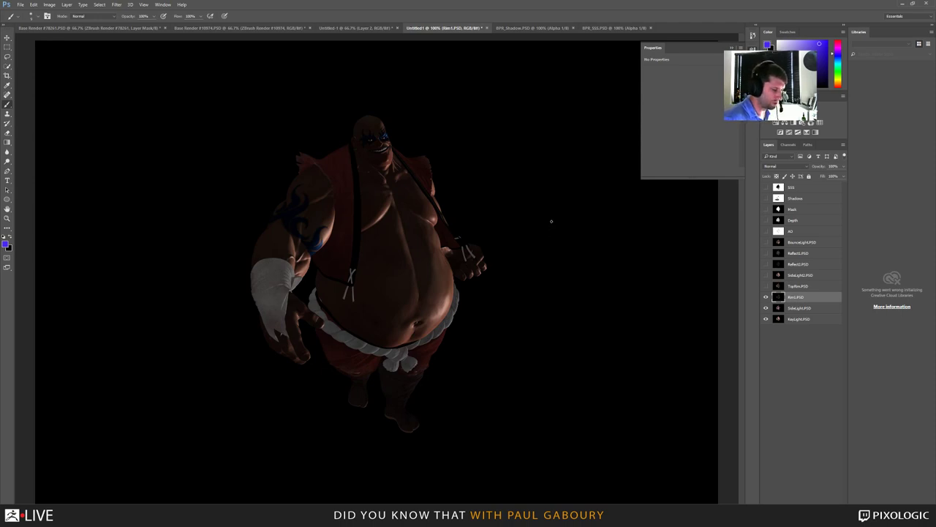
# Step: Shift Rim1's hue toward yellow-brown with Hue/Saturation
pyautogui.click(49, 5)
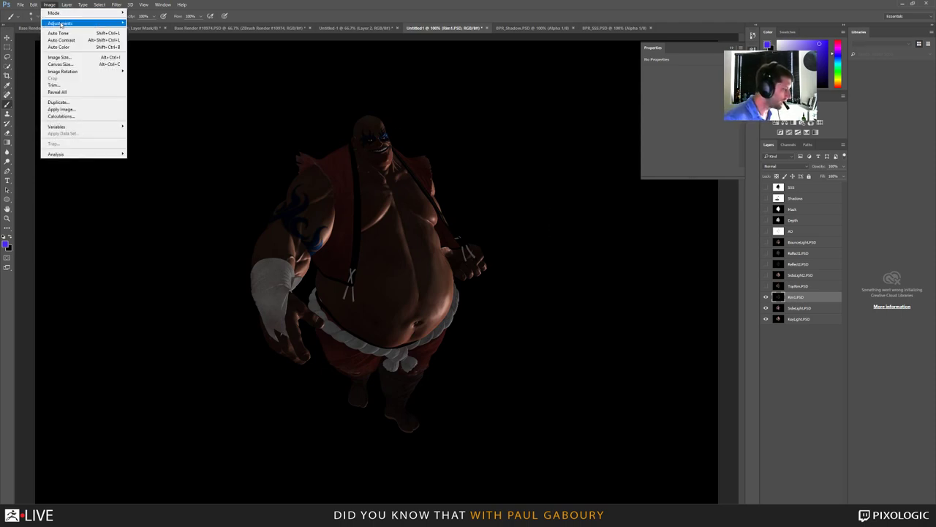
pyautogui.moveTo(64, 26)
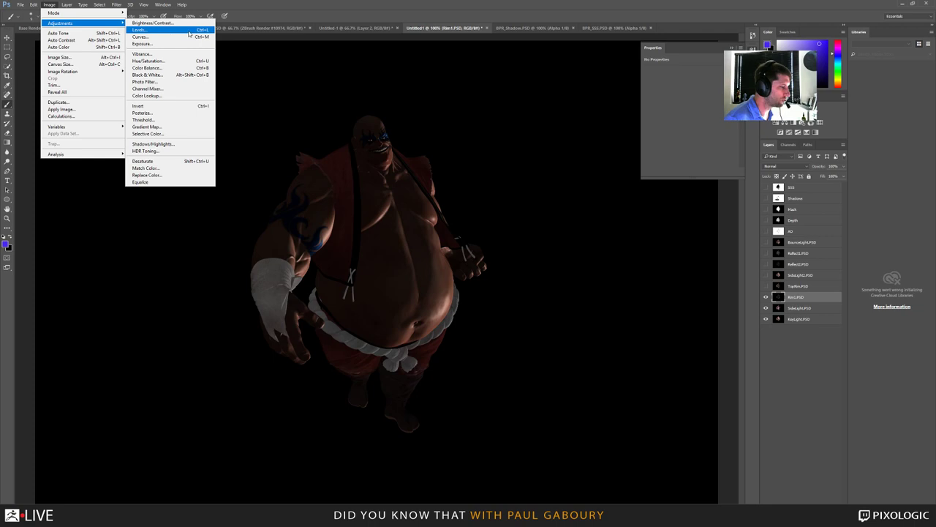
pyautogui.click(180, 61)
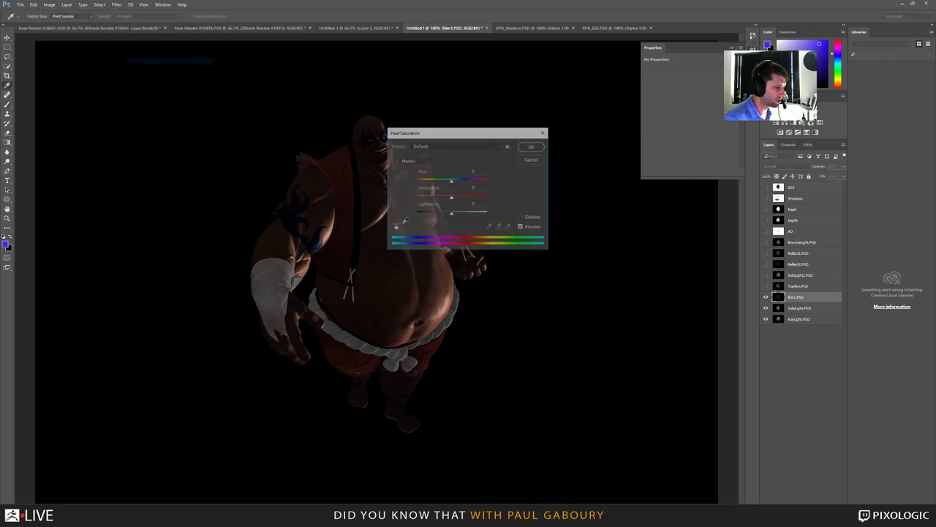
pyautogui.moveTo(468, 133); pyautogui.dragTo(574, 220)
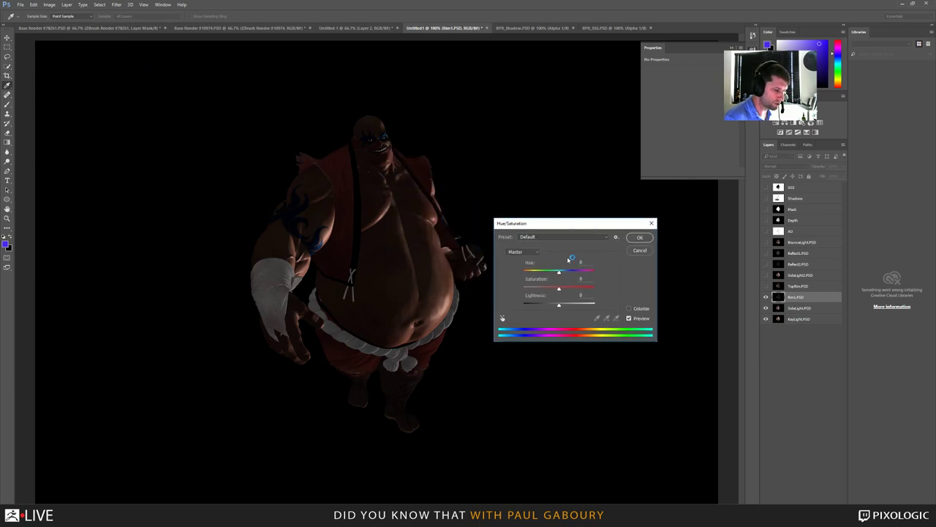
pyautogui.moveTo(558, 272); pyautogui.dragTo(565, 275)
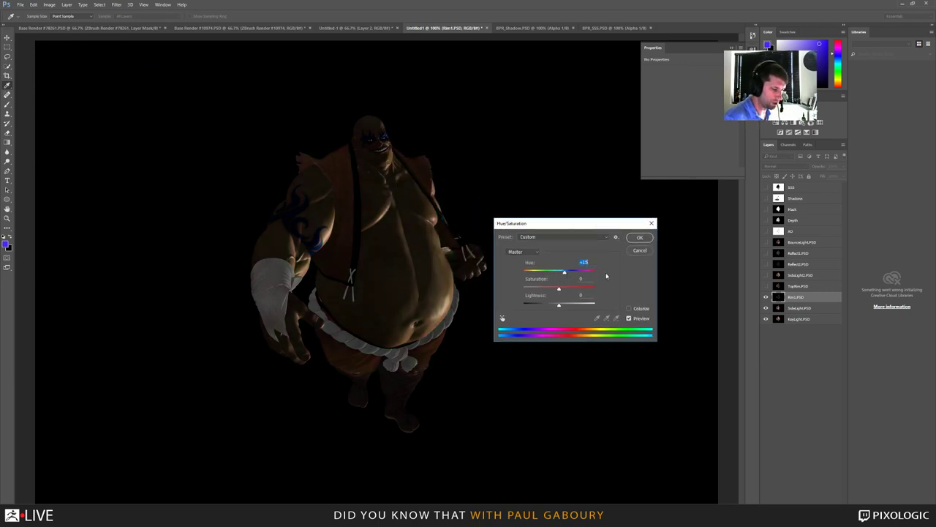
pyautogui.click(639, 237)
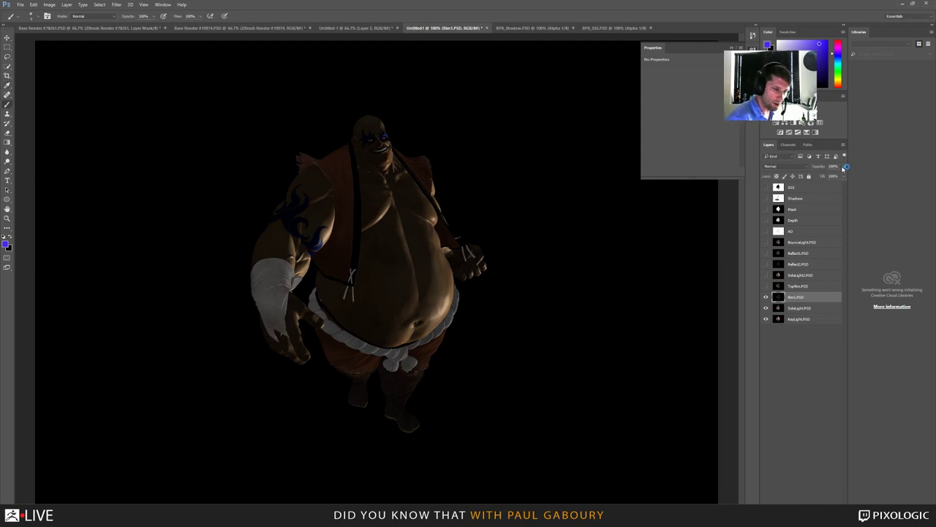
# Step: Blend Rim1 in Screen mode at roughly 30% opacity
pyautogui.moveTo(845, 168); pyautogui.dragTo(820, 178)
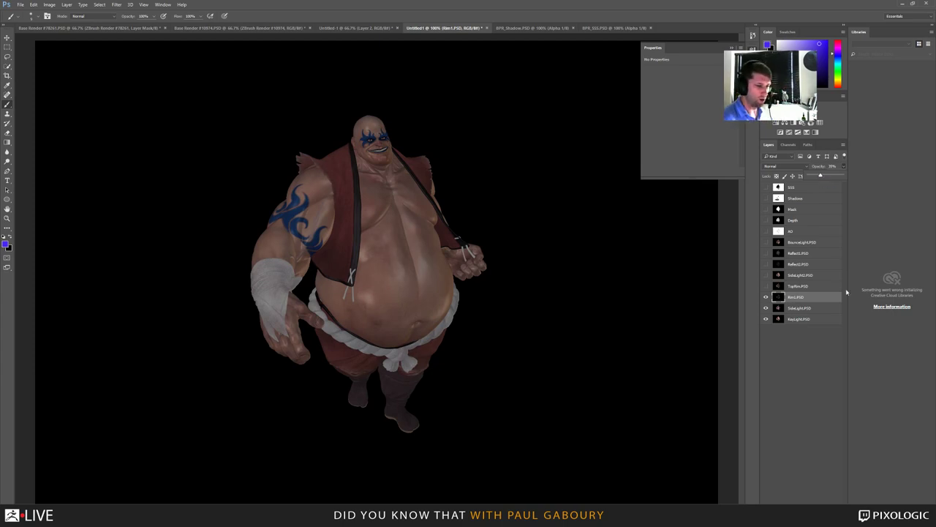
pyautogui.click(797, 167)
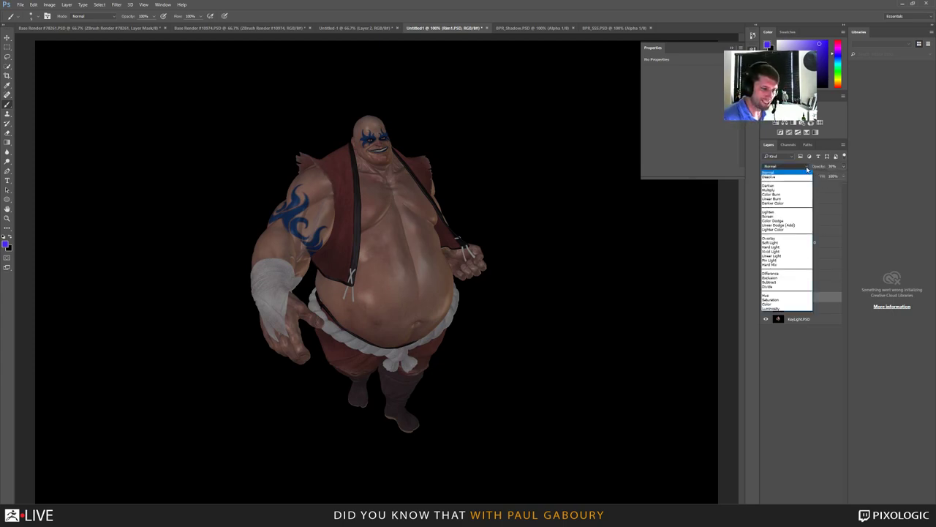
pyautogui.click(783, 216)
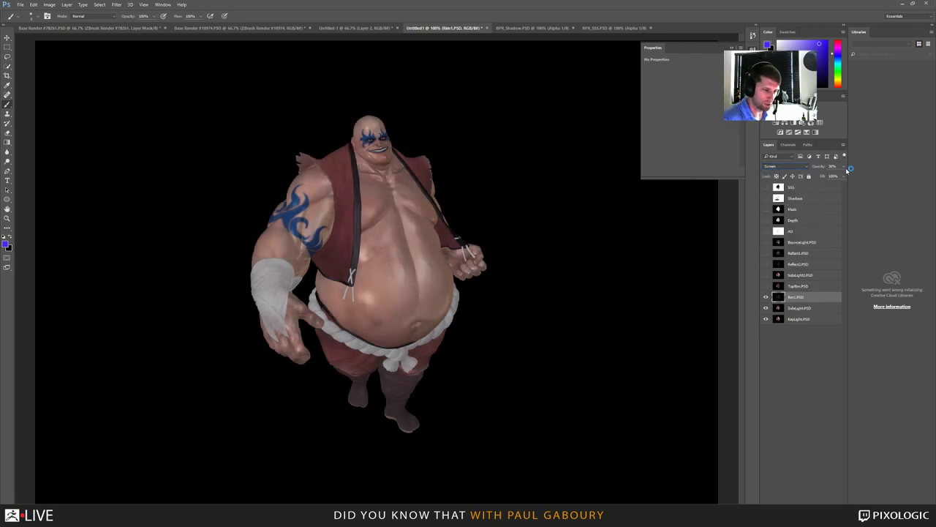
pyautogui.moveTo(846, 168); pyautogui.dragTo(833, 177)
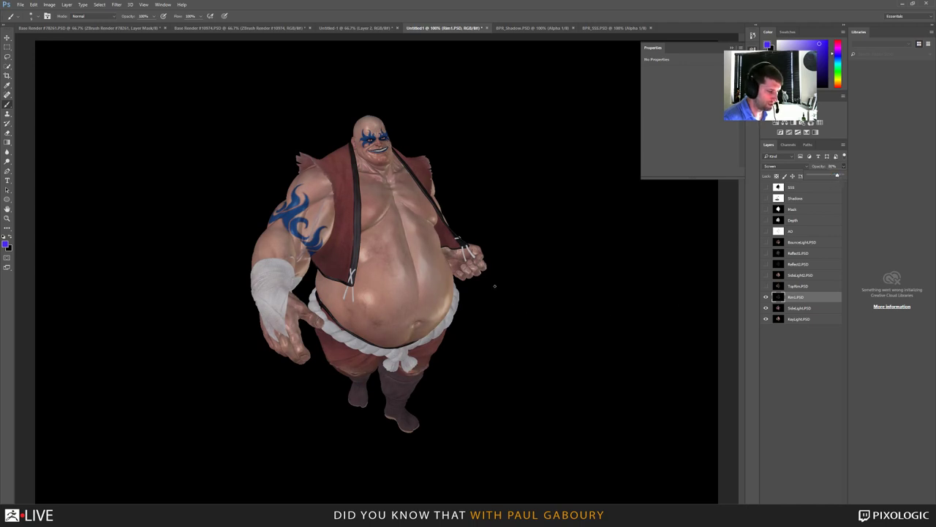
pyautogui.click(803, 308)
# Step: Compare Screen, Overlay and Multiply on SideLight, then return it to Normal blending
pyautogui.click(803, 167)
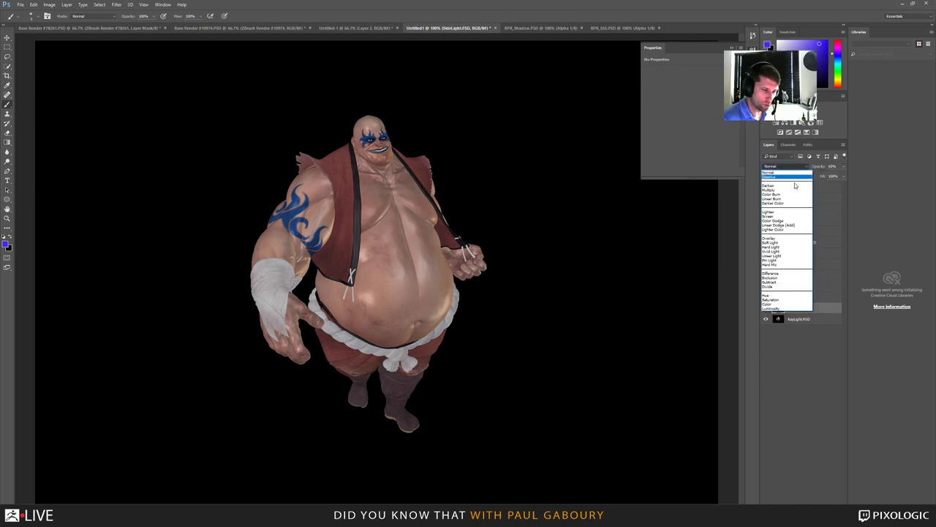
pyautogui.click(789, 216)
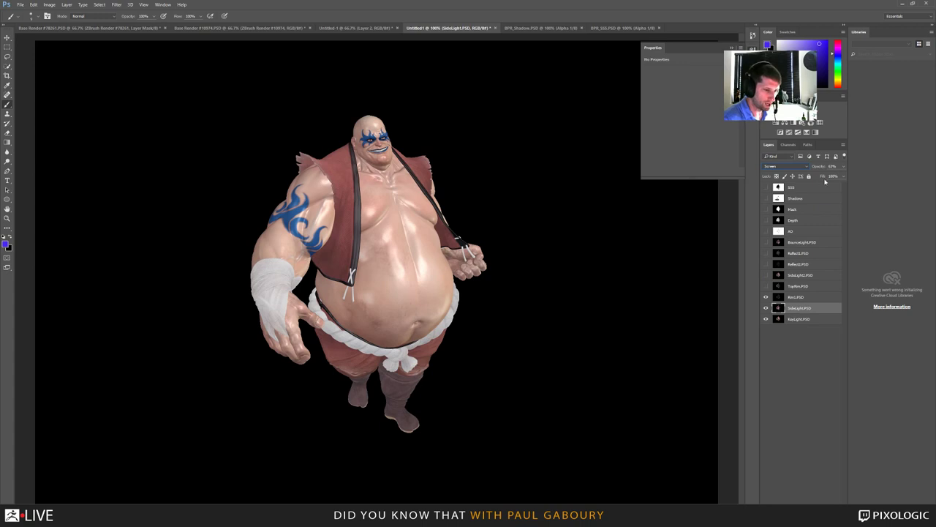
pyautogui.click(801, 166)
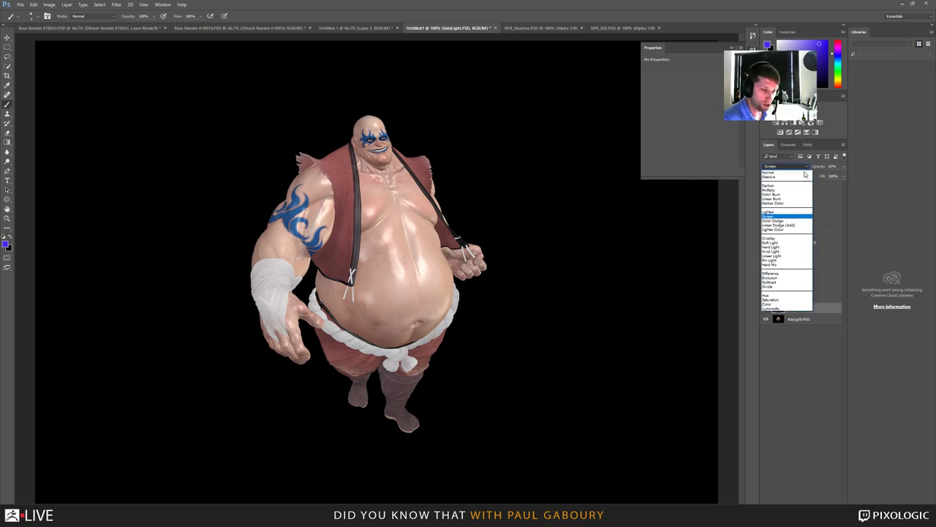
pyautogui.click(780, 238)
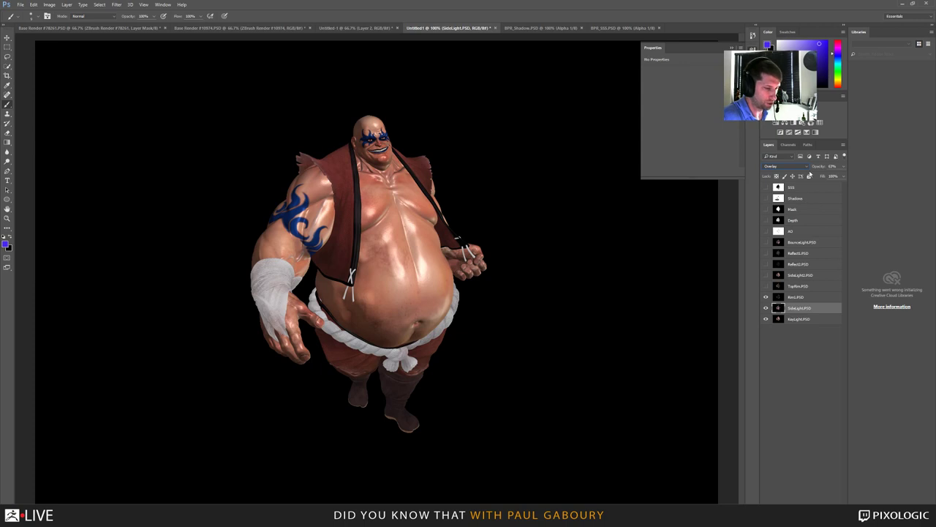
pyautogui.click(804, 166)
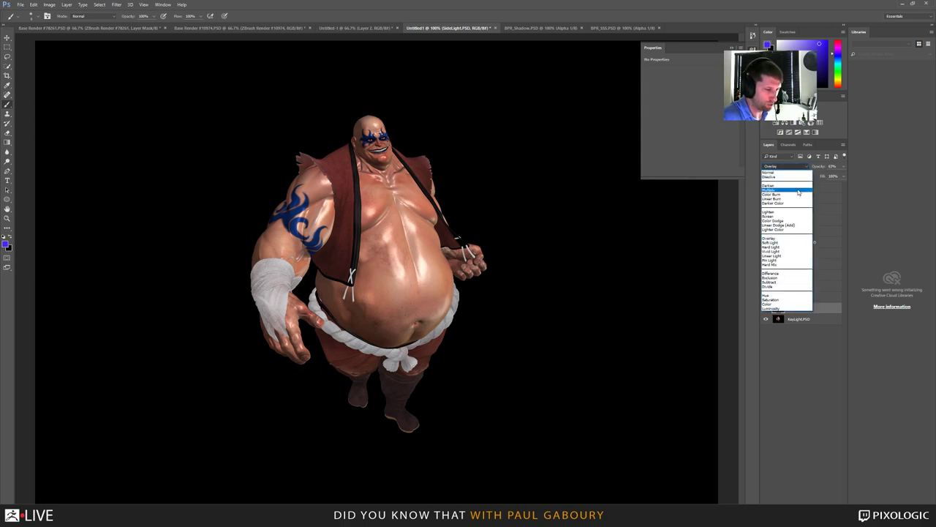
pyautogui.click(799, 191)
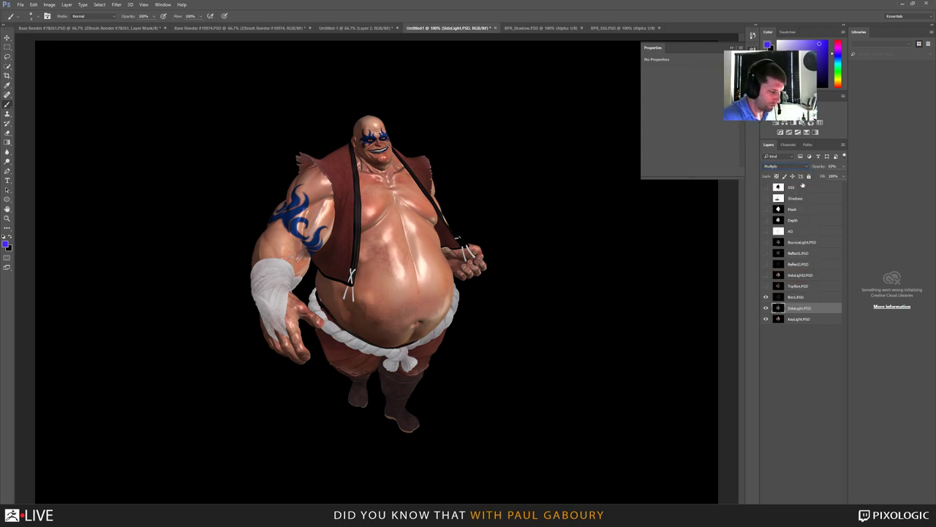
pyautogui.click(786, 167)
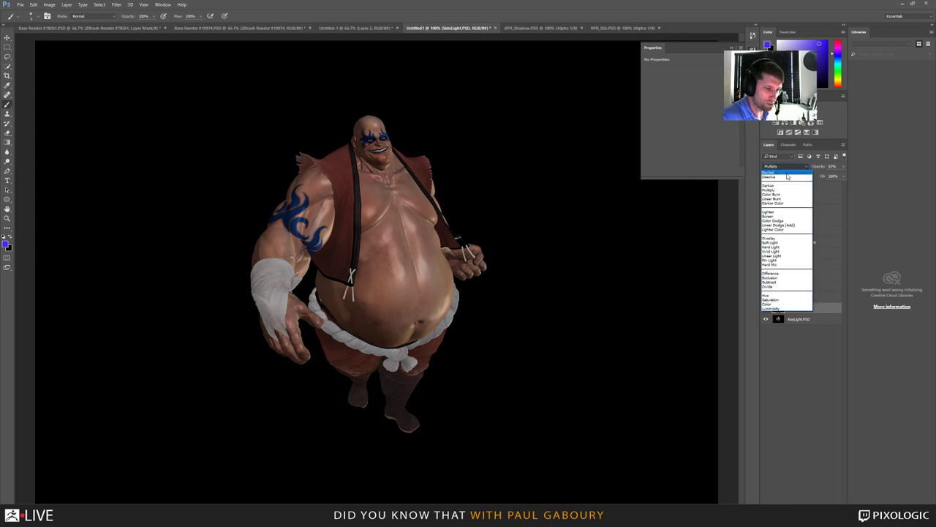
pyautogui.click(787, 174)
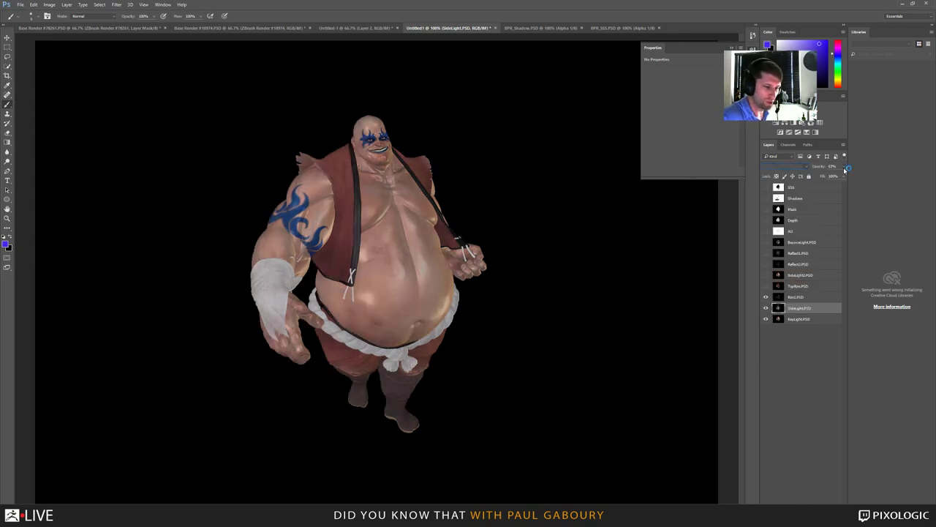
# Step: Lower SideLight's opacity to about 30% and turn on the TopRim pass
pyautogui.click(843, 166)
pyautogui.moveTo(833, 177)
pyautogui.mouseDown()
pyautogui.moveTo(822, 177)
pyautogui.moveTo(832, 178)
pyautogui.mouseUp()
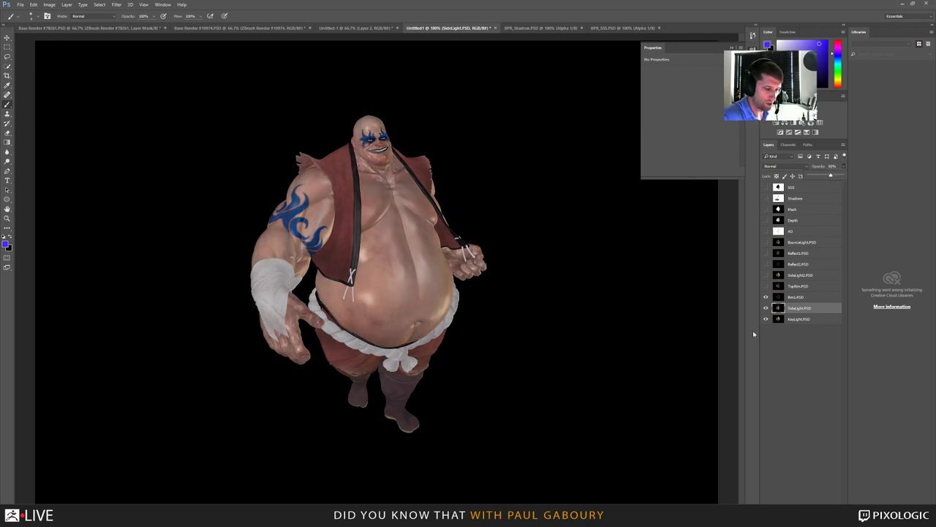
pyautogui.click(766, 286)
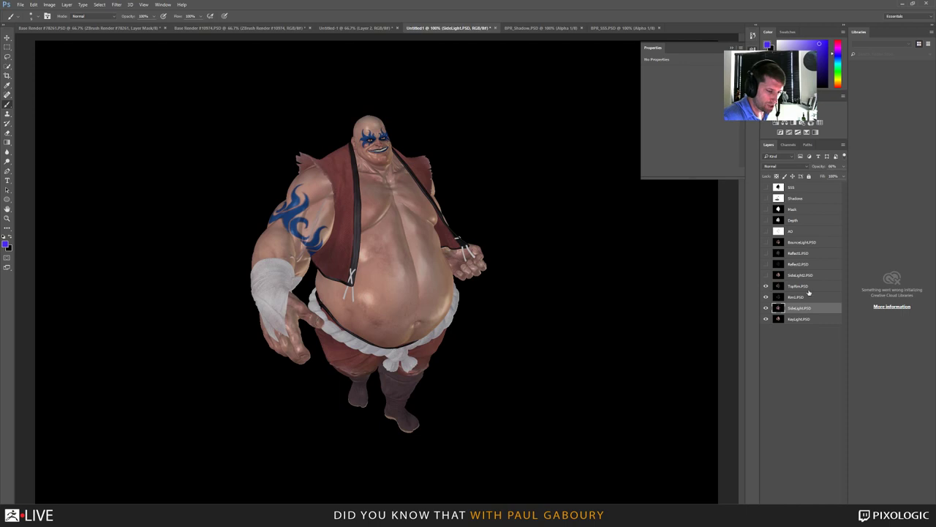
# Step: Tint the TopRim pass toward blue with Color Balance
pyautogui.click(809, 288)
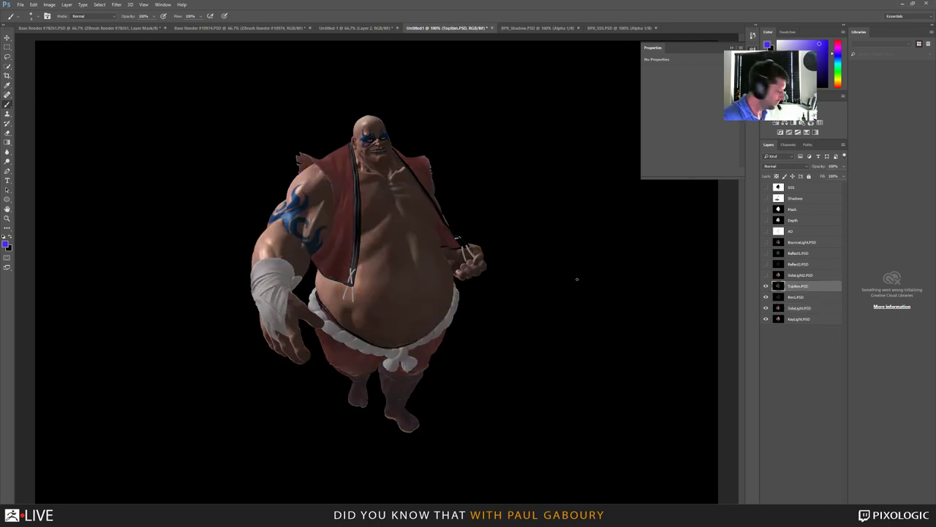
pyautogui.hotkey('ctrl', 'b')
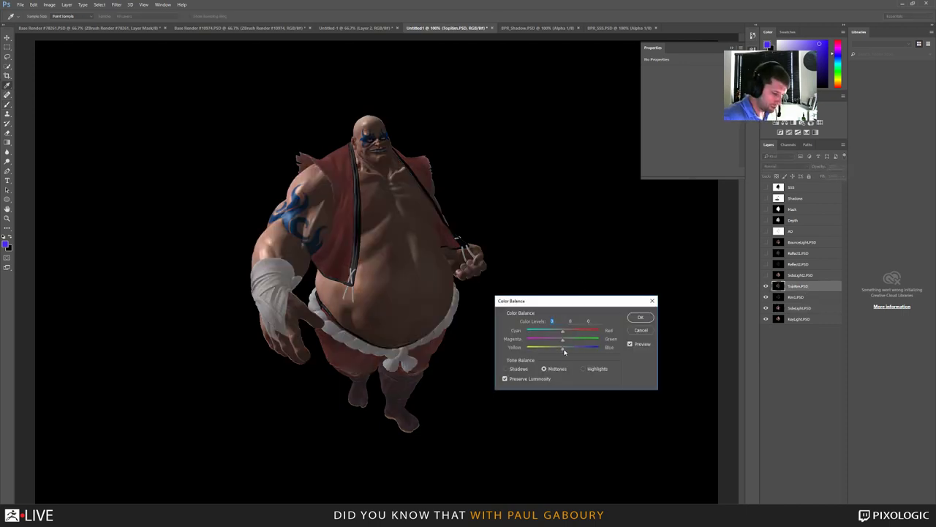
pyautogui.moveTo(574, 352); pyautogui.dragTo(564, 349)
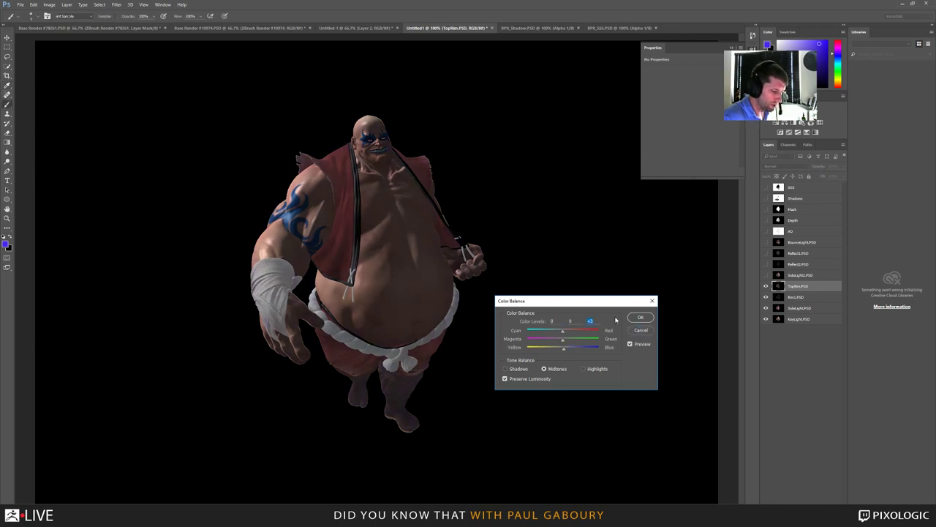
pyautogui.click(640, 317)
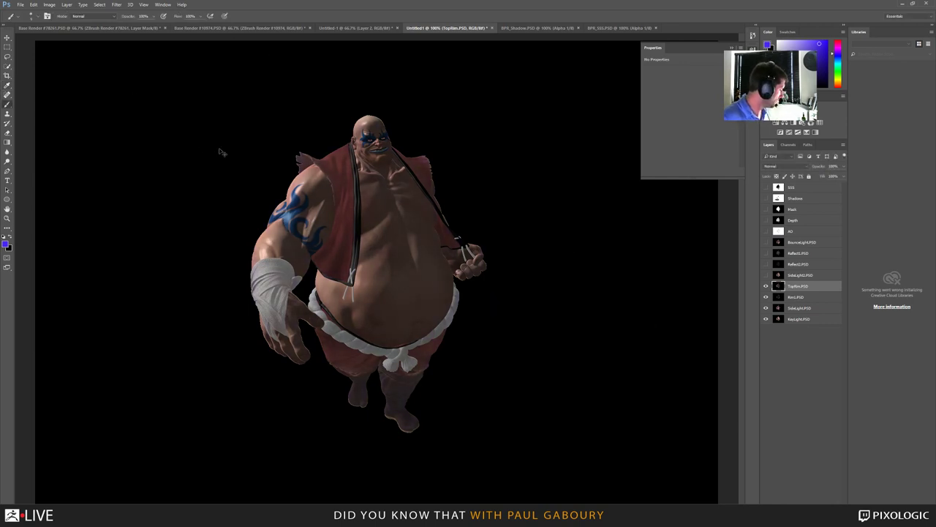
# Step: Shift TopRim's hue by -135 and darken its dark tones with Levels
pyautogui.hotkey('ctrl', 'u')
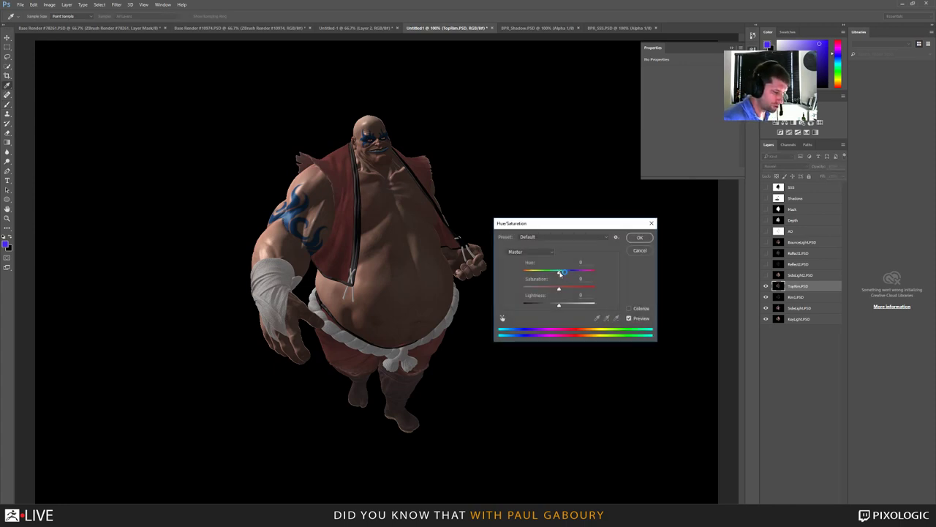
pyautogui.moveTo(560, 273); pyautogui.dragTo(559, 305)
pyautogui.moveTo(533, 272)
pyautogui.mouseDown()
pyautogui.moveTo(581, 276)
pyautogui.moveTo(530, 275)
pyautogui.mouseUp()
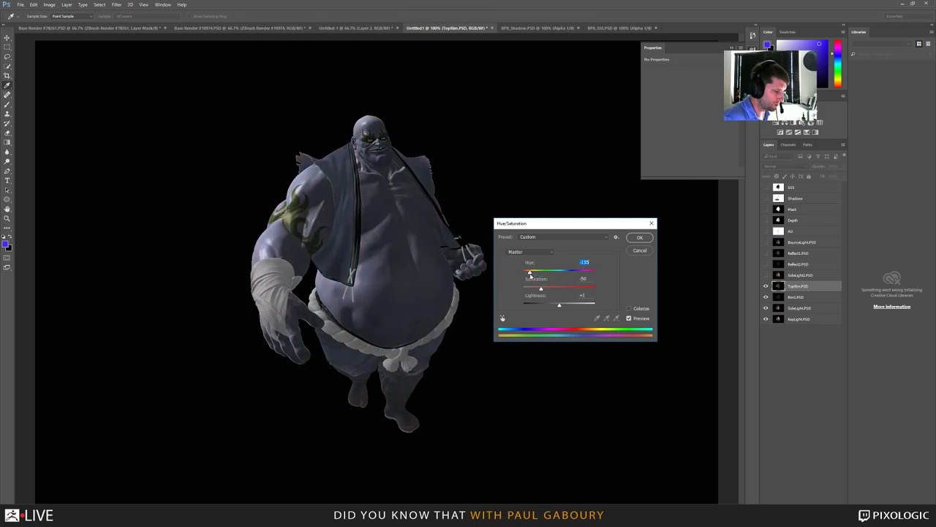
pyautogui.click(639, 237)
pyautogui.press('b')
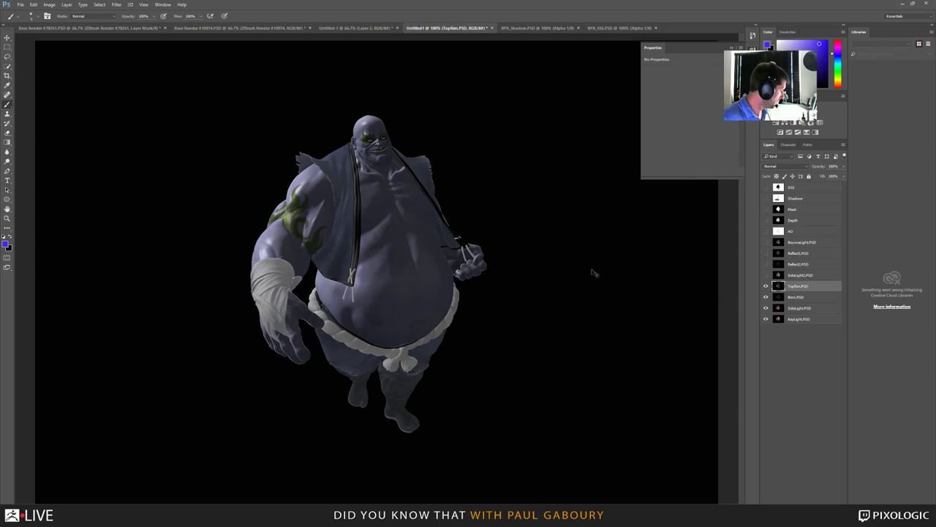
pyautogui.hotkey('ctrl', 'l')
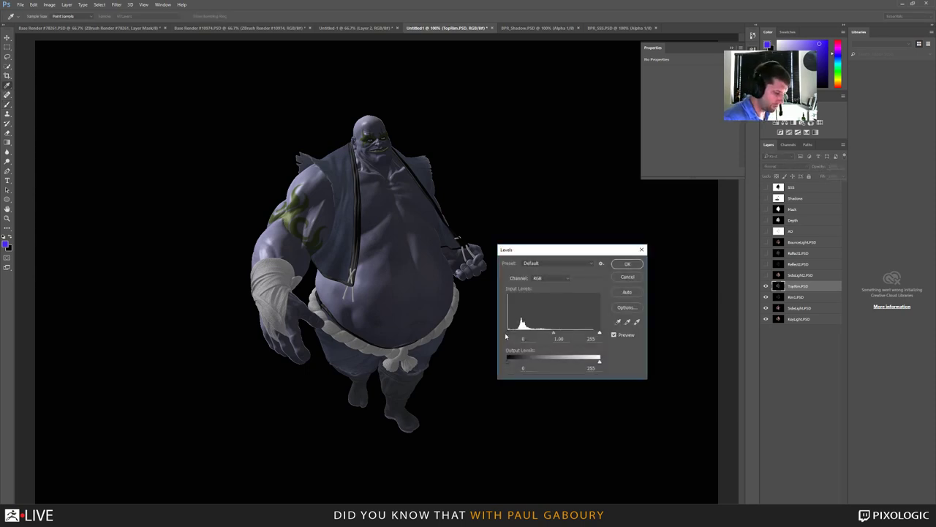
pyautogui.moveTo(508, 333); pyautogui.dragTo(523, 335)
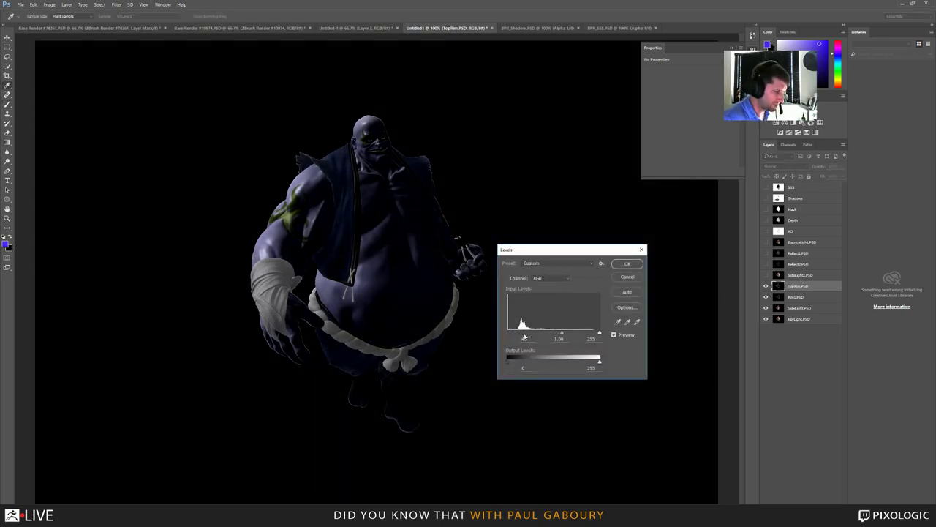
pyautogui.click(628, 264)
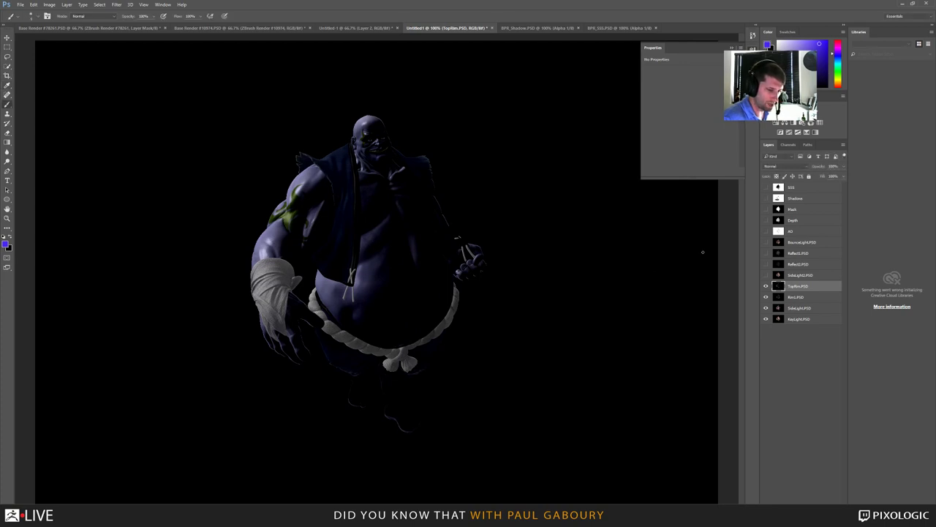
# Step: Set TopRim to Screen at about 88% opacity and show SideLight2
pyautogui.click(793, 167)
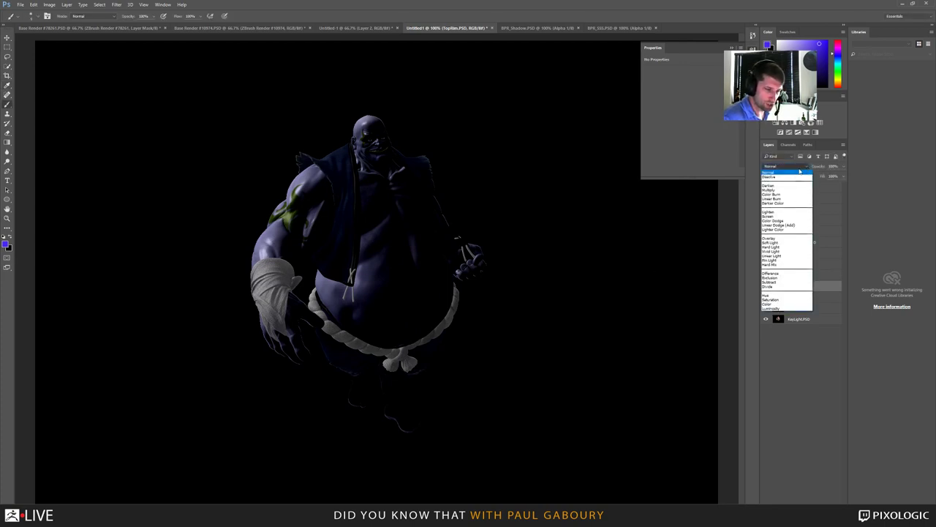
pyautogui.click(784, 216)
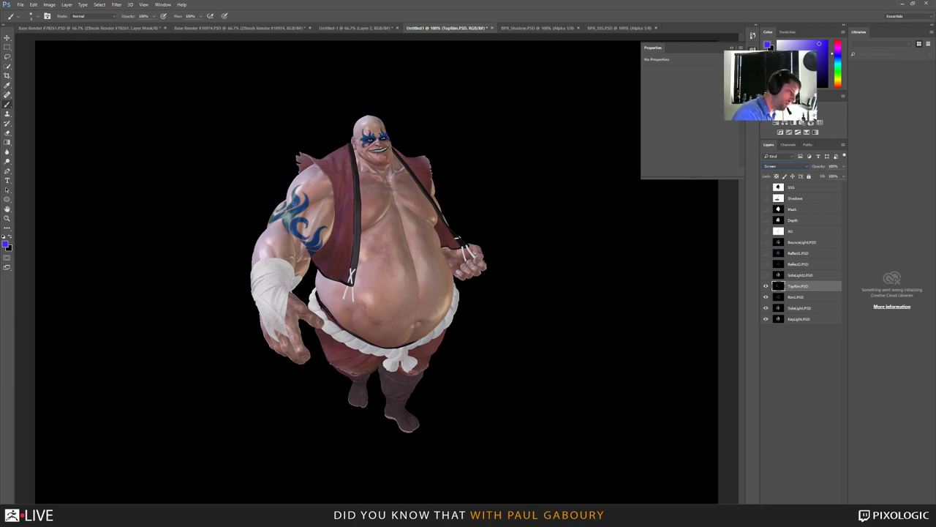
pyautogui.click(845, 168)
pyautogui.moveTo(843, 175); pyautogui.dragTo(836, 176)
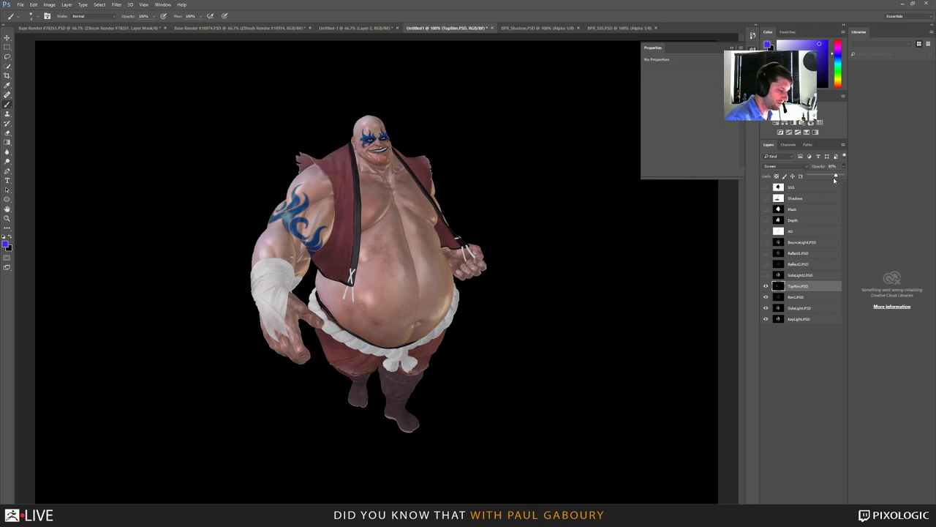
pyautogui.moveTo(837, 177); pyautogui.dragTo(839, 177)
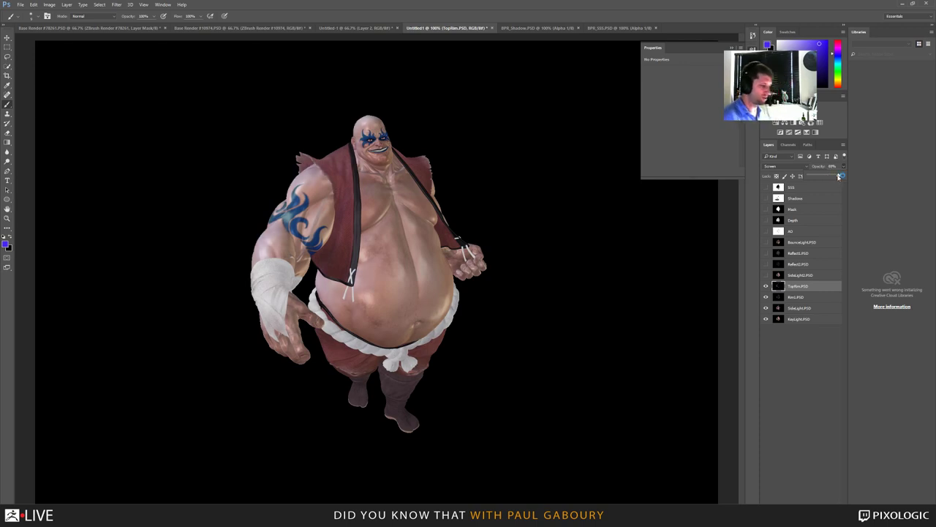
pyautogui.click(766, 275)
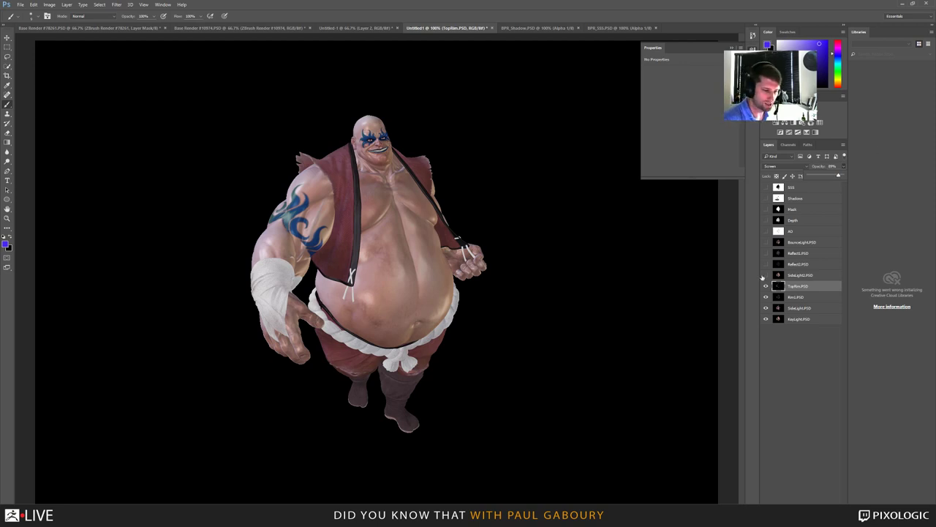
# Step: Set SideLight2 to Screen blending with opacity dropped to about 17%
pyautogui.click(814, 275)
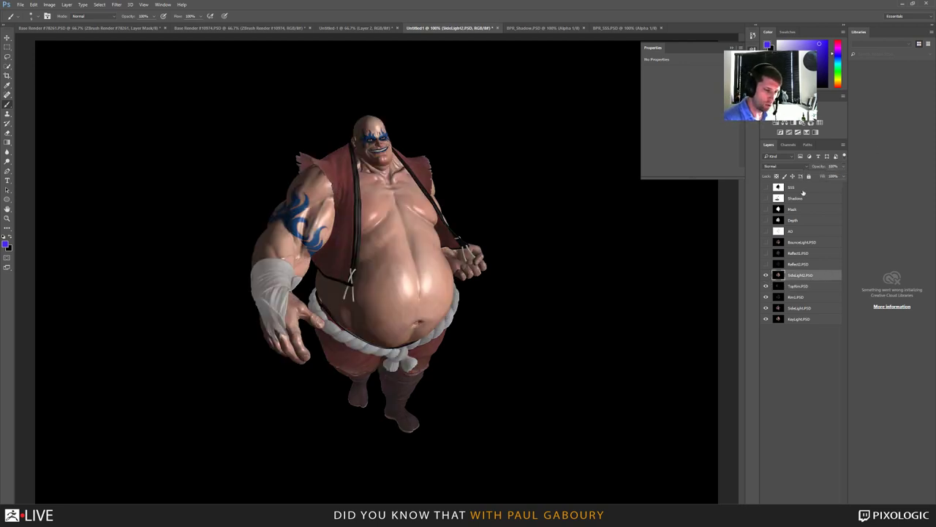
pyautogui.click(789, 166)
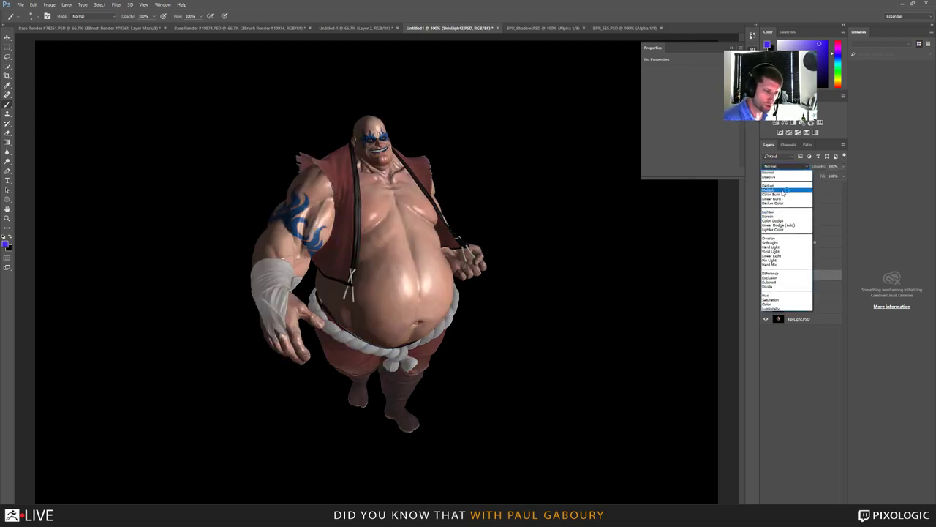
pyautogui.click(772, 217)
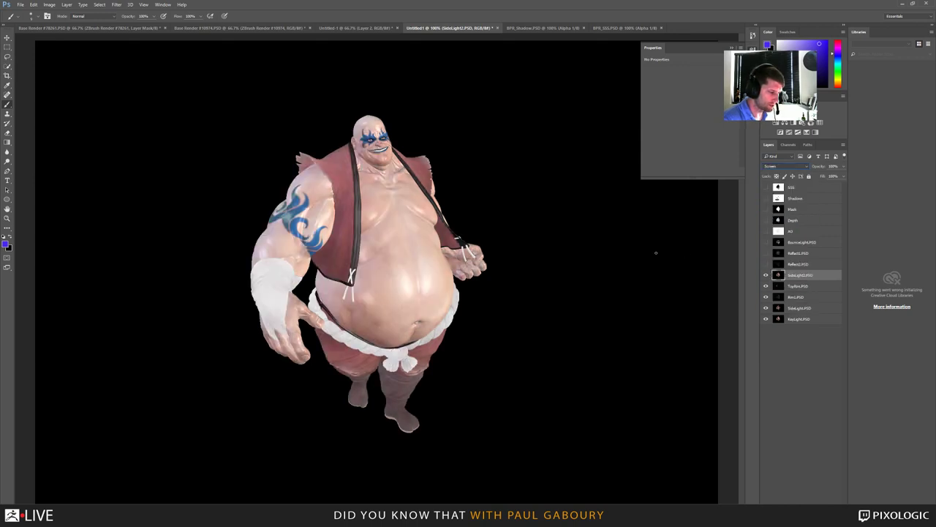
pyautogui.click(843, 167)
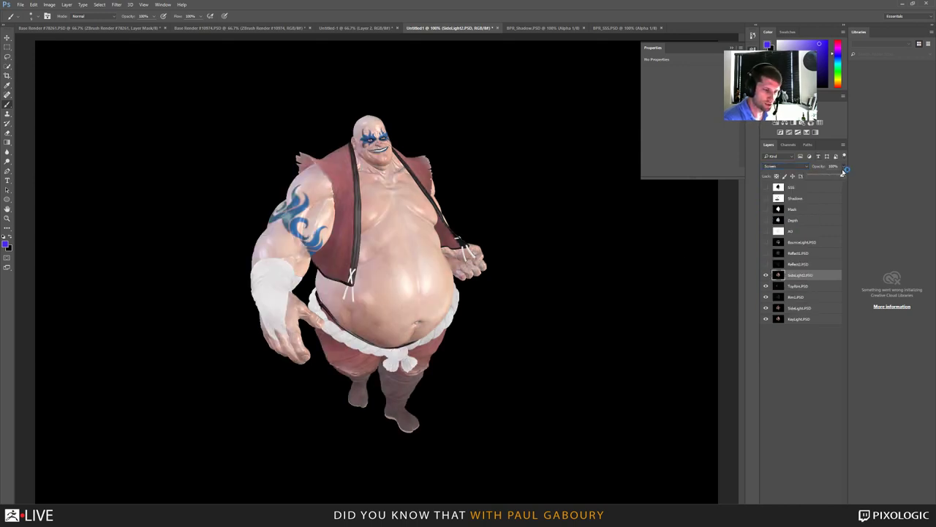
pyautogui.moveTo(827, 176); pyautogui.dragTo(811, 177)
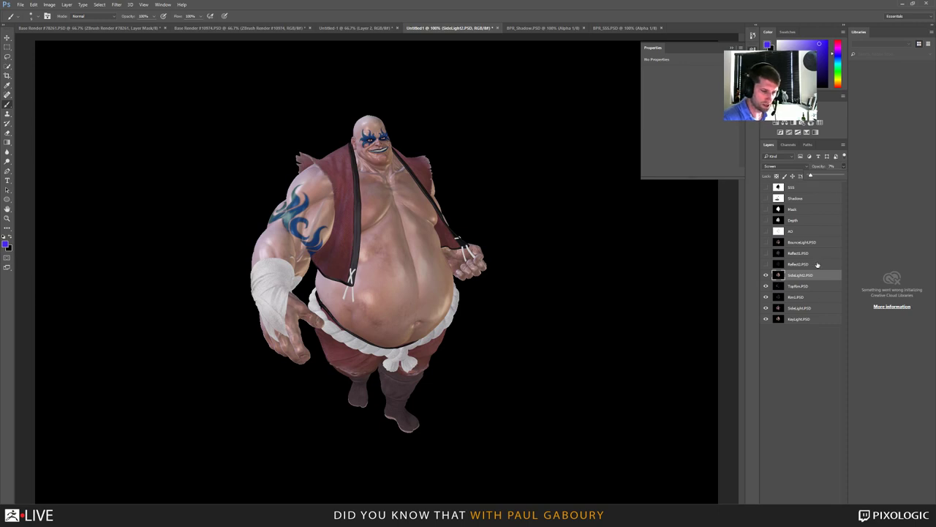
pyautogui.click(818, 264)
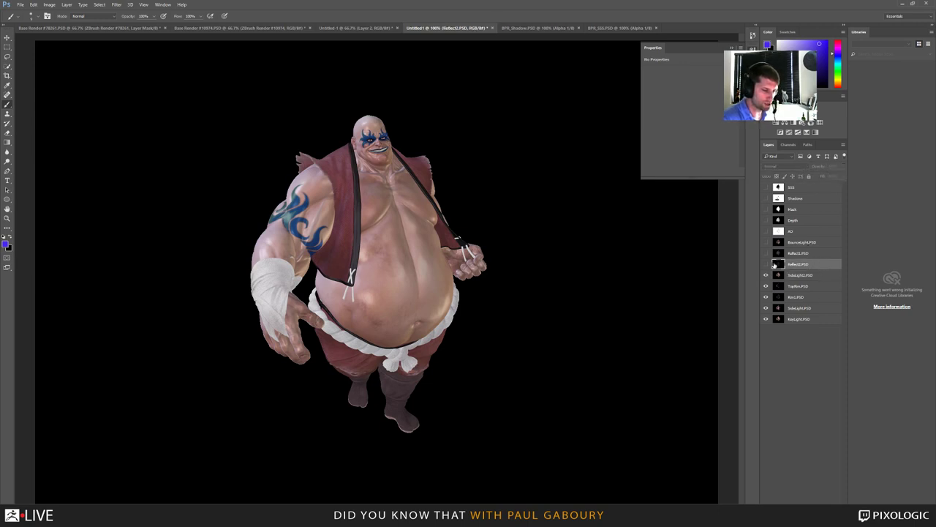
# Step: Show the blue Reflect1 pass and blend it over the render in Screen mode
pyautogui.click(814, 256)
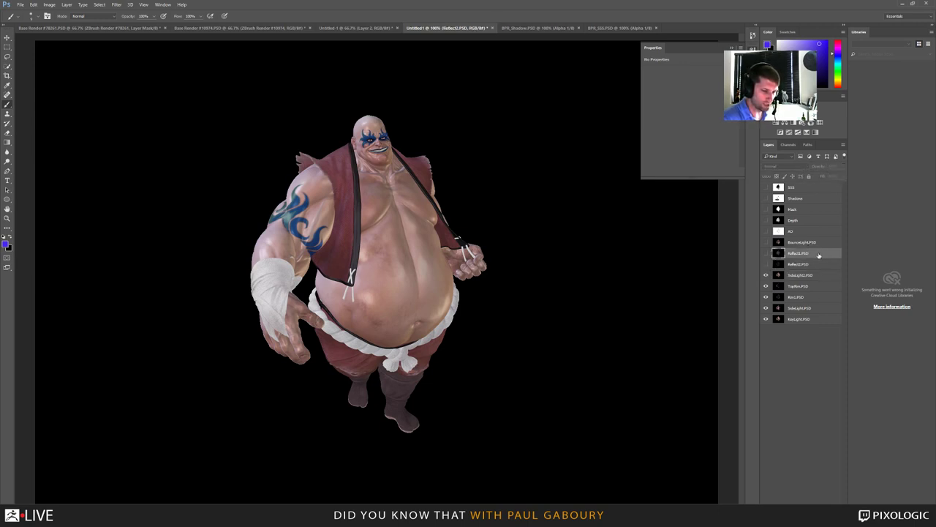
pyautogui.click(819, 264)
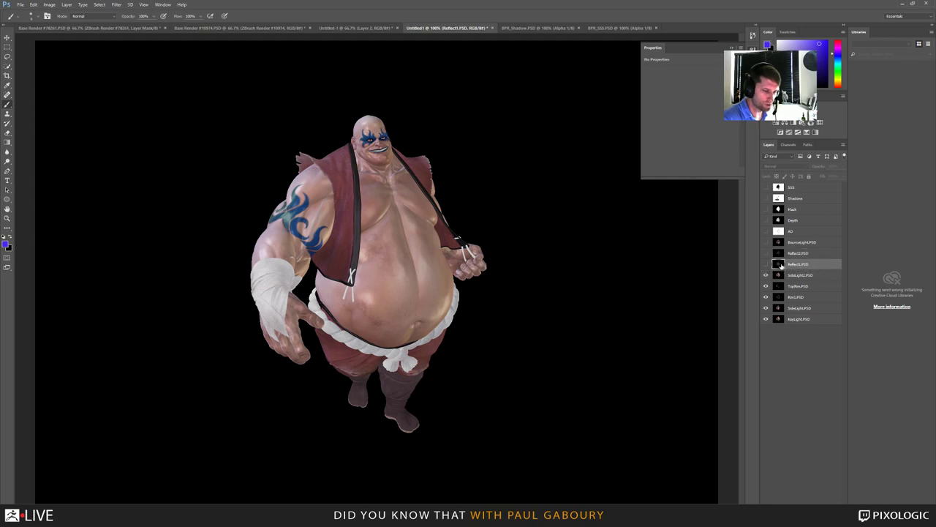
pyautogui.click(766, 264)
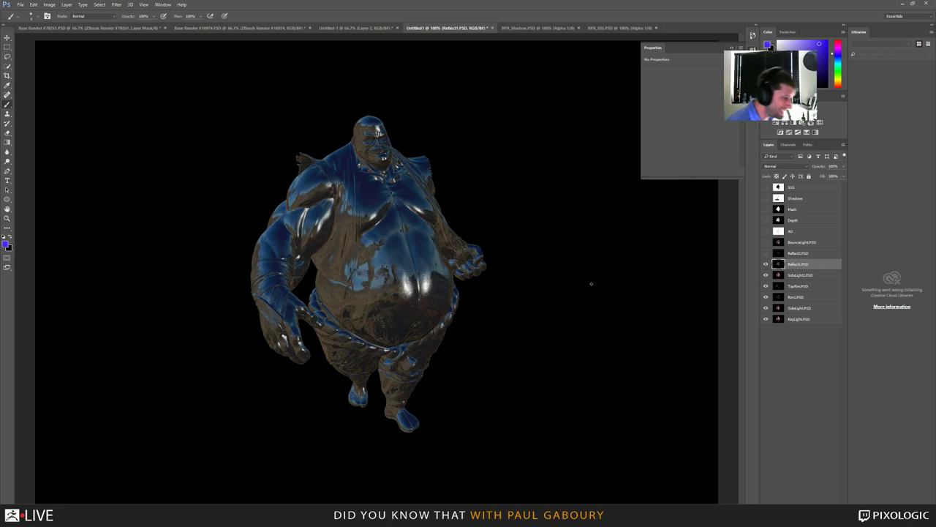
pyautogui.click(803, 166)
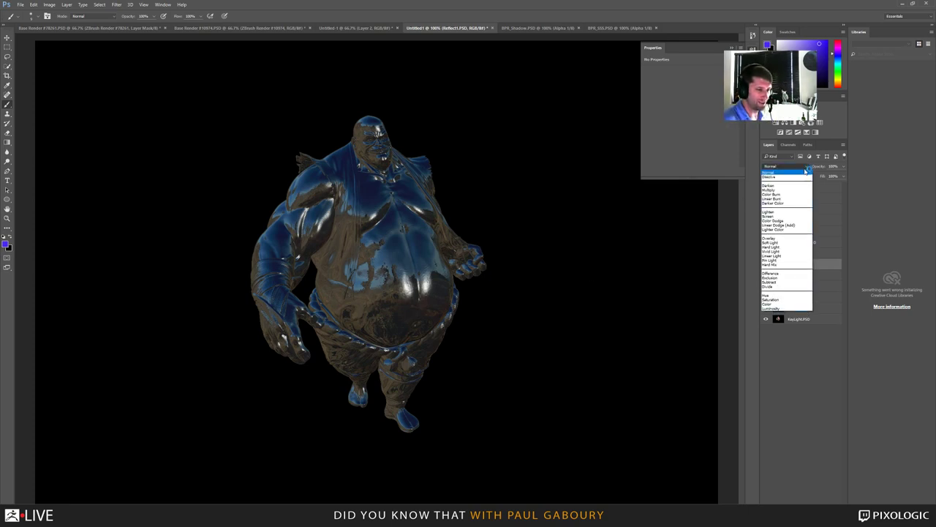
pyautogui.click(789, 219)
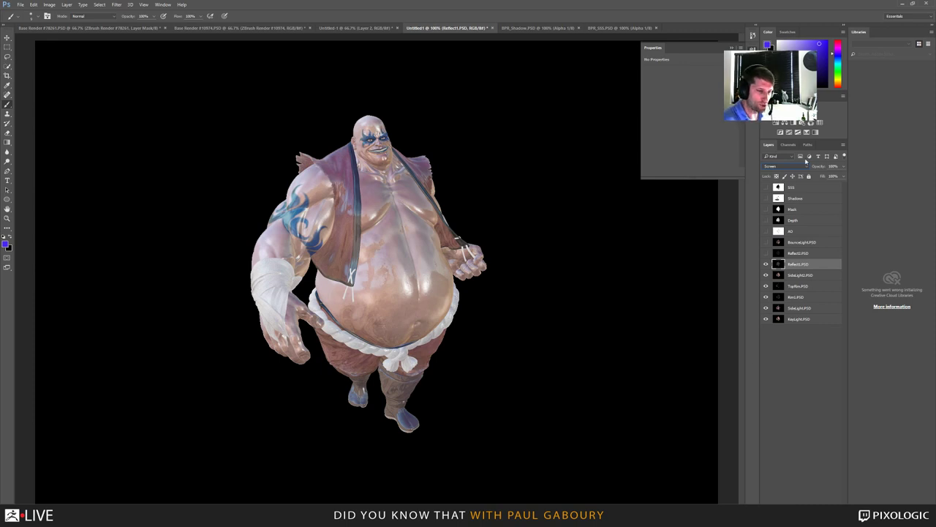
pyautogui.click(790, 144)
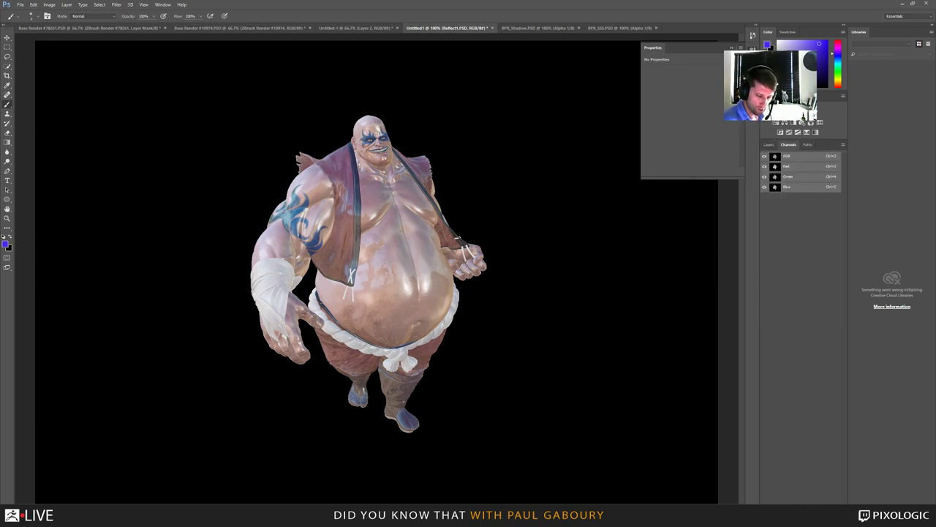
pyautogui.click(769, 144)
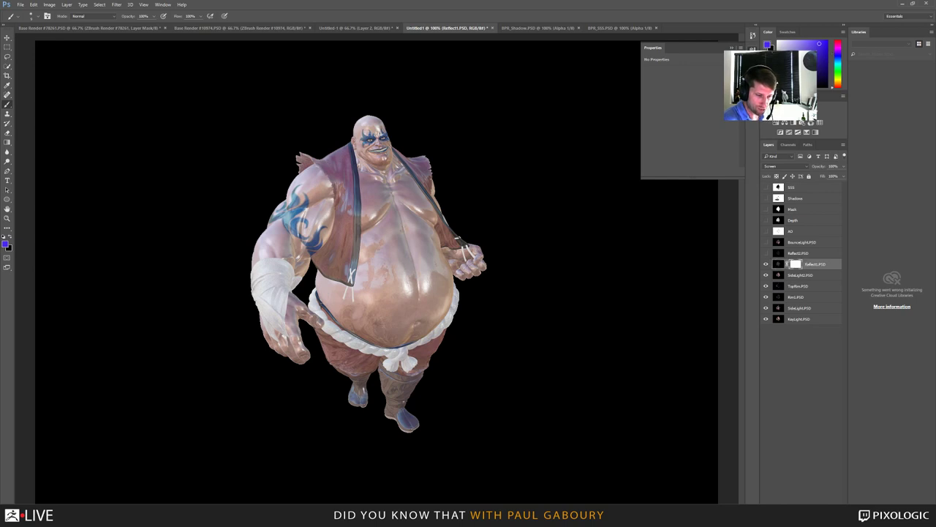
# Step: Paint Reflect1's mask black over the chest strap, vest, arm wrap, pants and left hip
pyautogui.click(789, 144)
pyautogui.click(764, 197)
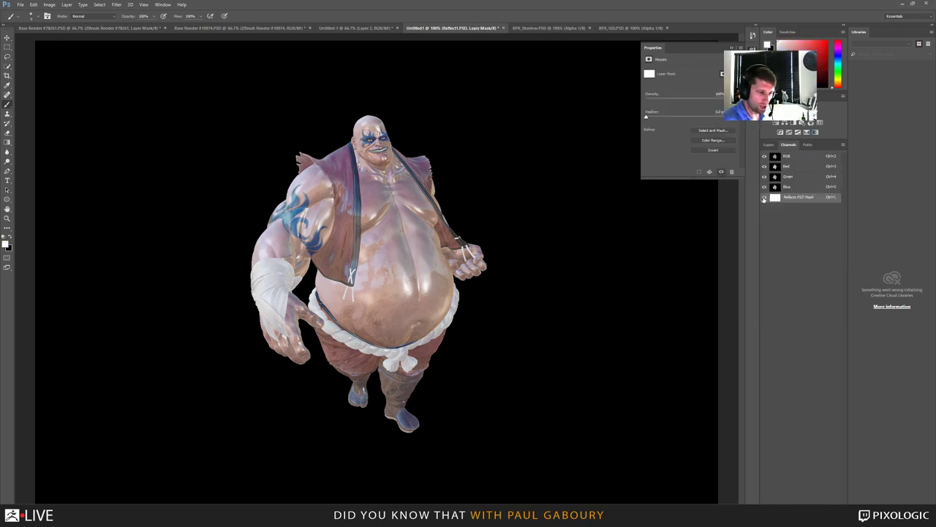
pyautogui.press('x')
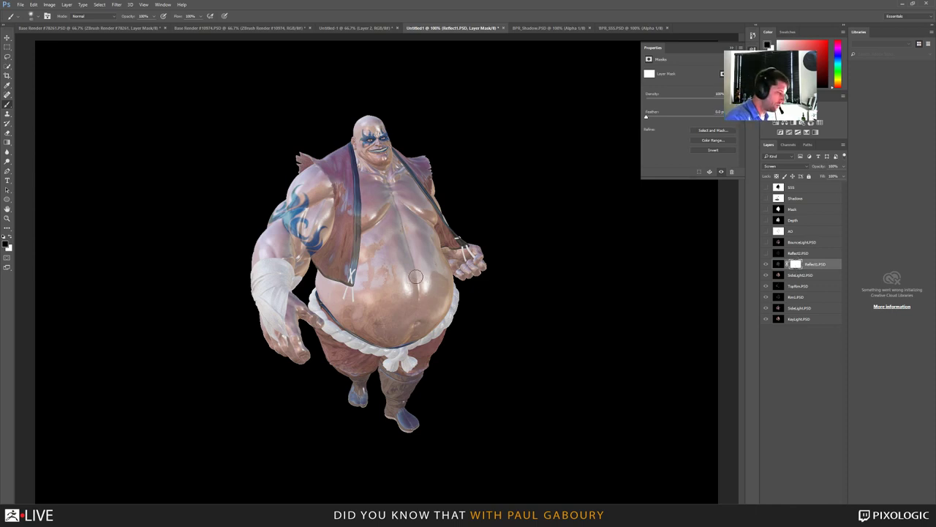
pyautogui.moveTo(341, 233); pyautogui.dragTo(342, 257)
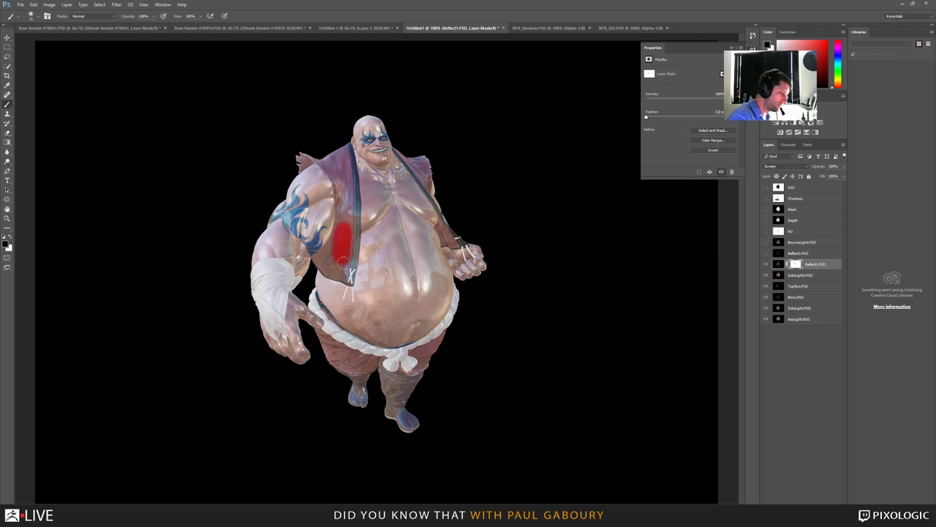
pyautogui.click(779, 264)
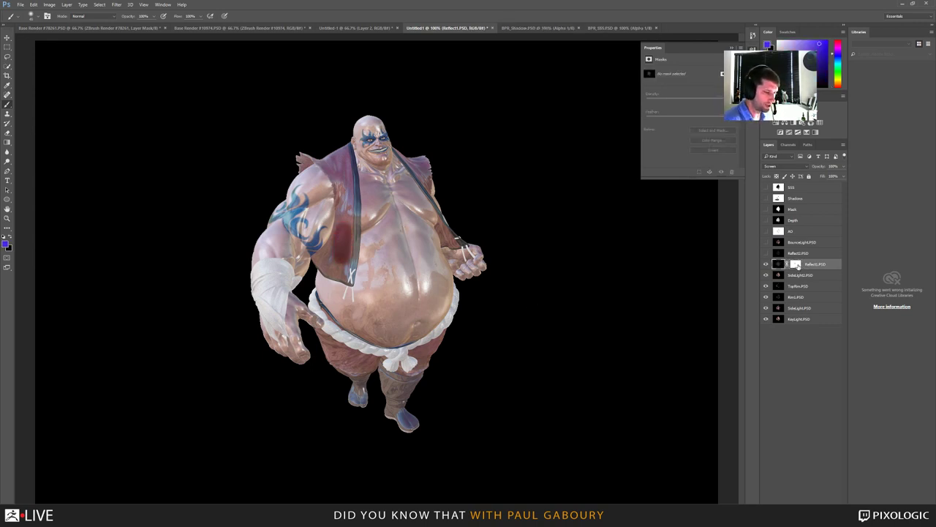
pyautogui.click(796, 264)
pyautogui.press('x')
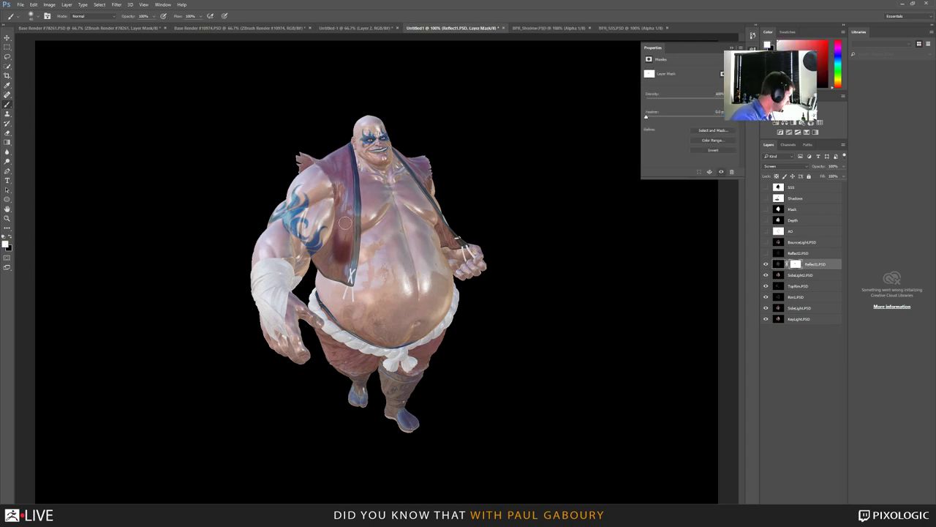
pyautogui.press('x')
pyautogui.moveTo(345, 221)
pyautogui.mouseDown()
pyautogui.moveTo(348, 241)
pyautogui.moveTo(338, 161)
pyautogui.moveTo(317, 149)
pyautogui.moveTo(299, 151)
pyautogui.moveTo(305, 157)
pyautogui.mouseUp()
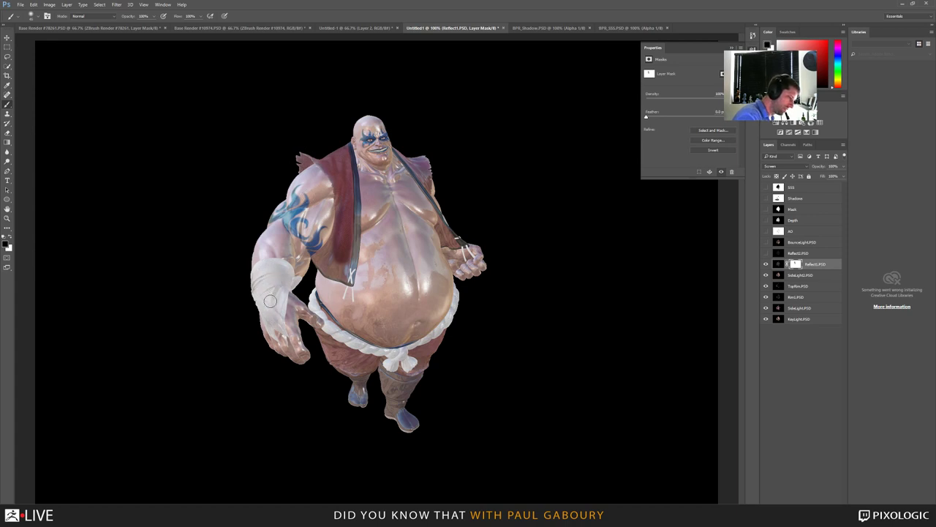
pyautogui.moveTo(356, 368)
pyautogui.mouseDown()
pyautogui.moveTo(344, 351)
pyautogui.moveTo(361, 395)
pyautogui.moveTo(395, 405)
pyautogui.moveTo(414, 431)
pyautogui.moveTo(410, 372)
pyautogui.moveTo(398, 362)
pyautogui.moveTo(449, 328)
pyautogui.moveTo(467, 294)
pyautogui.moveTo(363, 362)
pyautogui.moveTo(336, 363)
pyautogui.moveTo(384, 349)
pyautogui.moveTo(372, 358)
pyautogui.mouseUp()
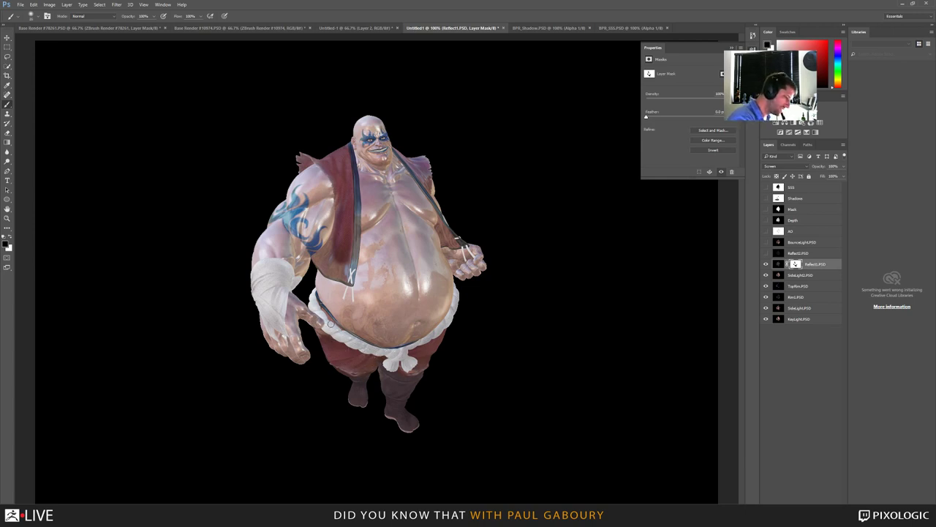
pyautogui.moveTo(330, 324); pyautogui.dragTo(312, 302)
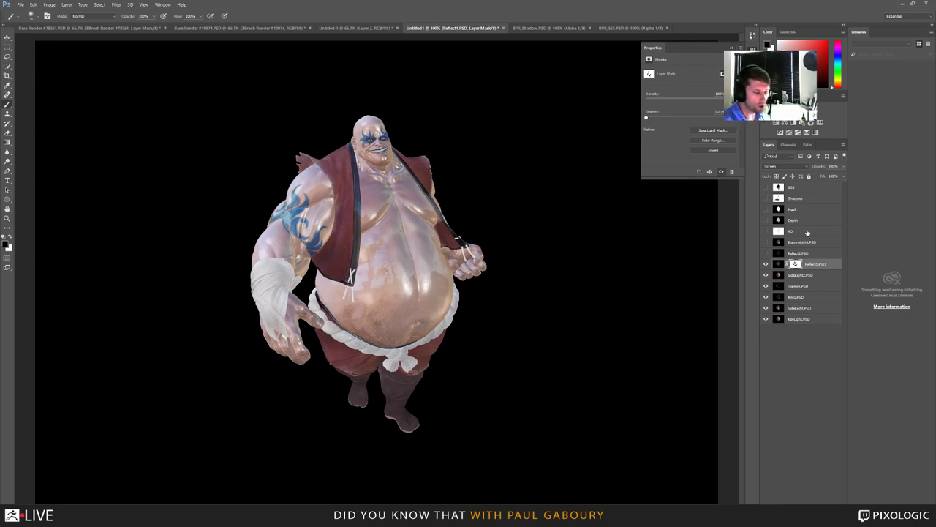
# Step: Fade Reflect1 to about 35% opacity
pyautogui.click(844, 167)
pyautogui.moveTo(843, 177); pyautogui.dragTo(821, 177)
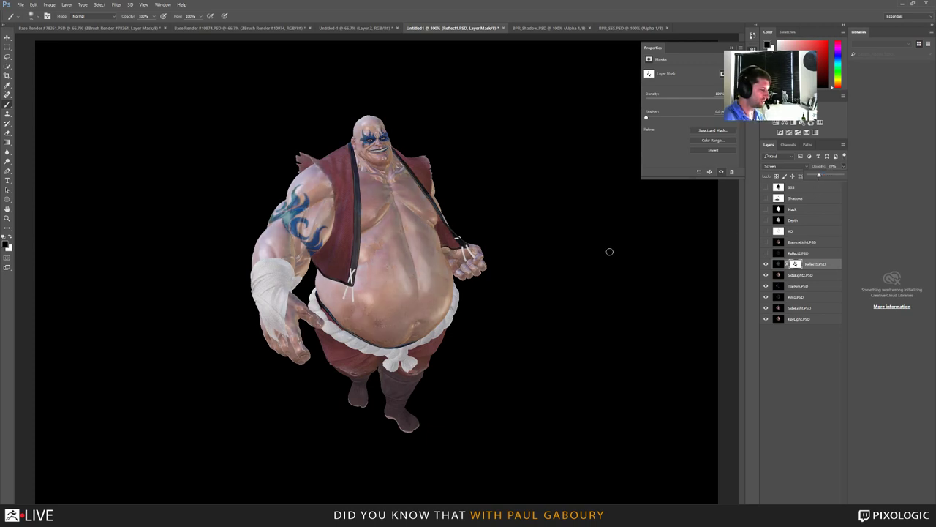
pyautogui.click(505, 328)
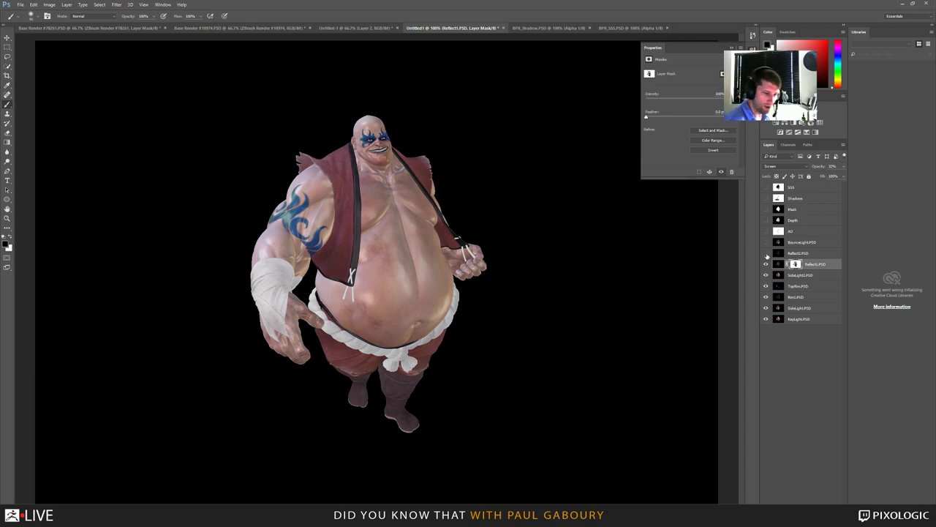
# Step: Show Reflect2, set it to Screen blending, and add a white layer mask
pyautogui.click(766, 253)
pyautogui.click(805, 252)
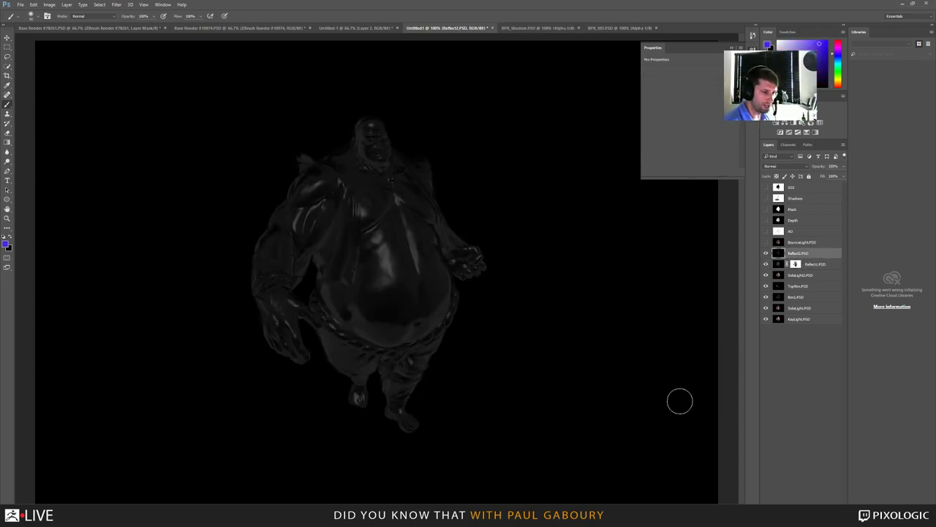
pyautogui.click(797, 166)
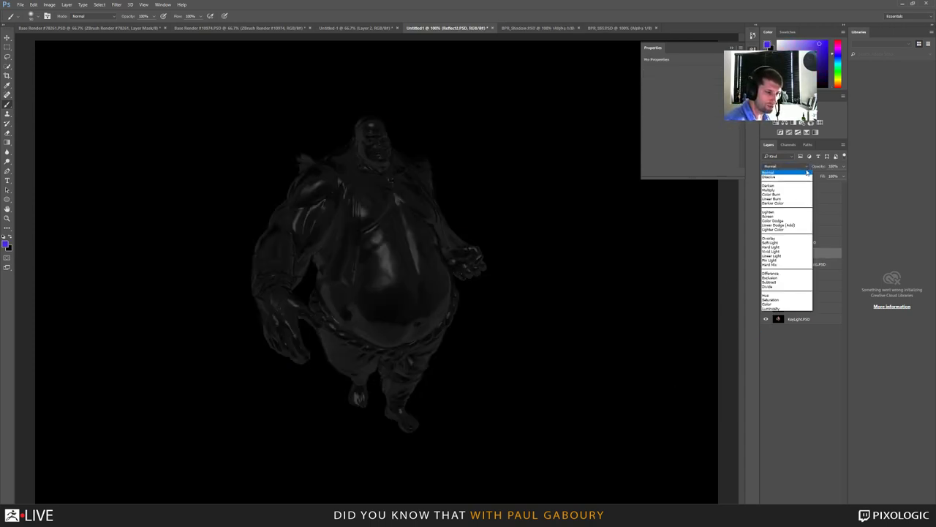
pyautogui.click(782, 217)
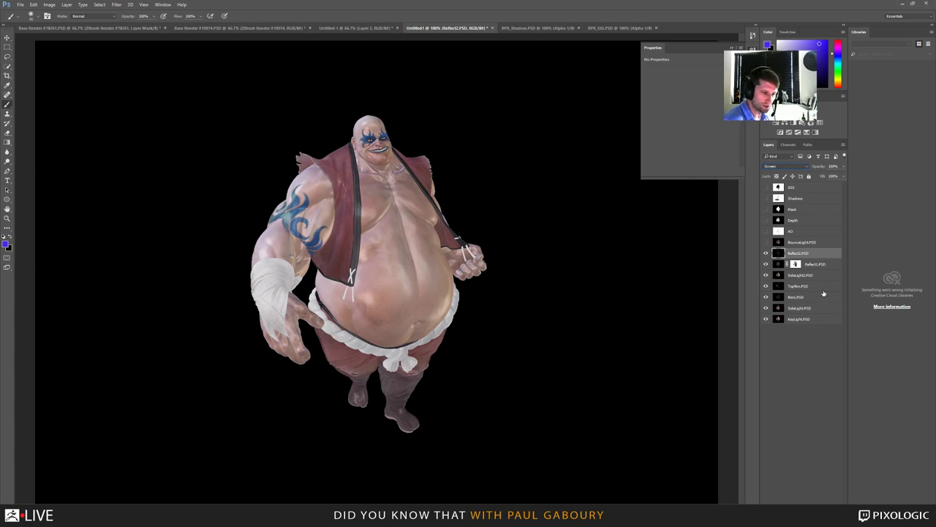
pyautogui.click(800, 500)
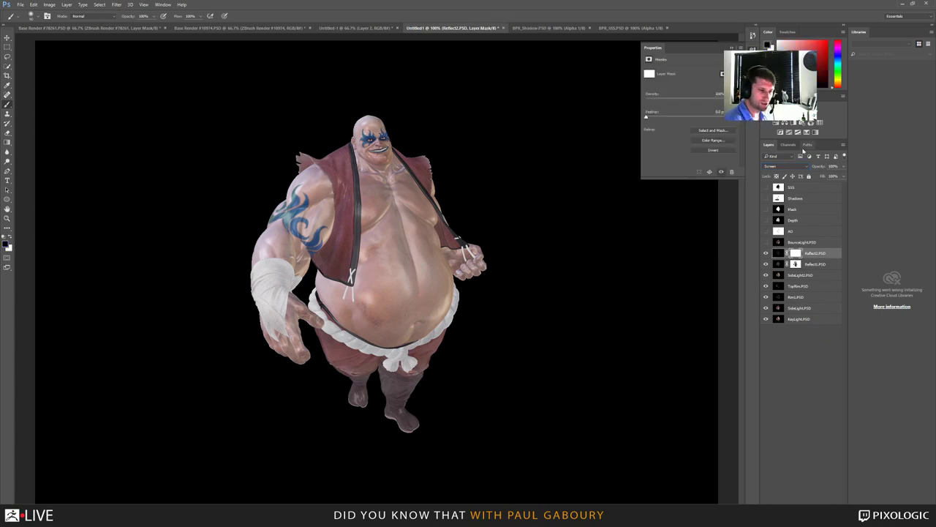
pyautogui.click(788, 144)
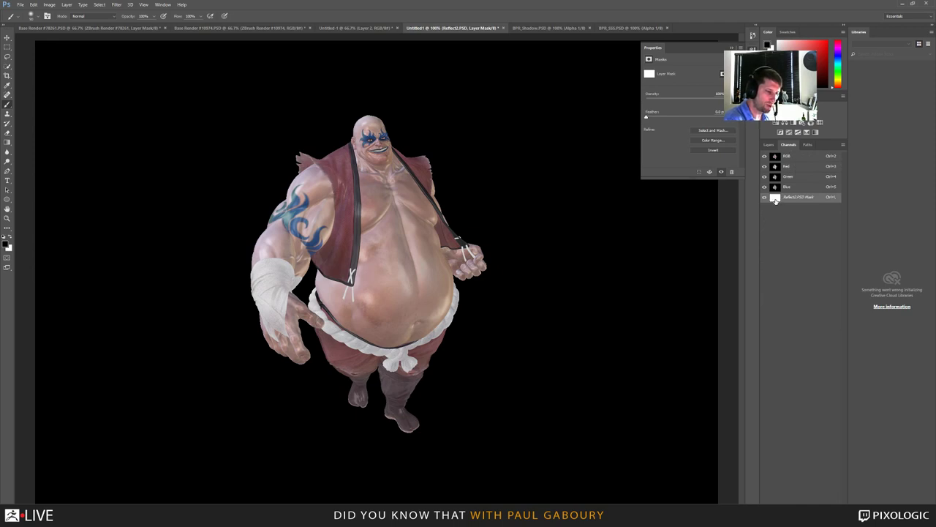
pyautogui.click(769, 144)
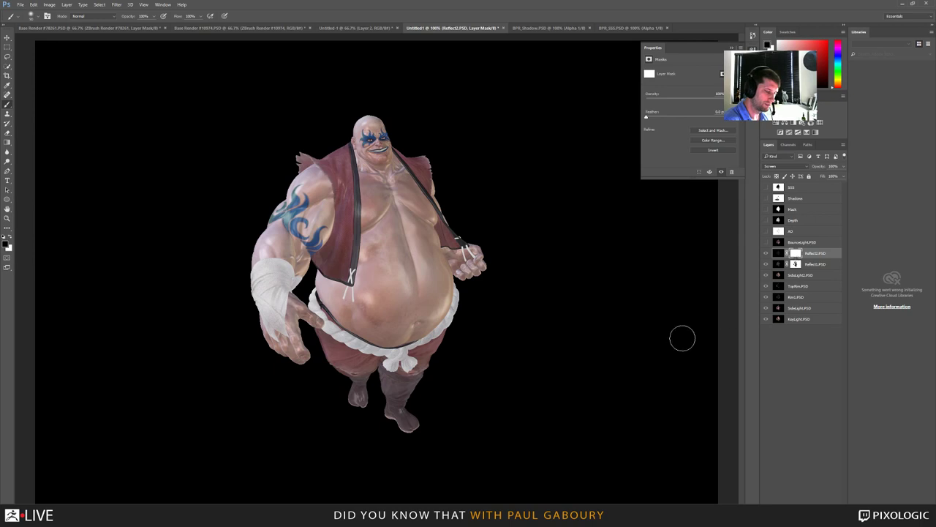
# Step: Paint Reflect2's mask on the belly, chest and left forearm, then show BounceLight
pyautogui.moveTo(387, 235)
pyautogui.mouseDown()
pyautogui.moveTo(384, 312)
pyautogui.moveTo(382, 269)
pyautogui.moveTo(352, 301)
pyautogui.moveTo(343, 272)
pyautogui.moveTo(364, 160)
pyautogui.mouseUp()
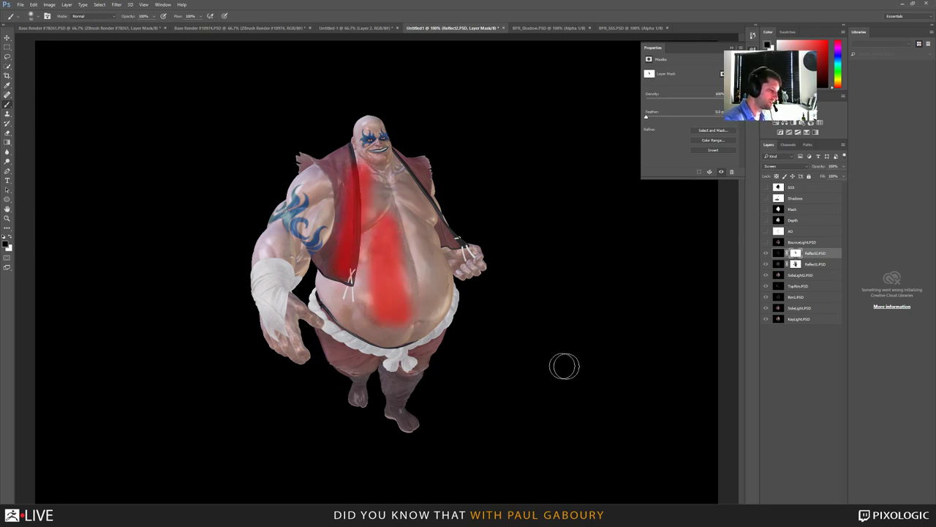
pyautogui.click(779, 253)
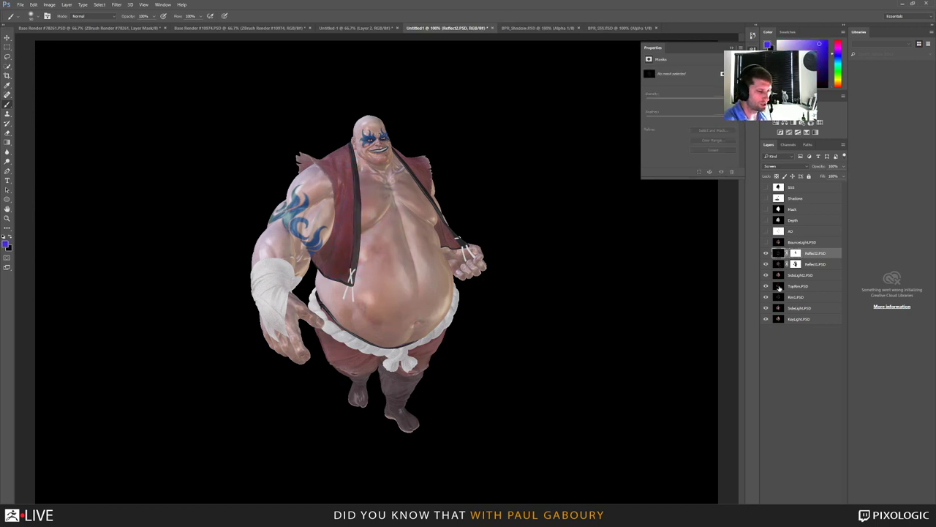
pyautogui.click(795, 253)
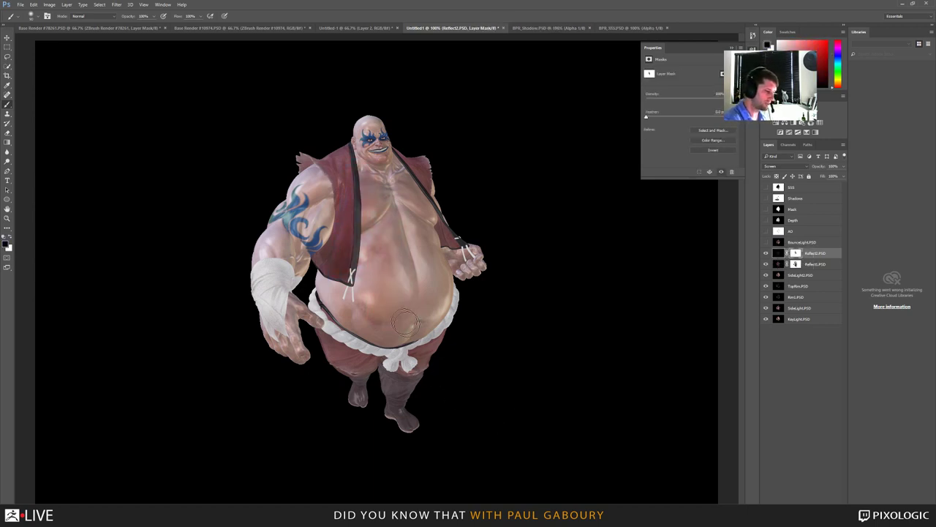
pyautogui.moveTo(392, 337)
pyautogui.mouseDown()
pyautogui.moveTo(370, 326)
pyautogui.moveTo(353, 357)
pyautogui.moveTo(373, 395)
pyautogui.moveTo(396, 388)
pyautogui.moveTo(404, 410)
pyautogui.mouseUp()
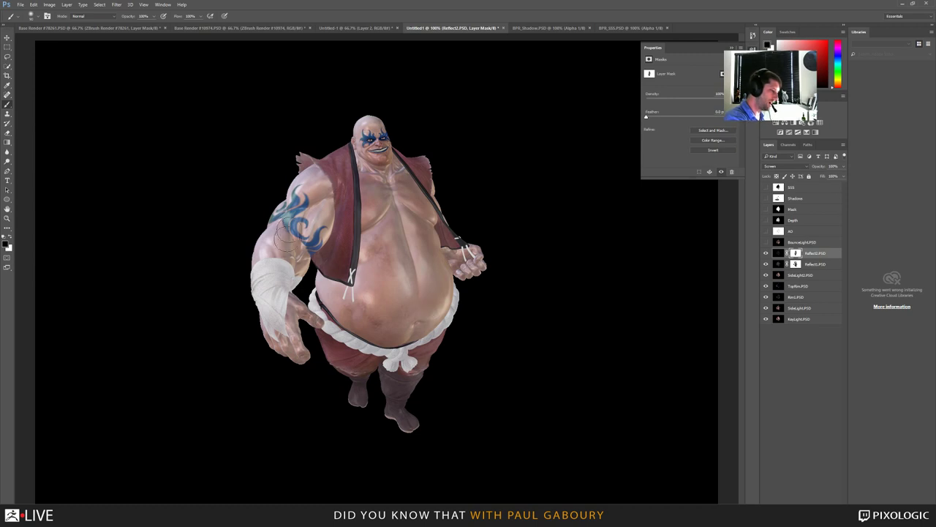
pyautogui.moveTo(276, 246)
pyautogui.mouseDown()
pyautogui.moveTo(272, 319)
pyautogui.moveTo(291, 283)
pyautogui.moveTo(308, 297)
pyautogui.mouseUp()
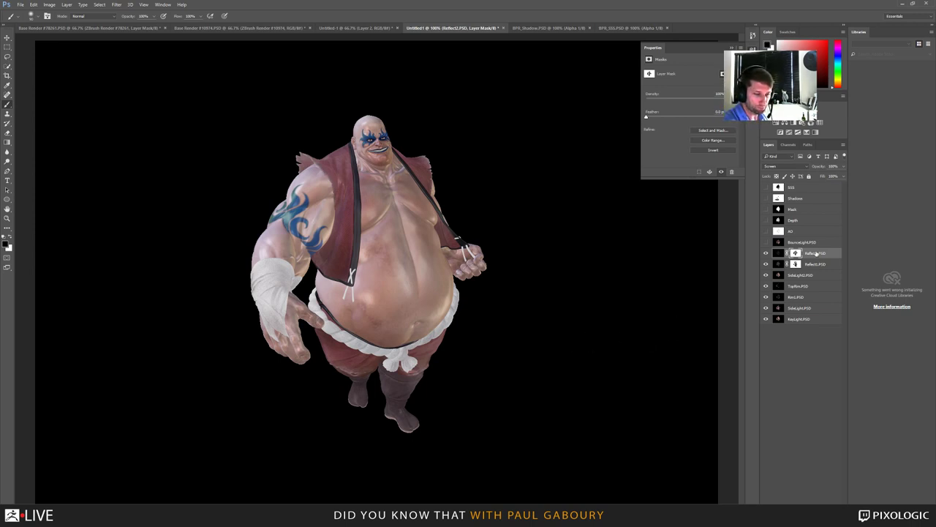
pyautogui.click(767, 242)
# Step: Set BounceLight to Multiply with 10% fill and about 29% opacity
pyautogui.click(826, 245)
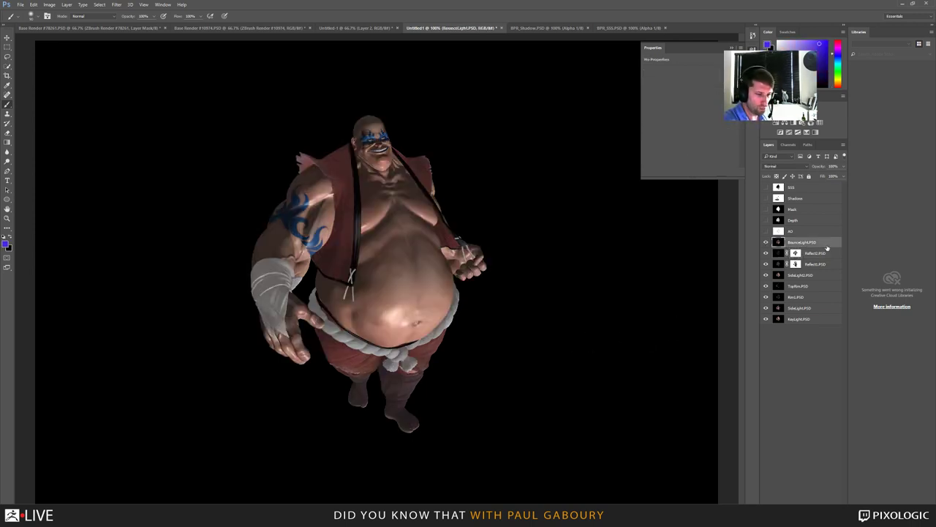
pyautogui.click(801, 167)
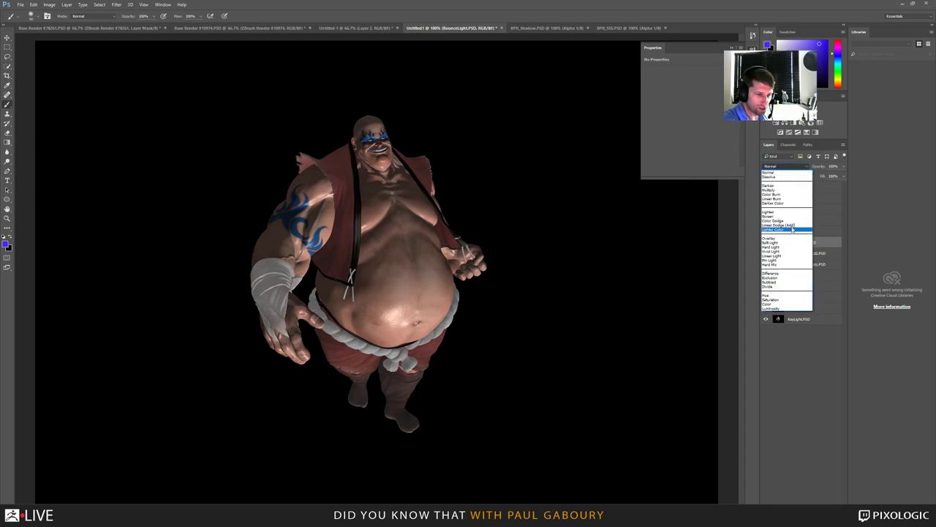
pyautogui.click(787, 223)
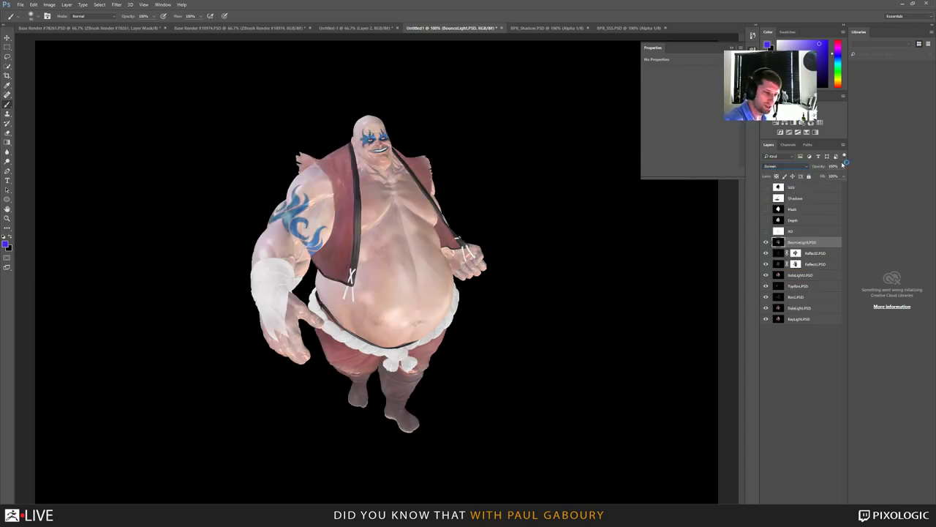
pyautogui.click(844, 166)
pyautogui.moveTo(821, 182); pyautogui.dragTo(824, 182)
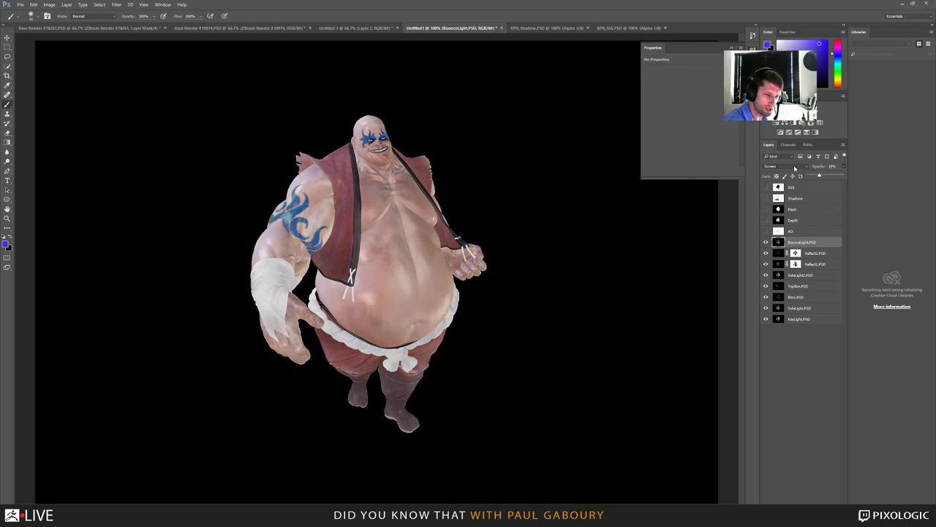
pyautogui.click(808, 167)
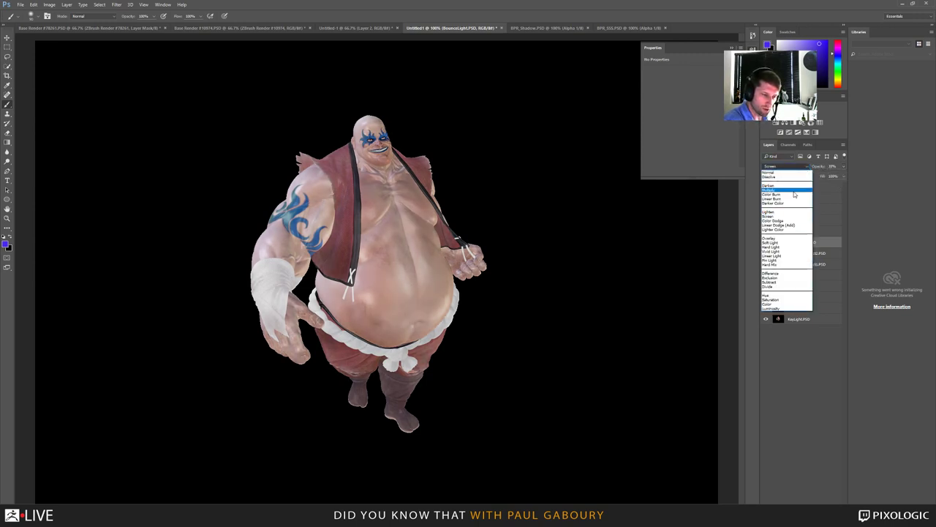
pyautogui.click(794, 193)
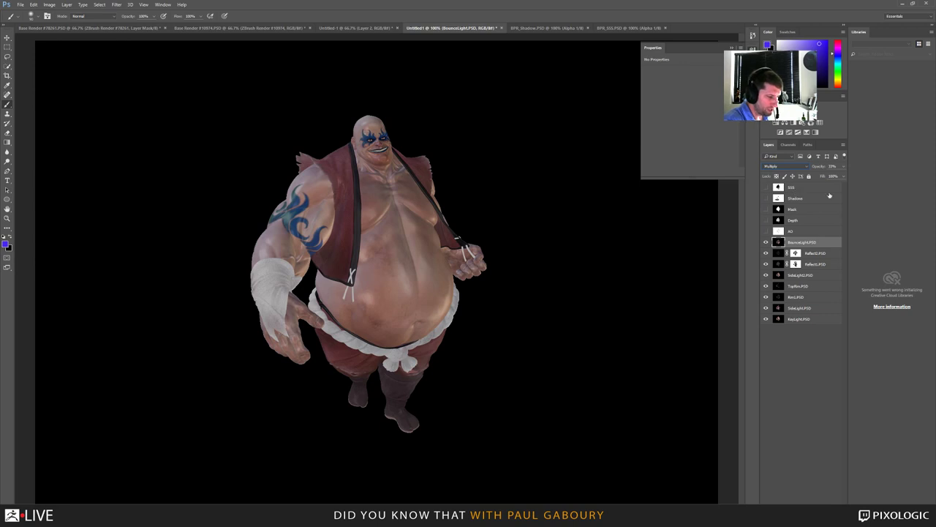
pyautogui.click(844, 177)
pyautogui.moveTo(835, 190); pyautogui.dragTo(822, 191)
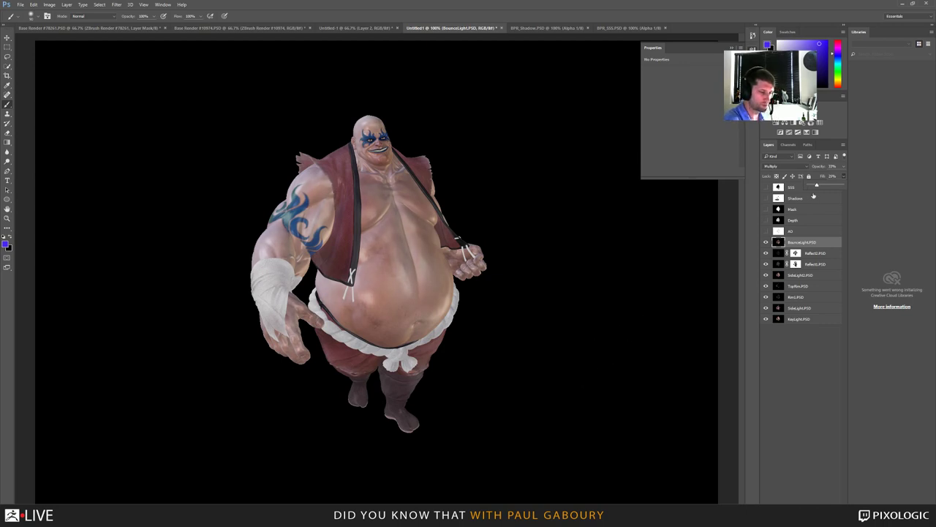
pyautogui.click(845, 167)
pyautogui.moveTo(821, 178); pyautogui.dragTo(817, 178)
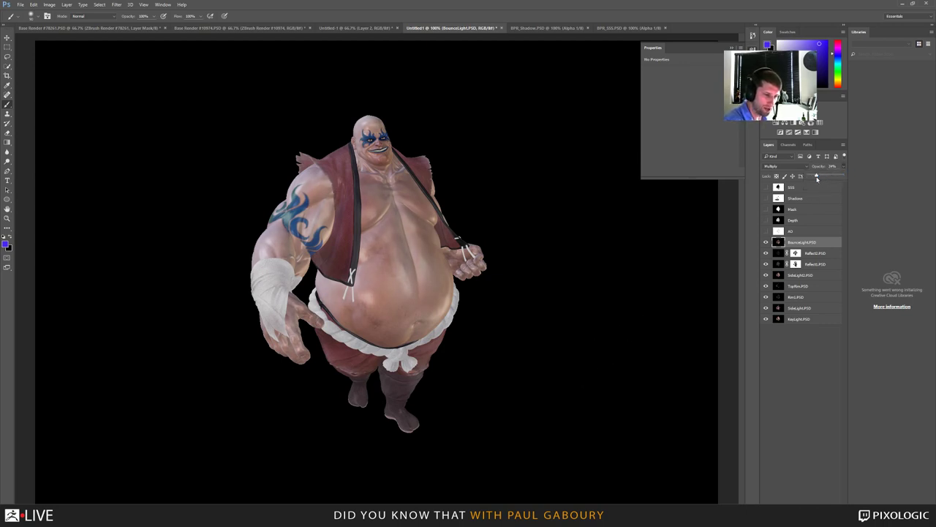
# Step: Hide BounceLight, toggle Reflect2 off and on to compare, and select the AO layer
pyautogui.click(767, 242)
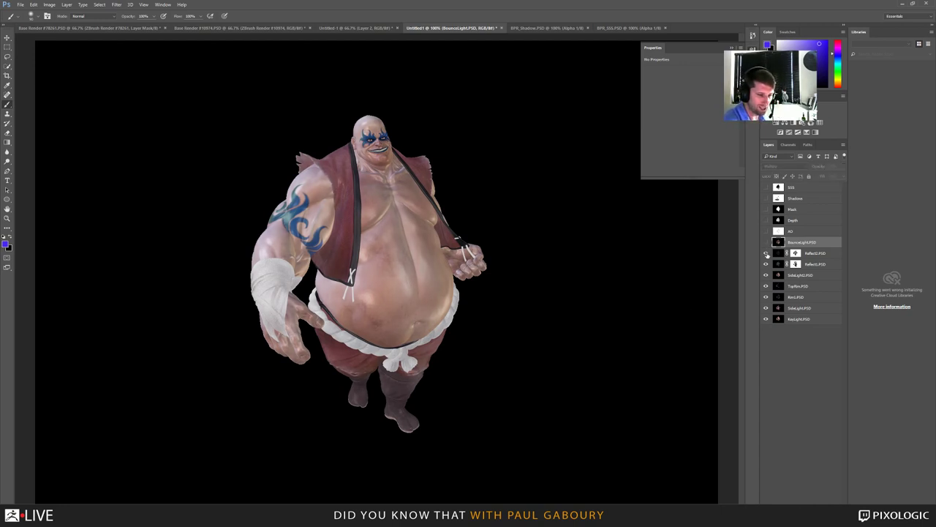
pyautogui.click(766, 253)
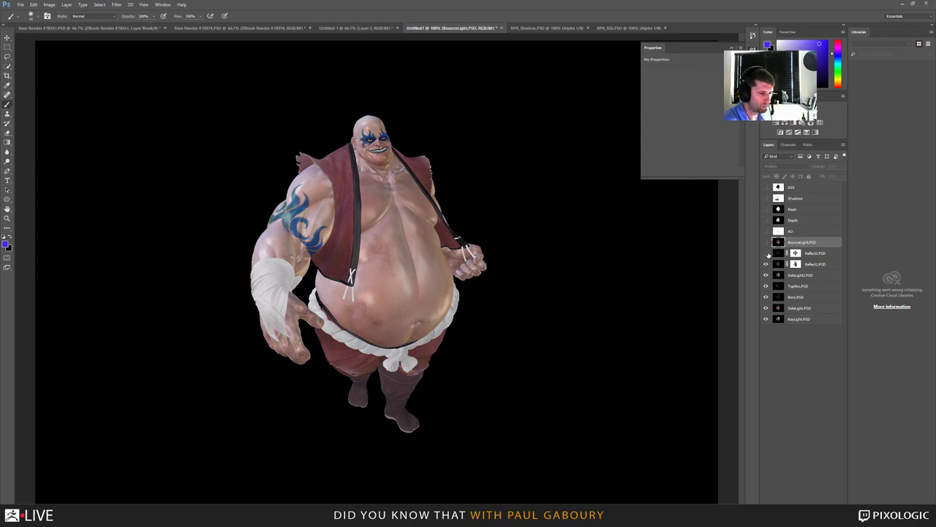
pyautogui.click(767, 253)
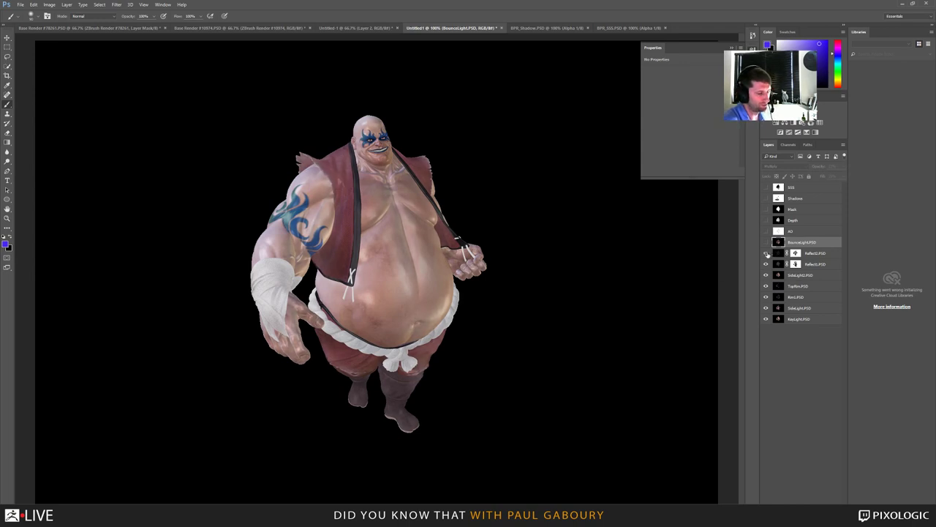
pyautogui.click(817, 232)
# Step: Darken the AO pass's midtones with Levels and set its white point to 250
pyautogui.hotkey('ctrl', ',')
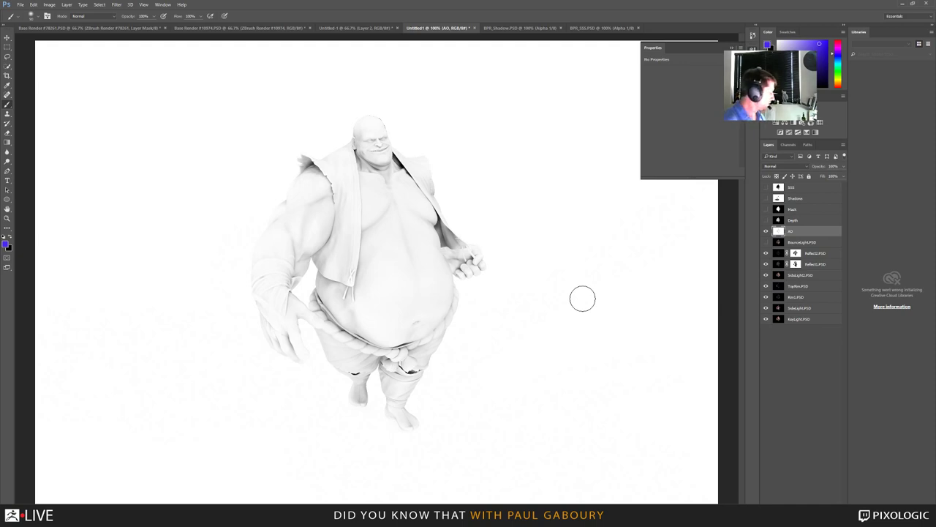
pyautogui.hotkey('ctrl', 'l')
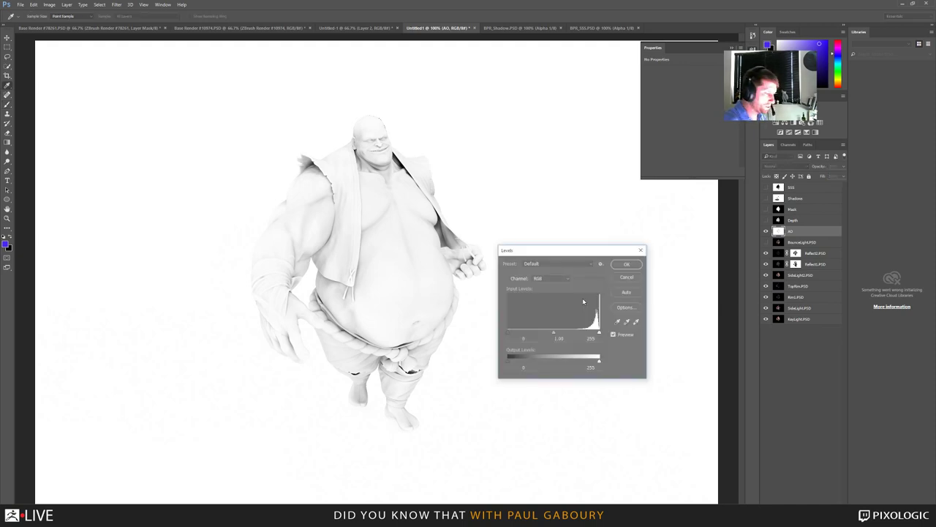
pyautogui.click(45, 5)
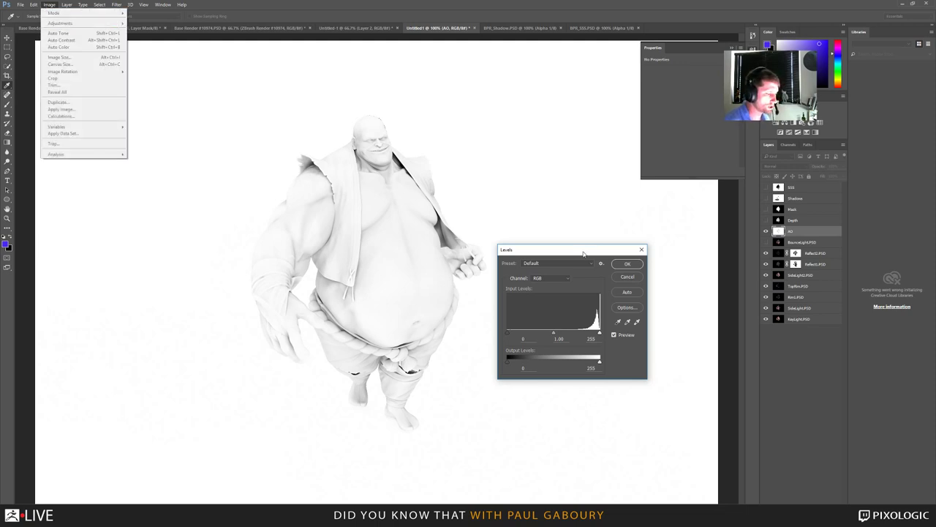
pyautogui.moveTo(583, 254); pyautogui.dragTo(557, 231)
pyautogui.moveTo(528, 312)
pyautogui.mouseDown()
pyautogui.moveTo(563, 313)
pyautogui.moveTo(518, 313)
pyautogui.moveTo(526, 313)
pyautogui.mouseUp()
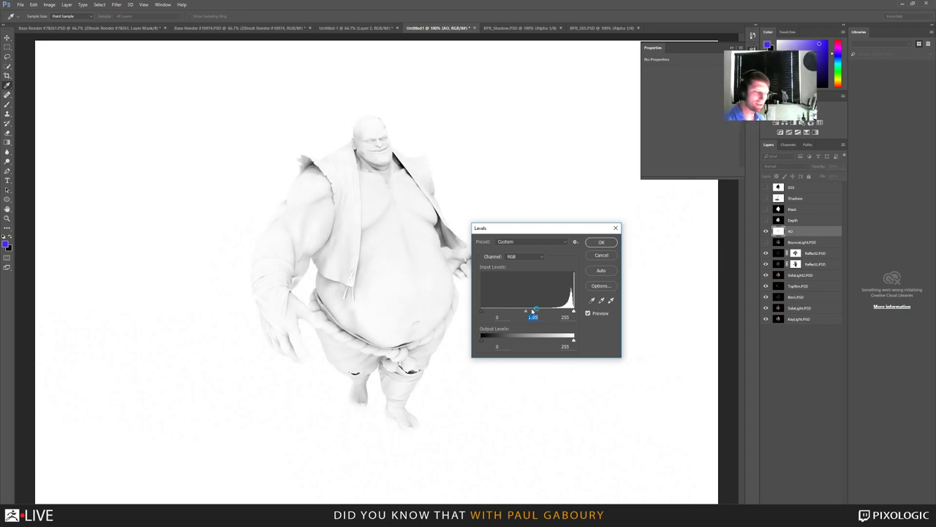
pyautogui.moveTo(572, 315); pyautogui.dragTo(577, 313)
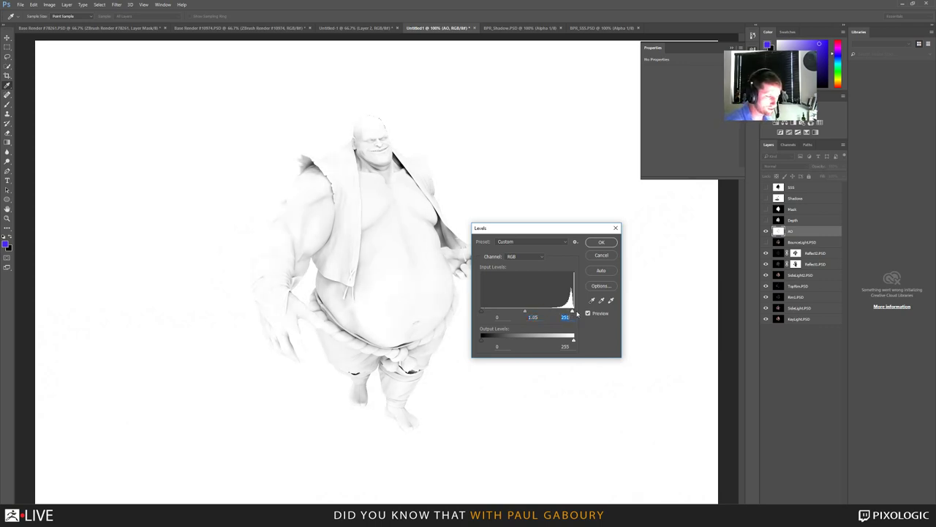
pyautogui.click(601, 242)
pyautogui.press('b')
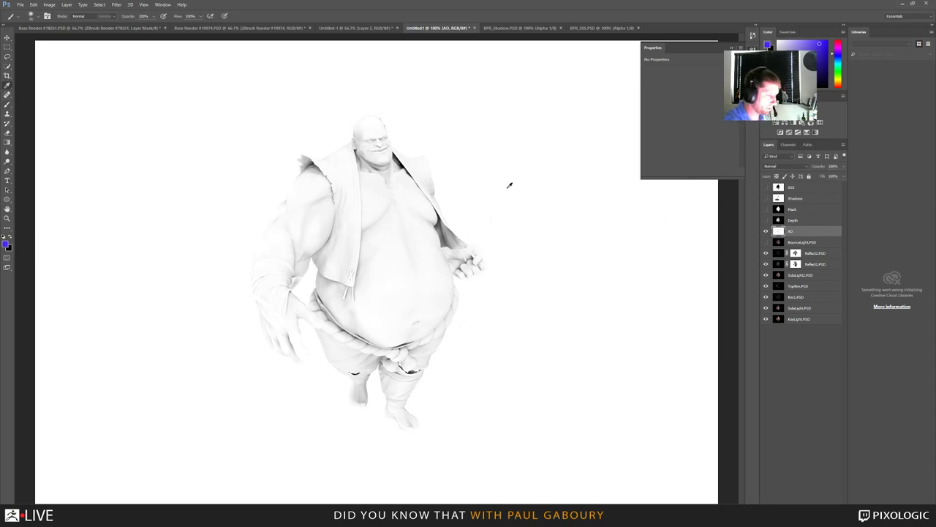
# Step: Shift the AO pass's hue to +35 with Hue/Saturation
pyautogui.hotkey('ctrl', 'u')
pyautogui.moveTo(560, 273); pyautogui.dragTo(574, 290)
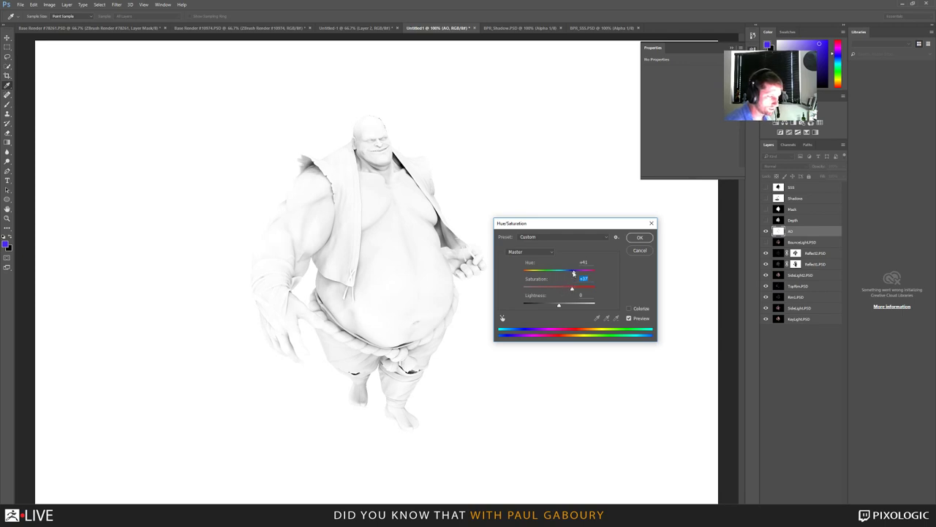
pyautogui.moveTo(573, 273)
pyautogui.mouseDown()
pyautogui.moveTo(585, 272)
pyautogui.moveTo(532, 272)
pyautogui.moveTo(573, 279)
pyautogui.mouseUp()
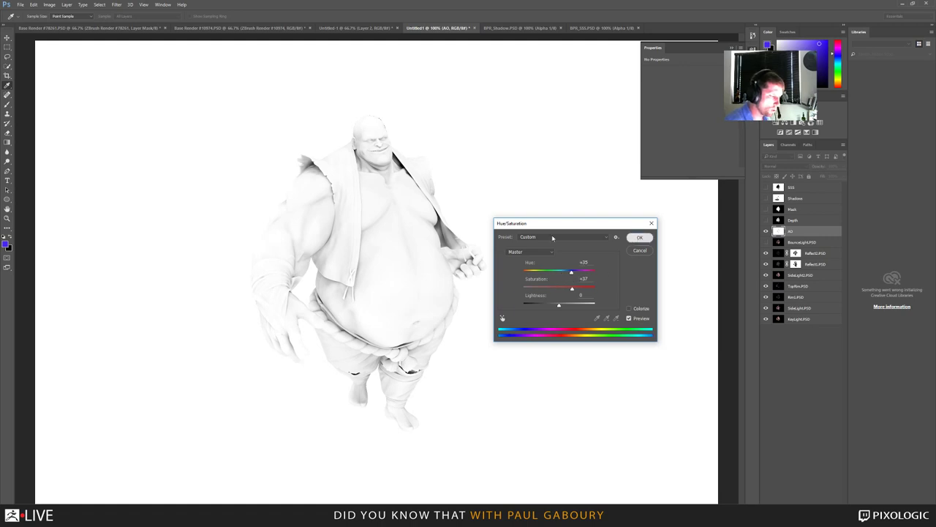
pyautogui.click(640, 237)
# Step: Apply a midtone Color Balance of -59, 0, +65 to AO
pyautogui.hotkey('ctrl', 'b')
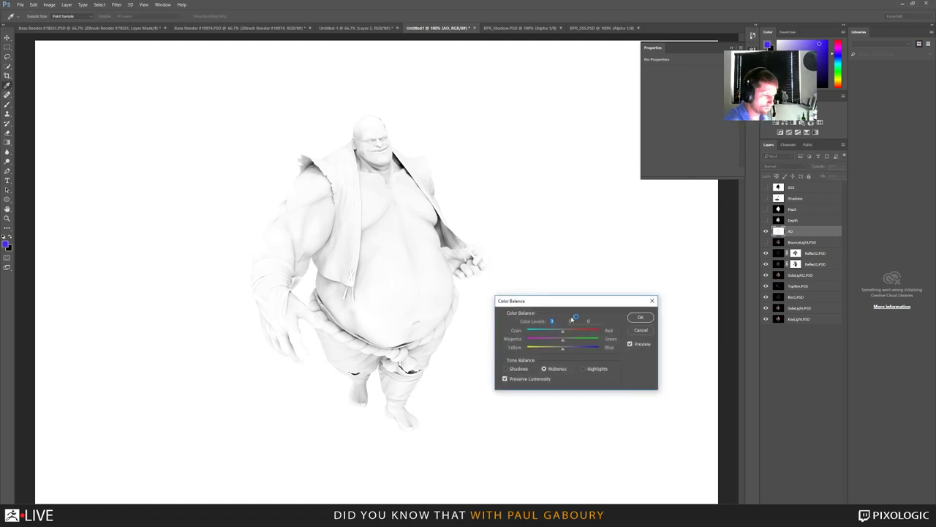
pyautogui.moveTo(568, 293)
pyautogui.mouseDown()
pyautogui.moveTo(566, 242)
pyautogui.moveTo(553, 278)
pyautogui.moveTo(542, 278)
pyautogui.moveTo(584, 295)
pyautogui.mouseUp()
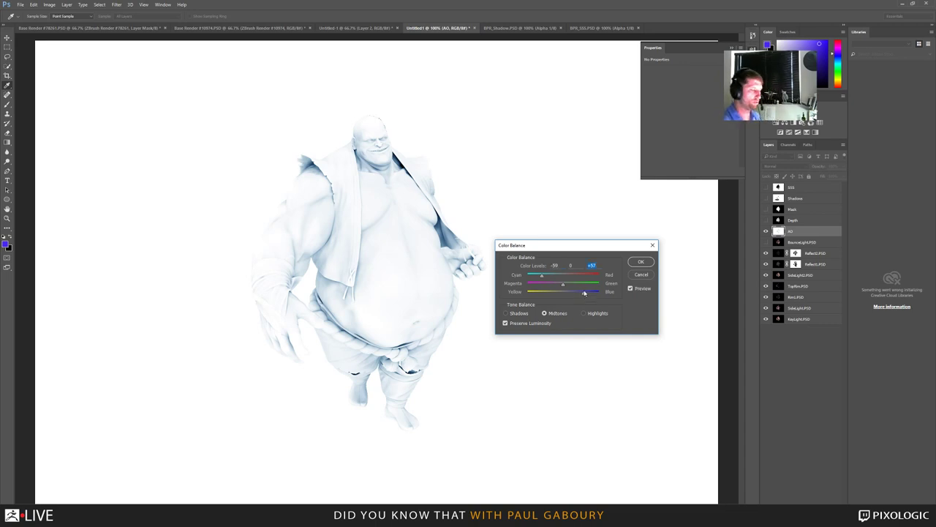
pyautogui.moveTo(583, 291); pyautogui.dragTo(586, 293)
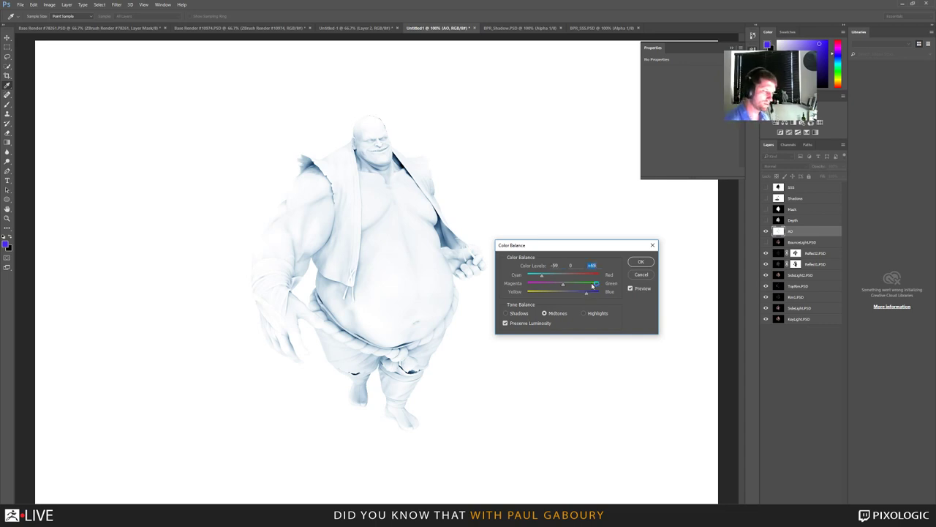
pyautogui.click(641, 262)
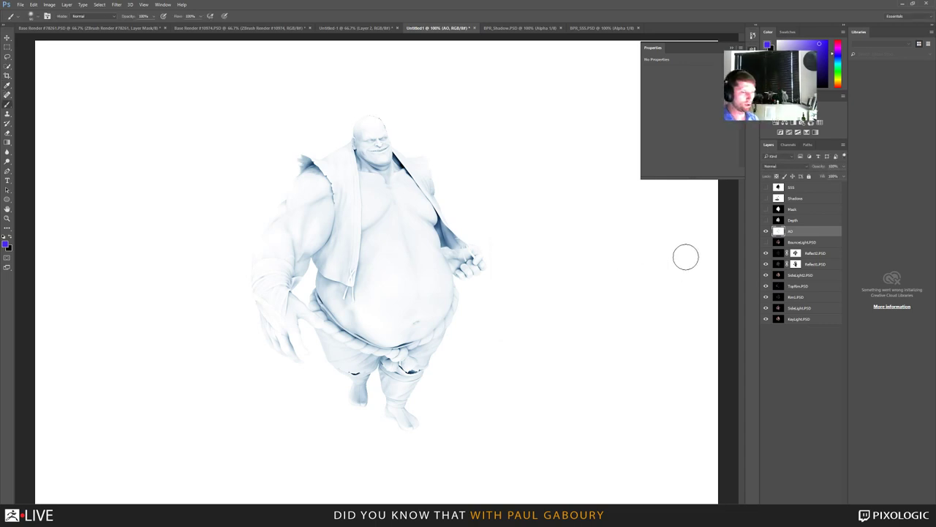
# Step: Set the AO layer to Multiply, toggle it off and on to compare, then show the Shadow layer
pyautogui.click(782, 166)
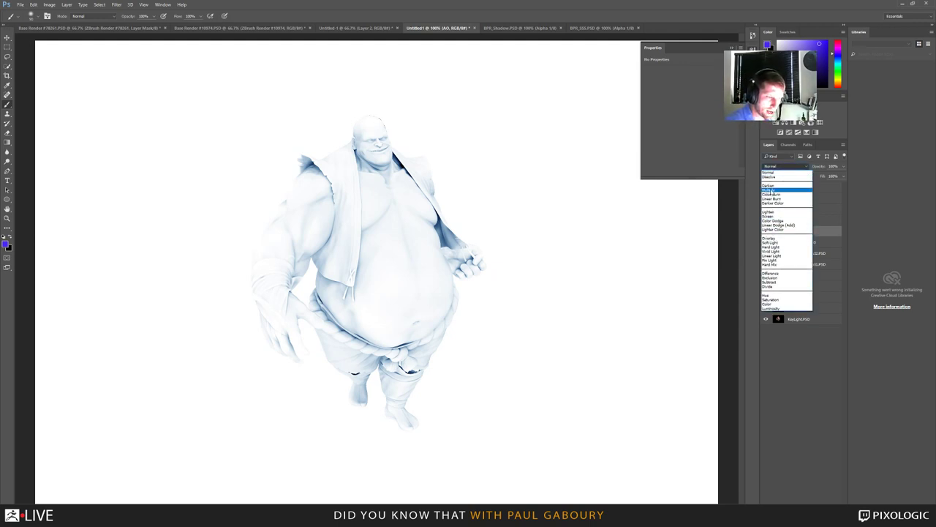
pyautogui.click(773, 191)
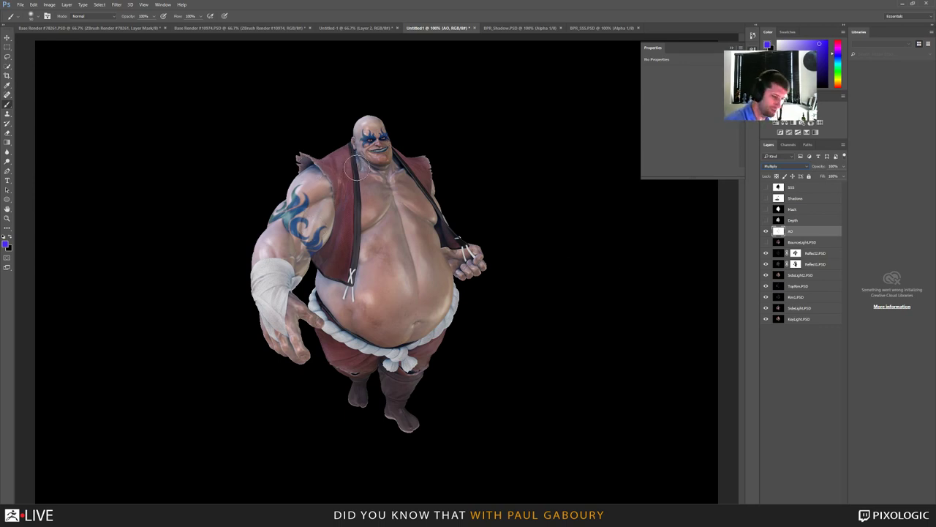
pyautogui.click(766, 231)
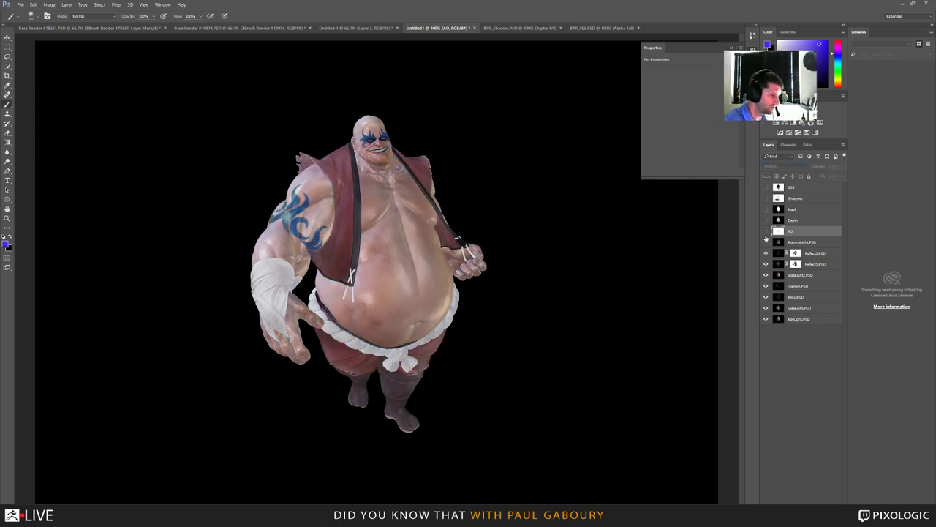
pyautogui.click(766, 231)
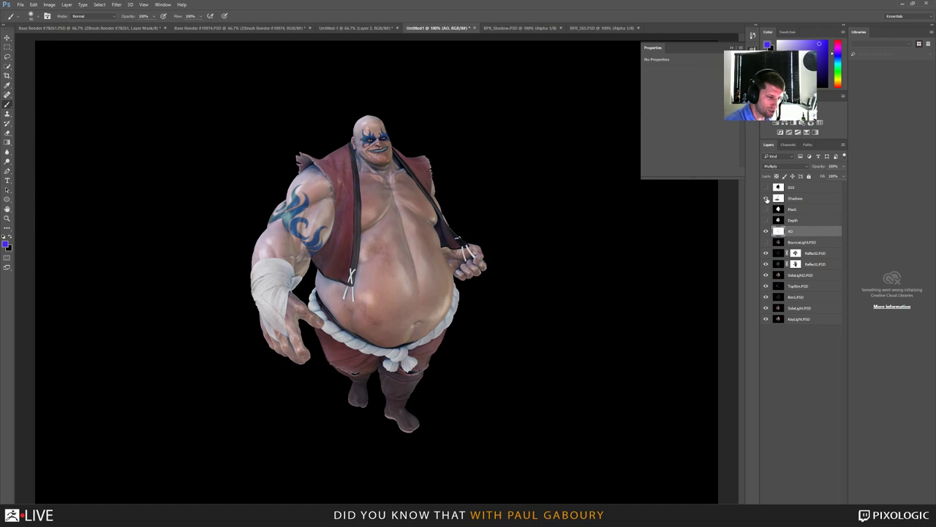
pyautogui.click(766, 198)
# Step: Tint the Shadow layer warm brown with Color Balance values +13, -16, -18
pyautogui.hotkey('shift', 'alt', 'n')
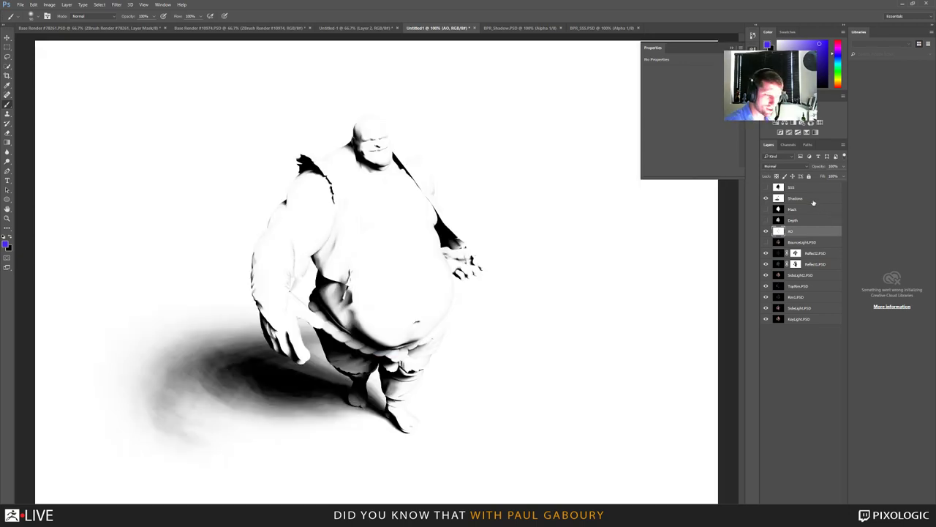
pyautogui.click(812, 200)
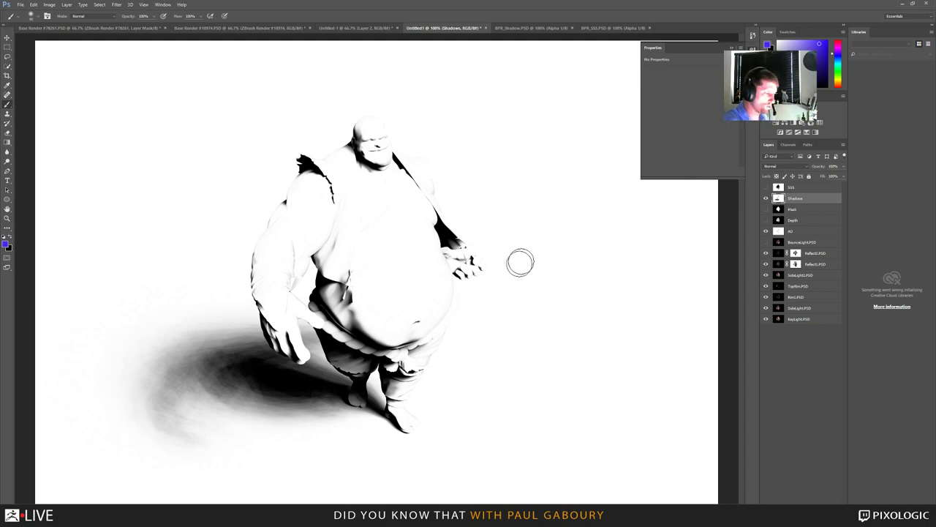
pyautogui.click(49, 5)
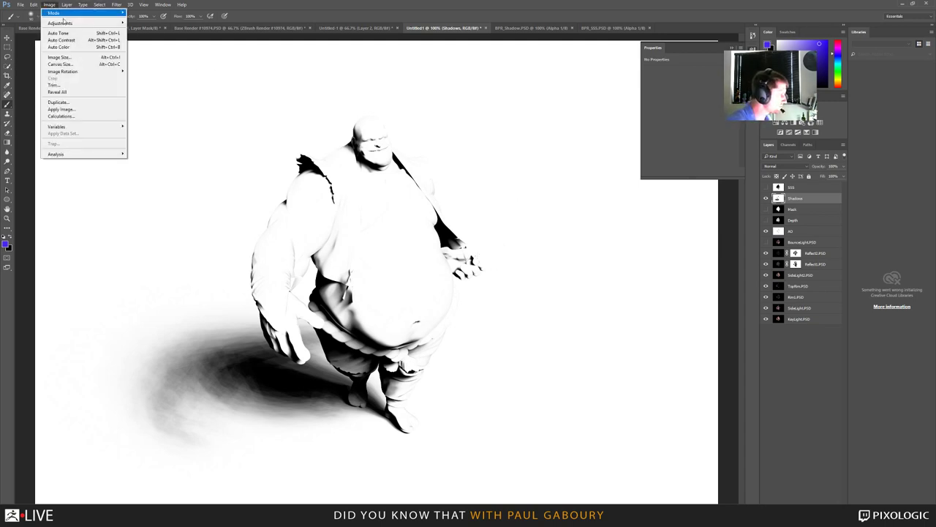
pyautogui.moveTo(73, 24)
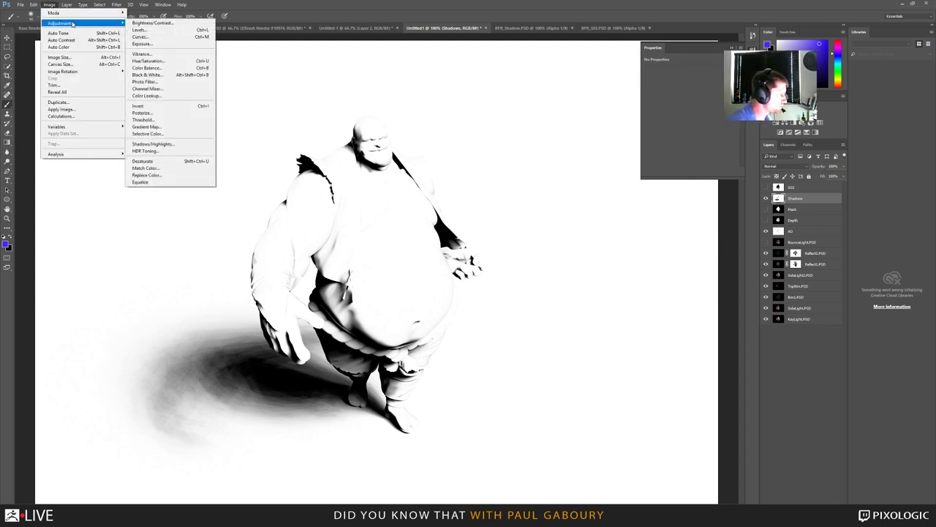
pyautogui.click(150, 67)
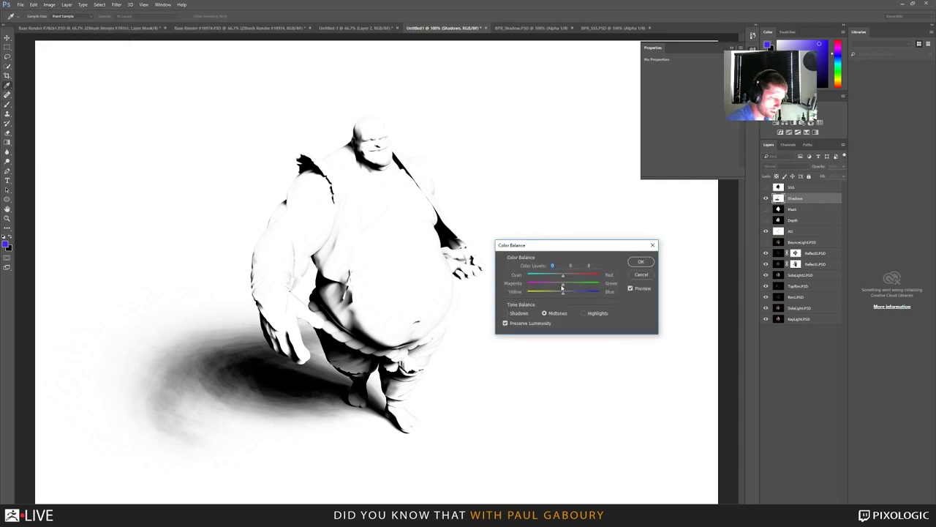
pyautogui.moveTo(562, 288); pyautogui.dragTo(559, 288)
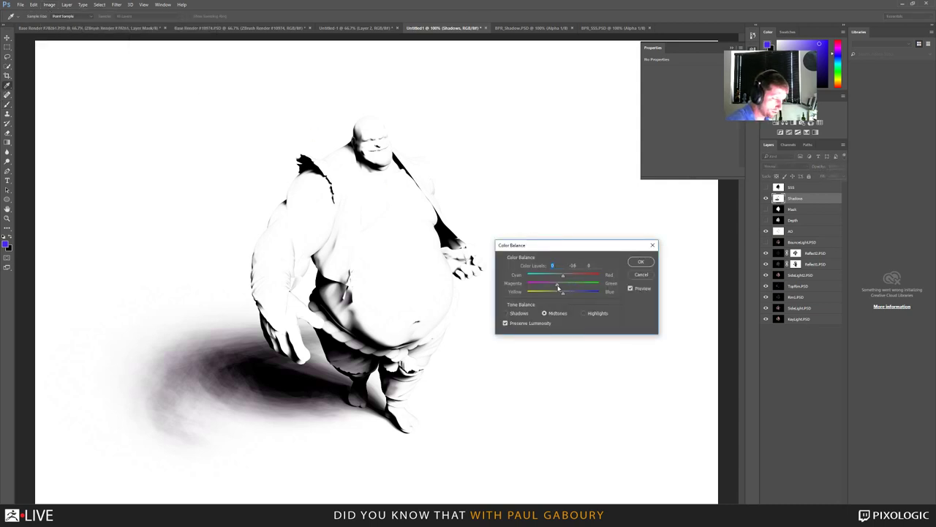
pyautogui.moveTo(562, 293); pyautogui.dragTo(558, 295)
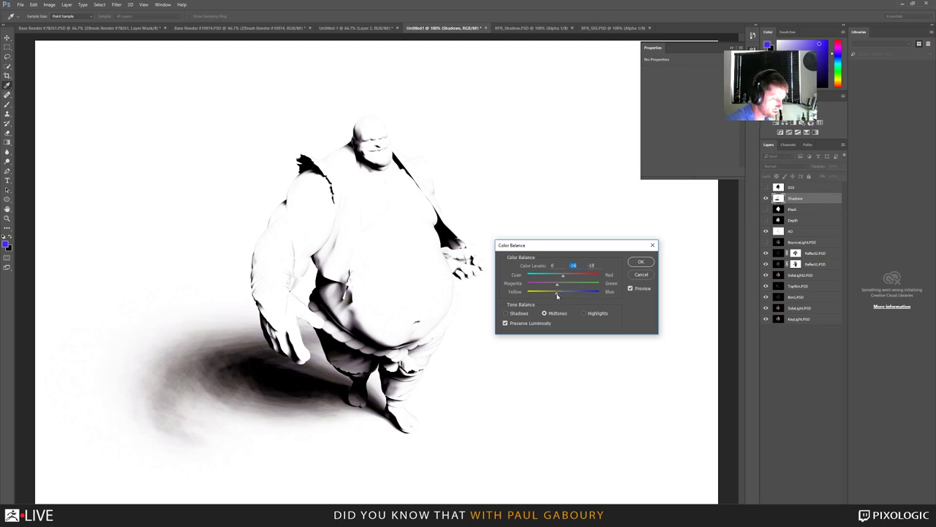
pyautogui.press('Tab')
pyautogui.moveTo(563, 278); pyautogui.dragTo(569, 279)
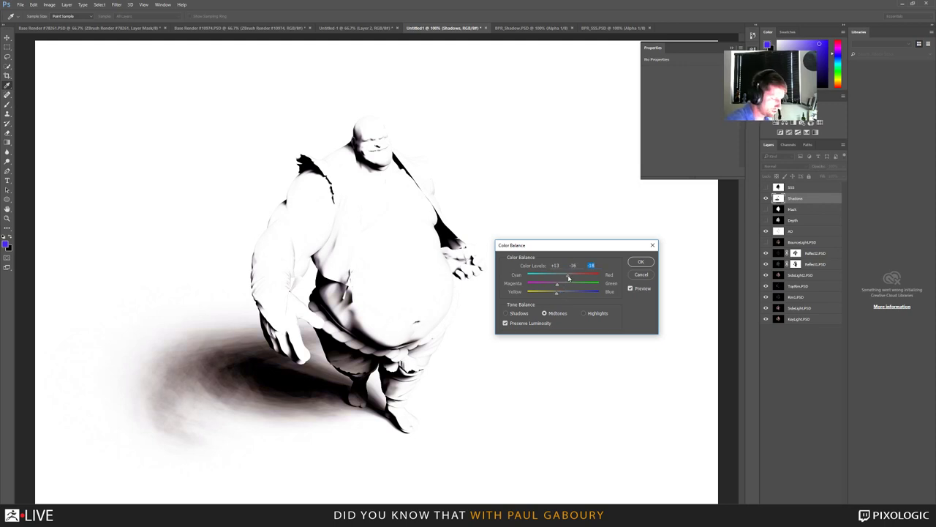
pyautogui.click(642, 261)
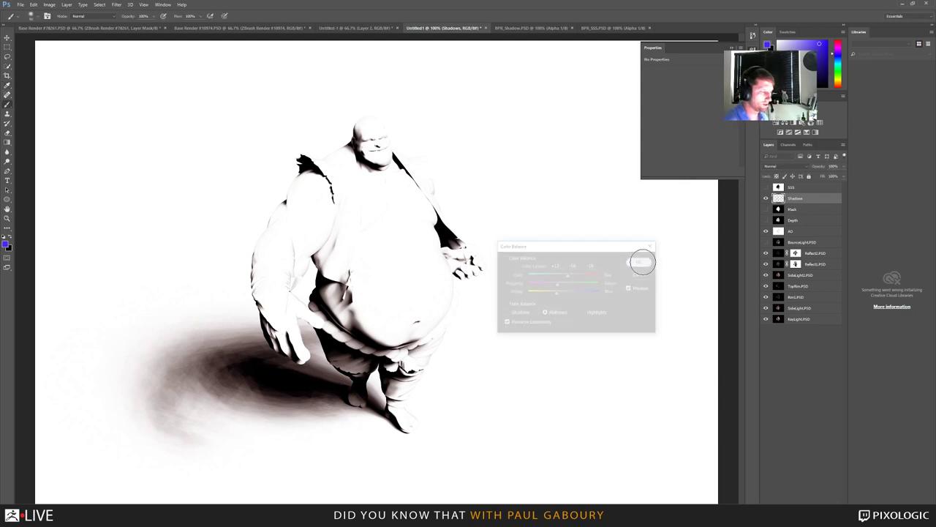
# Step: Set the Shadow layer's blend mode to Multiply at 53% opacity
pyautogui.click(803, 167)
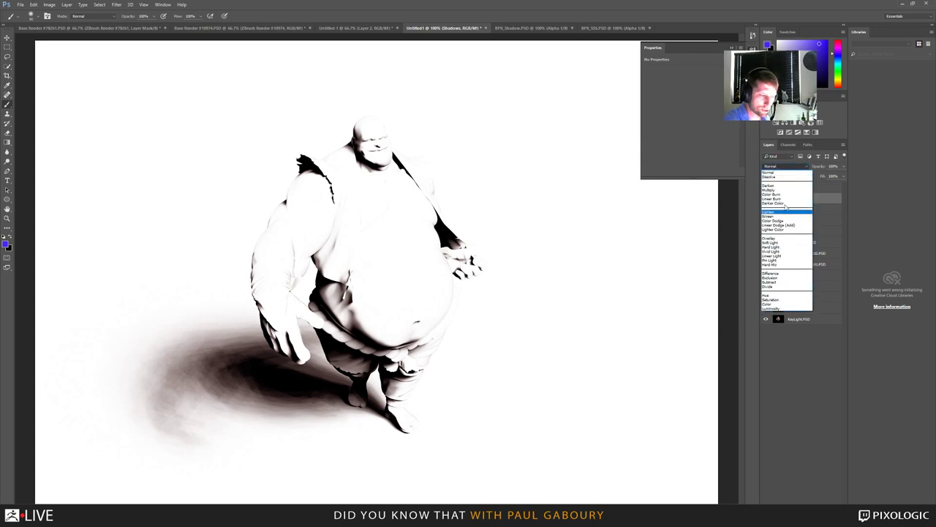
pyautogui.click(780, 193)
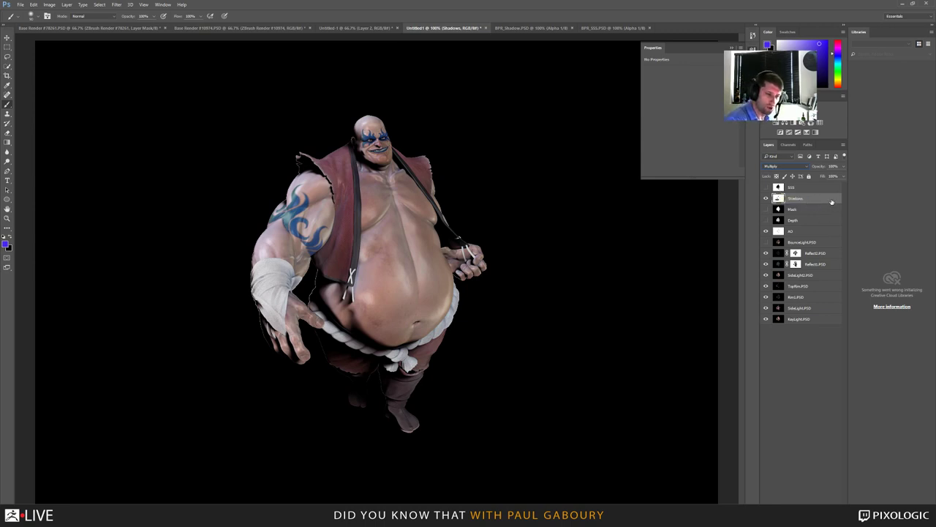
pyautogui.click(842, 168)
pyautogui.moveTo(843, 177); pyautogui.dragTo(829, 178)
pyautogui.click(804, 234)
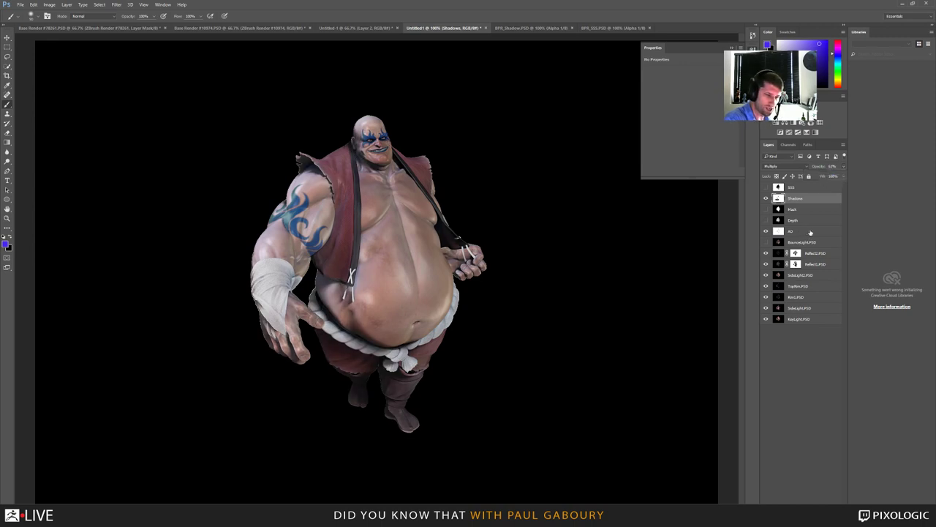